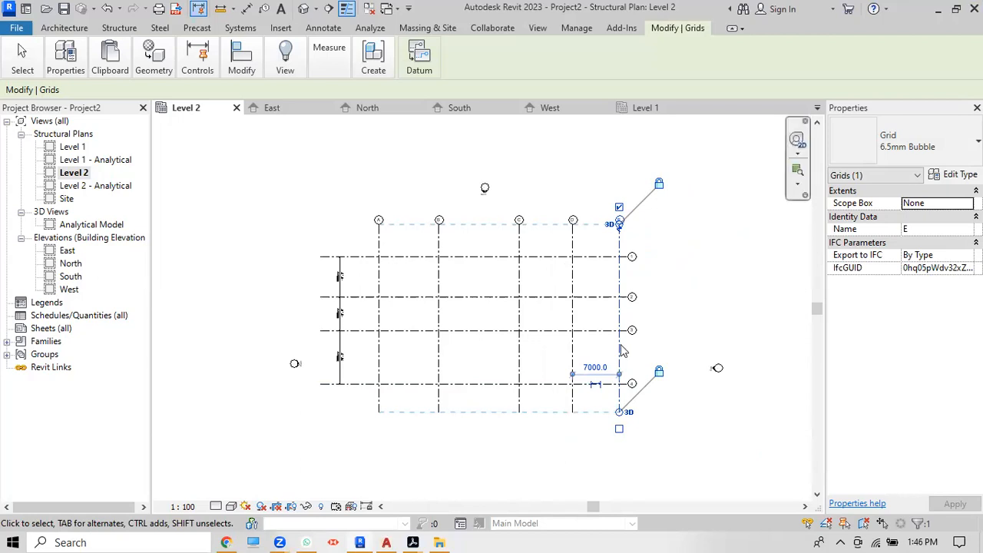
Step: Deselect grid E in the Level 2 plan
{"action": "scroll", "coordinate": [619, 377], "scroll_direction": "up", "scroll_amount": 3}
{"action": "scroll", "coordinate": [637, 315], "scroll_direction": "down", "scroll_amount": 3}
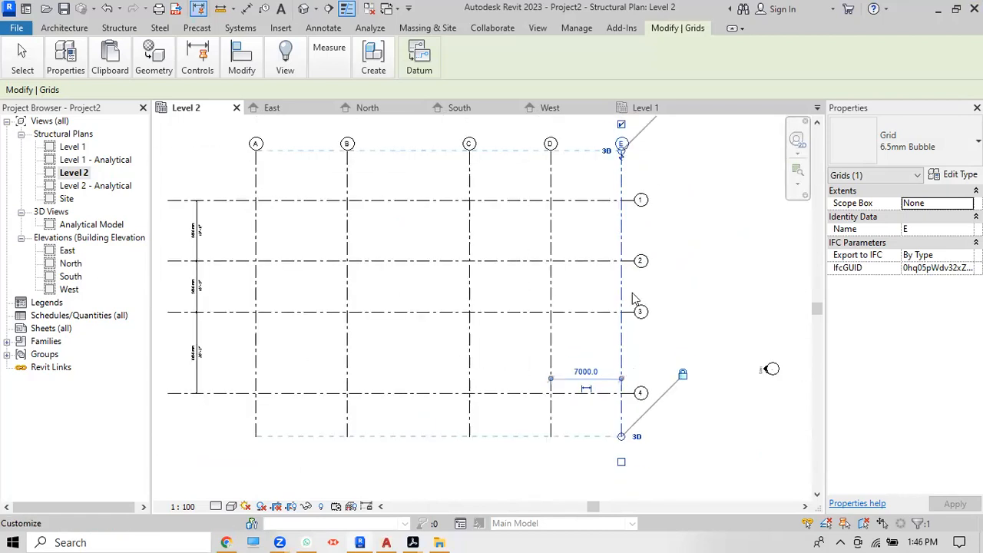
{"action": "scroll", "coordinate": [617, 171], "scroll_direction": "up", "scroll_amount": 4}
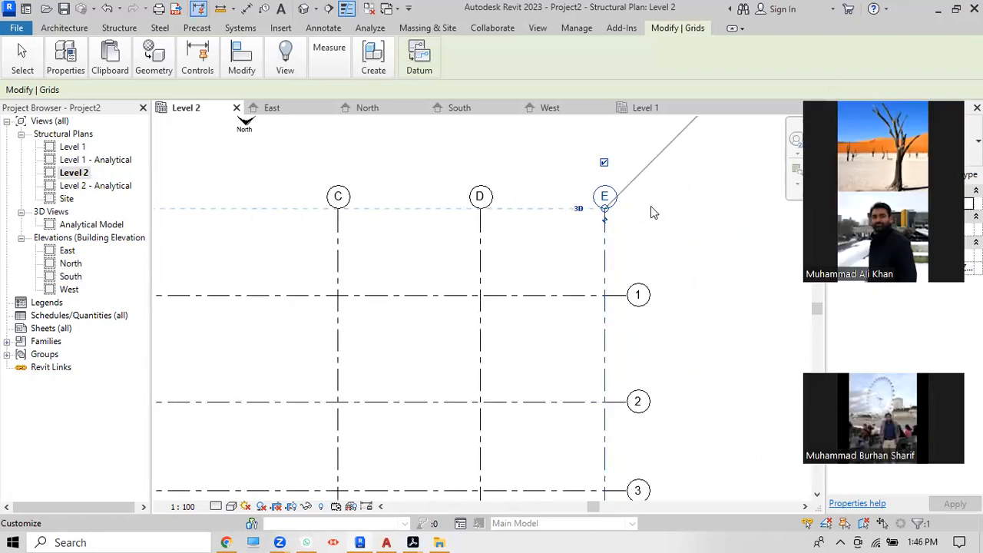
{"action": "scroll", "coordinate": [651, 206], "scroll_direction": "down", "scroll_amount": 3}
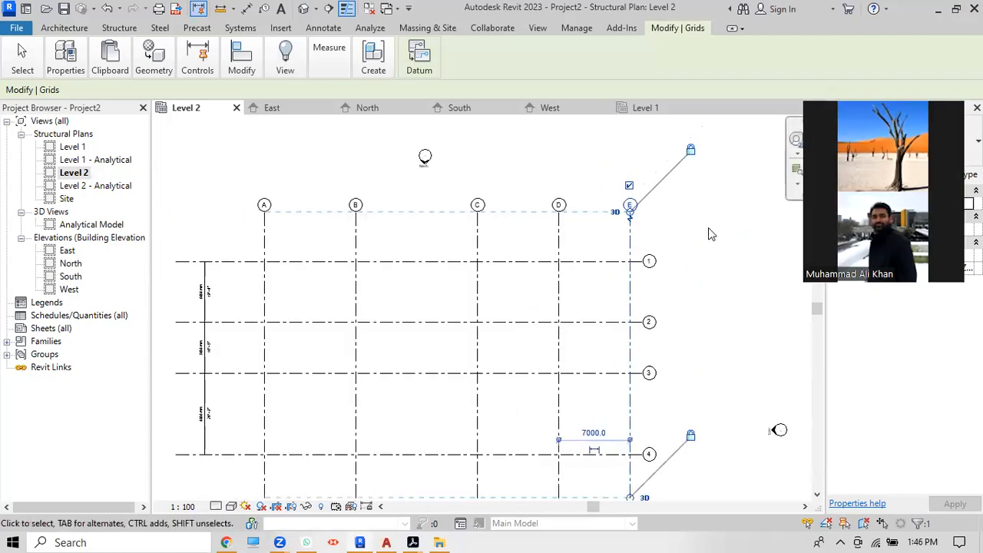
{"action": "scroll", "coordinate": [708, 228], "scroll_direction": "down", "scroll_amount": 2}
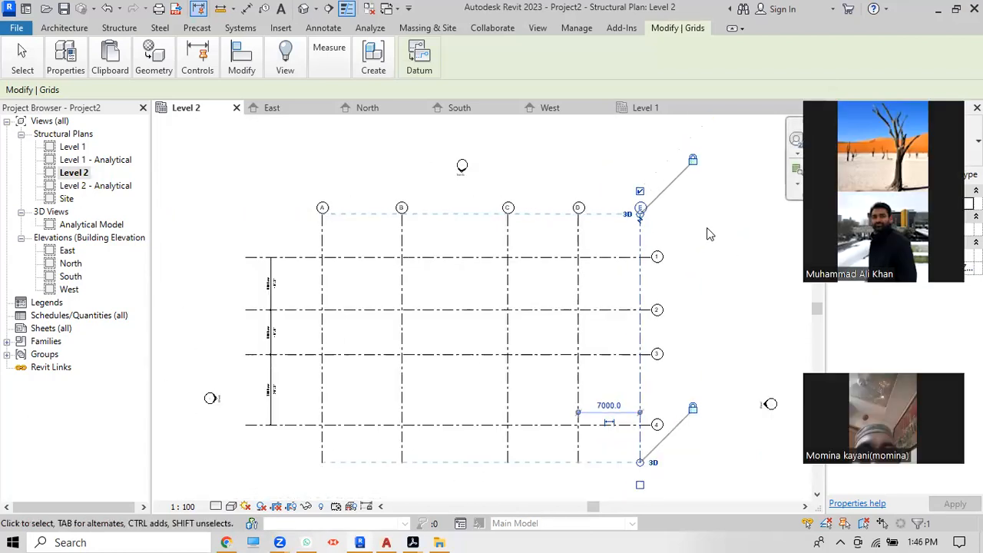
{"action": "left_click", "coordinate": [608, 173]}
{"action": "scroll", "coordinate": [402, 195], "scroll_direction": "up", "scroll_amount": 2}
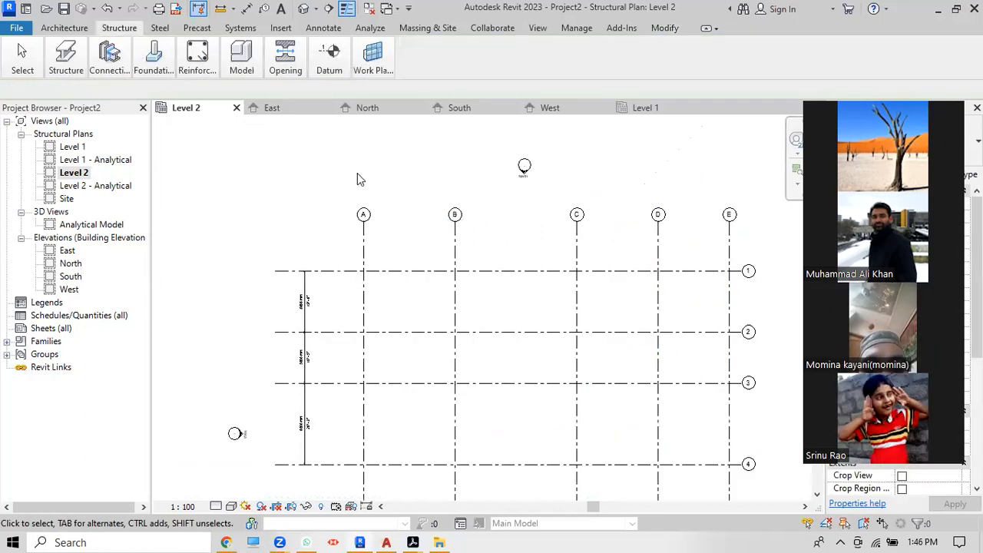
Step: Place an aligned dimension string above grids A–E showing 5000, 12000, 8000, 7000 mm spacings
{"action": "left_click", "coordinate": [241, 57]}
{"action": "left_click", "coordinate": [247, 8]}
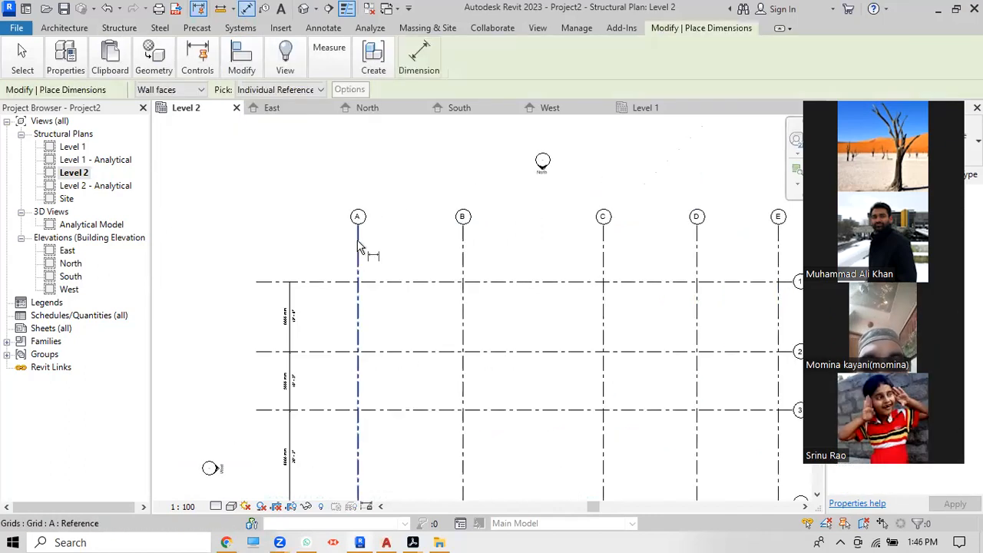
{"action": "left_click", "coordinate": [358, 246]}
{"action": "left_click", "coordinate": [462, 242]}
{"action": "left_click", "coordinate": [604, 245]}
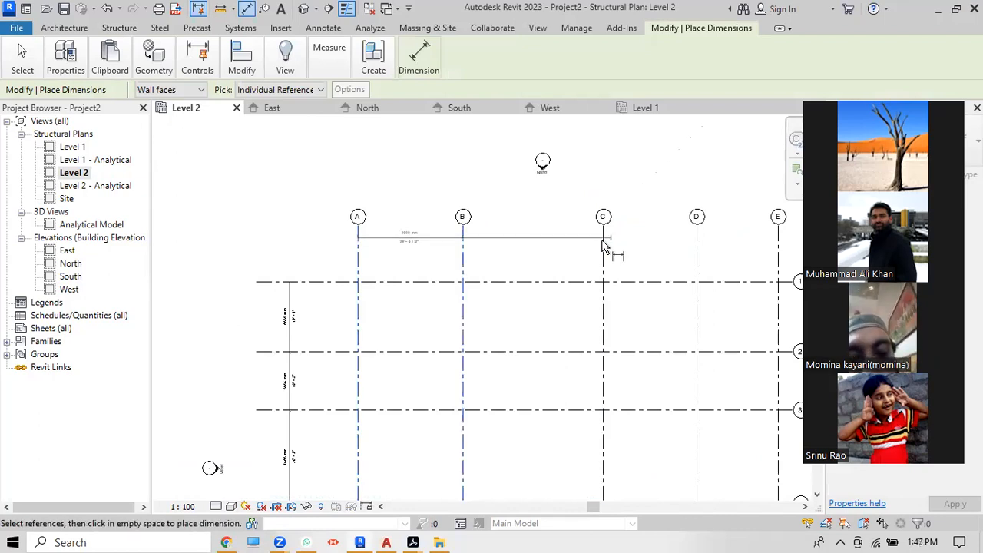
{"action": "scroll", "coordinate": [603, 242], "scroll_direction": "down", "scroll_amount": 2}
{"action": "left_click", "coordinate": [664, 245]}
{"action": "left_click", "coordinate": [718, 247]}
{"action": "left_click", "coordinate": [772, 245]}
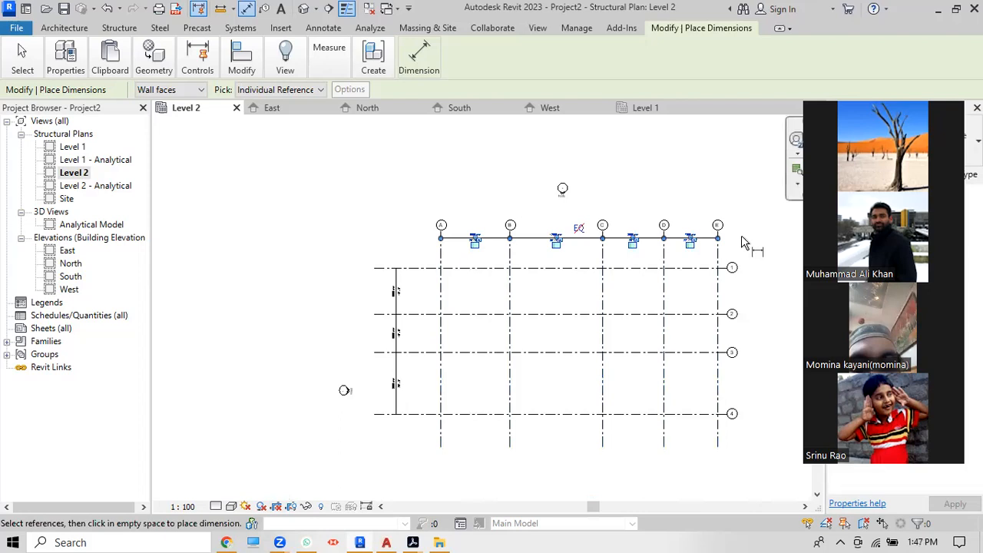
{"action": "scroll", "coordinate": [666, 187], "scroll_direction": "up", "scroll_amount": 4}
{"action": "right_click", "coordinate": [653, 159]}
{"action": "left_click", "coordinate": [676, 161]}
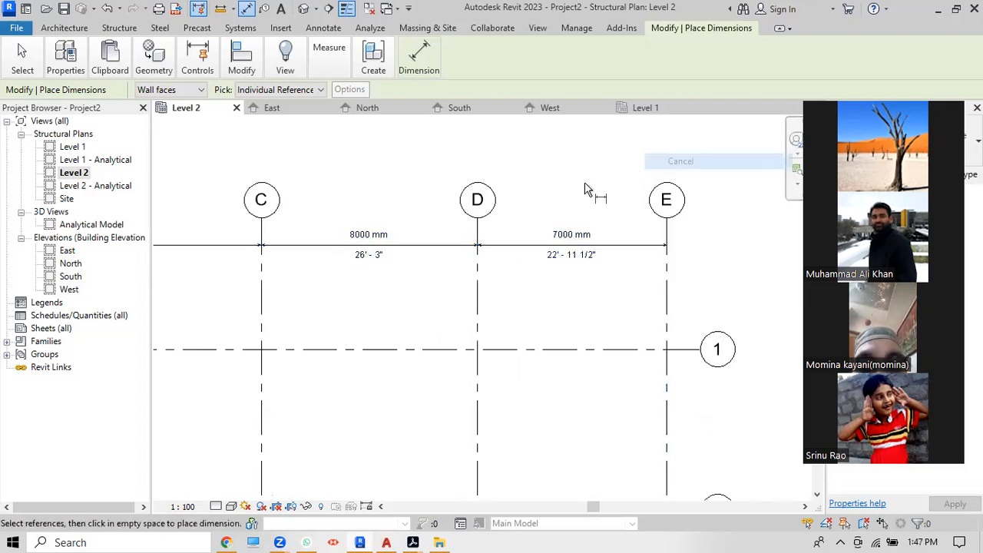
Step: Exit dimensioning, check the new dimension string, and clear the selection
{"action": "scroll", "coordinate": [582, 166], "scroll_direction": "up", "scroll_amount": 2}
{"action": "right_click", "coordinate": [590, 169]}
{"action": "left_click", "coordinate": [602, 178]}
{"action": "scroll", "coordinate": [602, 179], "scroll_direction": "down", "scroll_amount": 4}
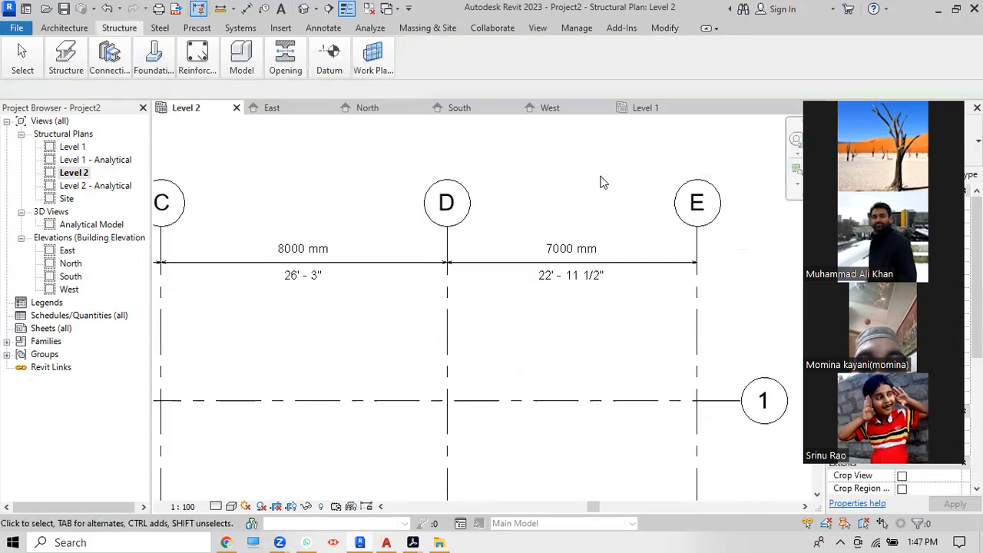
{"action": "left_click", "coordinate": [590, 218]}
{"action": "scroll", "coordinate": [590, 218], "scroll_direction": "up", "scroll_amount": 1}
{"action": "key", "text": "Escape"}
{"action": "scroll", "coordinate": [435, 216], "scroll_direction": "up", "scroll_amount": 2}
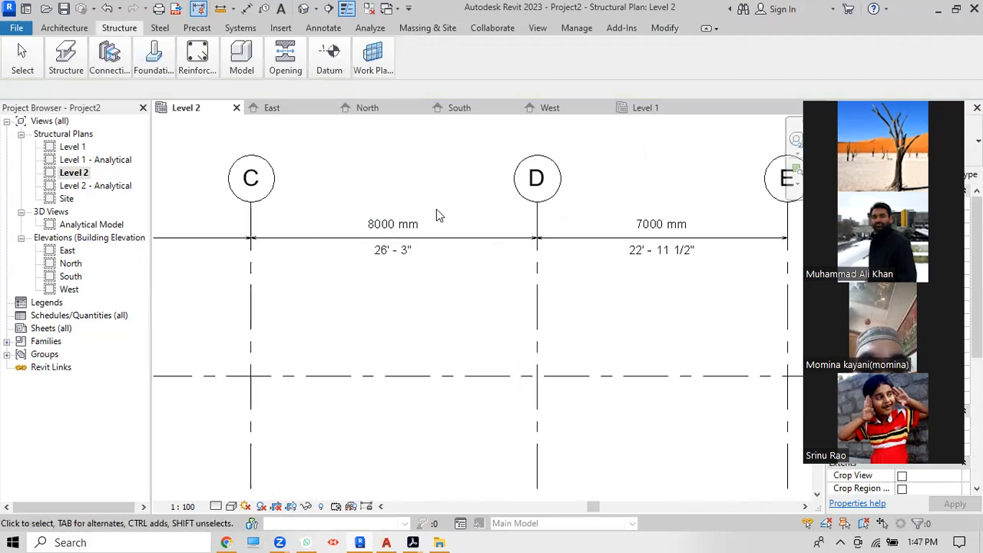
{"action": "scroll", "coordinate": [654, 275], "scroll_direction": "down", "scroll_amount": 2}
{"action": "scroll", "coordinate": [654, 275], "scroll_direction": "down", "scroll_amount": 3}
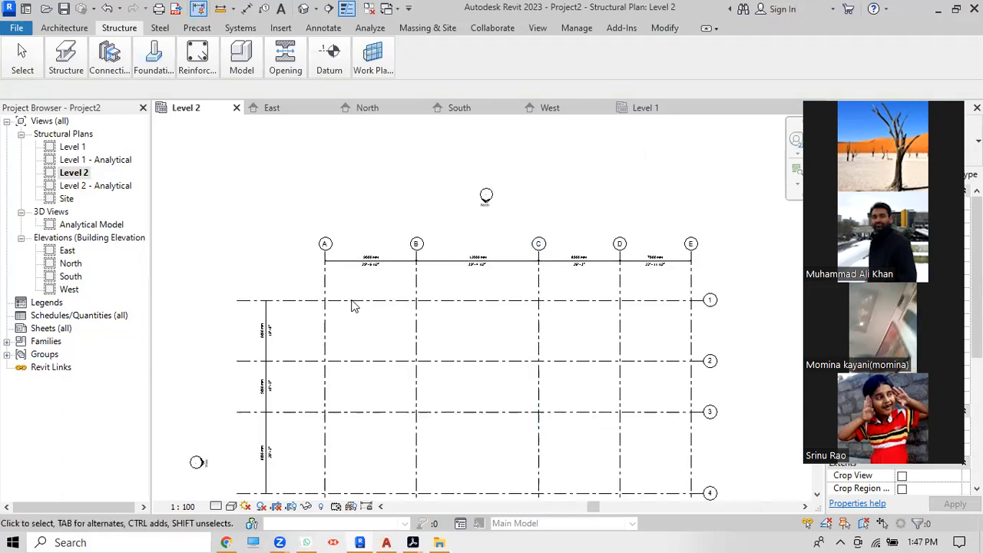
{"action": "scroll", "coordinate": [351, 303], "scroll_direction": "up", "scroll_amount": 2}
{"action": "scroll", "coordinate": [351, 303], "scroll_direction": "down", "scroll_amount": 2}
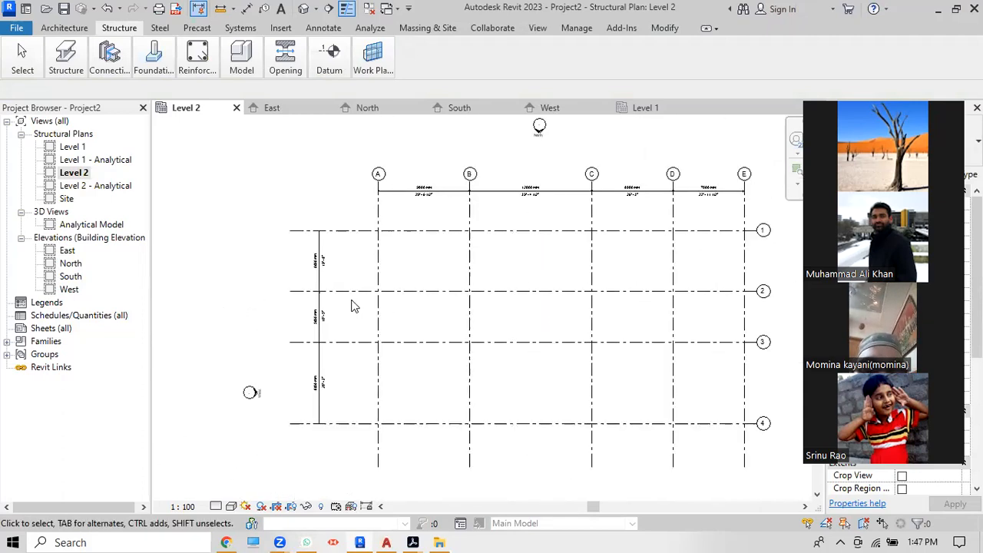
{"action": "scroll", "coordinate": [587, 177], "scroll_direction": "up", "scroll_amount": 2}
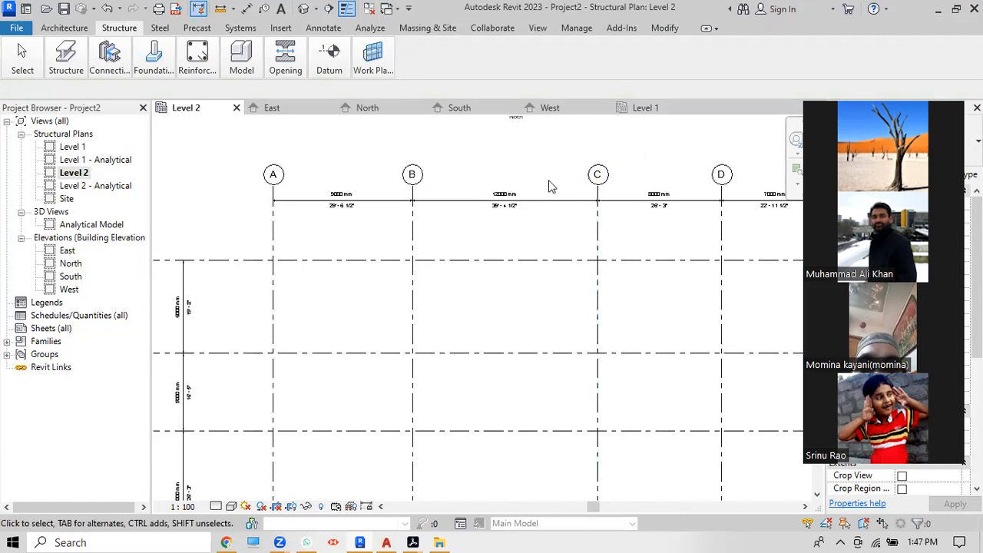
{"action": "scroll", "coordinate": [530, 183], "scroll_direction": "down", "scroll_amount": 2}
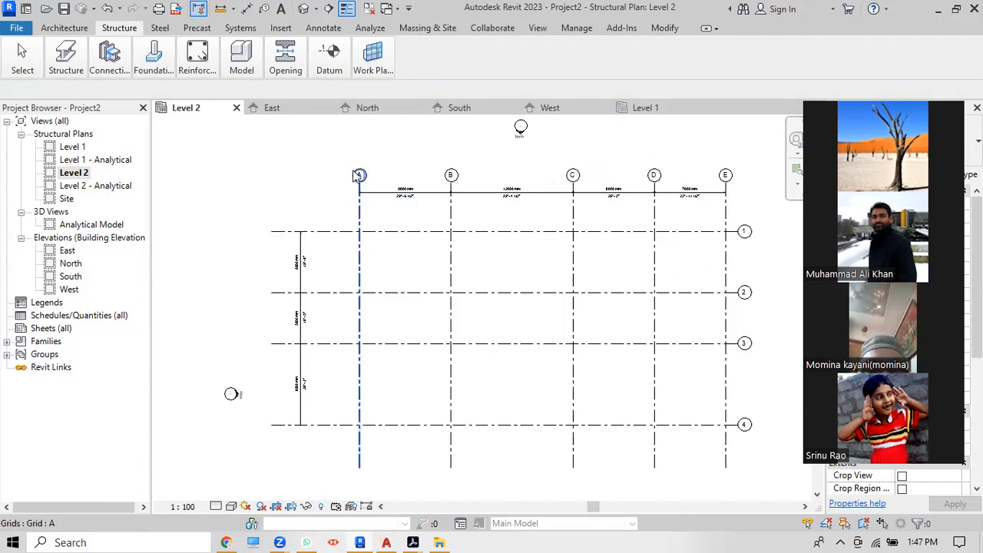
Step: Add grid bubbles to the bottom ends of grids A, B, C, D and E
{"action": "left_click", "coordinate": [364, 459]}
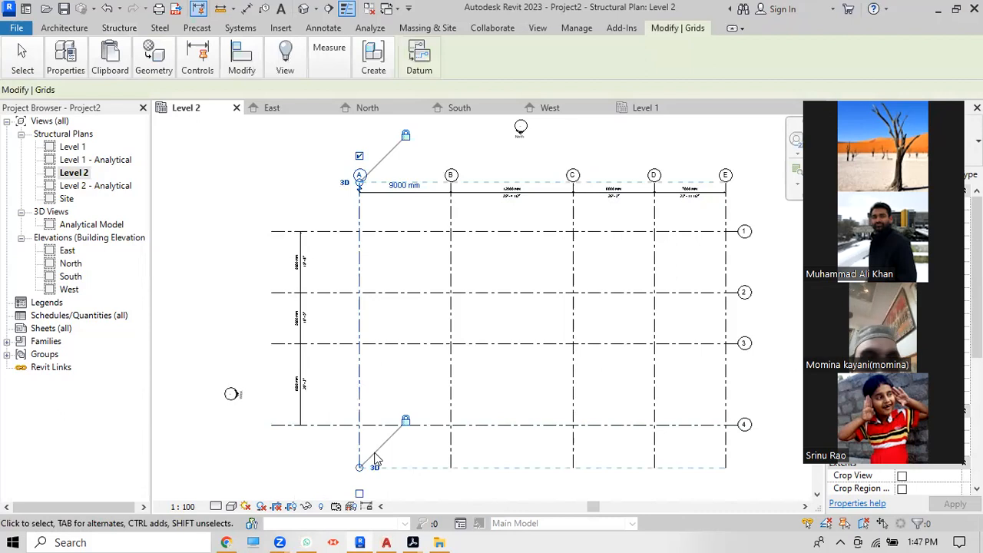
{"action": "scroll", "coordinate": [375, 460], "scroll_direction": "down", "scroll_amount": 2}
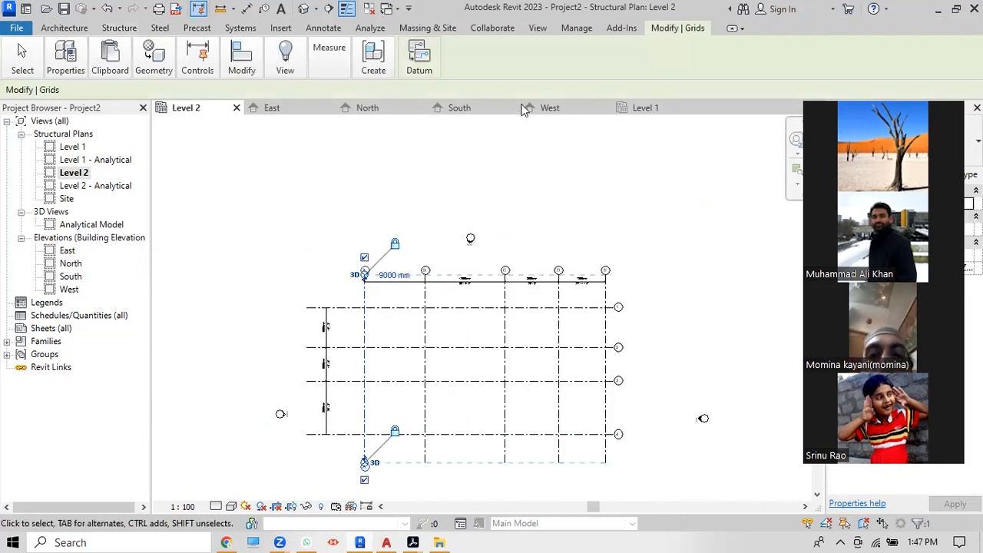
{"action": "left_click", "coordinate": [425, 472]}
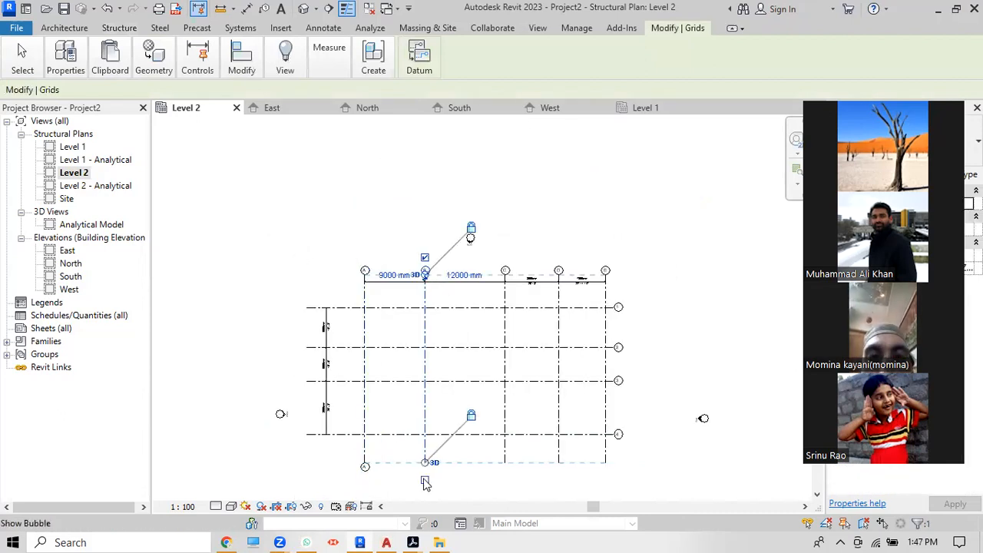
{"action": "left_click", "coordinate": [505, 454]}
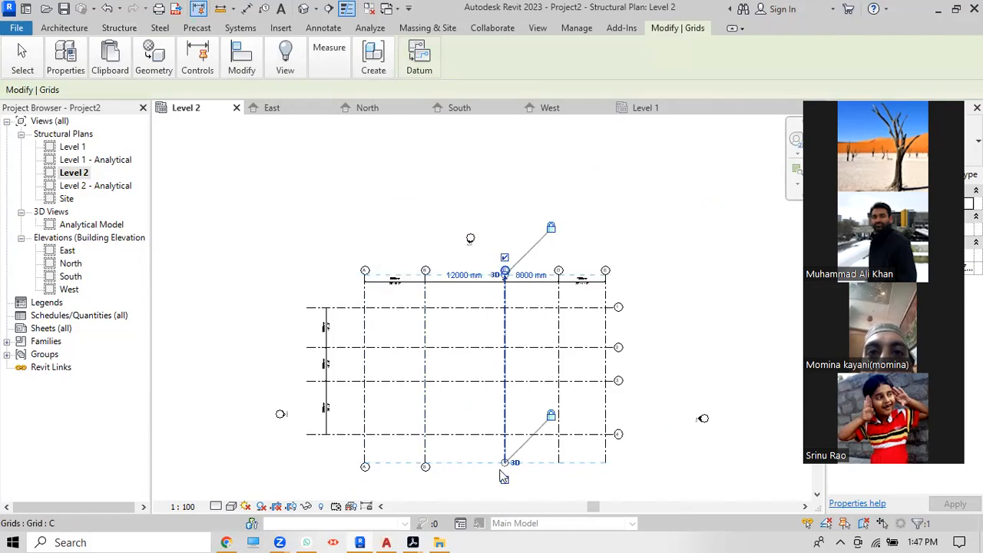
{"action": "left_click", "coordinate": [560, 455]}
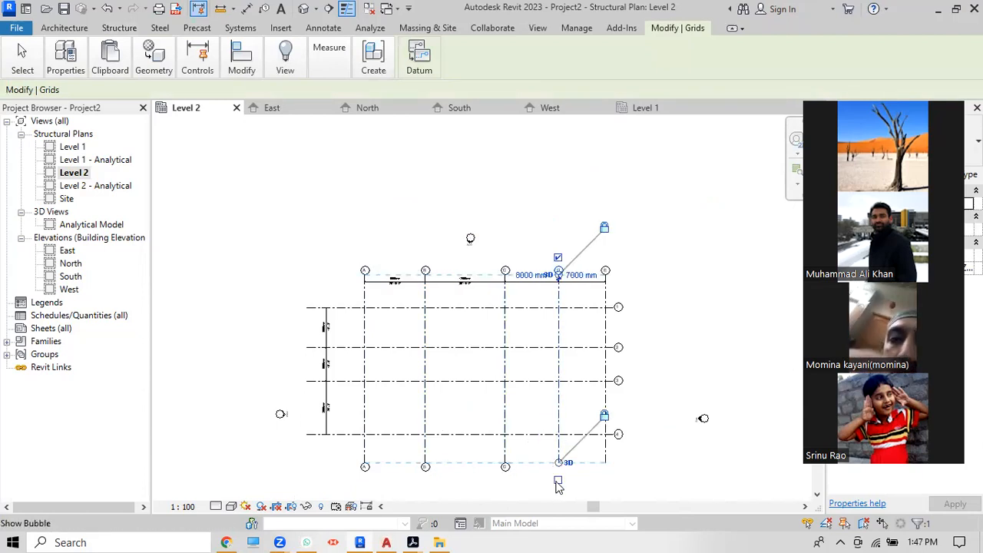
{"action": "left_click", "coordinate": [605, 457]}
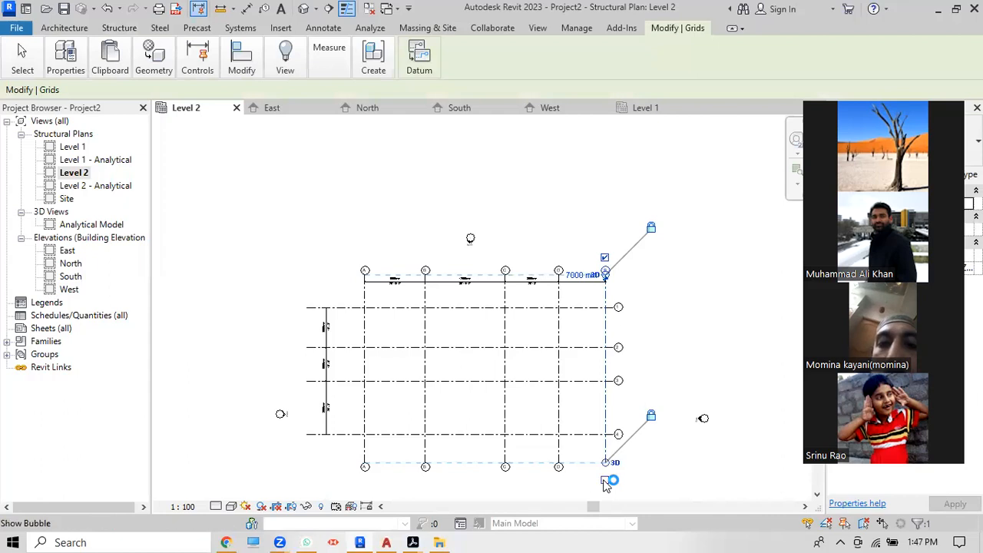
{"action": "left_click", "coordinate": [290, 435]}
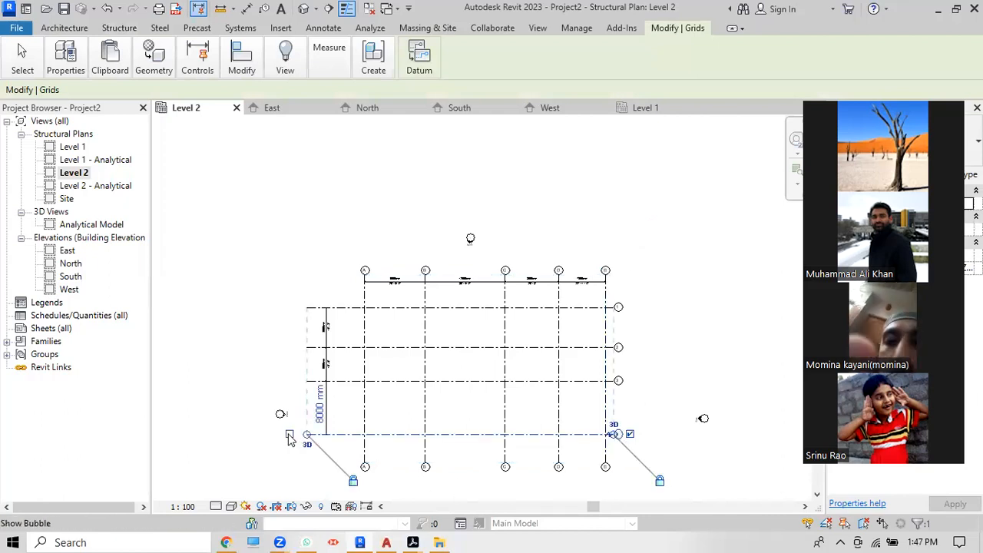
Step: Add grid bubbles to the left ends of grids 4, 3, 2 and 1
{"action": "left_click", "coordinate": [315, 381]}
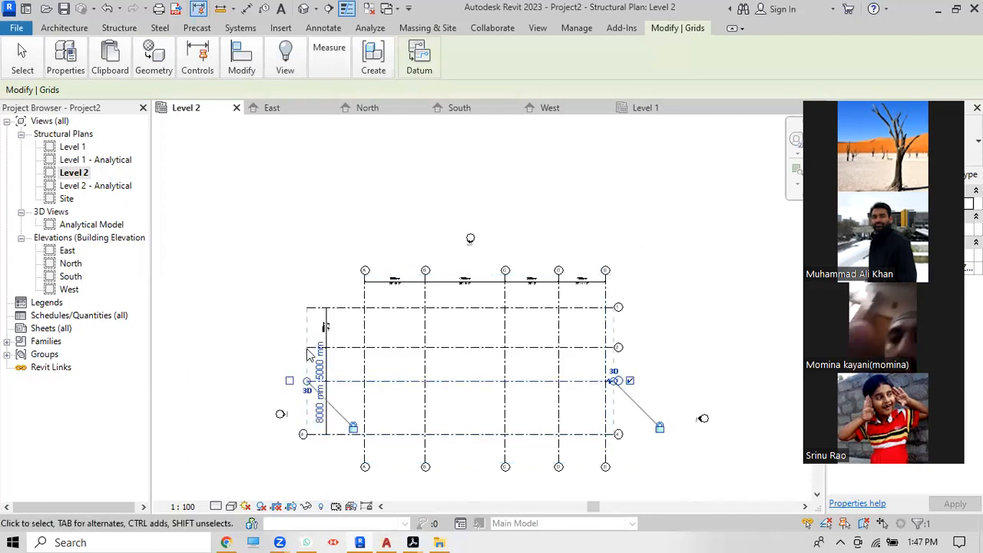
{"action": "left_click", "coordinate": [308, 348]}
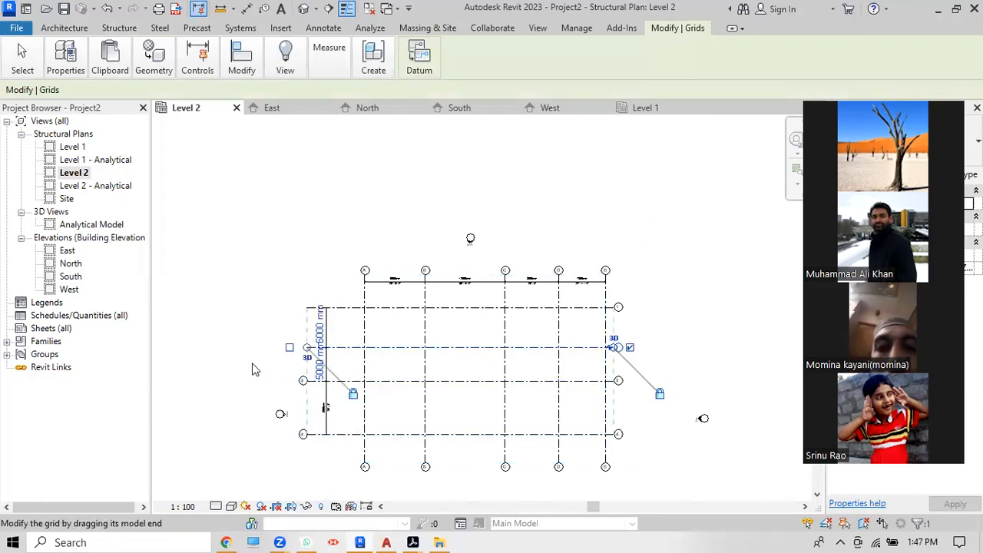
{"action": "left_click", "coordinate": [306, 312]}
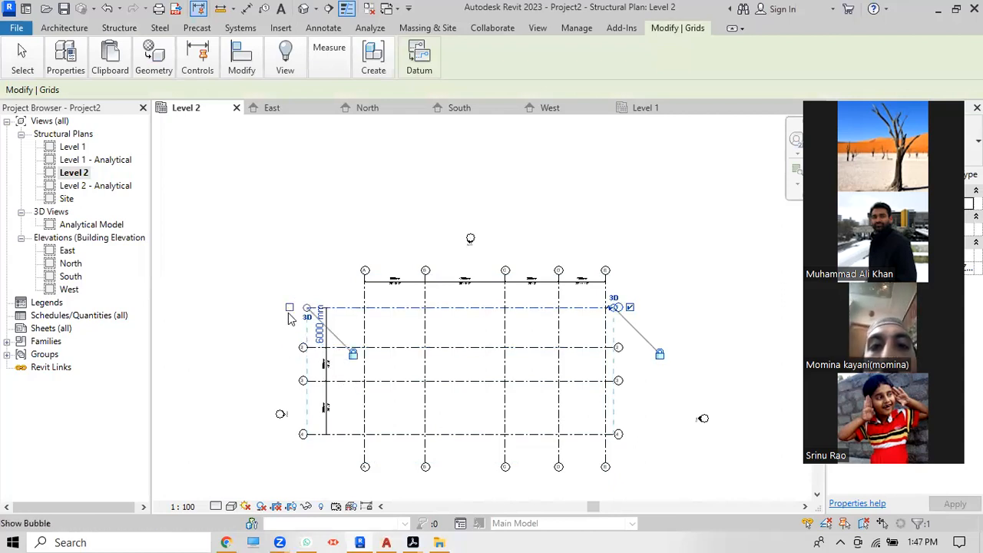
{"action": "left_click", "coordinate": [697, 323]}
{"action": "scroll", "coordinate": [520, 459], "scroll_direction": "up", "scroll_amount": 2}
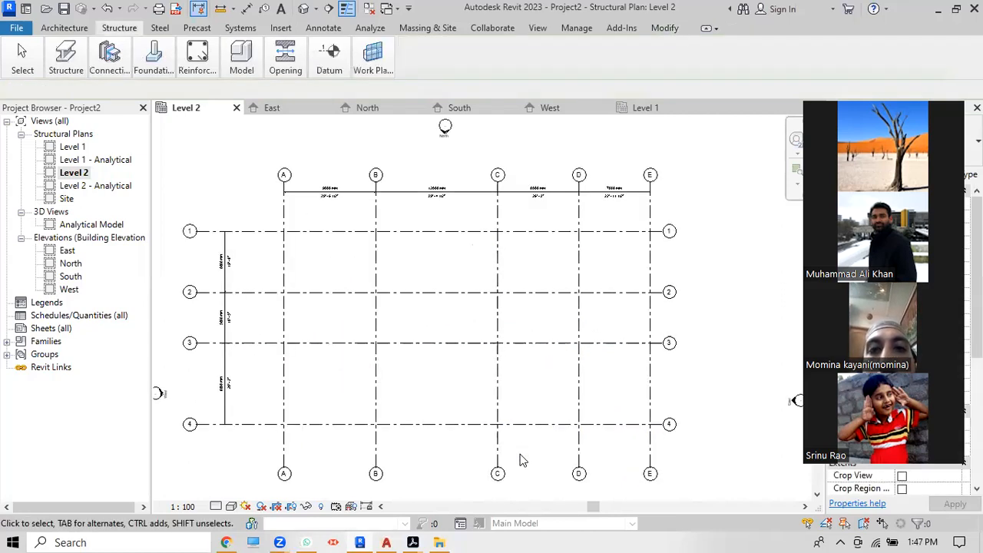
{"action": "scroll", "coordinate": [520, 460], "scroll_direction": "up", "scroll_amount": 1}
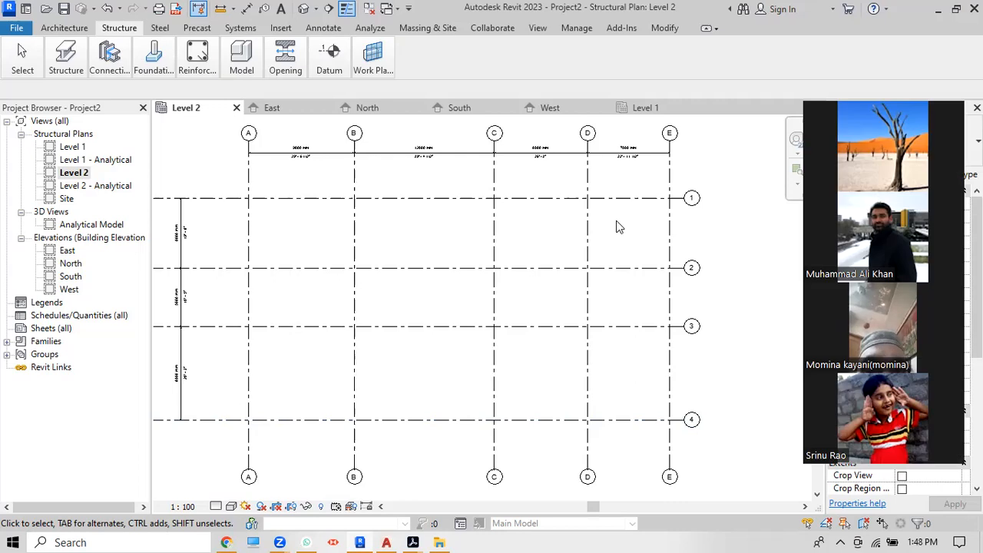
{"action": "scroll", "coordinate": [683, 253], "scroll_direction": "down", "scroll_amount": 1}
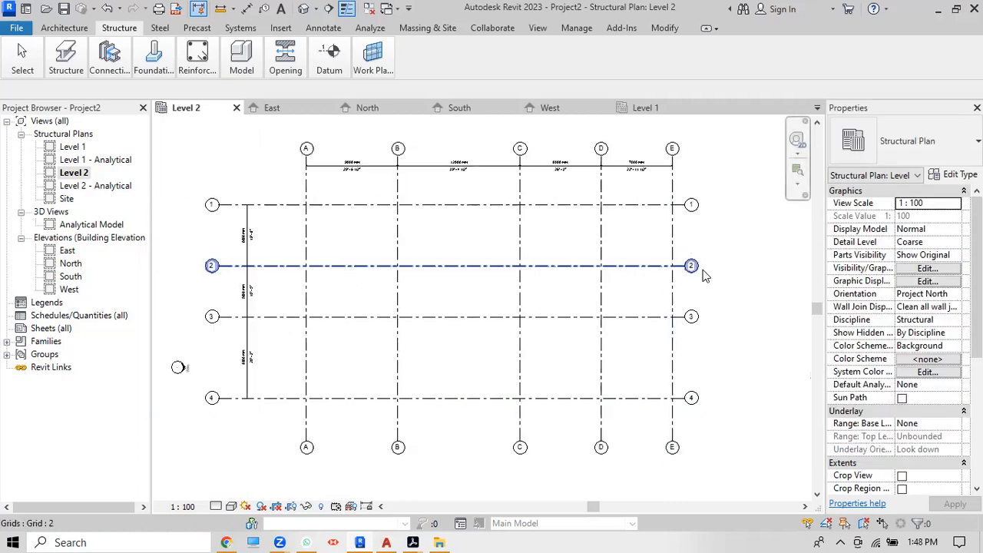
{"action": "scroll", "coordinate": [469, 157], "scroll_direction": "up", "scroll_amount": 3}
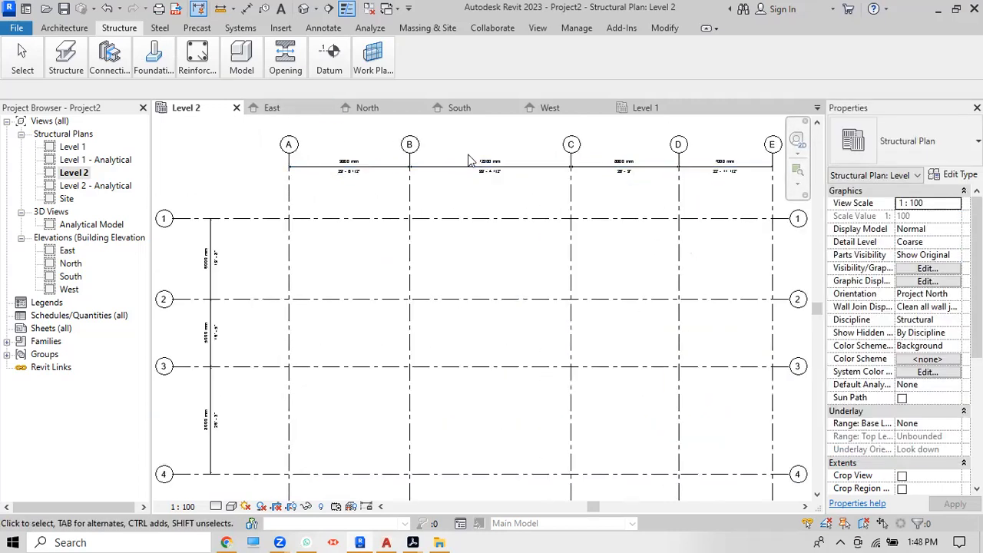
{"action": "scroll", "coordinate": [503, 153], "scroll_direction": "up", "scroll_amount": 2}
{"action": "scroll", "coordinate": [484, 181], "scroll_direction": "up", "scroll_amount": 1}
{"action": "scroll", "coordinate": [474, 197], "scroll_direction": "down", "scroll_amount": 2}
{"action": "scroll", "coordinate": [474, 197], "scroll_direction": "down", "scroll_amount": 5}
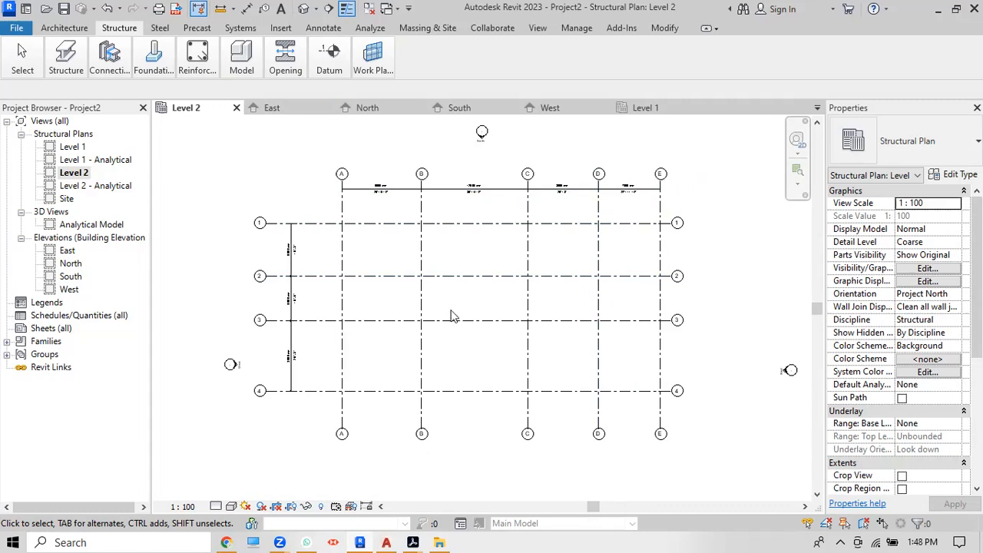
Step: Check the grids in the East, North, South and West elevations, then go back to Level 2
{"action": "double_click", "coordinate": [68, 251]}
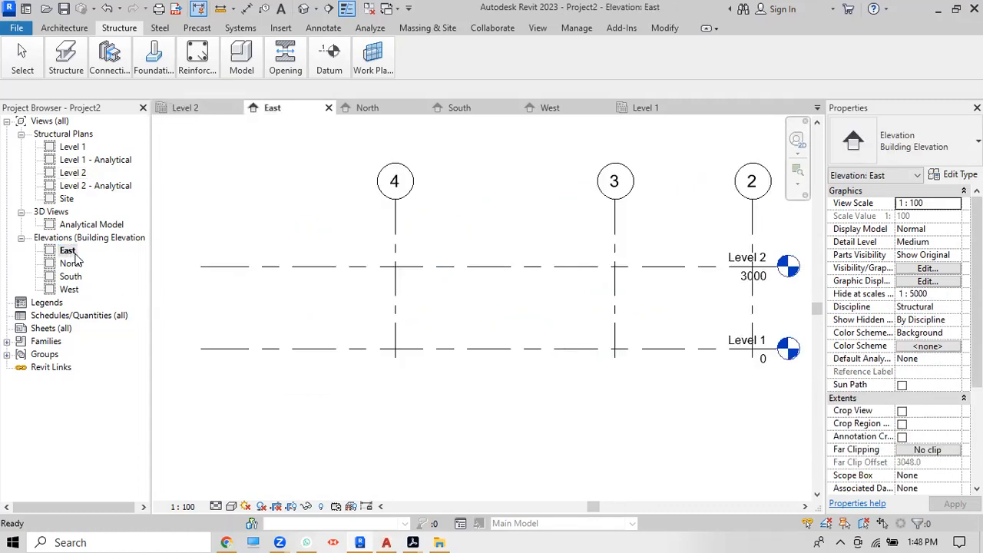
{"action": "double_click", "coordinate": [74, 264]}
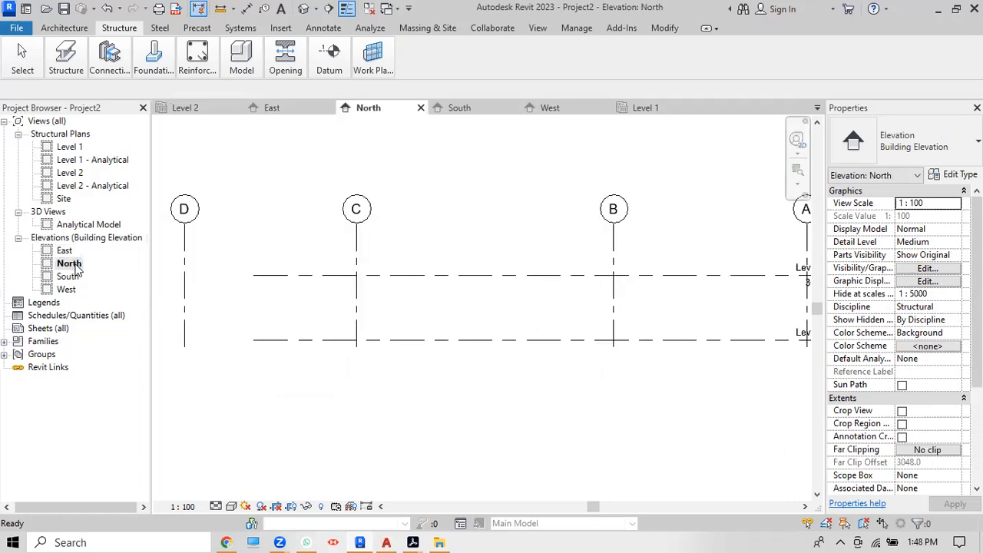
{"action": "double_click", "coordinate": [71, 277]}
{"action": "double_click", "coordinate": [68, 290]}
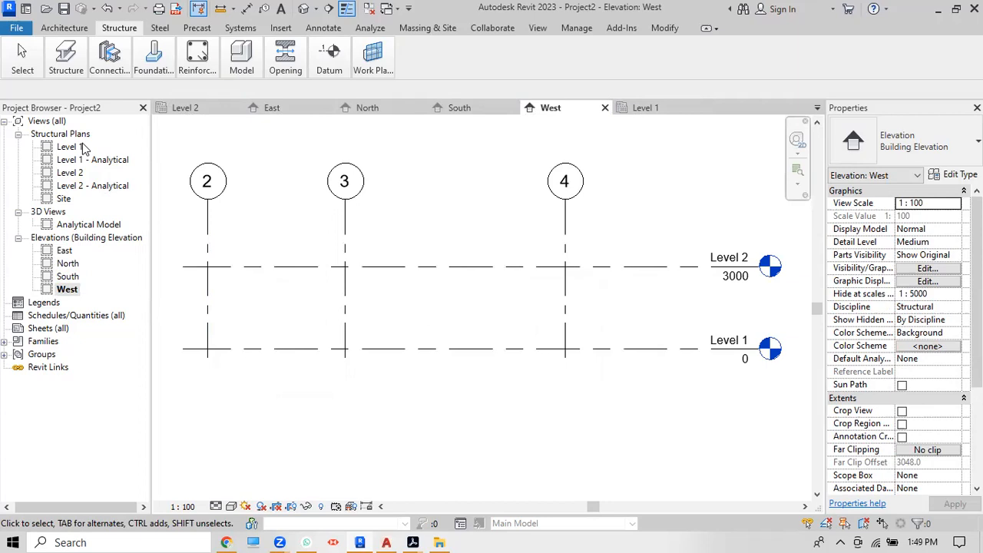
{"action": "left_click", "coordinate": [203, 114]}
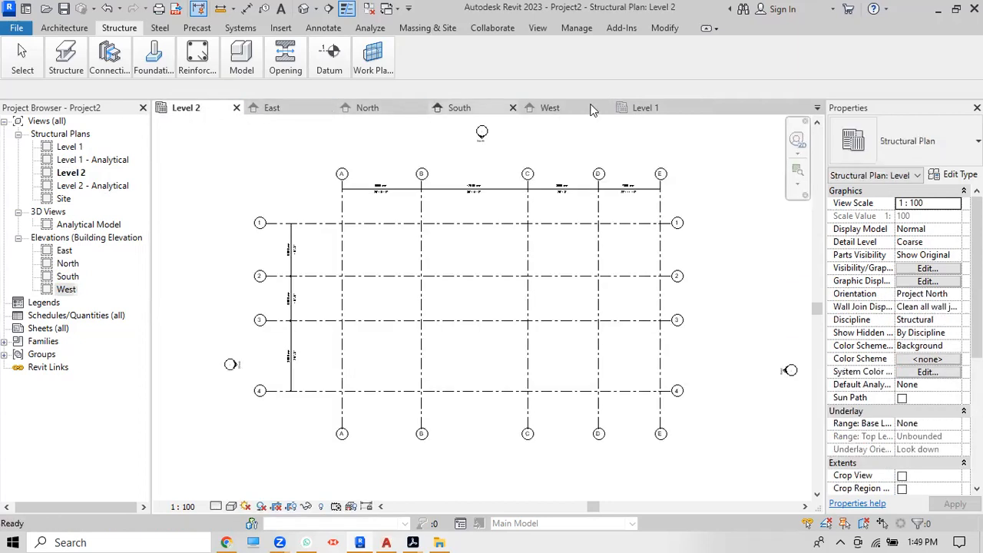
Step: Compare the Level 1 and Level 2 plans by switching between them
{"action": "left_click", "coordinate": [646, 110]}
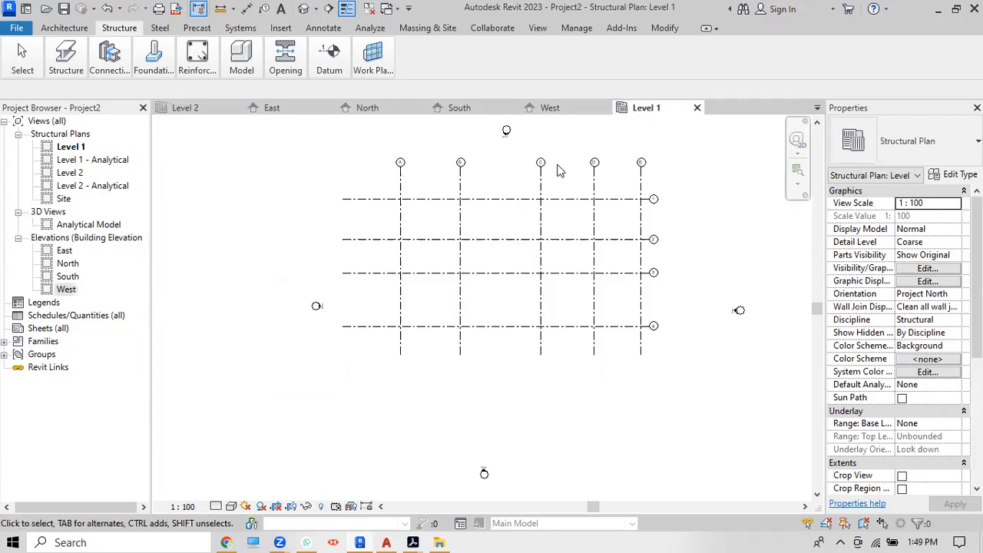
{"action": "scroll", "coordinate": [559, 167], "scroll_direction": "up", "scroll_amount": 2}
{"action": "scroll", "coordinate": [507, 222], "scroll_direction": "down", "scroll_amount": 1}
{"action": "scroll", "coordinate": [331, 165], "scroll_direction": "up", "scroll_amount": 2}
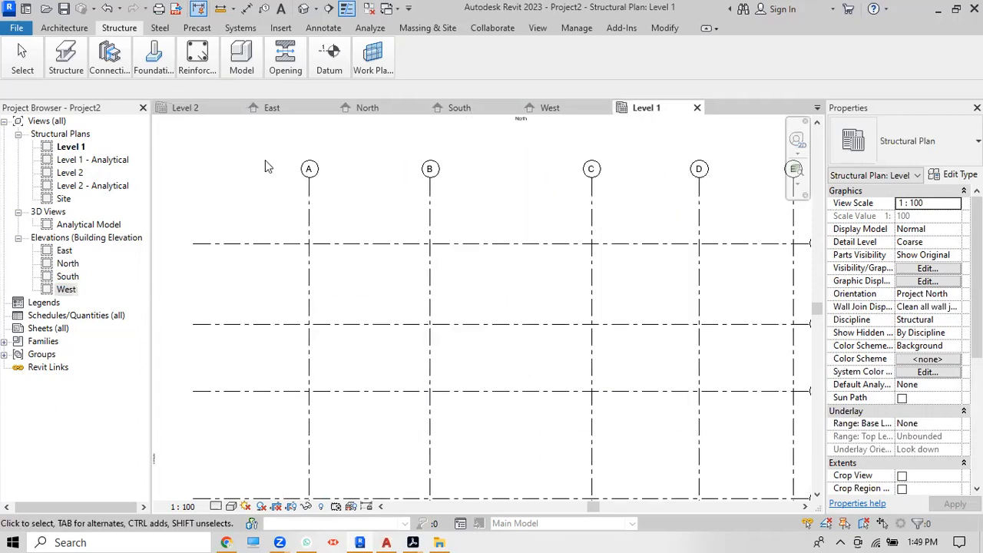
{"action": "left_click", "coordinate": [202, 112]}
{"action": "scroll", "coordinate": [461, 231], "scroll_direction": "up", "scroll_amount": 4}
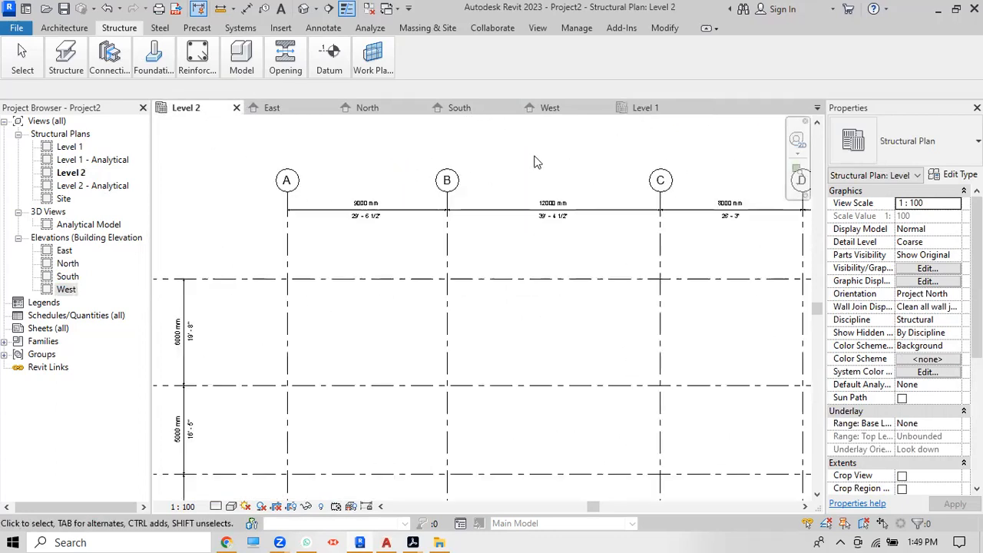
{"action": "scroll", "coordinate": [454, 248], "scroll_direction": "down", "scroll_amount": 1}
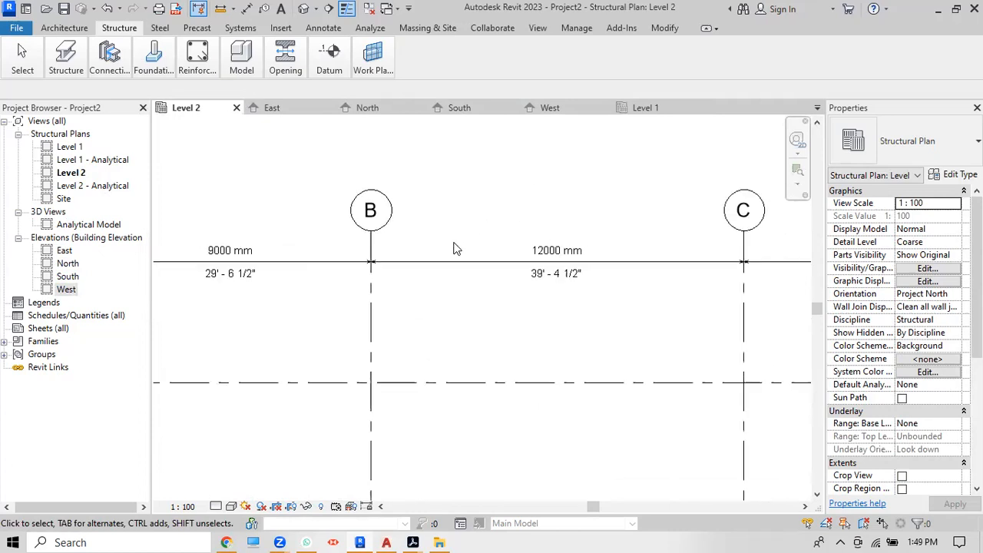
{"action": "left_click", "coordinate": [655, 111]}
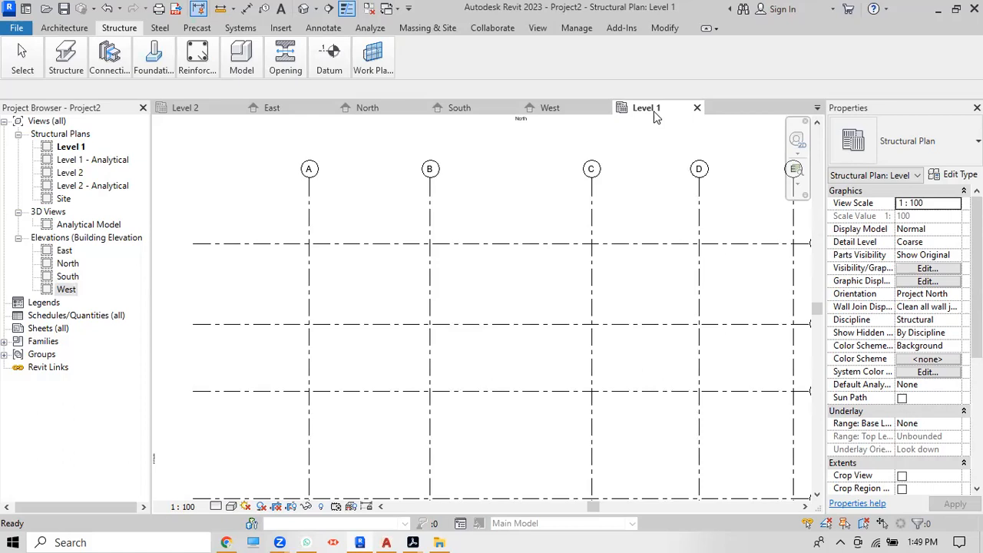
Step: Select grid C on the Level 1 plan to inspect it
{"action": "left_click", "coordinate": [592, 173]}
{"action": "scroll", "coordinate": [444, 404], "scroll_direction": "down", "scroll_amount": 3}
{"action": "scroll", "coordinate": [435, 297], "scroll_direction": "up", "scroll_amount": 4}
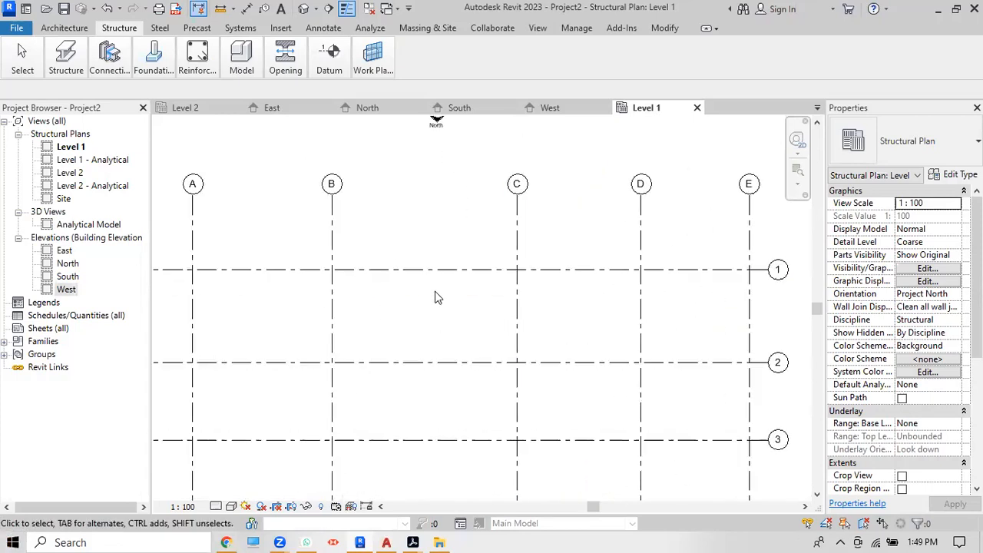
{"action": "scroll", "coordinate": [435, 292], "scroll_direction": "down", "scroll_amount": 1}
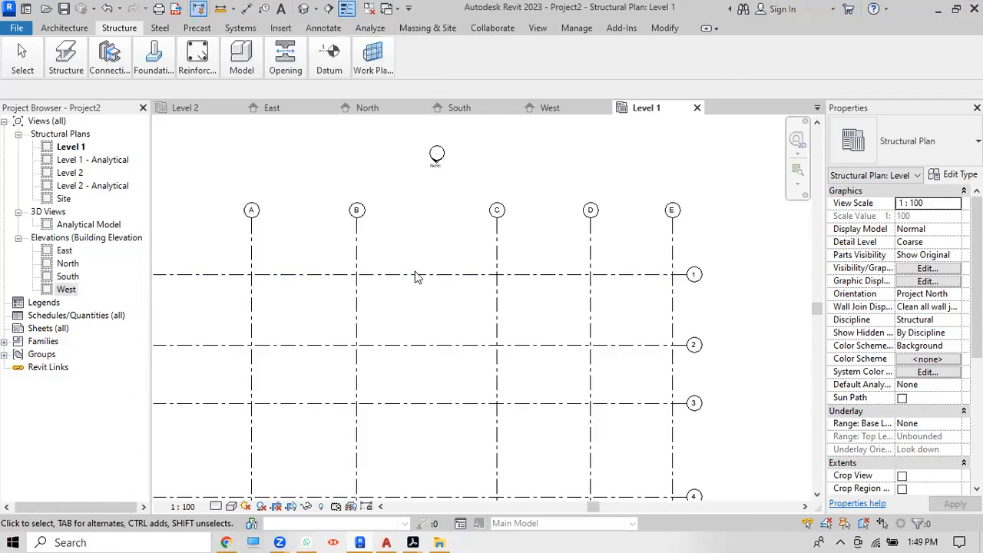
{"action": "scroll", "coordinate": [417, 275], "scroll_direction": "down", "scroll_amount": 1}
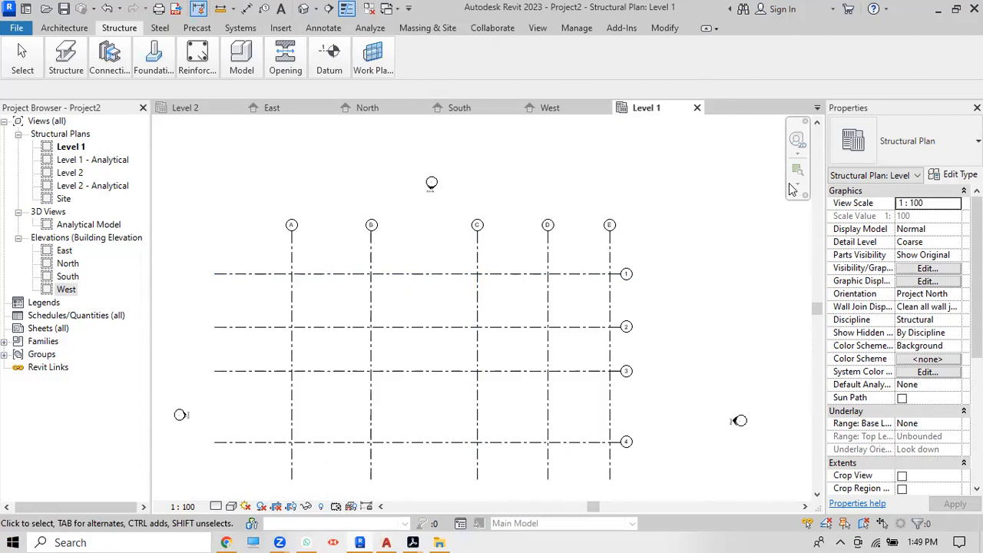
{"action": "scroll", "coordinate": [540, 187], "scroll_direction": "down", "scroll_amount": 2}
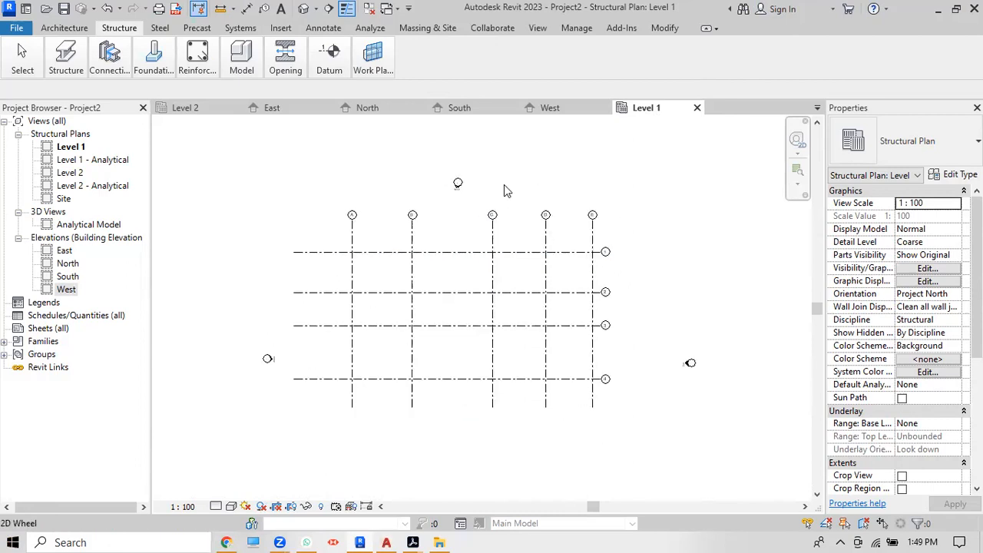
Step: On Level 2, select the A–E and 1–4 dimension strings, then deselect them
{"action": "left_click", "coordinate": [192, 107]}
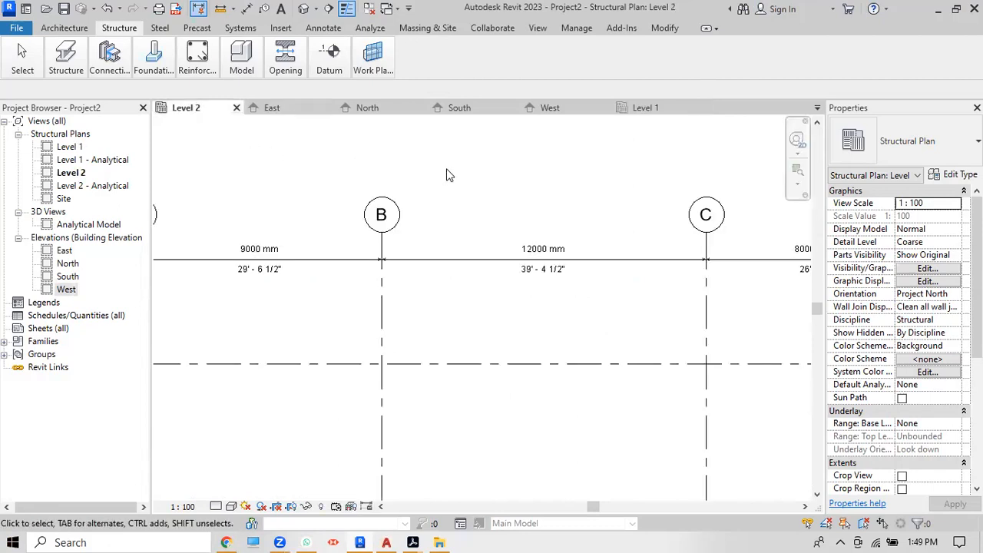
{"action": "left_click", "coordinate": [469, 223]}
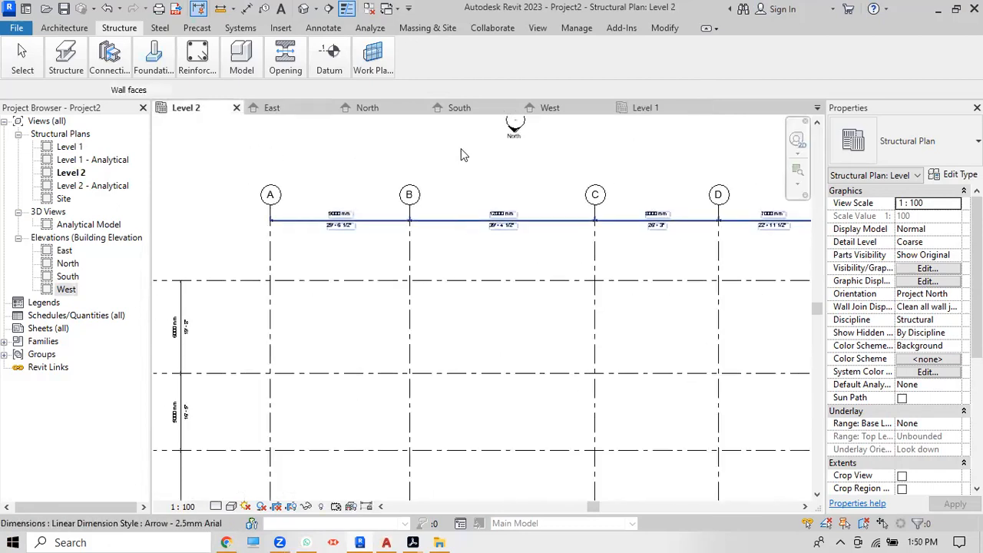
{"action": "scroll", "coordinate": [463, 155], "scroll_direction": "down", "scroll_amount": 1}
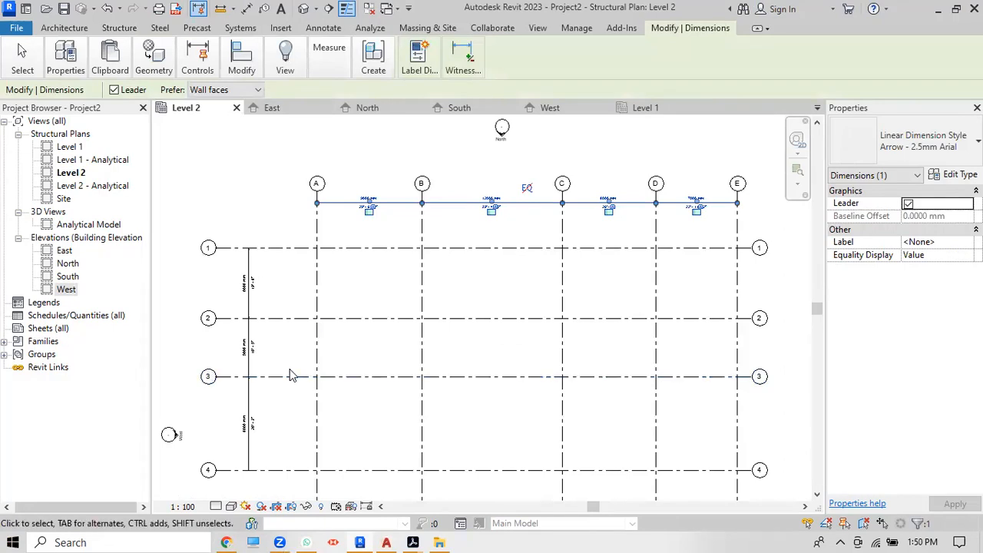
{"action": "left_click", "coordinate": [256, 302]}
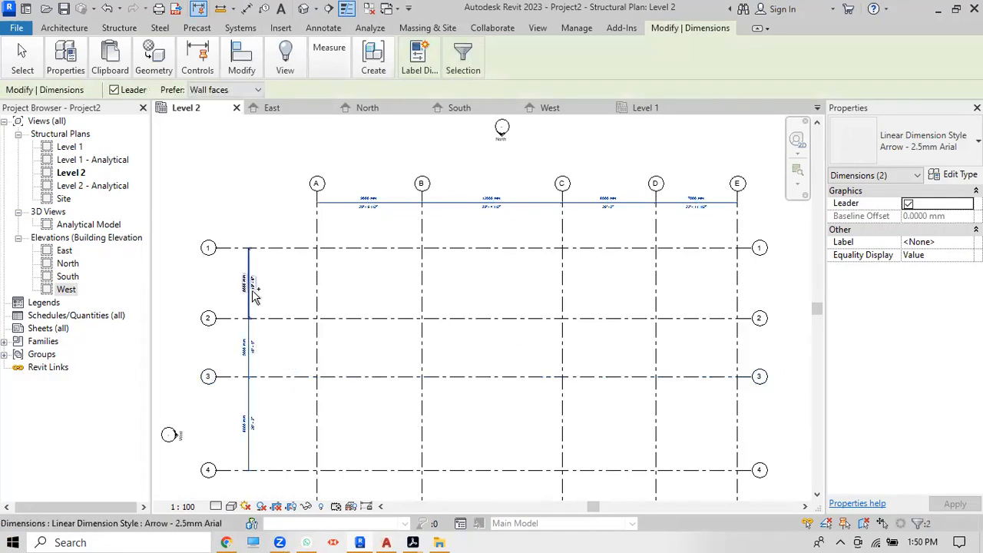
{"action": "scroll", "coordinate": [501, 219], "scroll_direction": "up", "scroll_amount": 2}
{"action": "scroll", "coordinate": [501, 222], "scroll_direction": "down", "scroll_amount": 1}
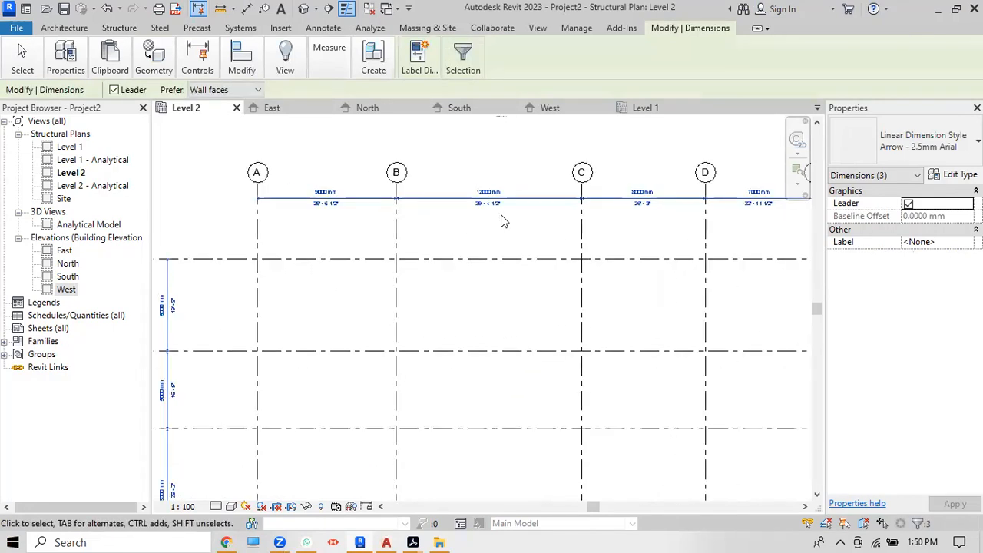
{"action": "mouse_move", "coordinate": [246, 70]}
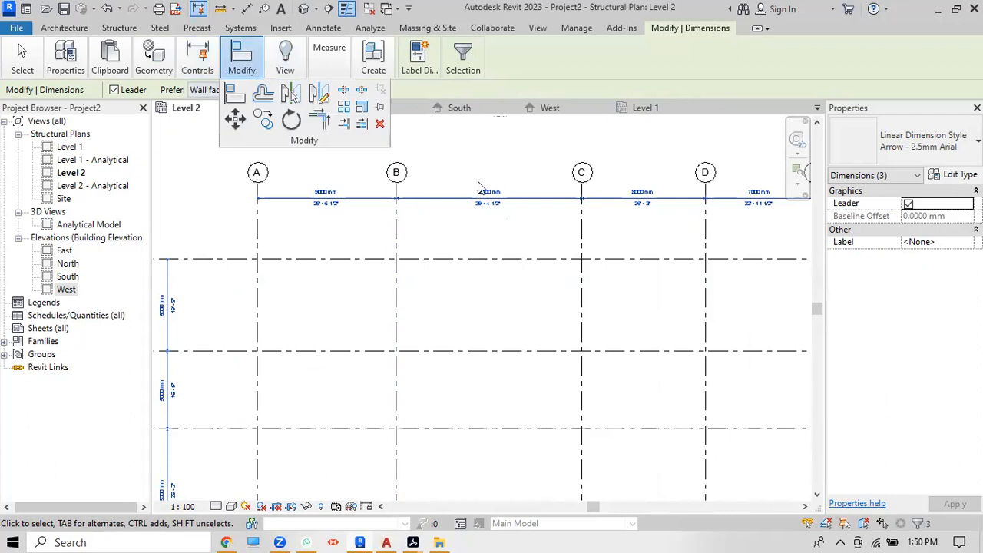
{"action": "left_click", "coordinate": [480, 148]}
Step: Switch between Level 1 and Level 2 again, finishing on the Level 1 plan
{"action": "left_click", "coordinate": [645, 107]}
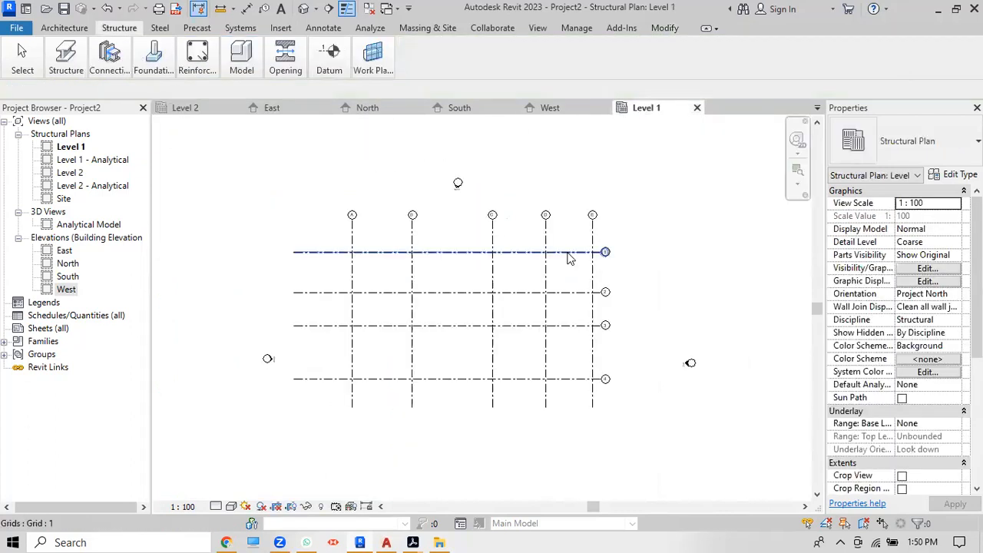
{"action": "scroll", "coordinate": [392, 199], "scroll_direction": "up", "scroll_amount": 2}
{"action": "scroll", "coordinate": [390, 199], "scroll_direction": "down", "scroll_amount": 3}
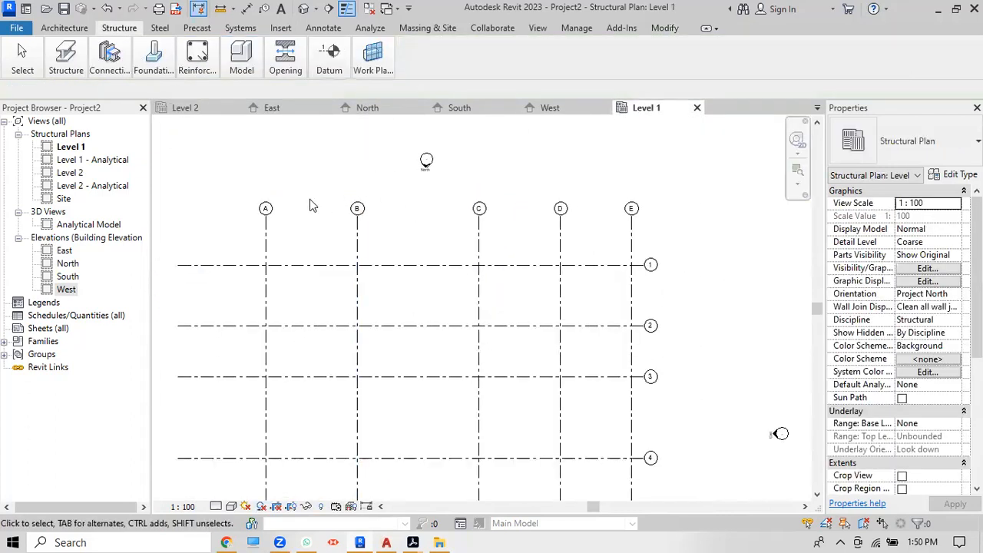
{"action": "scroll", "coordinate": [389, 199], "scroll_direction": "down", "scroll_amount": 2}
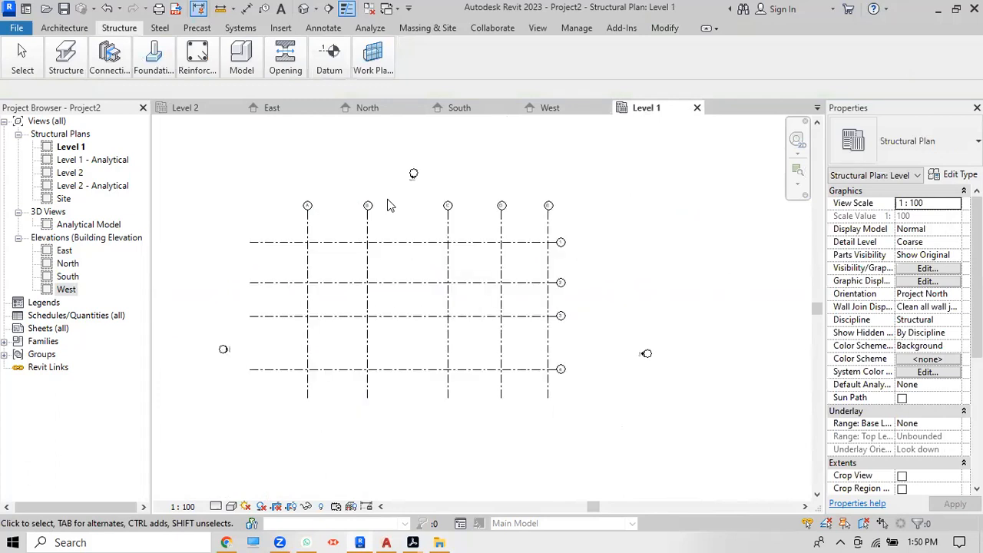
{"action": "left_click", "coordinate": [194, 104]}
{"action": "scroll", "coordinate": [414, 234], "scroll_direction": "down", "scroll_amount": 4}
{"action": "scroll", "coordinate": [415, 390], "scroll_direction": "up", "scroll_amount": 5}
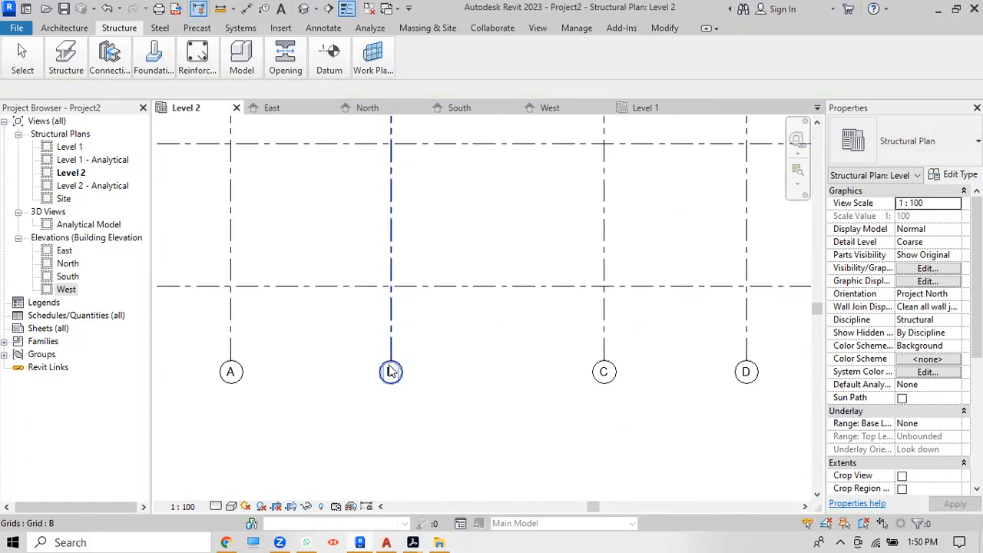
{"action": "scroll", "coordinate": [392, 373], "scroll_direction": "down", "scroll_amount": 3}
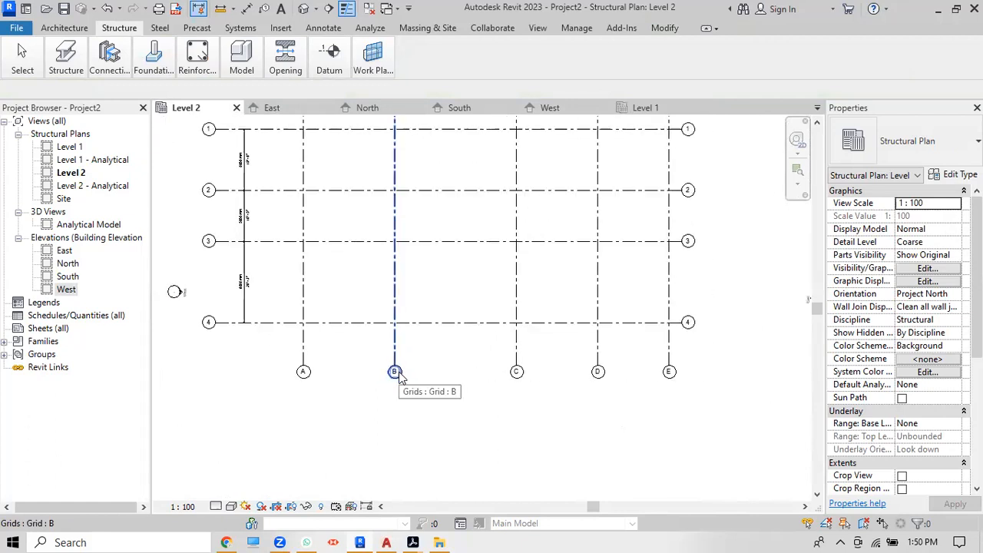
{"action": "left_click", "coordinate": [673, 114]}
{"action": "scroll", "coordinate": [497, 199], "scroll_direction": "down", "scroll_amount": 1}
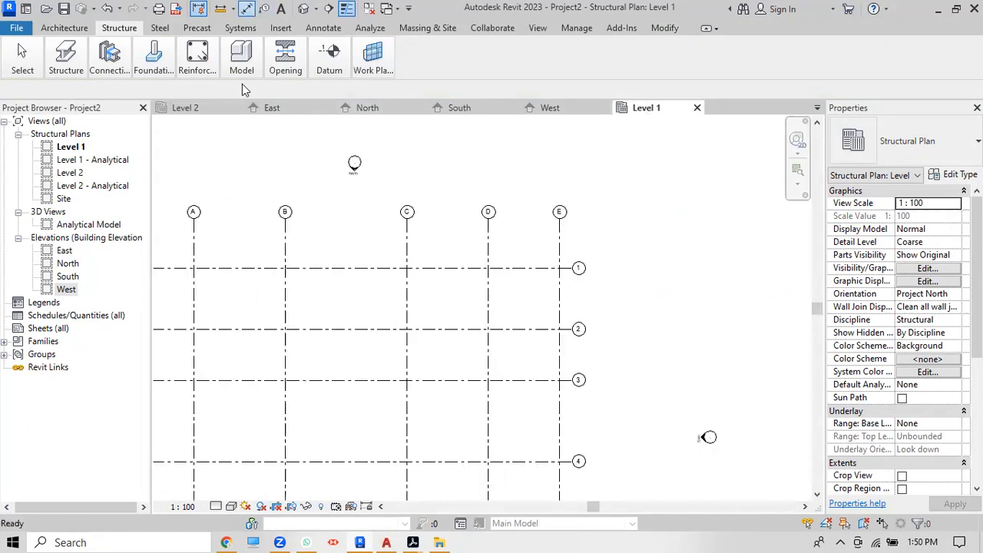
Step: Using DI, dimension grids A–E on Level 1 (9000, 12000, 8000, 7000 mm) above the grids
{"action": "key", "text": "d"}
{"action": "key", "text": "i"}
{"action": "scroll", "coordinate": [261, 246], "scroll_direction": "down", "scroll_amount": 2}
{"action": "left_click", "coordinate": [219, 241]}
{"action": "left_click", "coordinate": [279, 247]}
{"action": "left_click", "coordinate": [358, 252]}
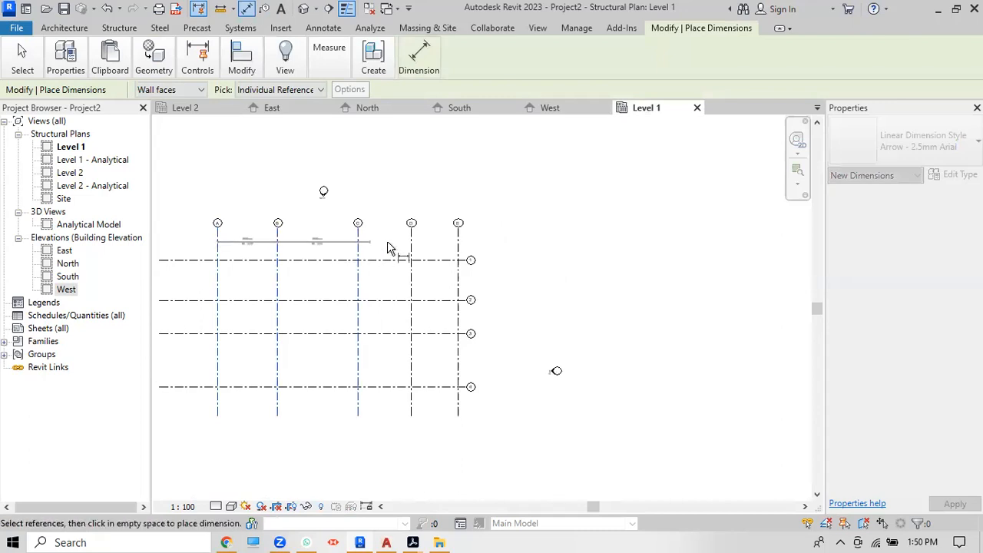
{"action": "left_click", "coordinate": [413, 245]}
{"action": "left_click", "coordinate": [458, 247]}
{"action": "left_click", "coordinate": [486, 252]}
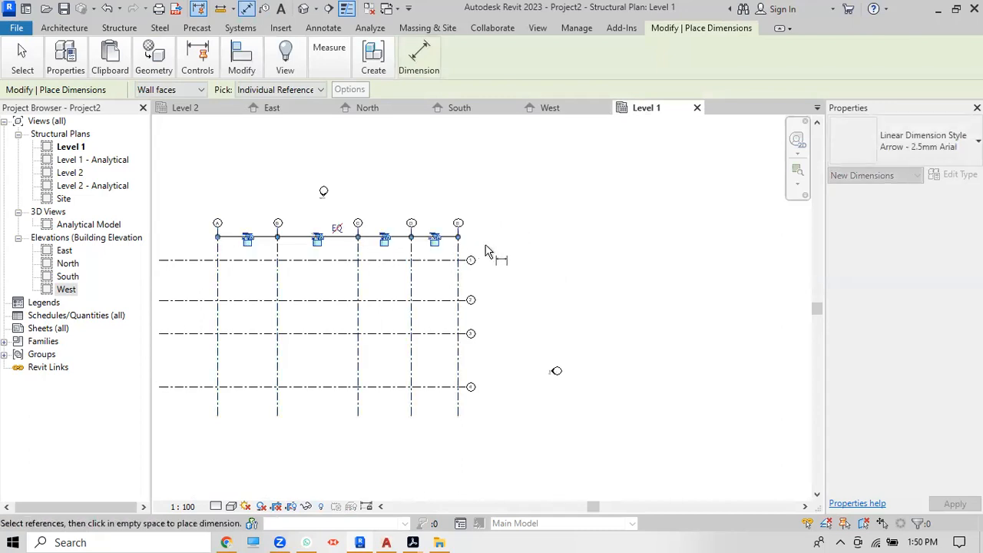
Step: Add a vertical dimension string across grids 1–4, placed left of the grids
{"action": "left_click", "coordinate": [195, 261]}
{"action": "left_click", "coordinate": [198, 300]}
{"action": "left_click", "coordinate": [197, 333]}
{"action": "left_click", "coordinate": [195, 387]}
{"action": "left_click", "coordinate": [192, 425]}
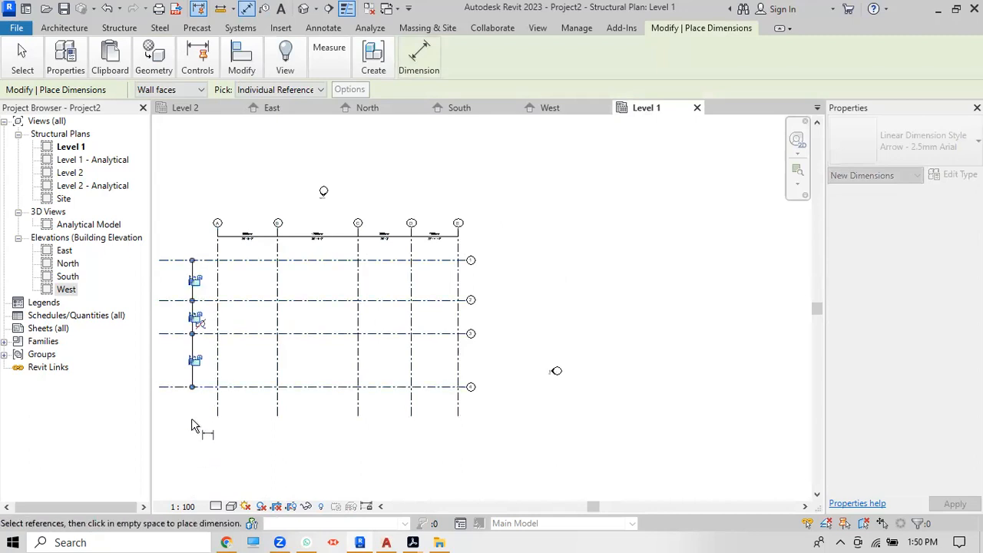
Step: End dimensioning, review the plan, and bring up the Sheets (all) context menu
{"action": "scroll", "coordinate": [329, 231], "scroll_direction": "up", "scroll_amount": 4}
{"action": "right_click", "coordinate": [581, 186]}
{"action": "left_click", "coordinate": [584, 197]}
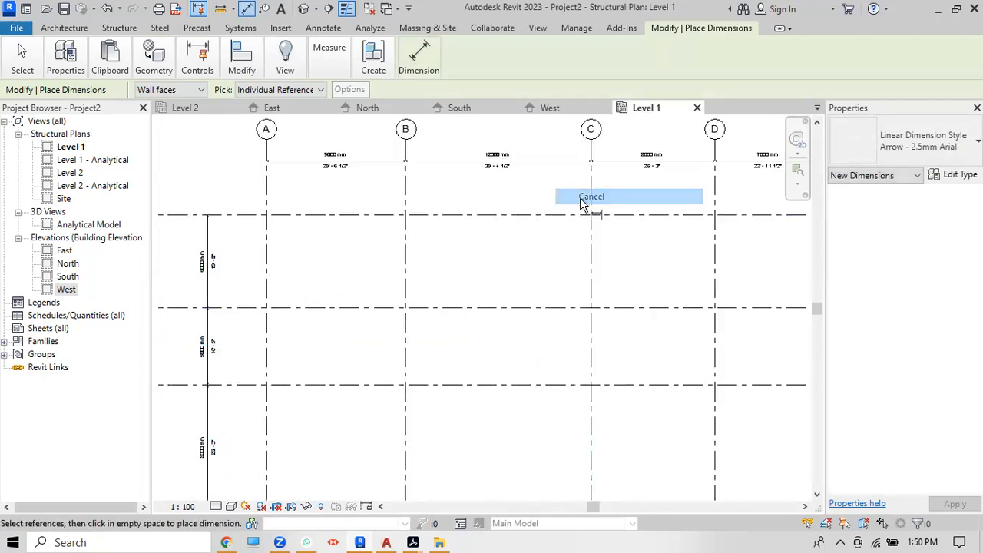
{"action": "scroll", "coordinate": [494, 220], "scroll_direction": "down", "scroll_amount": 5}
{"action": "right_click", "coordinate": [504, 148]}
{"action": "left_click", "coordinate": [517, 156]}
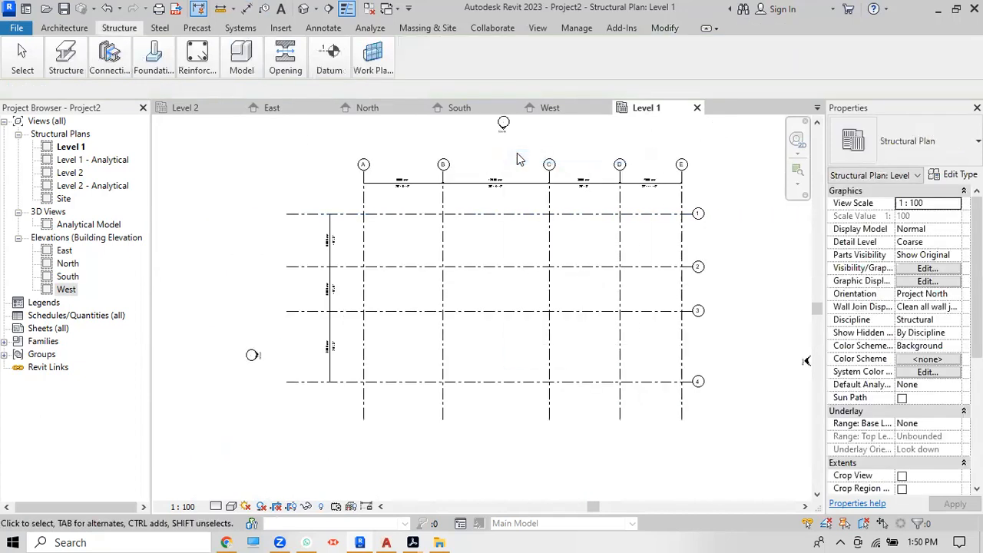
{"action": "scroll", "coordinate": [481, 161], "scroll_direction": "up", "scroll_amount": 5}
{"action": "scroll", "coordinate": [481, 162], "scroll_direction": "down", "scroll_amount": 4}
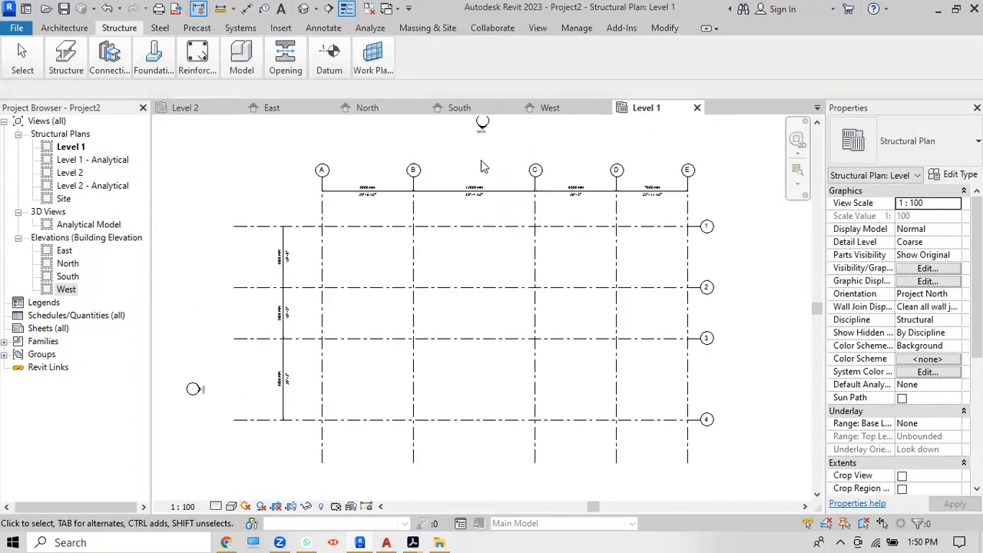
{"action": "scroll", "coordinate": [308, 227], "scroll_direction": "up", "scroll_amount": 2}
{"action": "scroll", "coordinate": [458, 219], "scroll_direction": "down", "scroll_amount": 3}
{"action": "scroll", "coordinate": [648, 192], "scroll_direction": "up", "scroll_amount": 5}
{"action": "scroll", "coordinate": [648, 168], "scroll_direction": "down", "scroll_amount": 3}
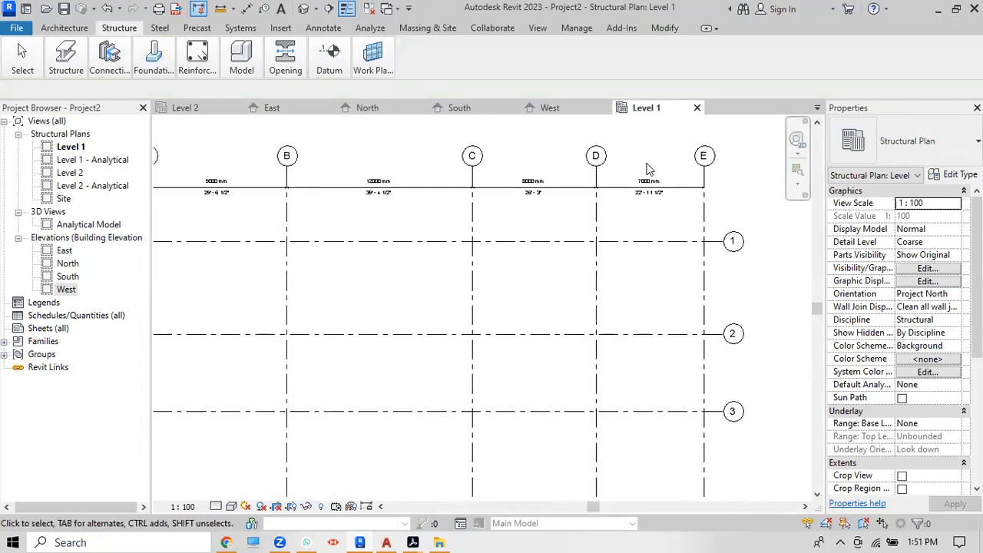
{"action": "scroll", "coordinate": [648, 169], "scroll_direction": "down", "scroll_amount": 2}
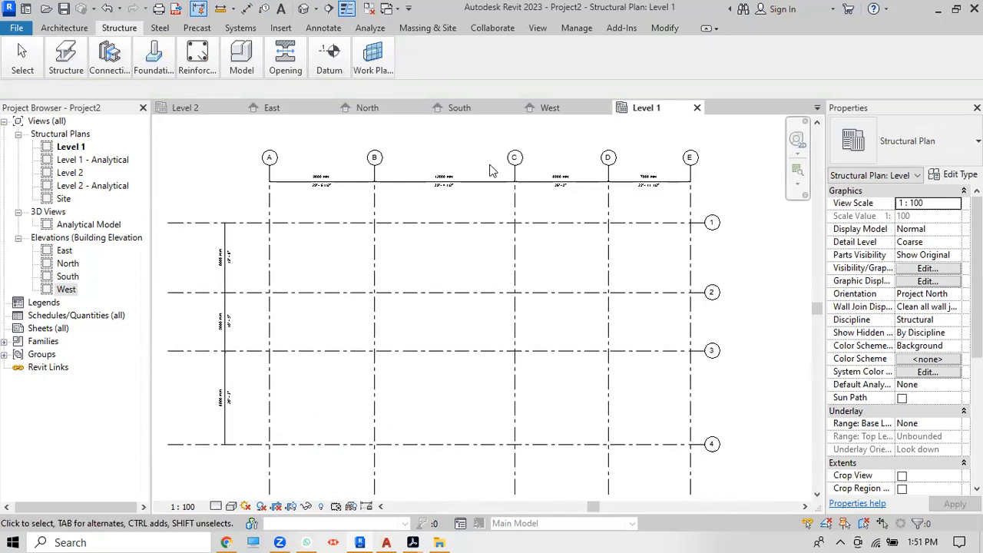
{"action": "scroll", "coordinate": [491, 171], "scroll_direction": "up", "scroll_amount": 2}
{"action": "scroll", "coordinate": [498, 200], "scroll_direction": "down", "scroll_amount": 1}
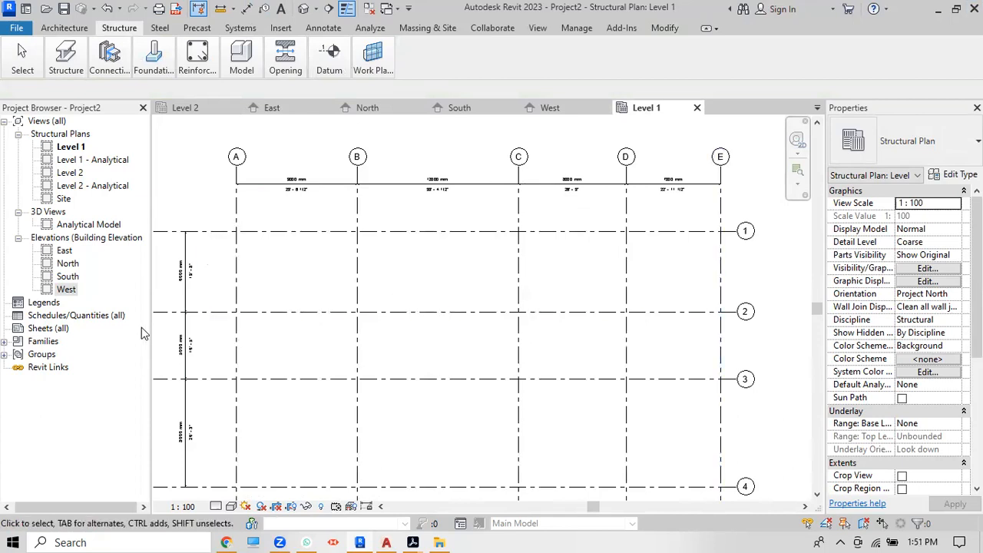
{"action": "right_click", "coordinate": [51, 330]}
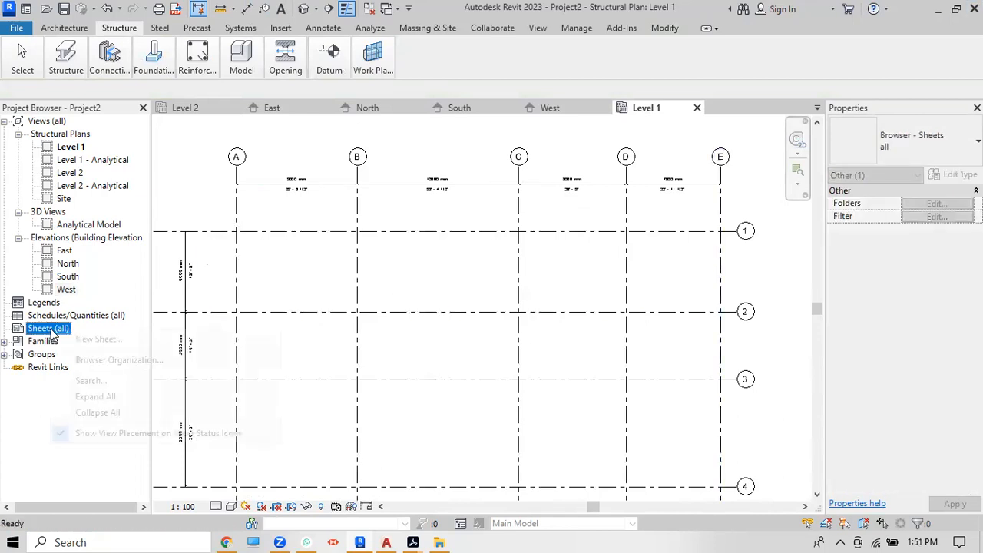
Step: Create sheet S.1 with the A1 metric title block and select the Level 1 structural plan
{"action": "left_click", "coordinate": [107, 340]}
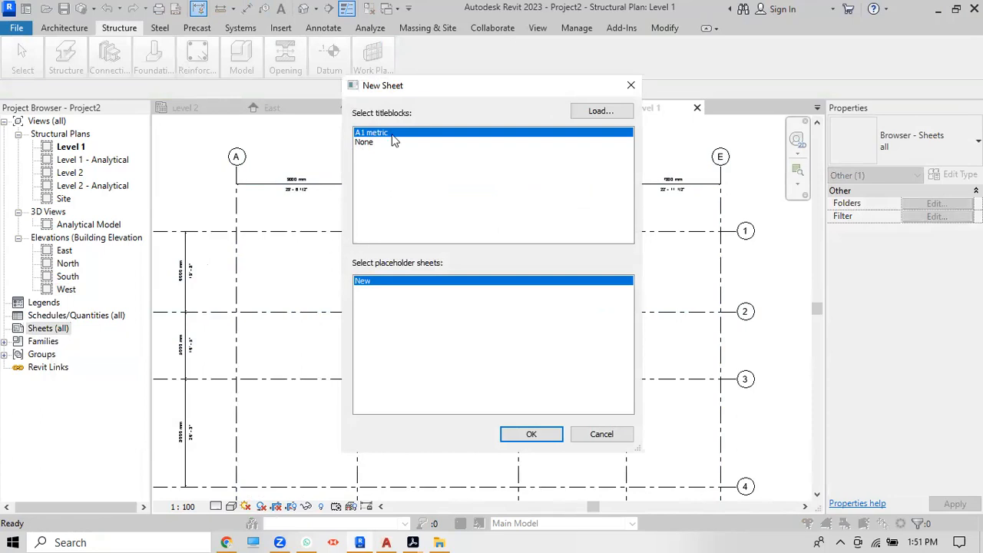
{"action": "left_click", "coordinate": [528, 434]}
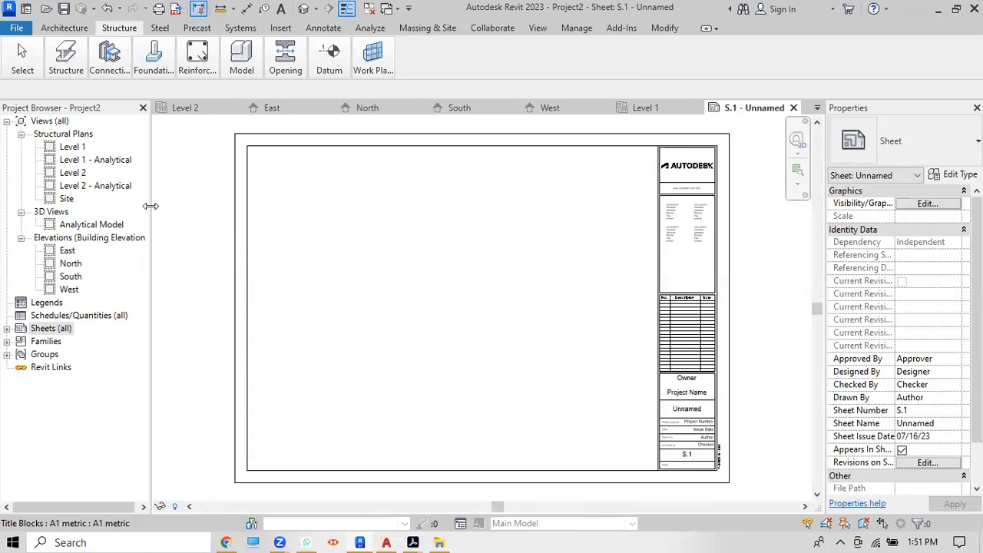
{"action": "left_click", "coordinate": [73, 147]}
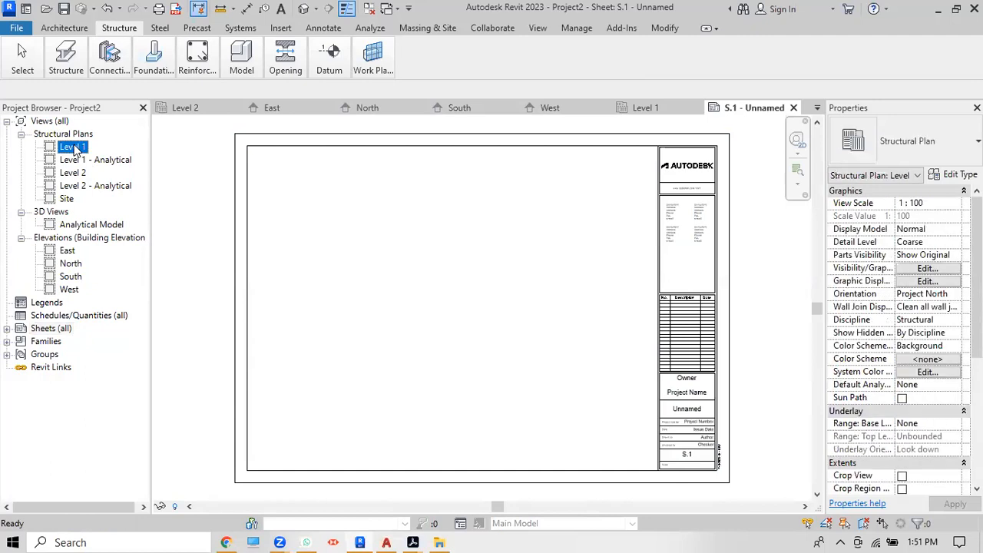
Step: Place the Level 1 plan as a viewport on sheet S.1 and activate it
{"action": "left_click_drag", "start_coordinate": [74, 150], "coordinate": [460, 265]}
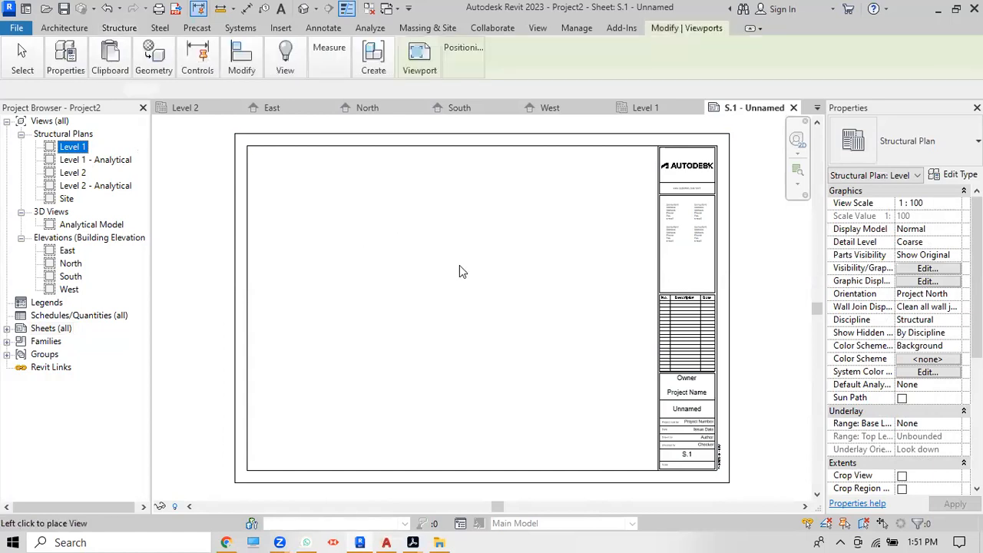
{"action": "left_click", "coordinate": [453, 312]}
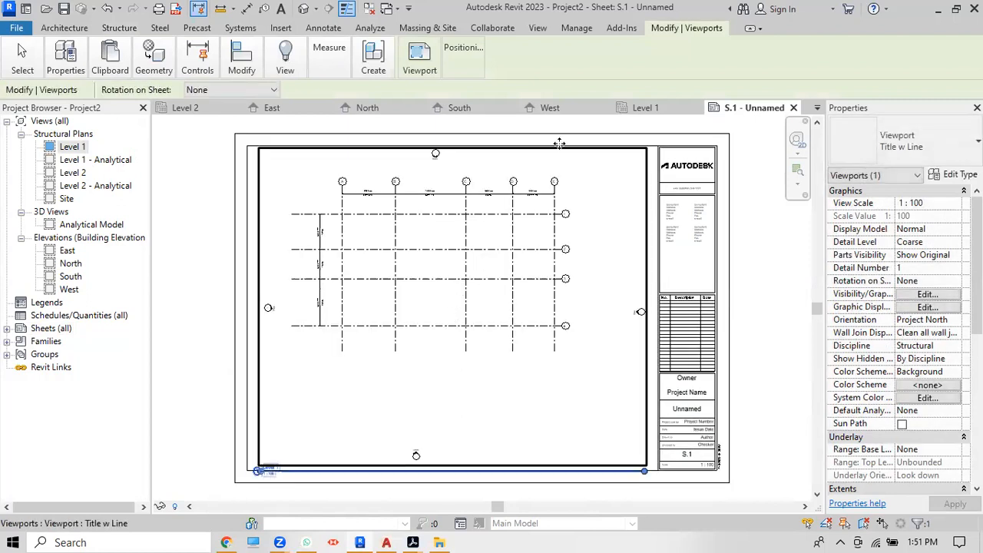
{"action": "right_click", "coordinate": [428, 225]}
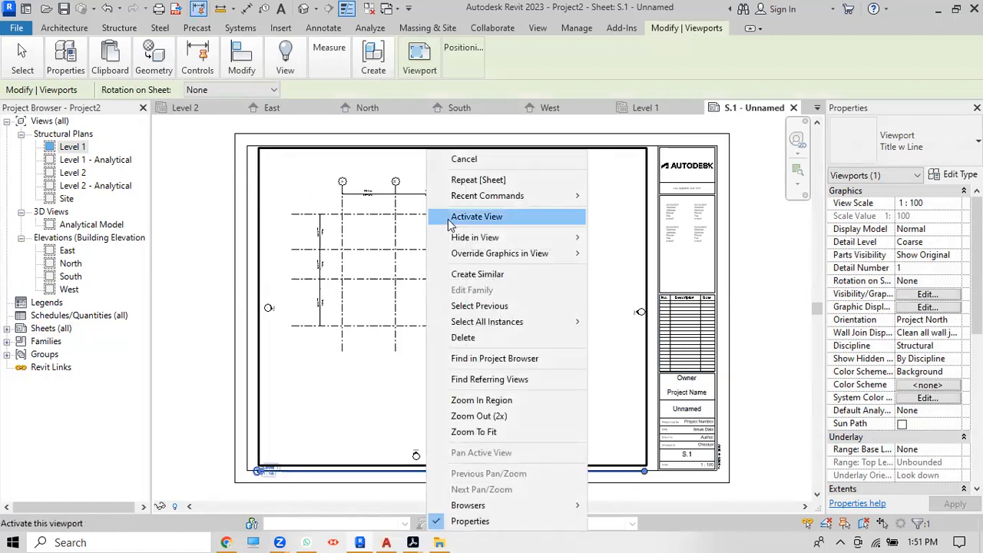
{"action": "left_click", "coordinate": [451, 221]}
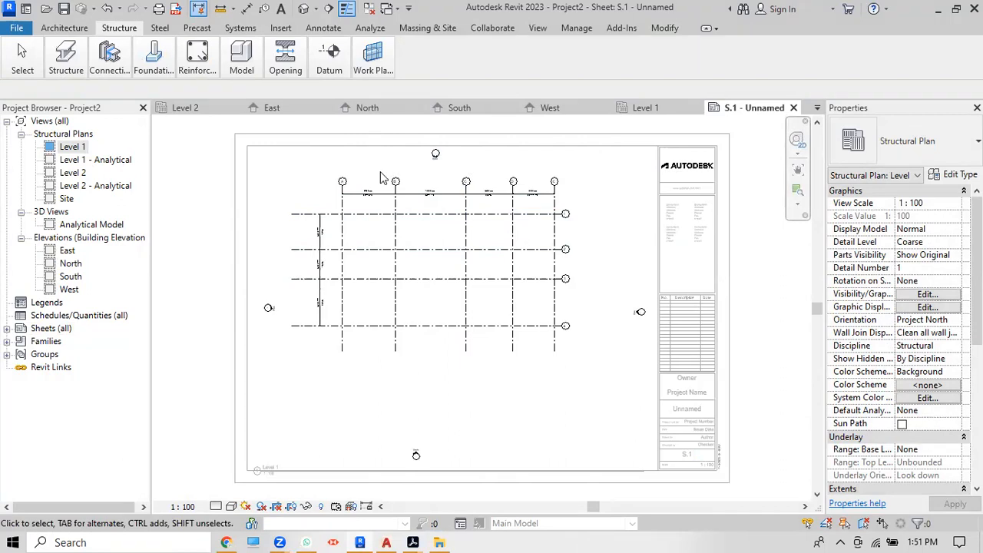
Step: Inspect the activated plan, deactivate the viewport, then select and deselect it
{"action": "scroll", "coordinate": [382, 176], "scroll_direction": "up", "scroll_amount": 2}
{"action": "scroll", "coordinate": [380, 171], "scroll_direction": "up", "scroll_amount": 2}
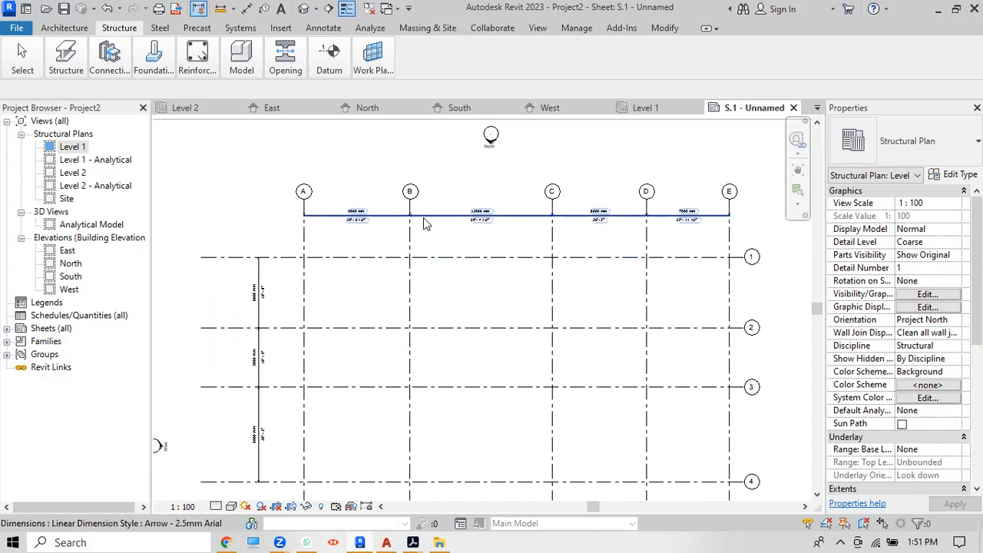
{"action": "scroll", "coordinate": [425, 223], "scroll_direction": "down", "scroll_amount": 4}
{"action": "scroll", "coordinate": [425, 224], "scroll_direction": "down", "scroll_amount": 1}
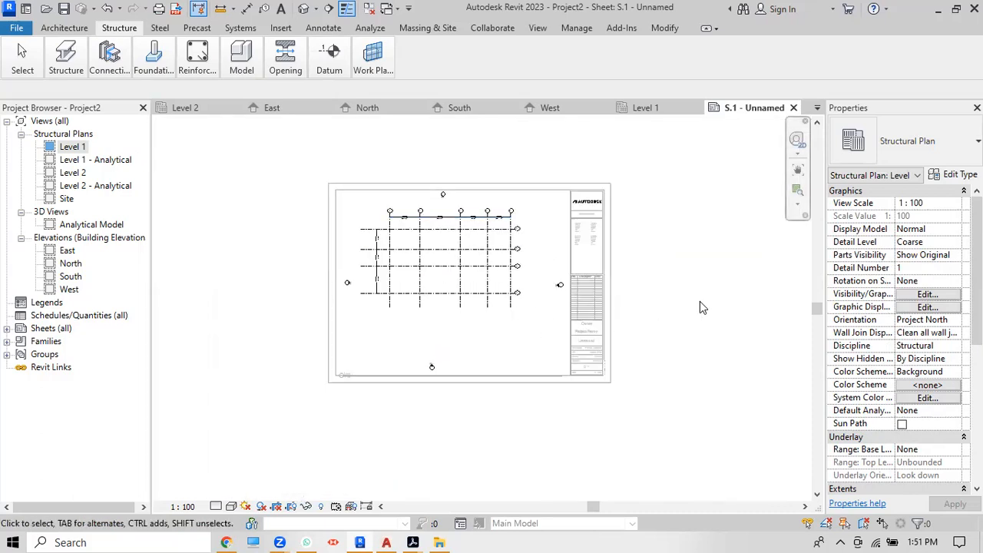
{"action": "double_click", "coordinate": [700, 301]}
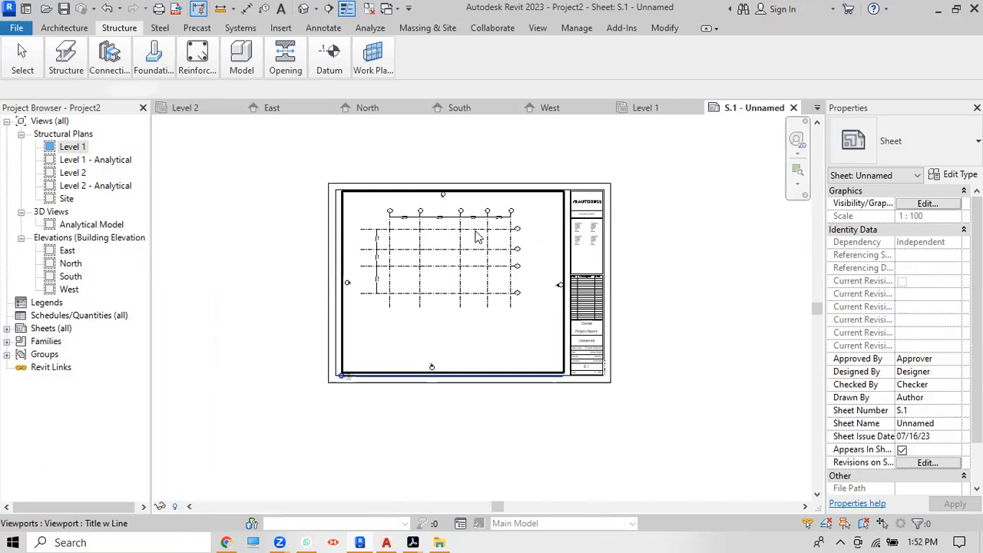
{"action": "left_click", "coordinate": [477, 238]}
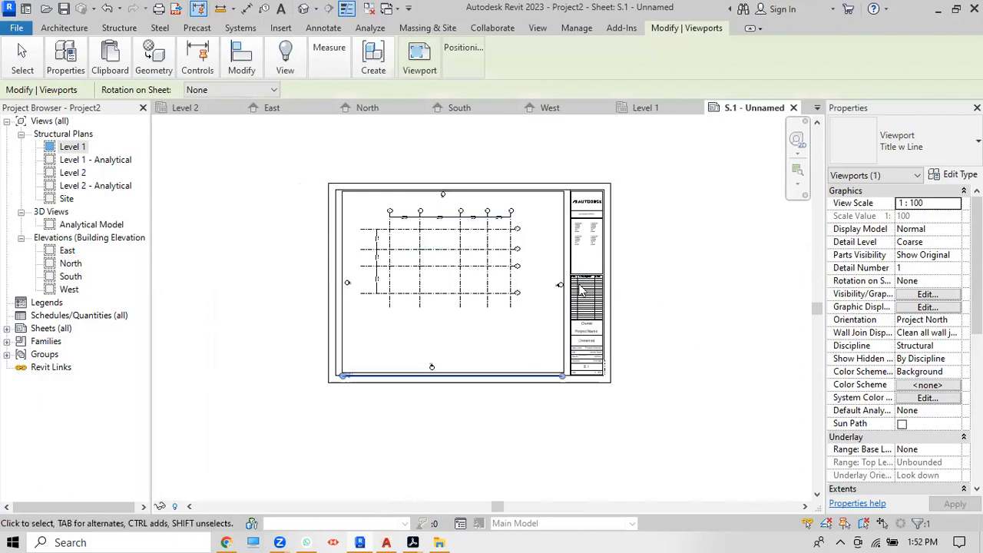
{"action": "scroll", "coordinate": [550, 275], "scroll_direction": "up", "scroll_amount": 2}
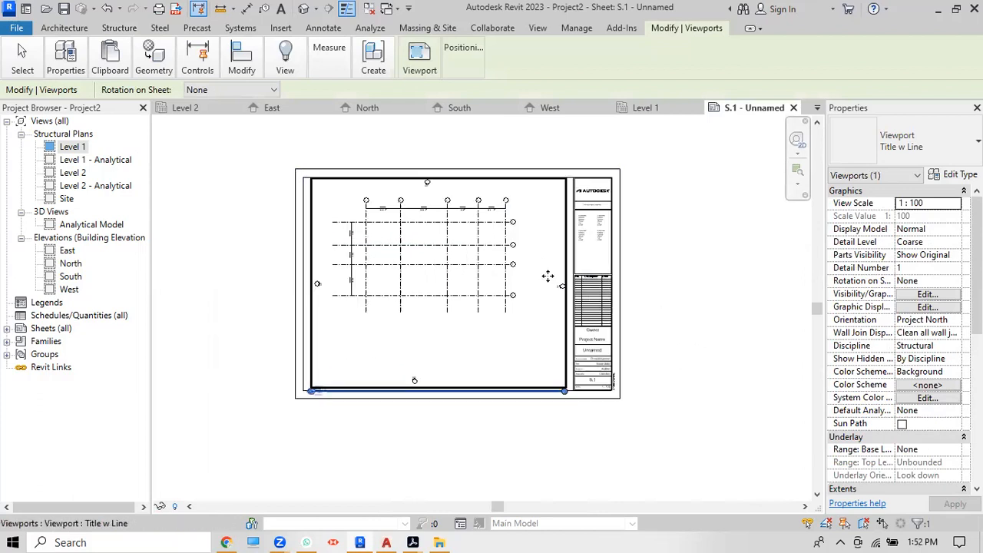
{"action": "left_click", "coordinate": [654, 271]}
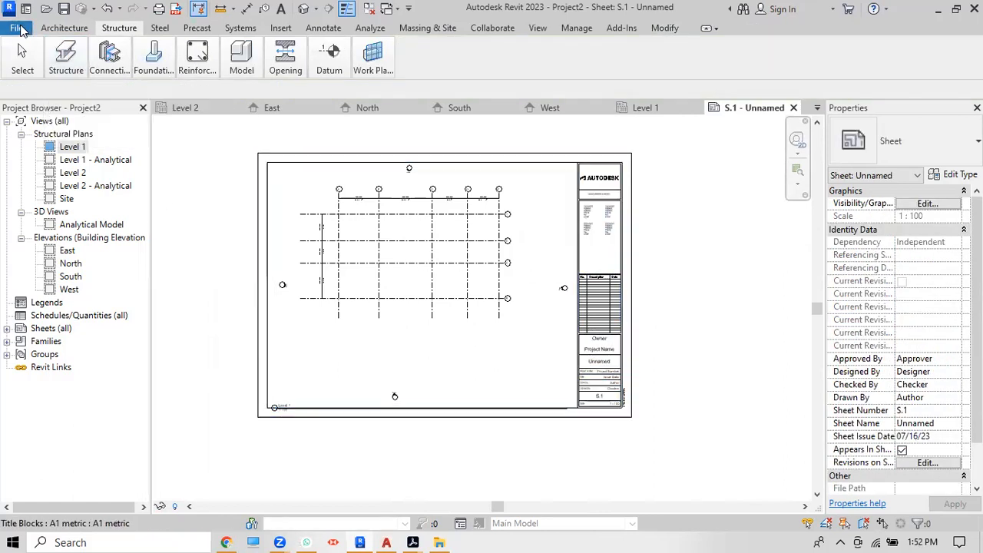
{"action": "left_click", "coordinate": [17, 27]}
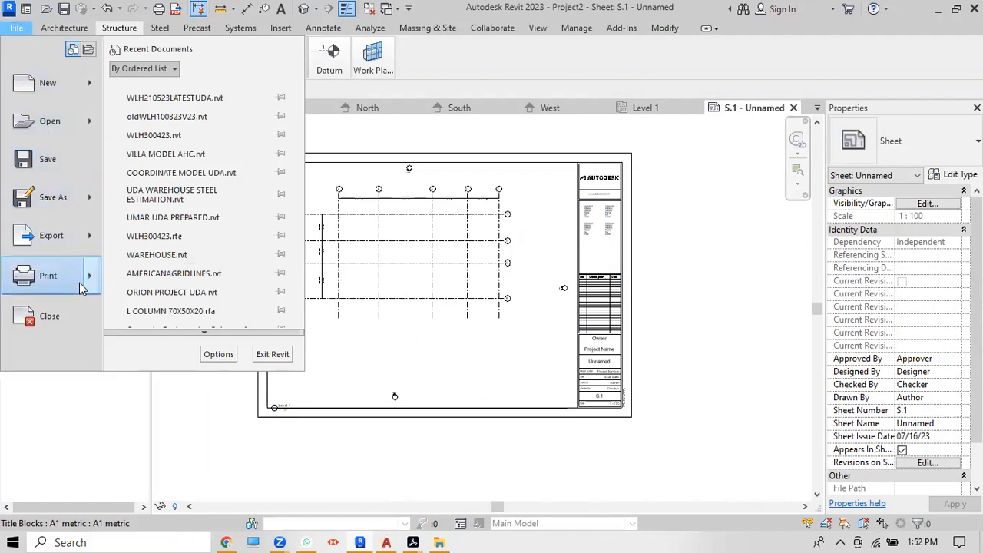
Step: Print only sheet S.1 to Adobe PDF as a separate file
{"action": "mouse_move", "coordinate": [82, 287]}
{"action": "left_click", "coordinate": [174, 96]}
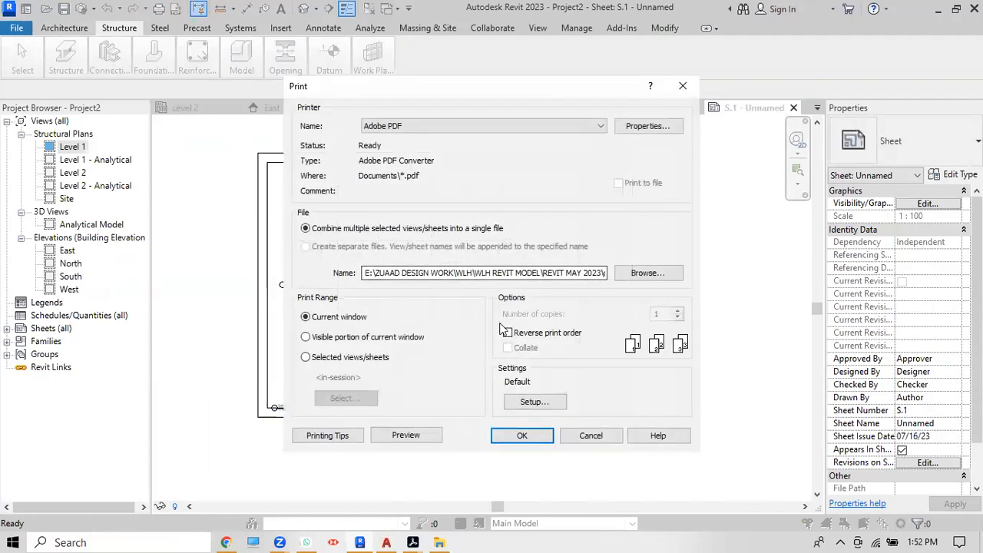
{"action": "left_click", "coordinate": [307, 359]}
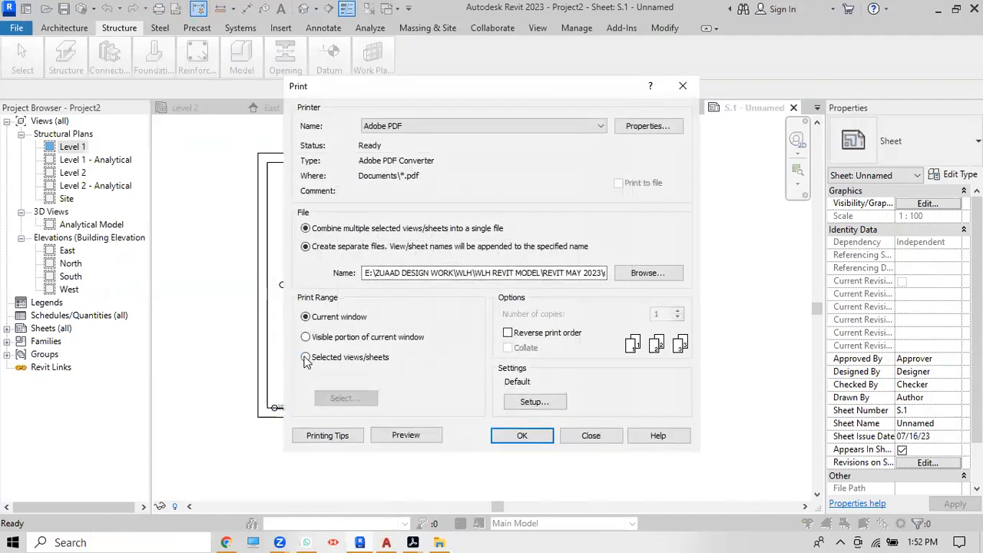
{"action": "left_click", "coordinate": [361, 405]}
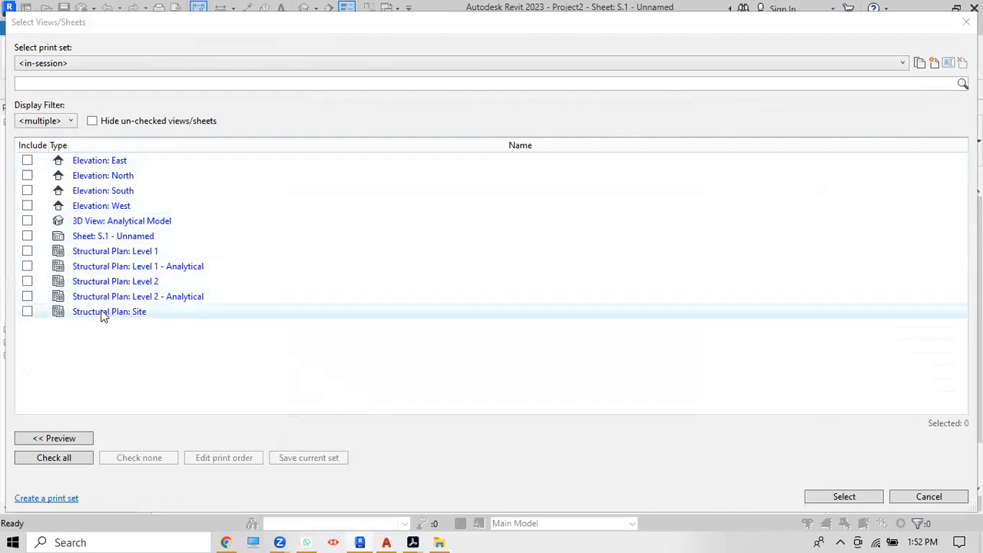
{"action": "left_click", "coordinate": [27, 236]}
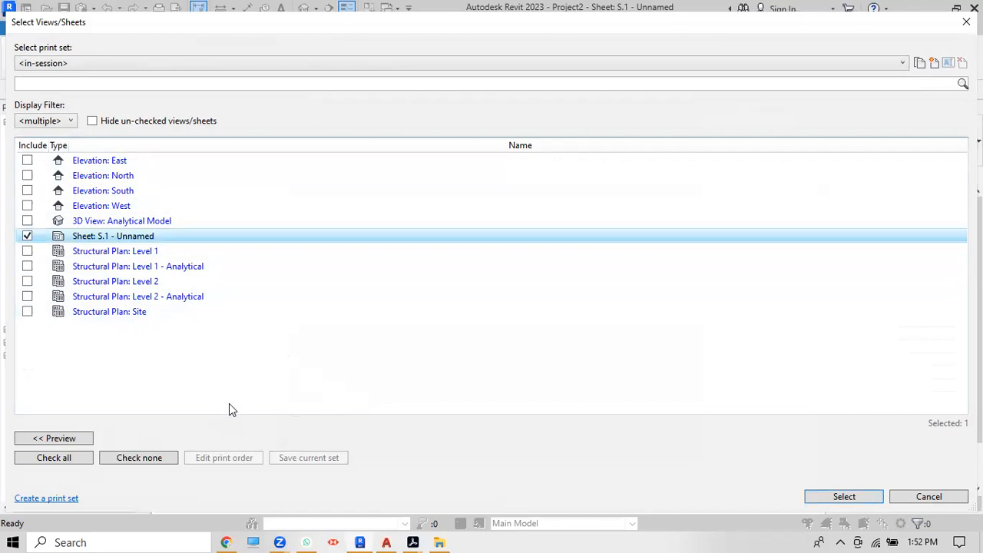
{"action": "left_click", "coordinate": [56, 437]}
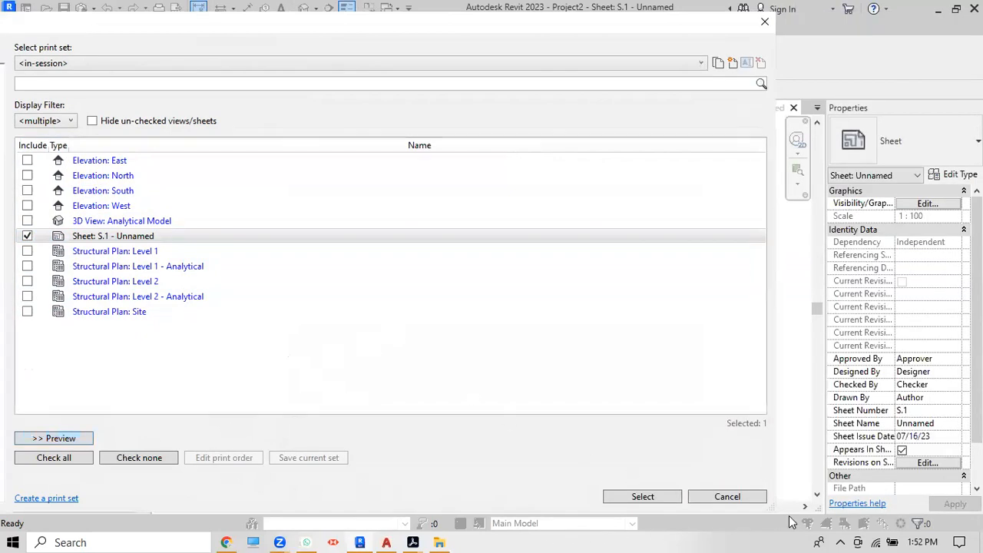
{"action": "left_click", "coordinate": [649, 497]}
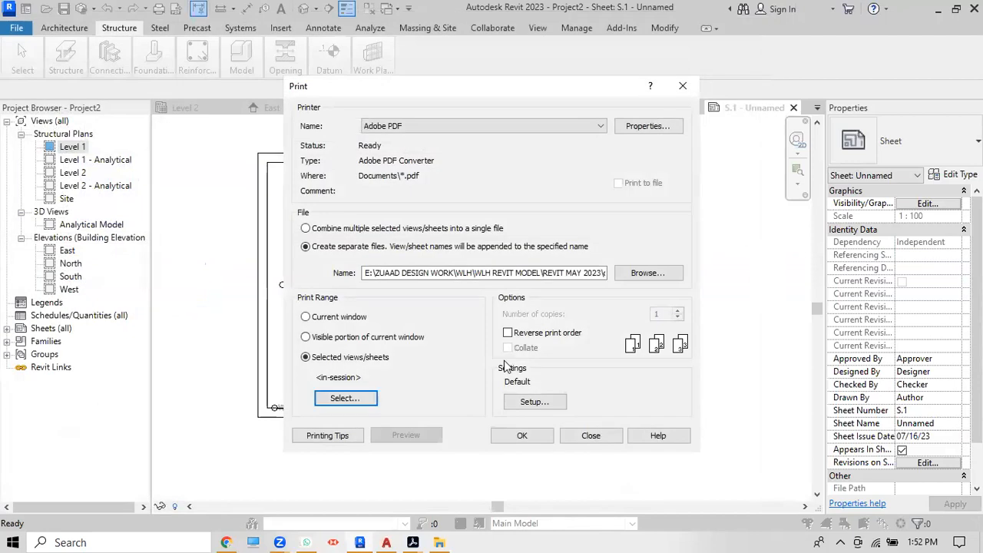
{"action": "left_click", "coordinate": [521, 437]}
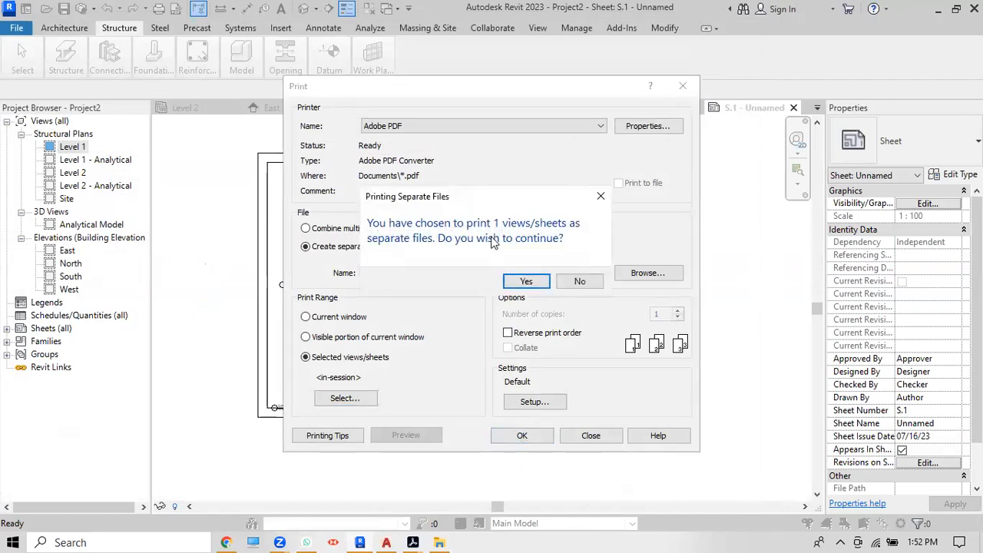
{"action": "left_click", "coordinate": [527, 282]}
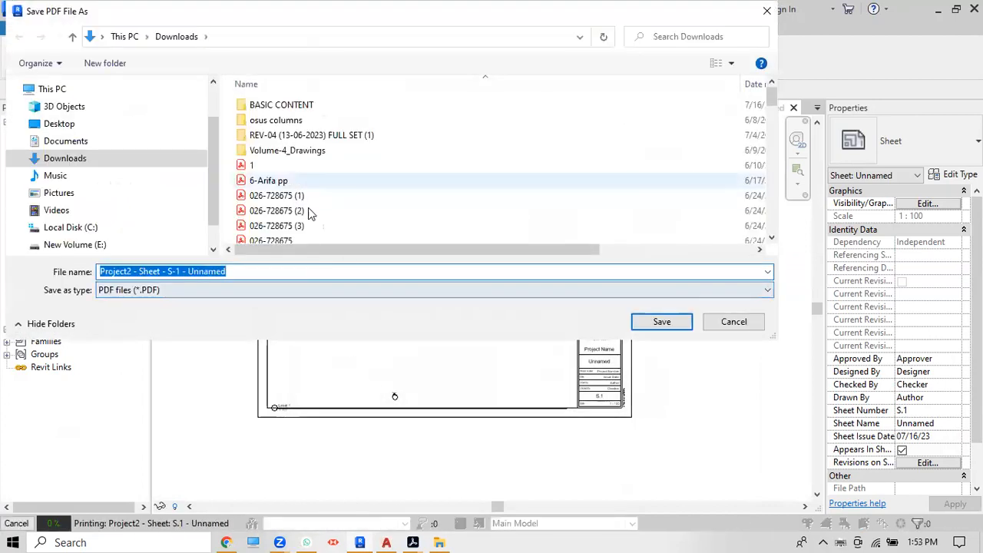
Step: Save the PDF in Downloads as 'Project2 - Sheet - S-1 - Unnamed.pdf'
{"action": "left_click", "coordinate": [659, 326]}
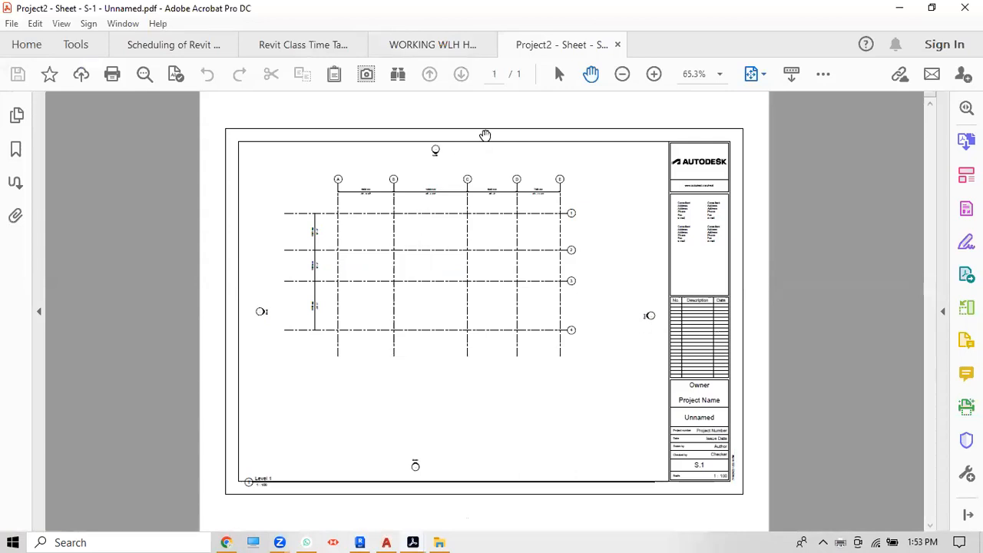
{"action": "left_click", "coordinate": [718, 74]}
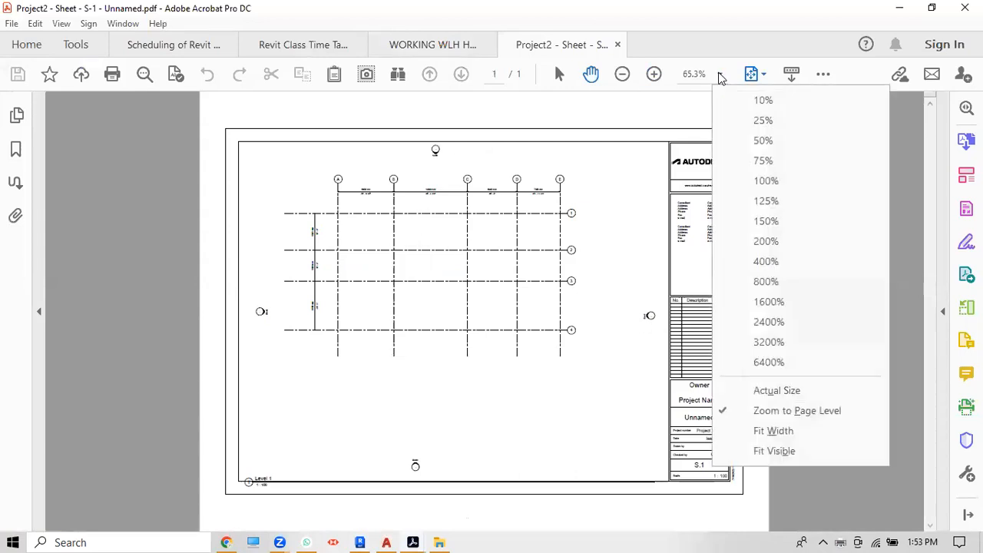
{"action": "left_click", "coordinate": [777, 393]}
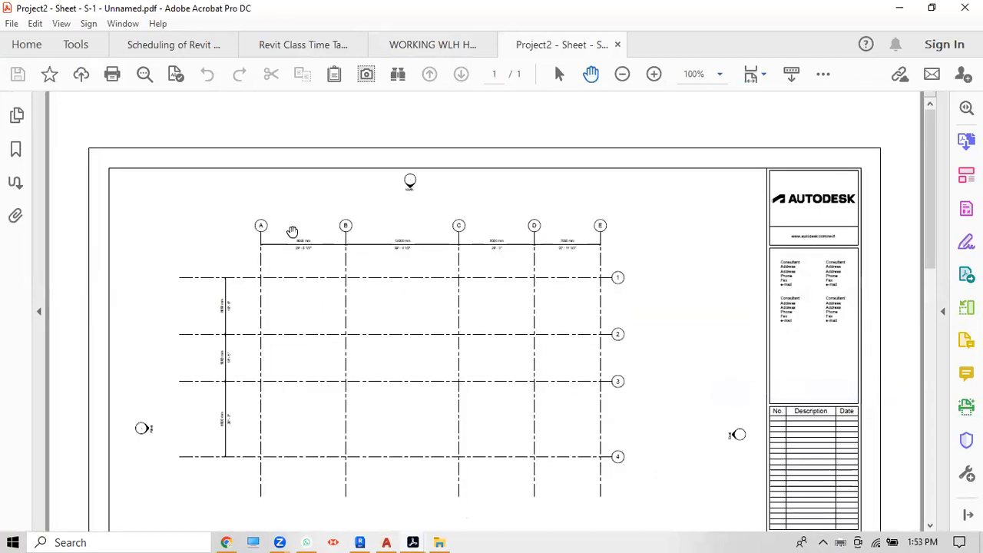
{"action": "scroll", "coordinate": [233, 245], "scroll_direction": "up", "scroll_amount": 5, "text": "ctrl"}
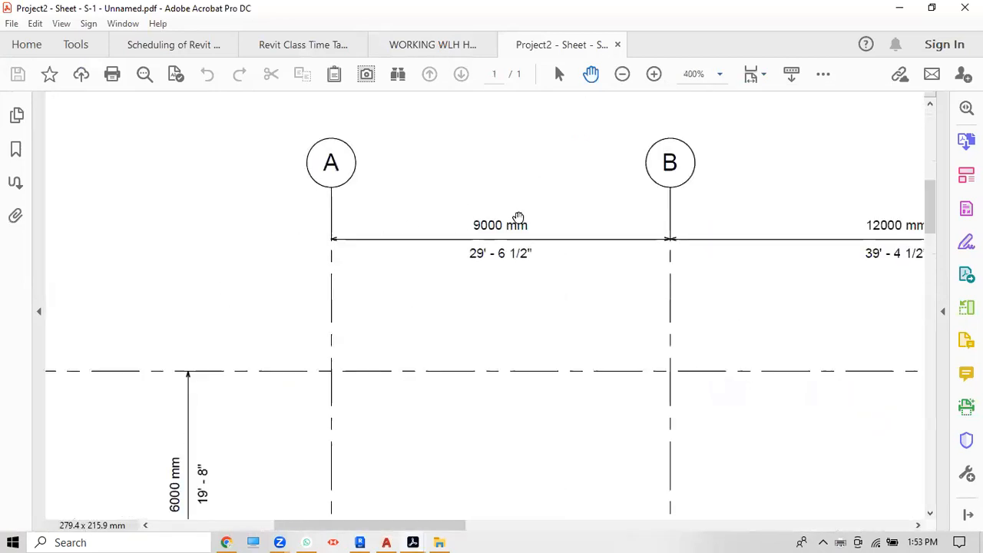
{"action": "scroll", "coordinate": [559, 206], "scroll_direction": "down", "scroll_amount": 2, "text": "ctrl"}
{"action": "scroll", "coordinate": [727, 330], "scroll_direction": "down", "scroll_amount": 1, "text": "ctrl"}
{"action": "scroll", "coordinate": [481, 235], "scroll_direction": "down", "scroll_amount": 2, "text": "ctrl"}
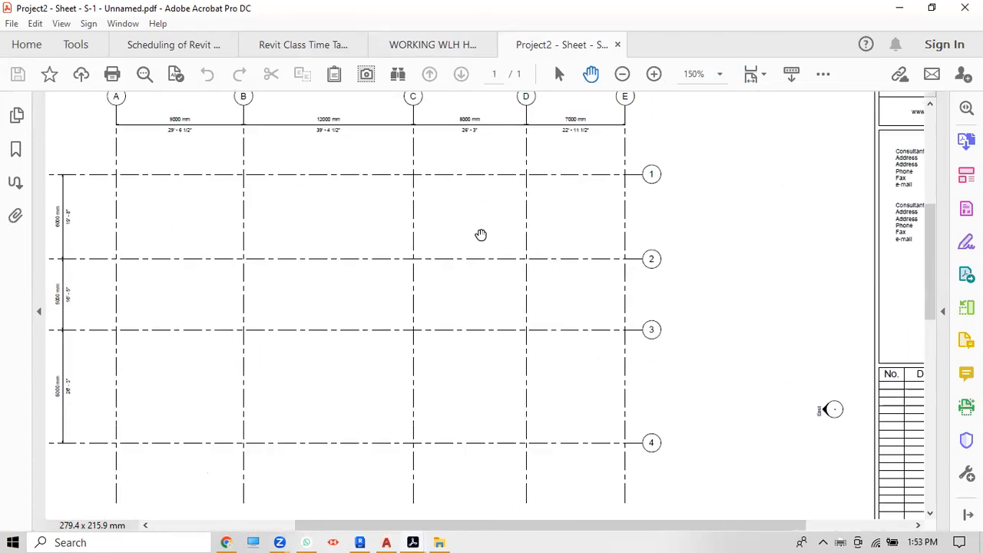
{"action": "scroll", "coordinate": [658, 287], "scroll_direction": "down", "scroll_amount": 2}
{"action": "scroll", "coordinate": [663, 285], "scroll_direction": "down", "scroll_amount": 1, "text": "ctrl"}
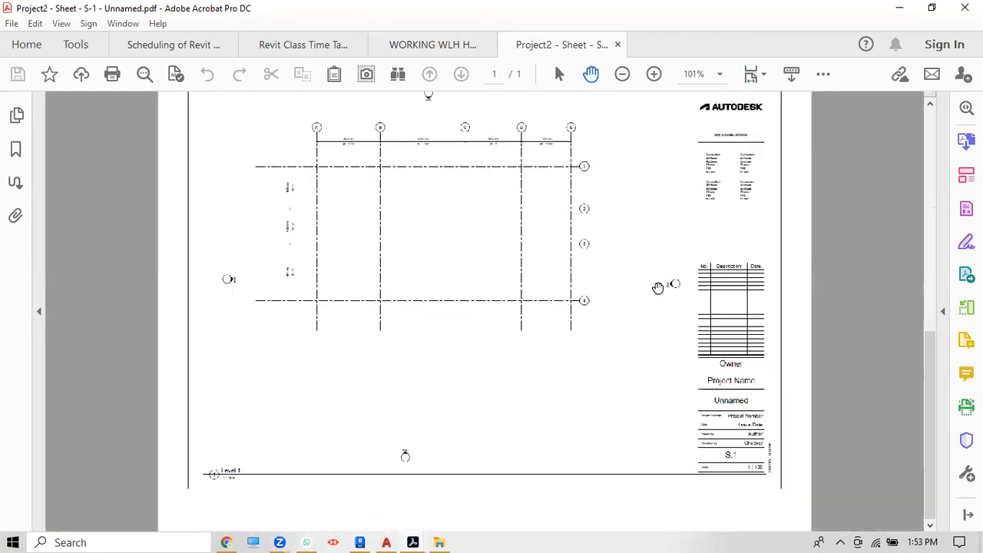
{"action": "scroll", "coordinate": [683, 284], "scroll_direction": "up", "scroll_amount": 3, "text": "ctrl"}
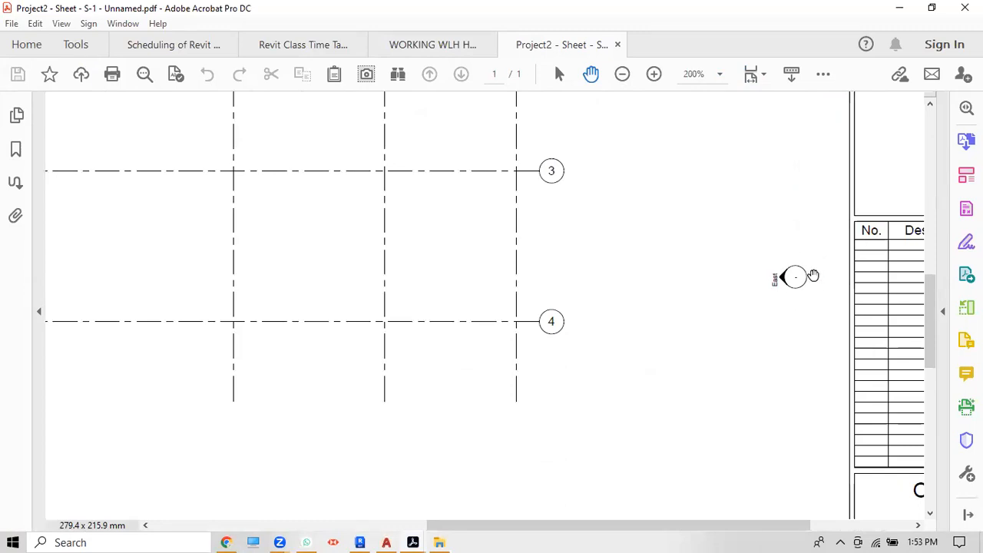
{"action": "scroll", "coordinate": [809, 277], "scroll_direction": "down", "scroll_amount": 2, "text": "ctrl"}
{"action": "scroll", "coordinate": [804, 281], "scroll_direction": "down", "scroll_amount": 2, "text": "ctrl"}
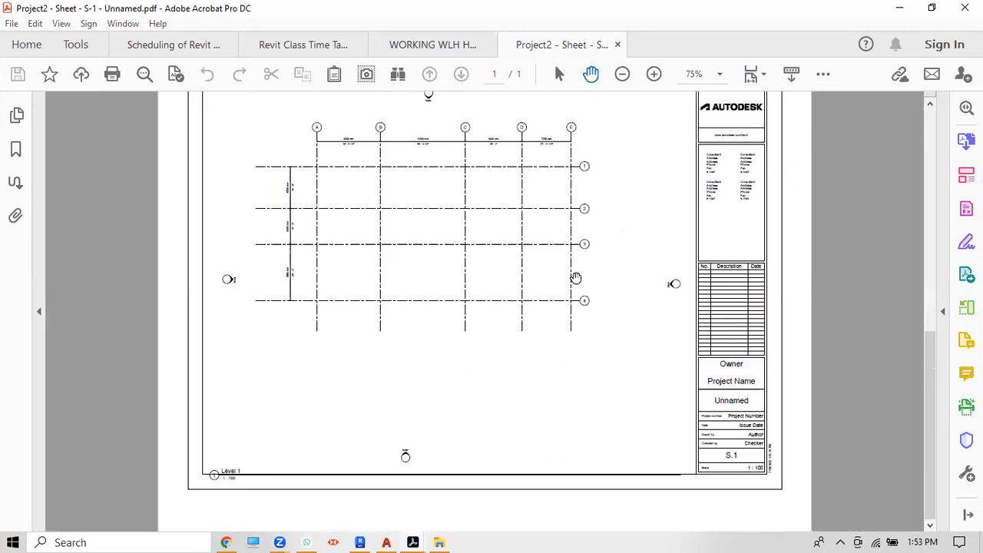
{"action": "scroll", "coordinate": [679, 281], "scroll_direction": "up", "scroll_amount": 5, "text": "ctrl"}
{"action": "scroll", "coordinate": [853, 302], "scroll_direction": "down", "scroll_amount": 3}
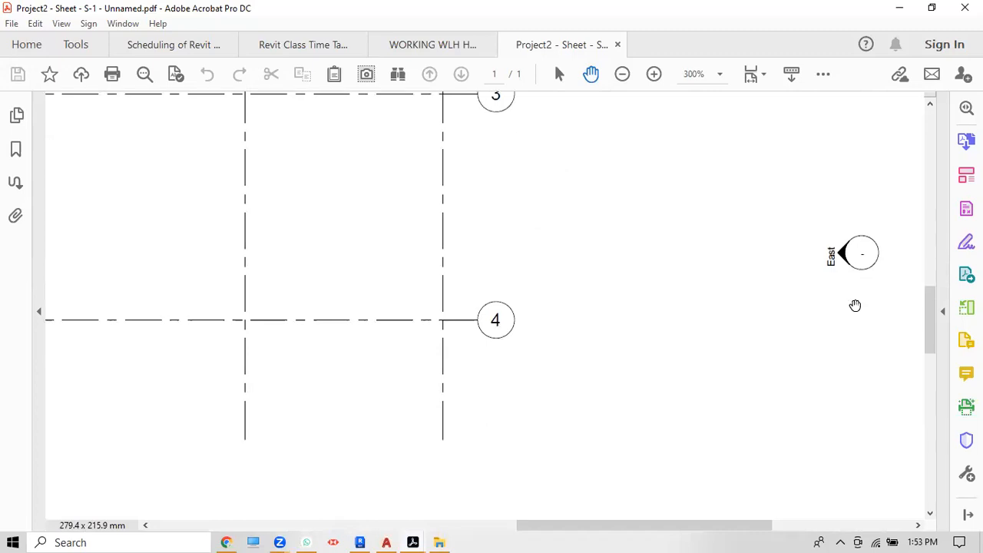
{"action": "scroll", "coordinate": [745, 313], "scroll_direction": "down", "scroll_amount": 3, "text": "ctrl"}
{"action": "scroll", "coordinate": [372, 384], "scroll_direction": "left", "scroll_amount": 3}
{"action": "scroll", "coordinate": [371, 384], "scroll_direction": "down", "scroll_amount": 1}
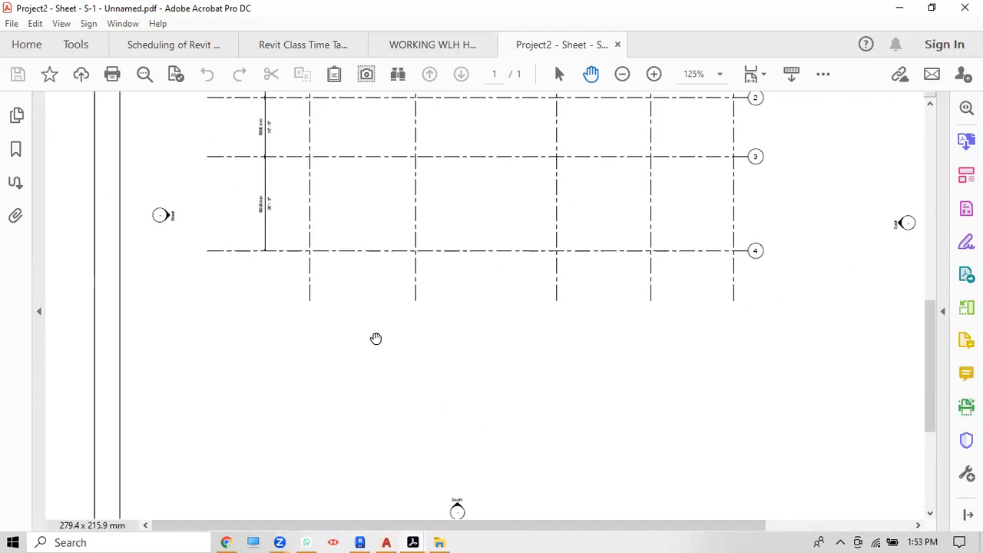
{"action": "scroll", "coordinate": [170, 215], "scroll_direction": "up", "scroll_amount": 4, "text": "ctrl"}
{"action": "scroll", "coordinate": [361, 270], "scroll_direction": "down", "scroll_amount": 7, "text": "ctrl"}
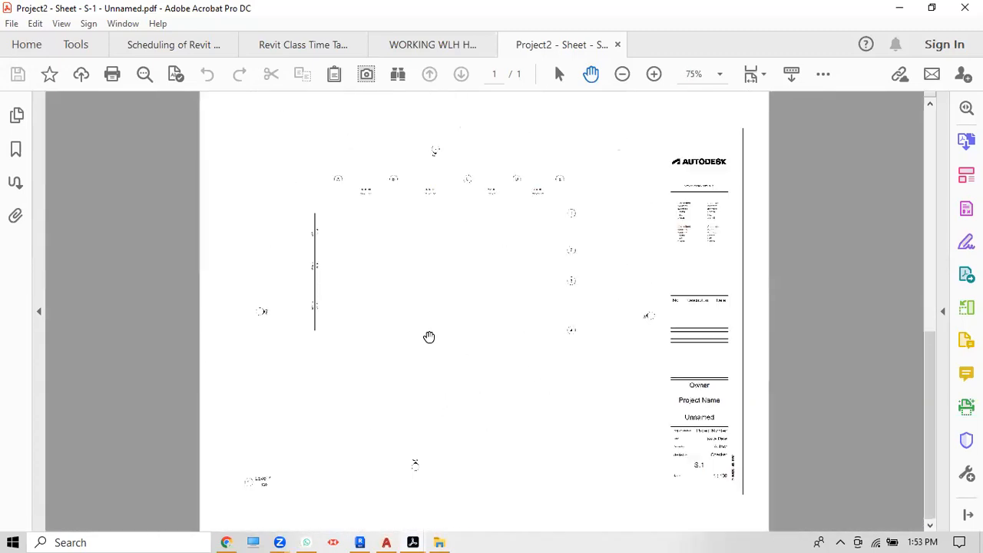
{"action": "left_click", "coordinate": [965, 8]}
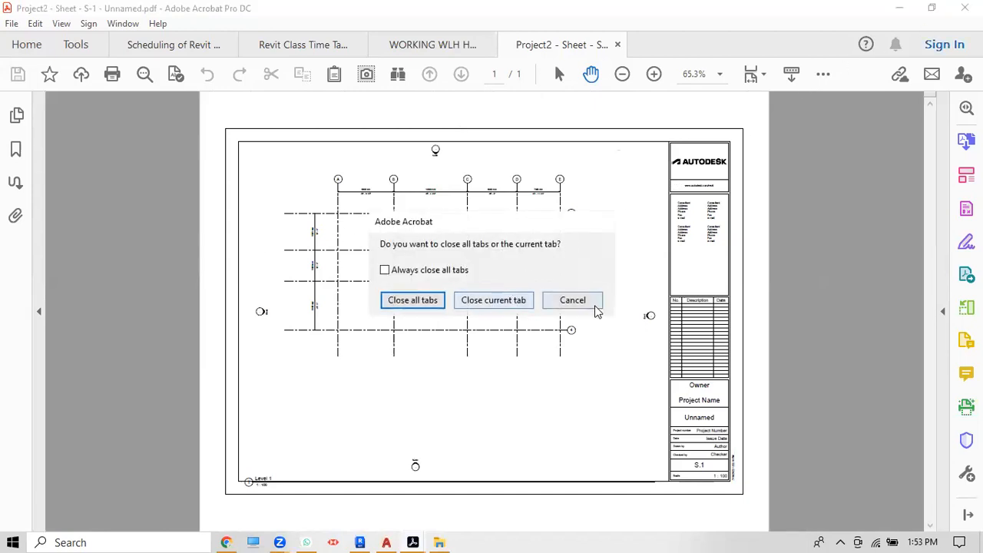
Step: Close the sheet PDF, the ground floor plan PDF and the Revit Class Time Table, then minimize Acrobat
{"action": "left_click", "coordinate": [501, 301]}
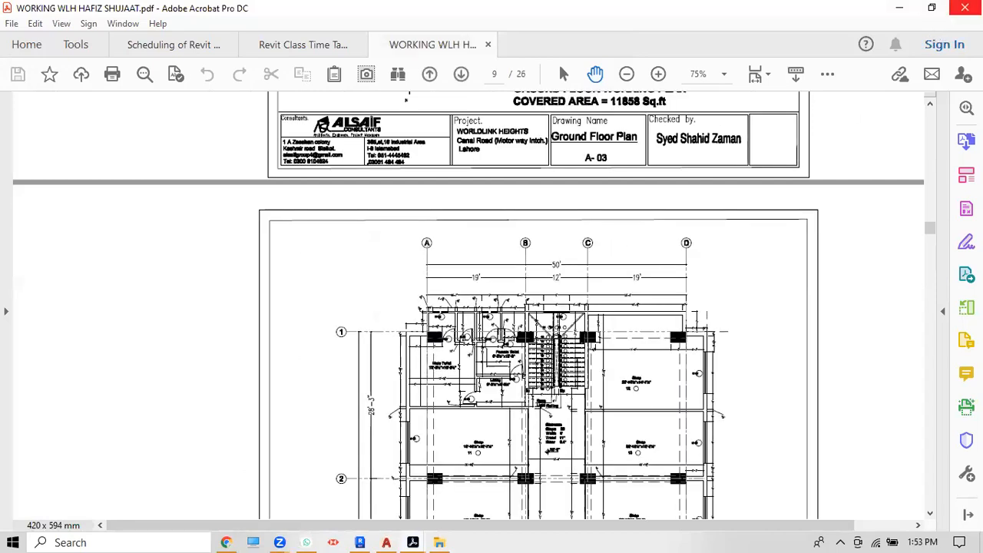
{"action": "left_click", "coordinate": [965, 8]}
{"action": "left_click", "coordinate": [493, 301]}
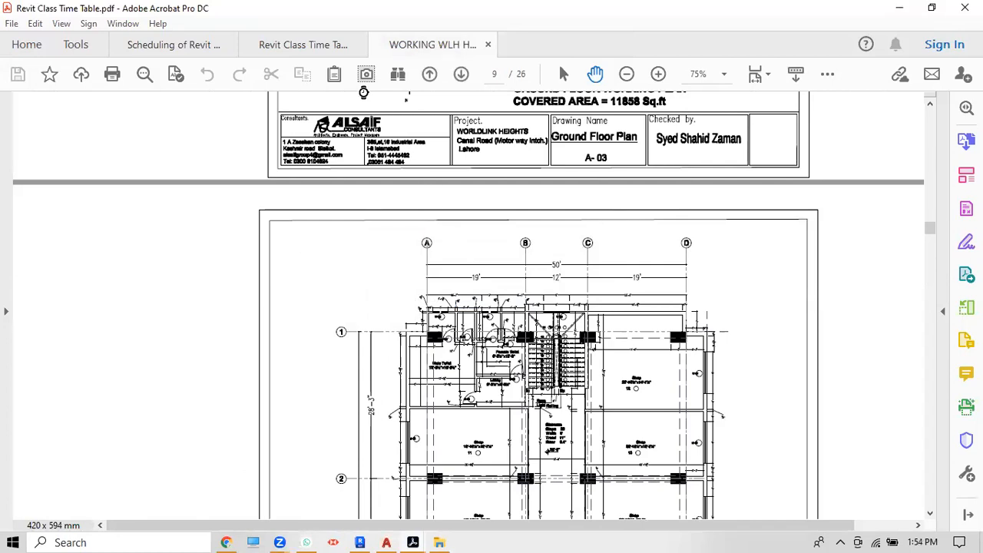
{"action": "left_click", "coordinate": [358, 45]}
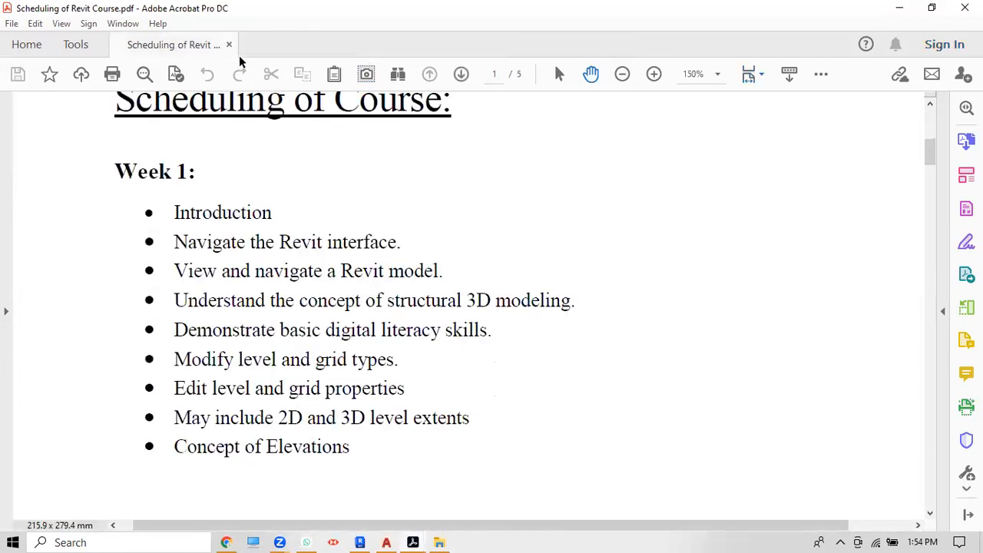
{"action": "left_click", "coordinate": [902, 7]}
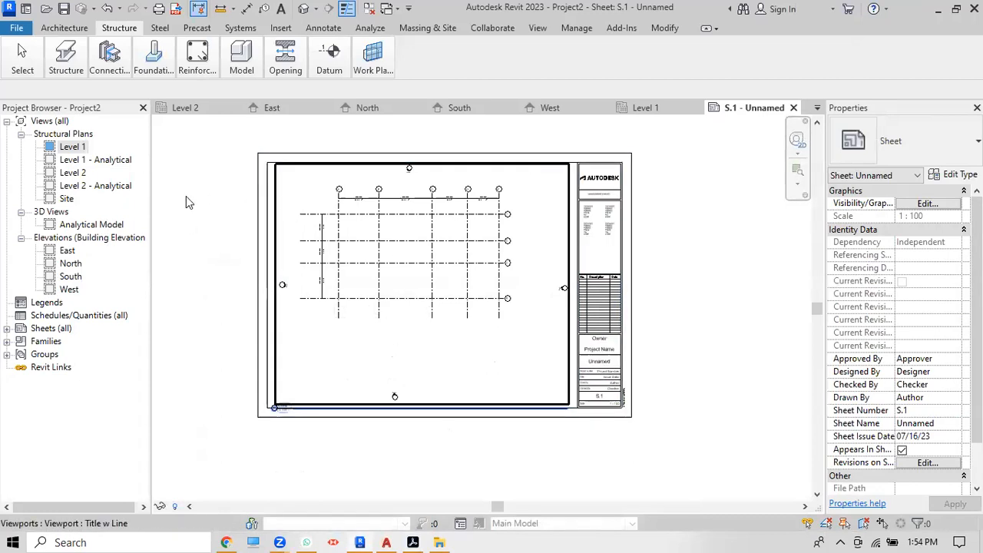
Step: Delete sheet S.1 from the Project Browser
{"action": "left_click", "coordinate": [7, 328]}
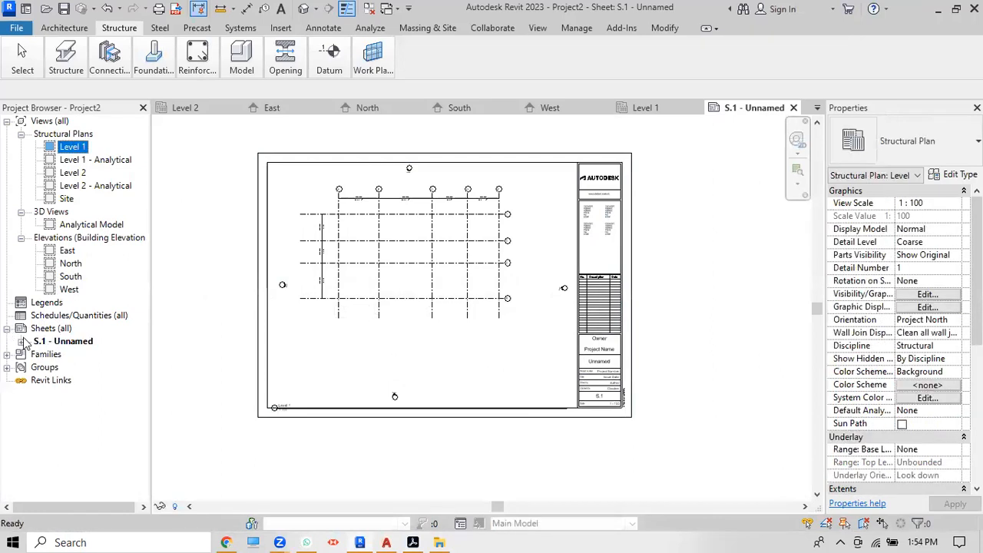
{"action": "left_click", "coordinate": [22, 342]}
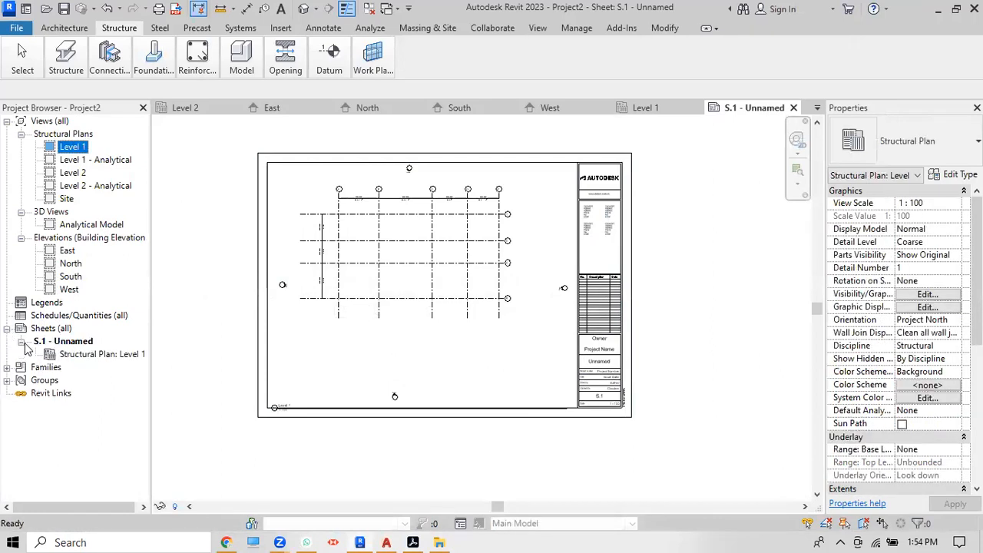
{"action": "left_click", "coordinate": [64, 342]}
{"action": "right_click", "coordinate": [64, 341]}
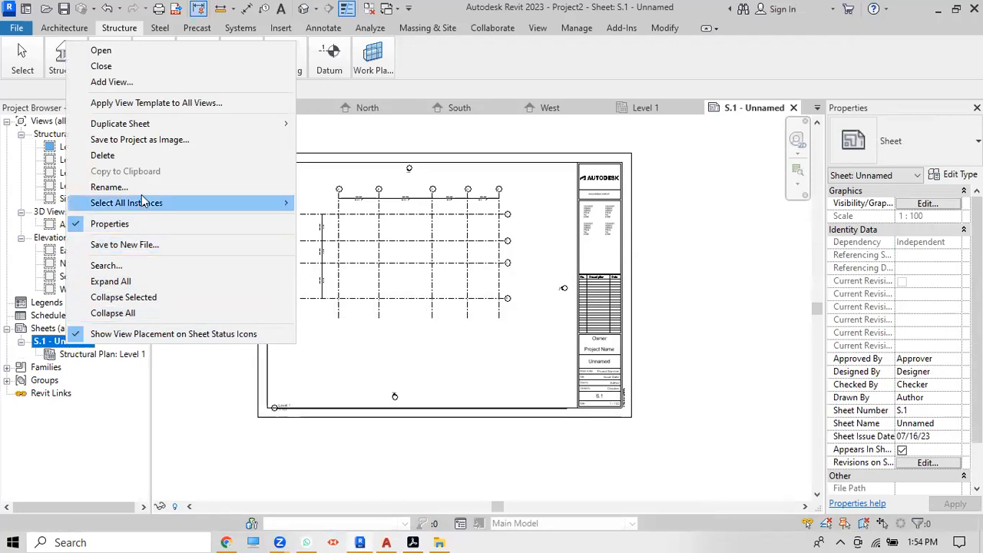
{"action": "left_click", "coordinate": [123, 155]}
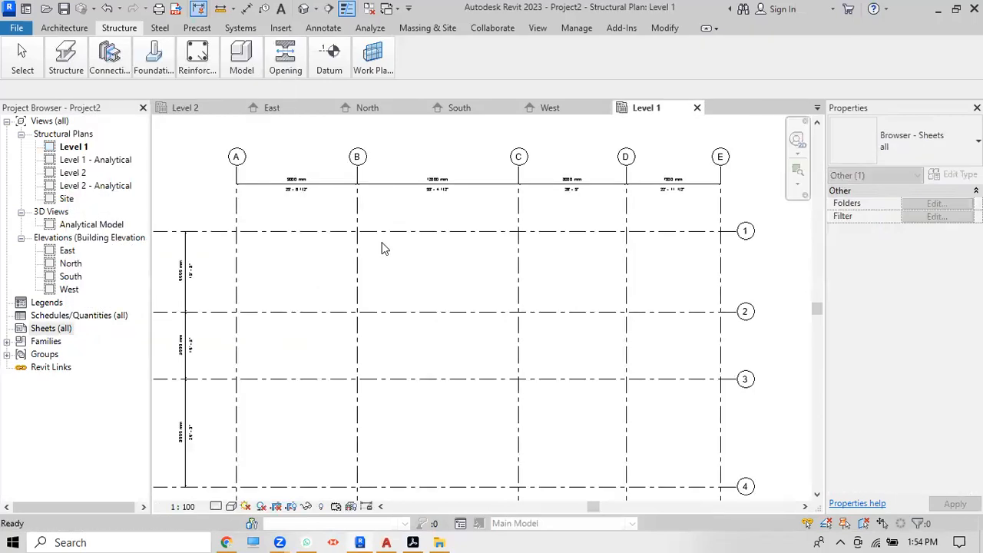
Step: Rename the Level 1 structural plan and its level to GF
{"action": "scroll", "coordinate": [414, 258], "scroll_direction": "down", "scroll_amount": 3}
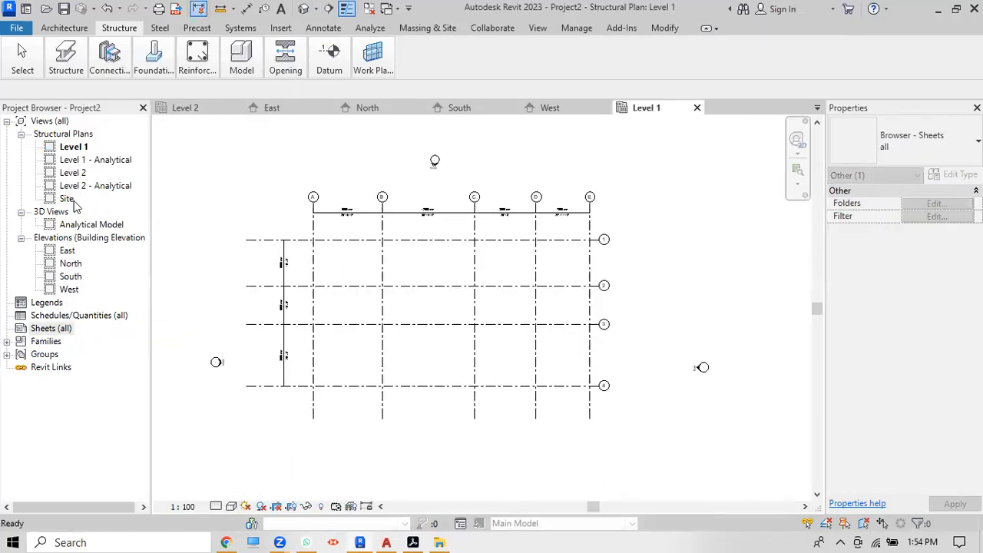
{"action": "left_click", "coordinate": [76, 147]}
{"action": "right_click", "coordinate": [80, 150]}
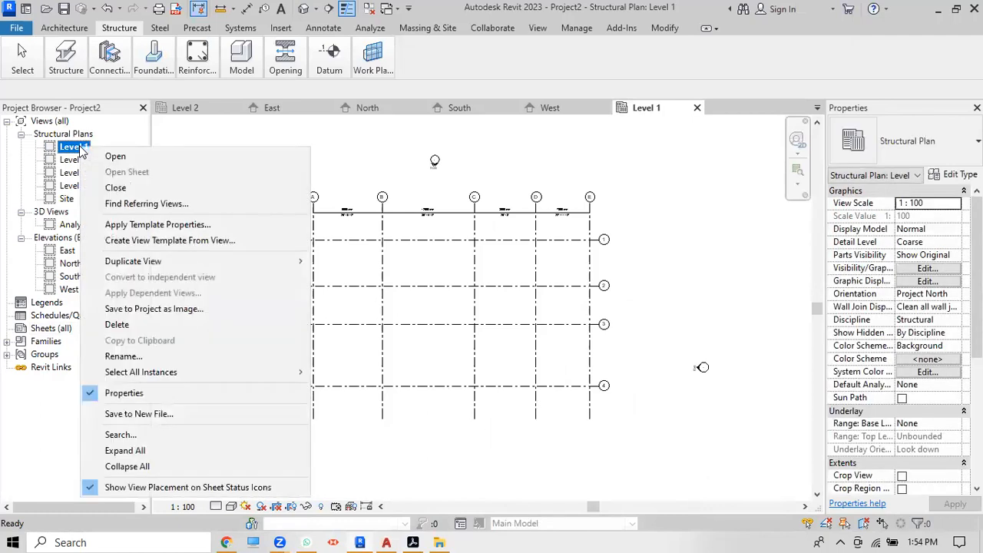
{"action": "left_click", "coordinate": [143, 359]}
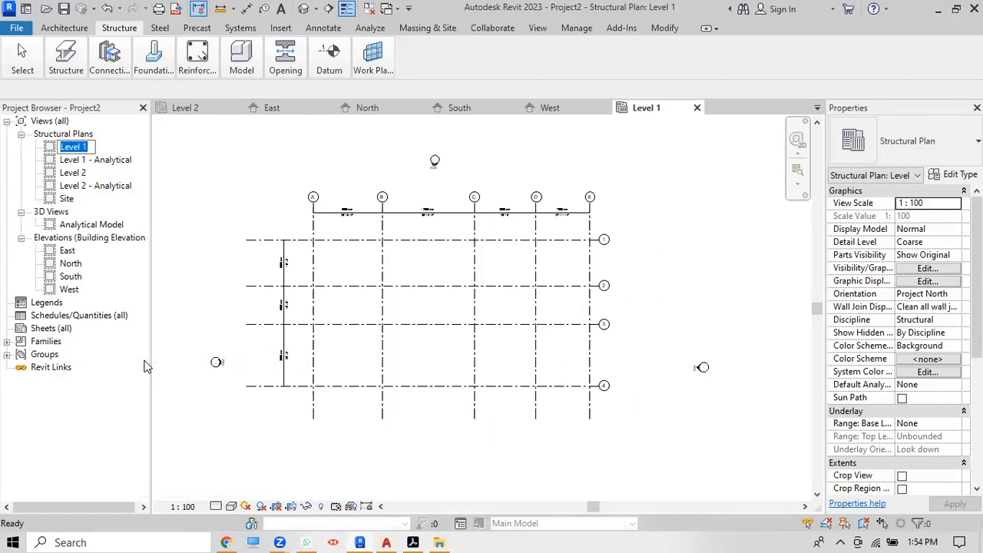
{"action": "type", "text": "GF"}
{"action": "key", "text": "Return"}
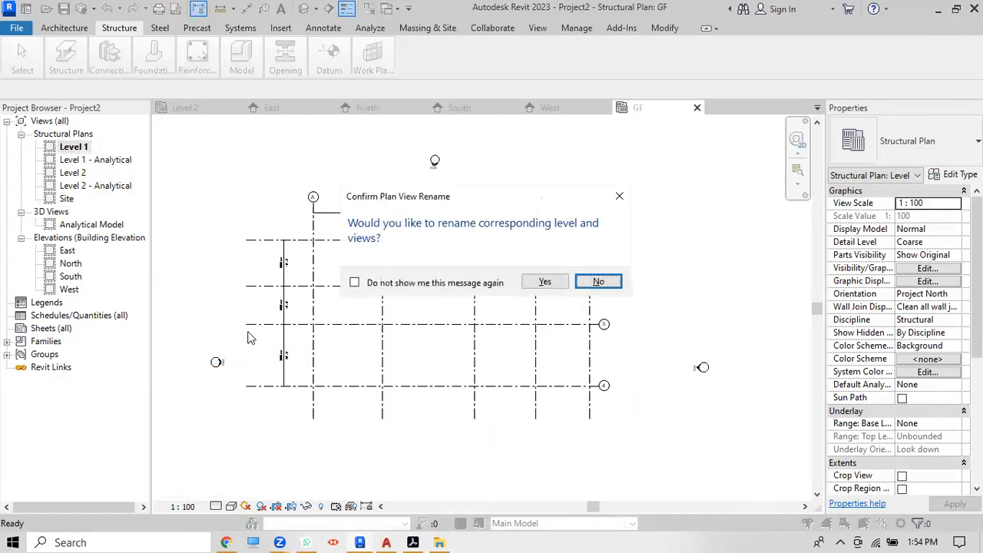
{"action": "left_click", "coordinate": [551, 281]}
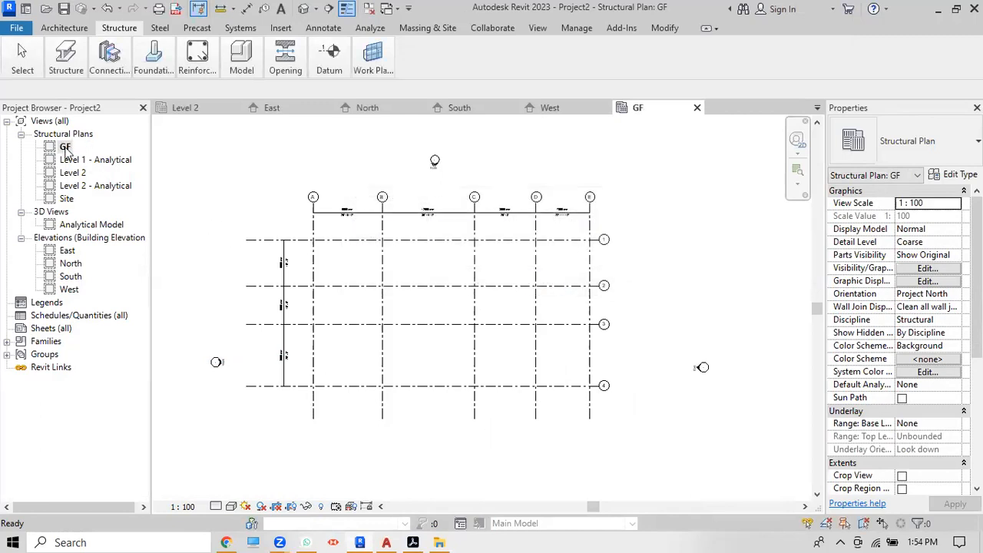
Step: Rename the Level 2 structural plan and its level to FF
{"action": "left_click", "coordinate": [74, 174]}
{"action": "right_click", "coordinate": [75, 174]}
{"action": "left_click", "coordinate": [134, 384]}
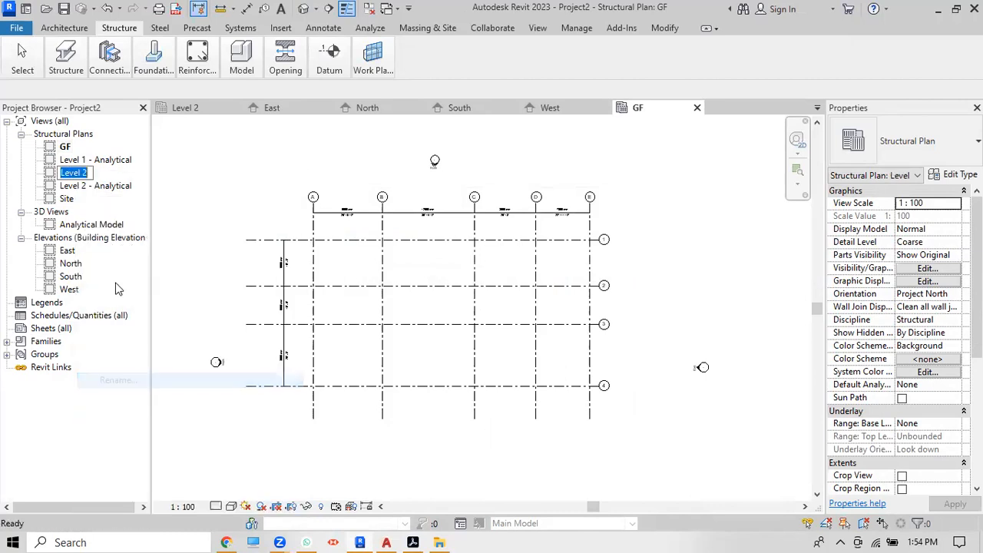
{"action": "type", "text": "FF"}
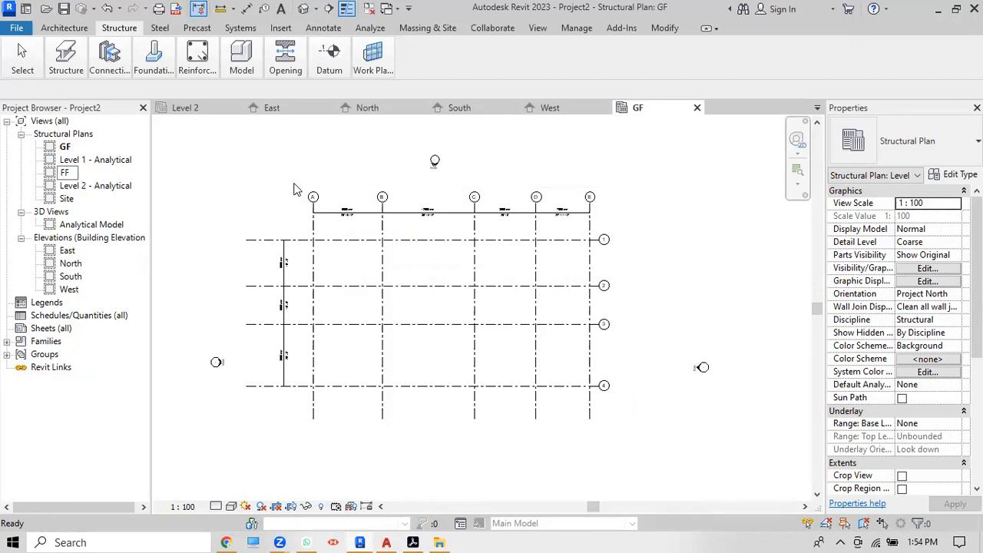
{"action": "key", "text": "Return"}
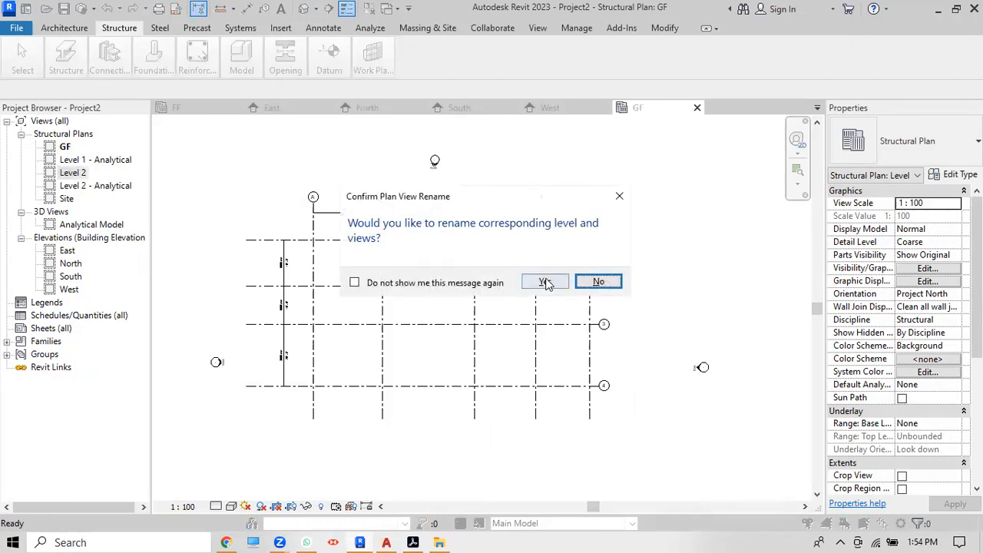
{"action": "left_click", "coordinate": [548, 283]}
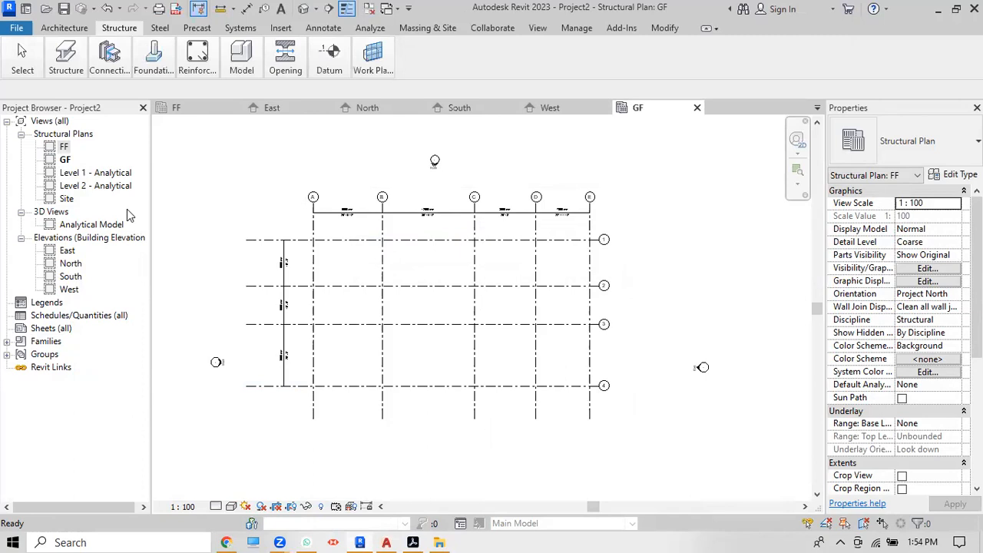
Step: In the East elevation, extend the FF level past grid 1 and shorten the levels' left end toward grid 4
{"action": "double_click", "coordinate": [68, 252]}
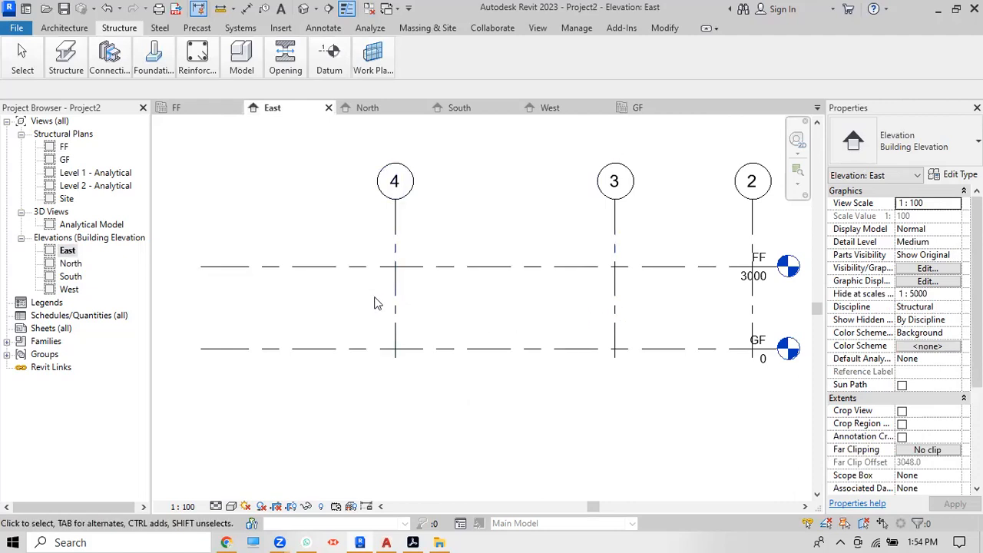
{"action": "scroll", "coordinate": [410, 315], "scroll_direction": "down", "scroll_amount": 2}
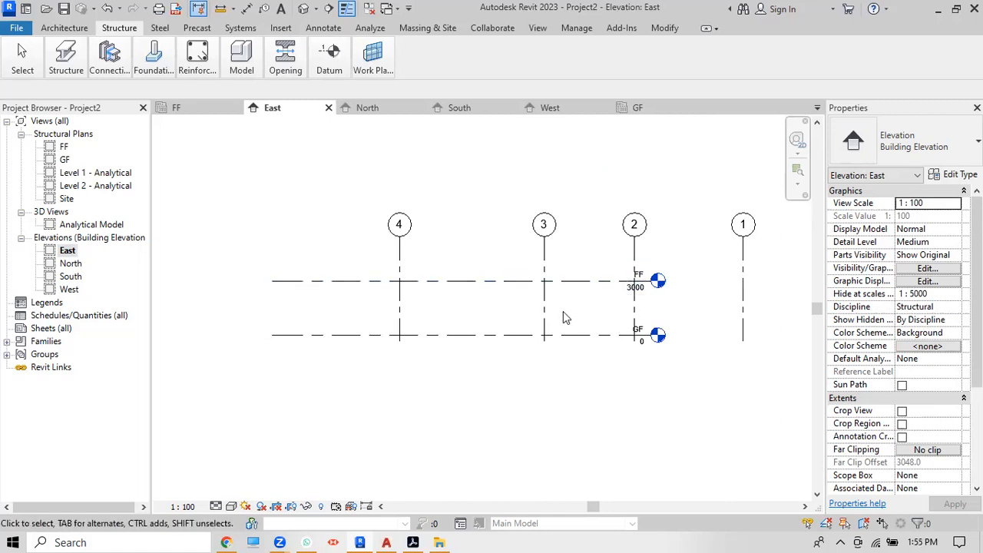
{"action": "left_click", "coordinate": [536, 288]}
{"action": "scroll", "coordinate": [761, 259], "scroll_direction": "up", "scroll_amount": 2}
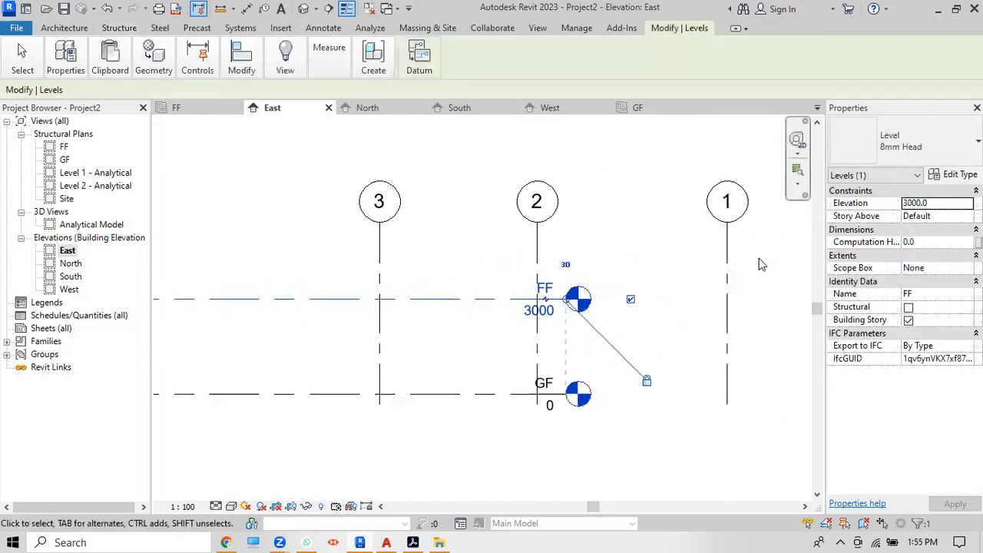
{"action": "left_click_drag", "start_coordinate": [569, 304], "coordinate": [788, 300]}
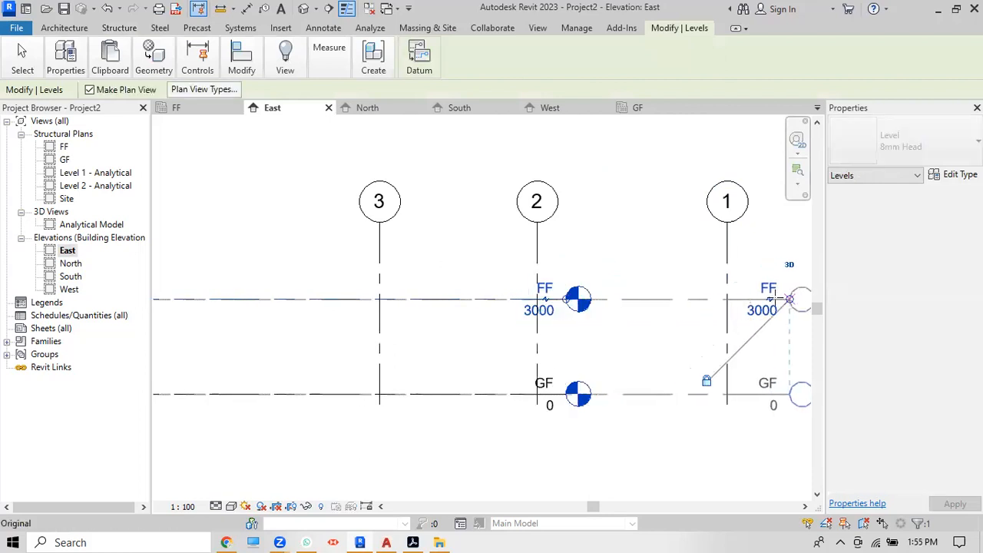
{"action": "scroll", "coordinate": [507, 280], "scroll_direction": "down", "scroll_amount": 3}
{"action": "scroll", "coordinate": [676, 290], "scroll_direction": "down", "scroll_amount": 2}
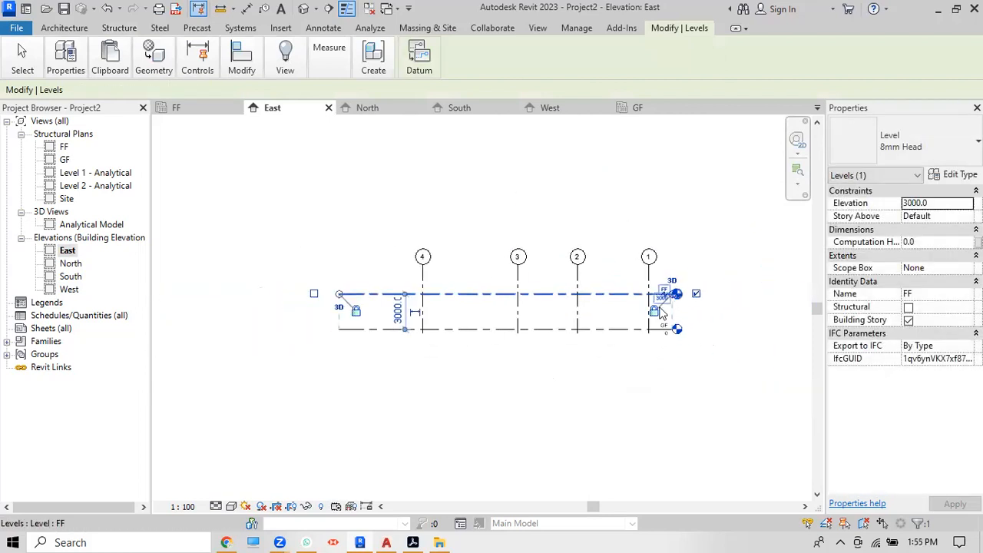
{"action": "left_click", "coordinate": [334, 357]}
{"action": "left_click", "coordinate": [341, 329]}
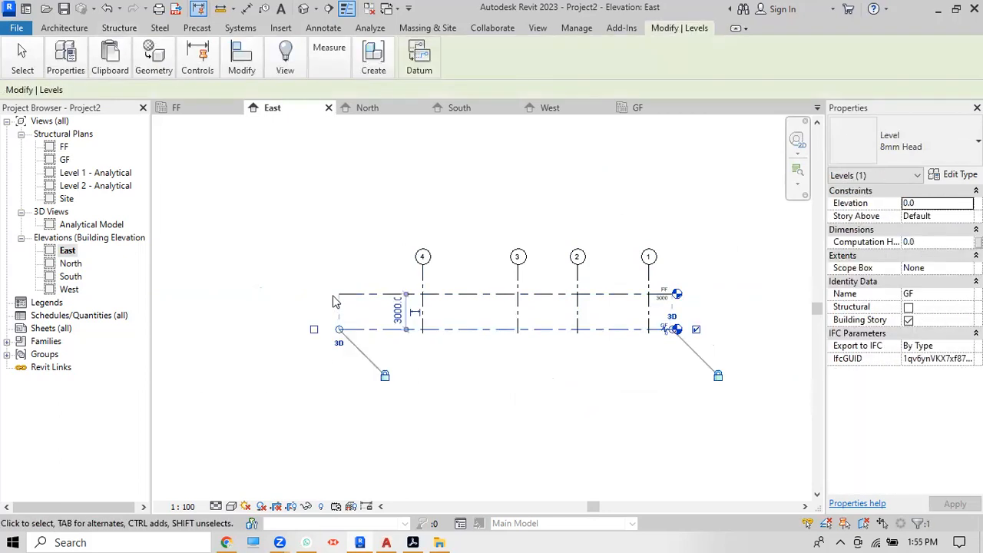
{"action": "left_click_drag", "start_coordinate": [339, 329], "coordinate": [393, 329]}
{"action": "left_click", "coordinate": [535, 366]}
{"action": "scroll", "coordinate": [534, 311], "scroll_direction": "up", "scroll_amount": 3}
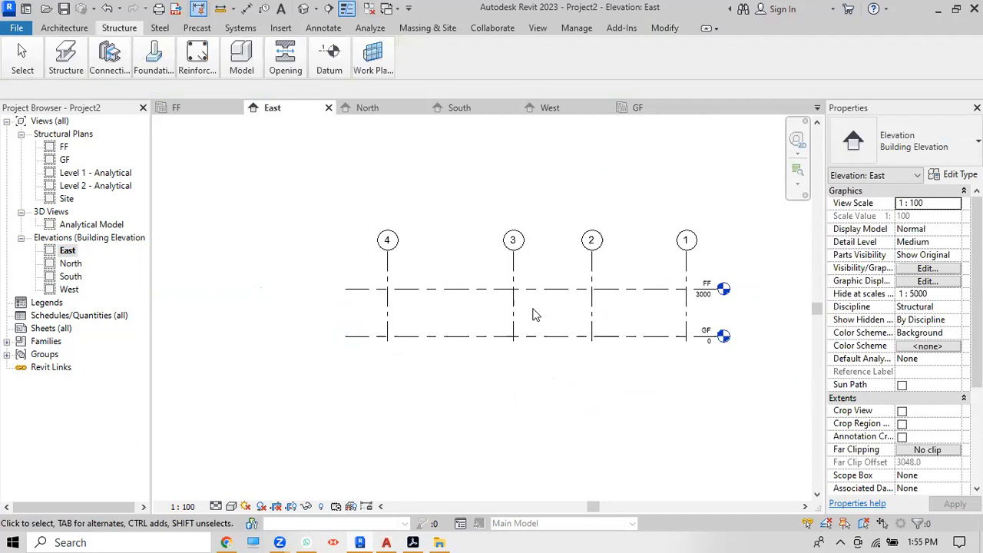
Step: In the North elevation, extend the levels' left end past grid D
{"action": "left_click", "coordinate": [71, 263]}
{"action": "double_click", "coordinate": [71, 264]}
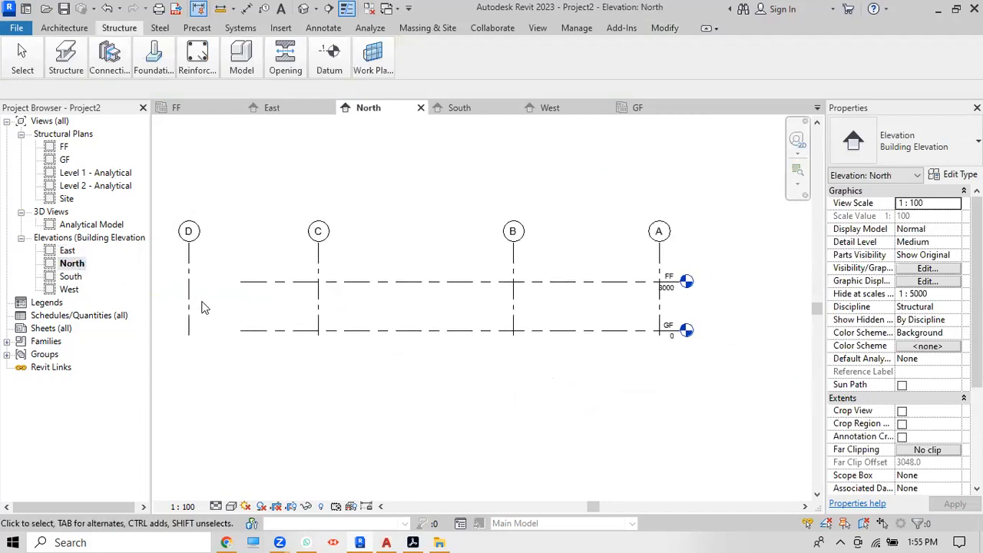
{"action": "left_click", "coordinate": [244, 295]}
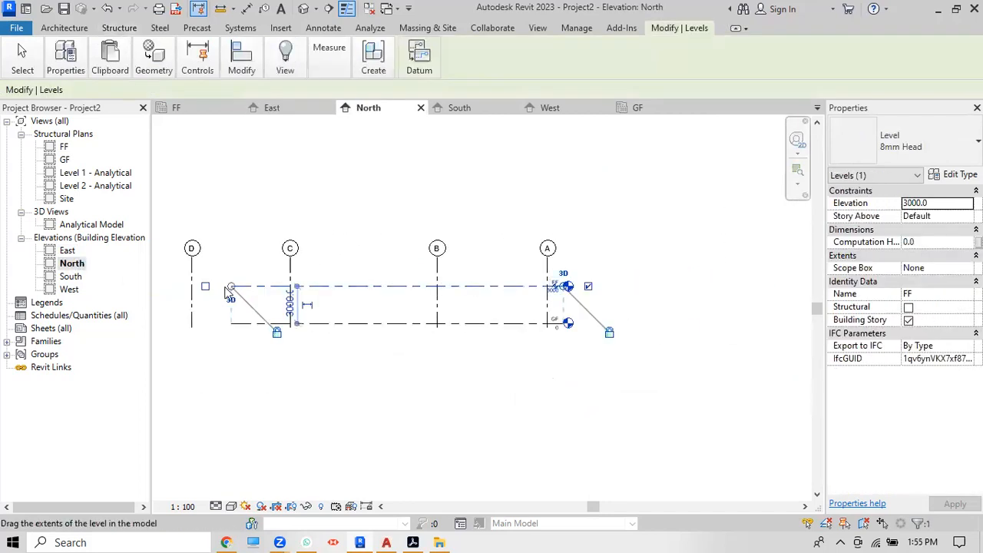
{"action": "left_click_drag", "start_coordinate": [233, 291], "coordinate": [172, 281]}
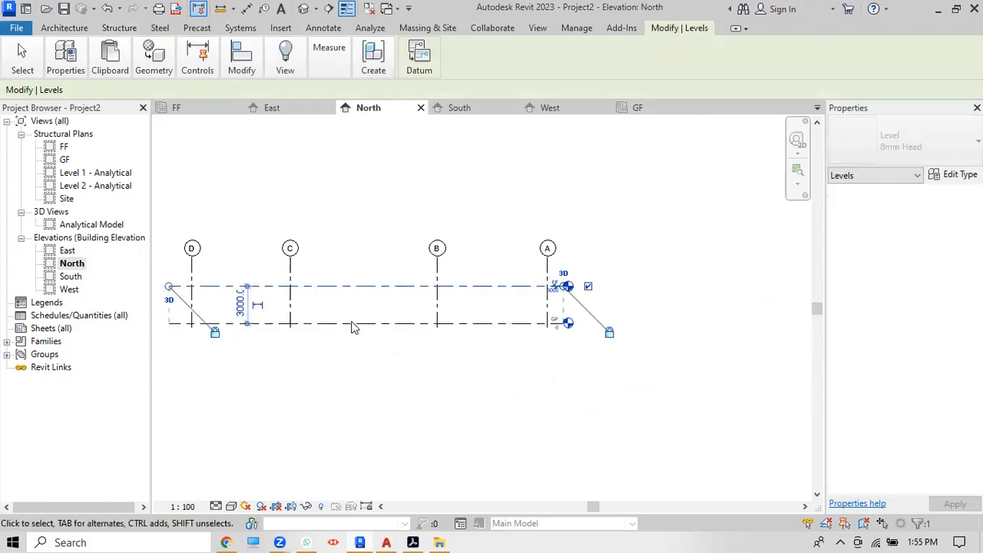
{"action": "scroll", "coordinate": [351, 327], "scroll_direction": "down", "scroll_amount": 2}
{"action": "scroll", "coordinate": [511, 319], "scroll_direction": "up", "scroll_amount": 2}
{"action": "left_click", "coordinate": [426, 377]}
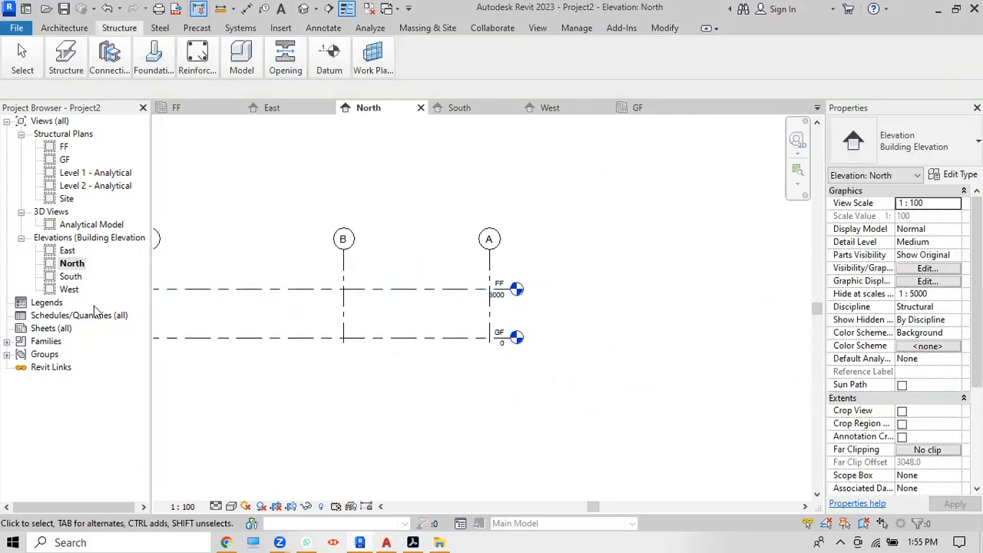
Step: Open the South elevation, then the West elevation
{"action": "double_click", "coordinate": [69, 276]}
{"action": "scroll", "coordinate": [583, 311], "scroll_direction": "down", "scroll_amount": 2}
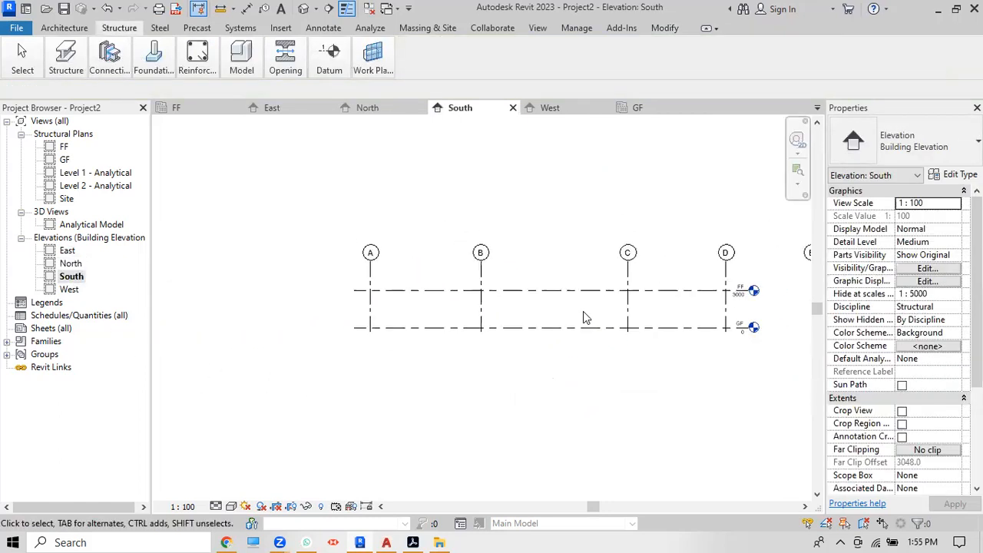
{"action": "double_click", "coordinate": [70, 289]}
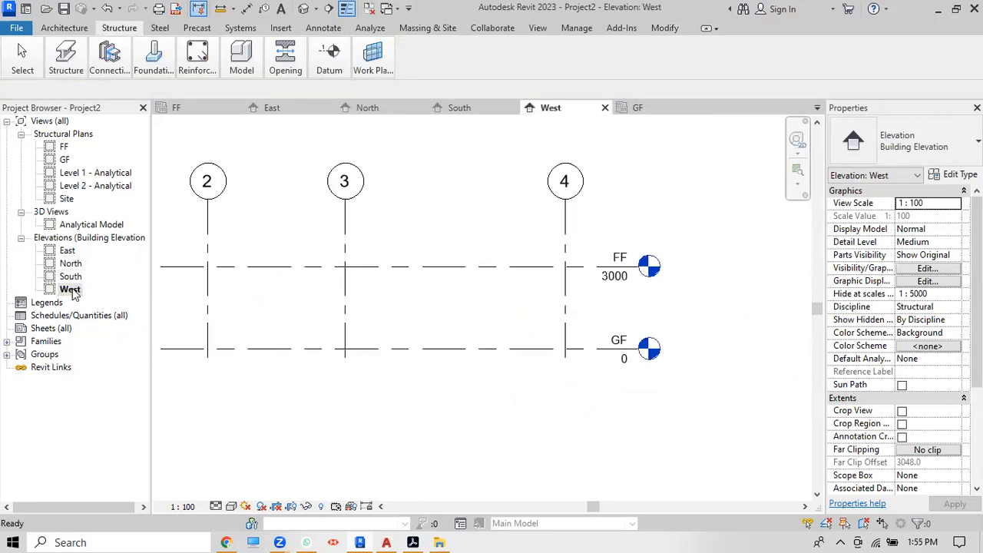
{"action": "scroll", "coordinate": [643, 364], "scroll_direction": "up", "scroll_amount": 2}
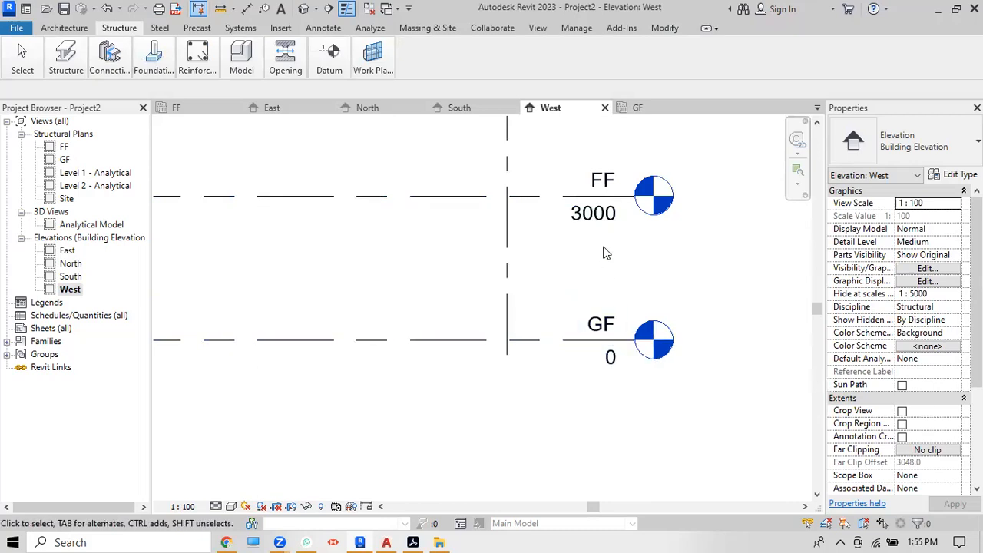
Step: Edit the FF level's elevation label from 3000 to 4000 and deselect it
{"action": "double_click", "coordinate": [601, 223]}
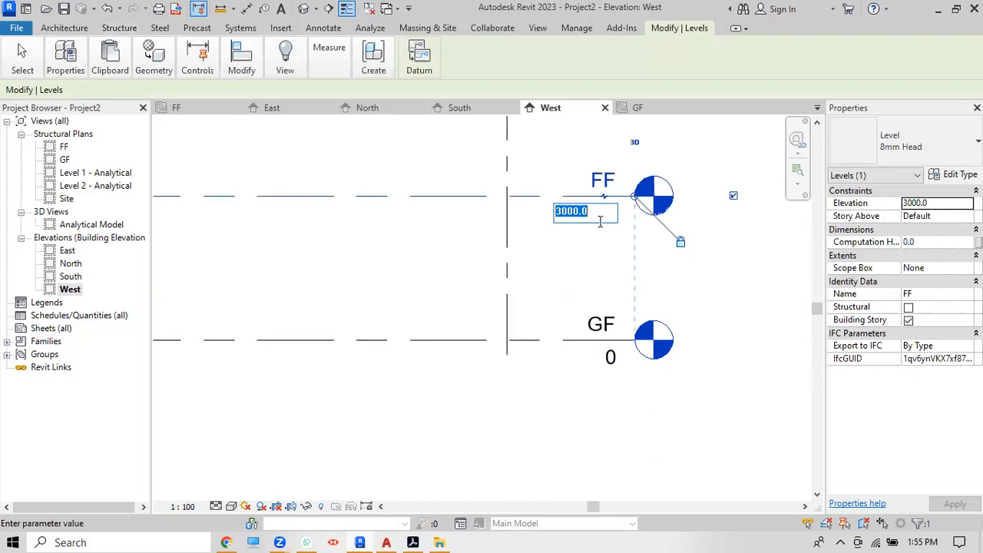
{"action": "type", "text": "4000"}
{"action": "key", "text": "Return"}
{"action": "scroll", "coordinate": [642, 286], "scroll_direction": "down", "scroll_amount": 2}
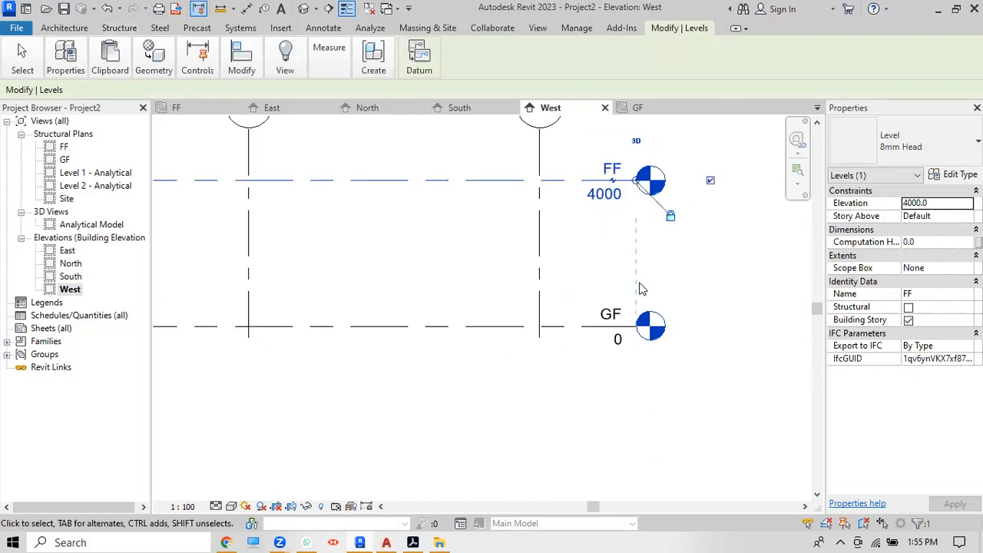
{"action": "scroll", "coordinate": [539, 376], "scroll_direction": "down", "scroll_amount": 1}
{"action": "key", "text": "Escape"}
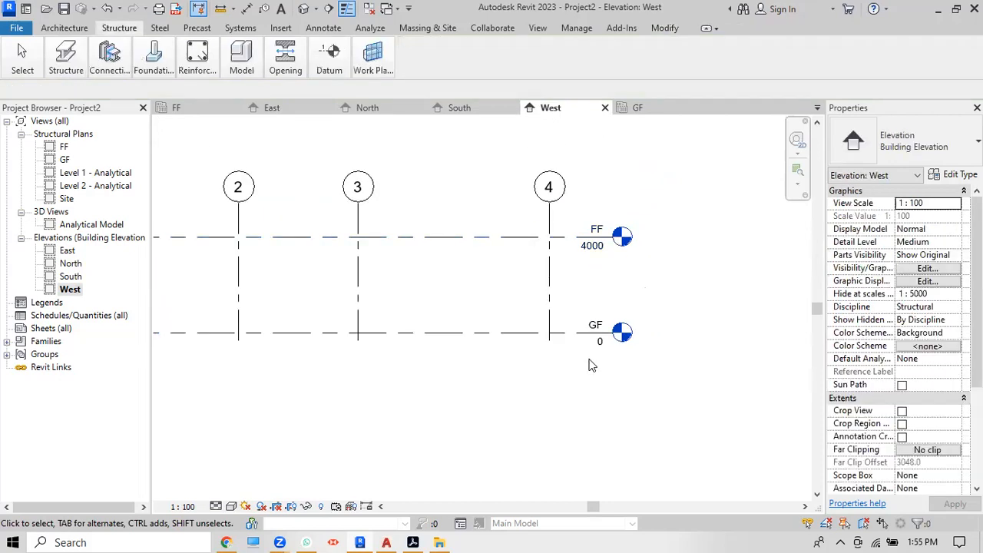
{"action": "scroll", "coordinate": [593, 326], "scroll_direction": "up", "scroll_amount": 2}
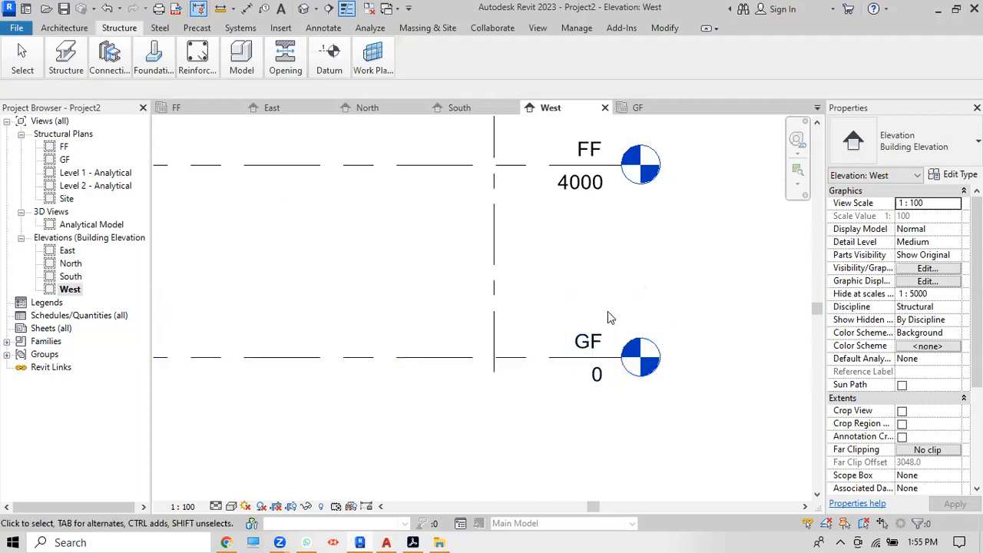
{"action": "scroll", "coordinate": [623, 281], "scroll_direction": "down", "scroll_amount": 2}
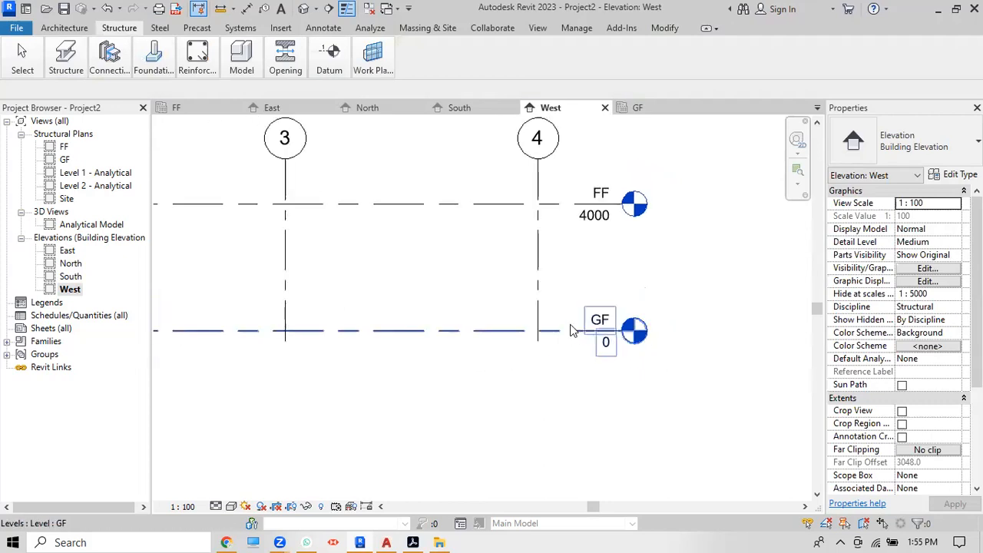
Step: Copy the GF level 1000 downward with Modify > Copy, creating level GG at -1000
{"action": "scroll", "coordinate": [587, 256], "scroll_direction": "down", "scroll_amount": 1}
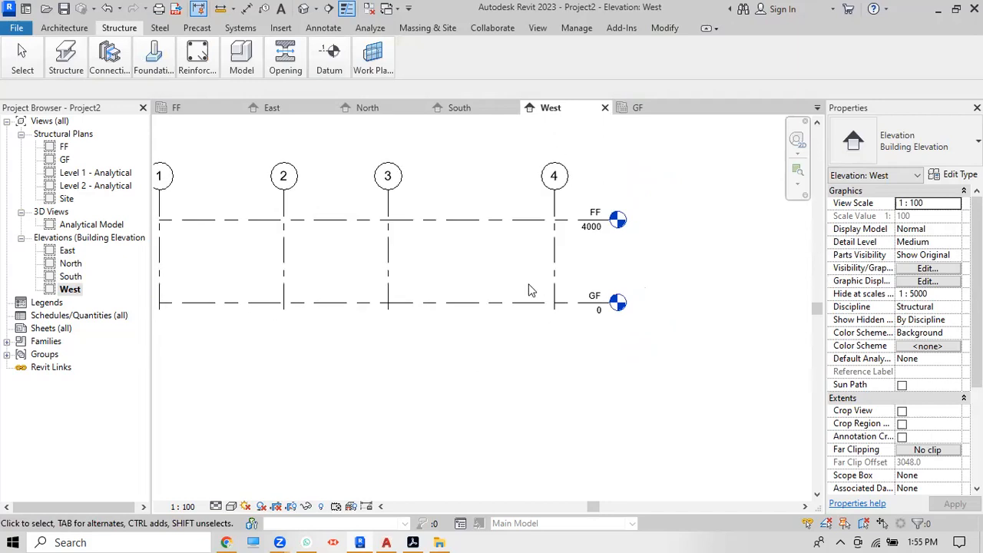
{"action": "left_click", "coordinate": [514, 304]}
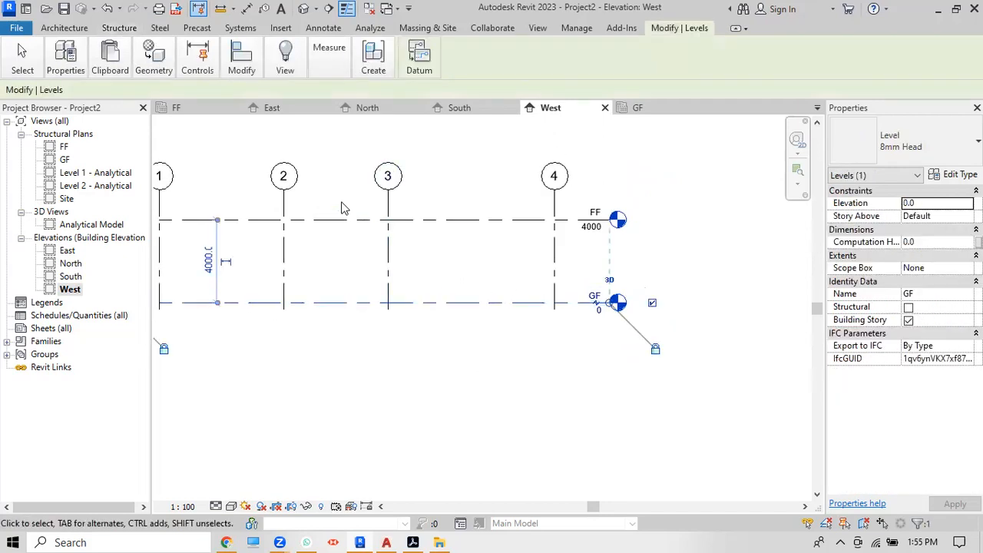
{"action": "mouse_move", "coordinate": [239, 65]}
{"action": "left_click", "coordinate": [263, 119]}
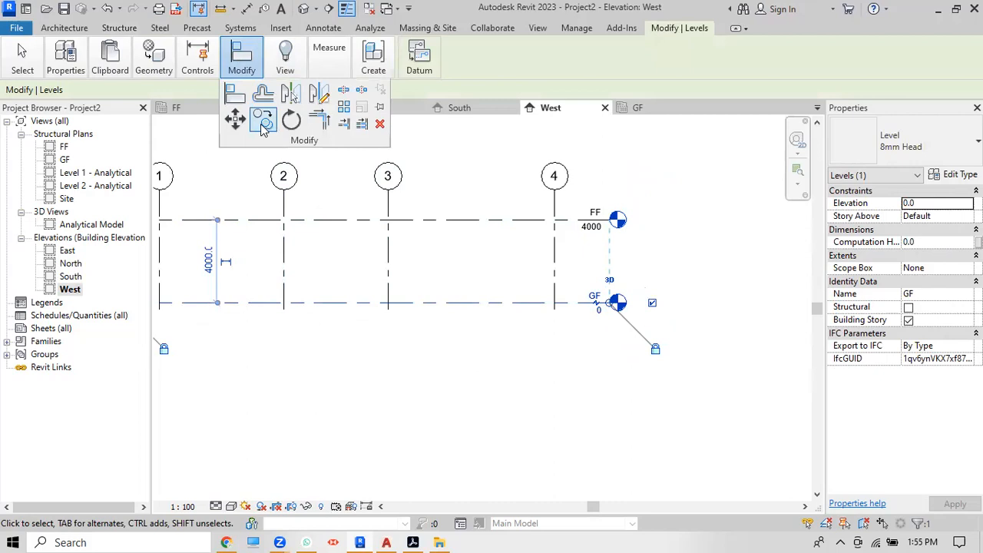
{"action": "left_click", "coordinate": [352, 303]}
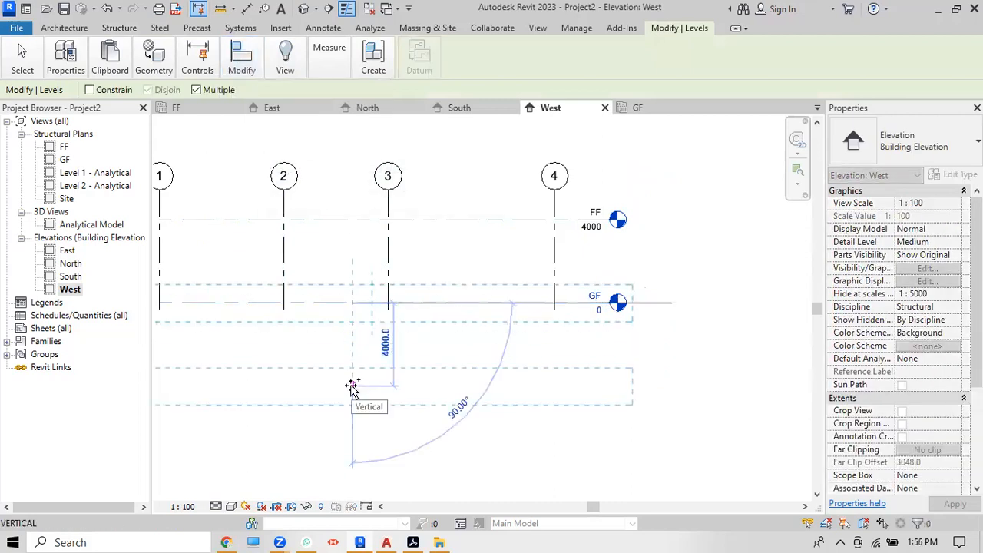
{"action": "type", "text": "1000"}
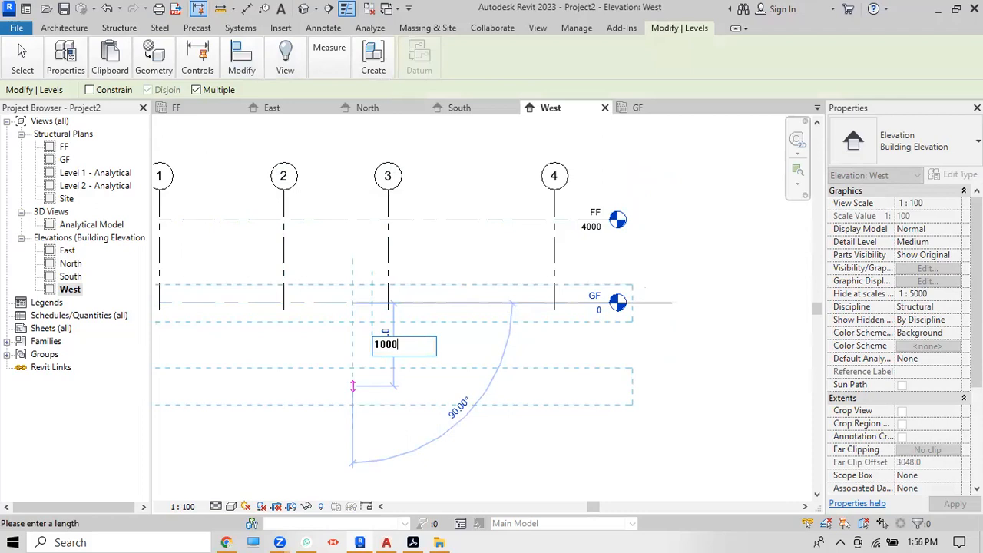
{"action": "key", "text": "Return"}
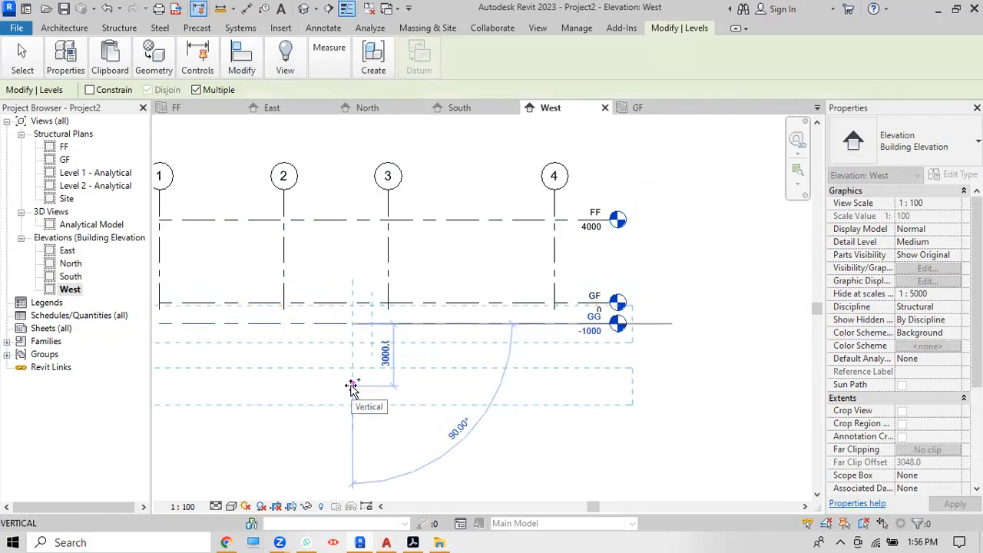
{"action": "key", "text": "Escape"}
{"action": "key", "text": "Escape"}
{"action": "scroll", "coordinate": [645, 285], "scroll_direction": "up", "scroll_amount": 3}
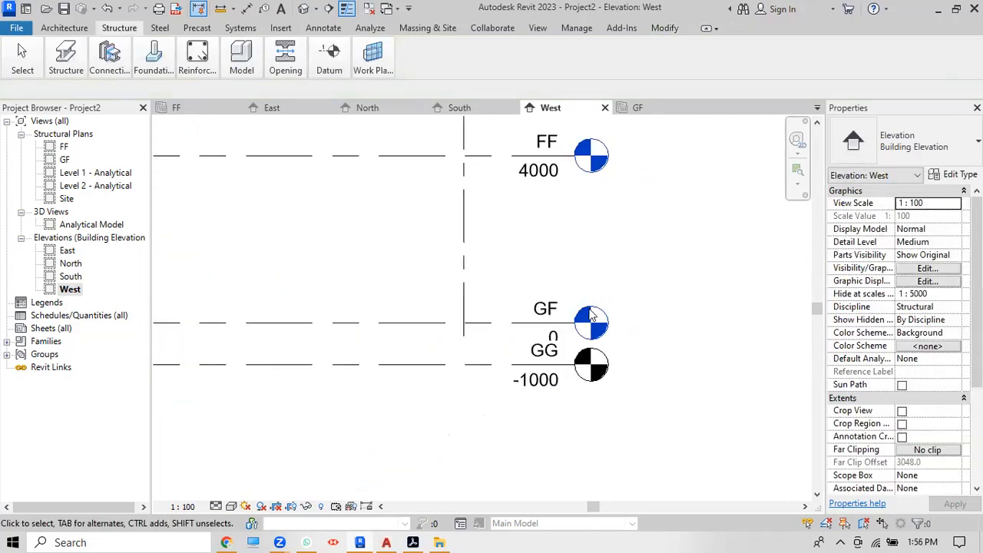
Step: Rename level GG to FOOTING TOP
{"action": "left_click", "coordinate": [536, 355]}
{"action": "left_click", "coordinate": [535, 353]}
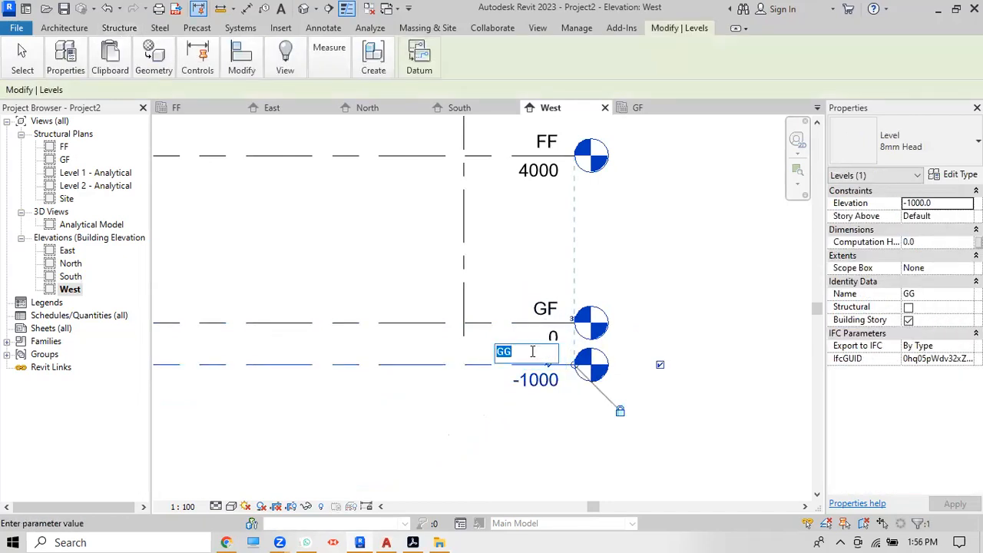
{"action": "type", "text": "F"}
{"action": "type", "text": "OOTING TOP"}
{"action": "key", "text": "Return"}
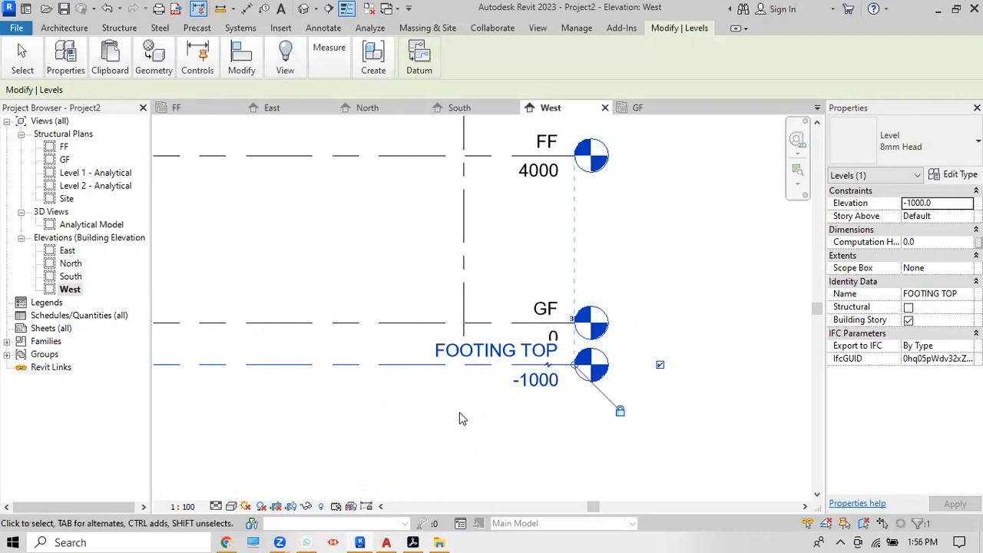
{"action": "left_click", "coordinate": [463, 418]}
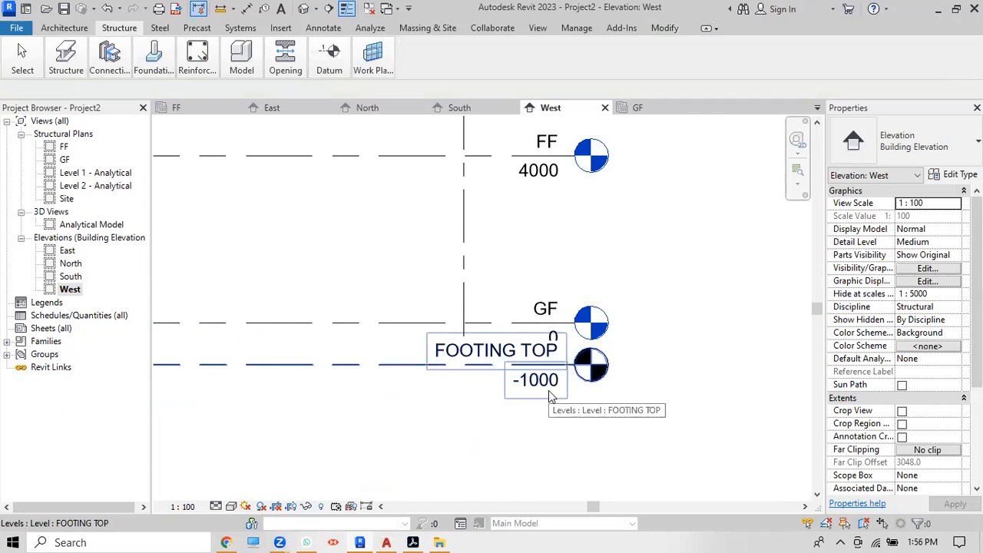
Step: Add an elbow to the FOOTING TOP level head so it clears the GF label
{"action": "left_click", "coordinate": [333, 371]}
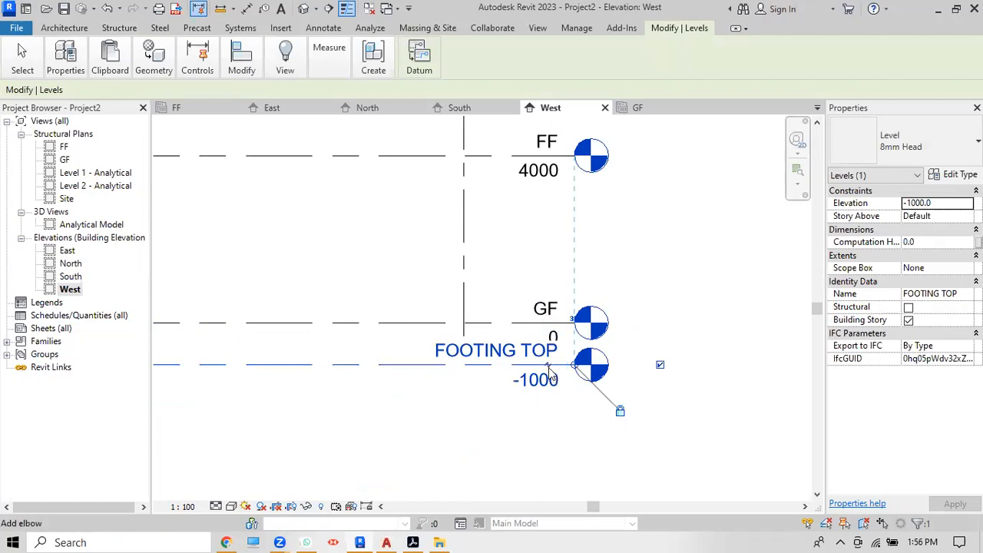
{"action": "scroll", "coordinate": [550, 372], "scroll_direction": "up", "scroll_amount": 3}
{"action": "scroll", "coordinate": [550, 371], "scroll_direction": "up", "scroll_amount": 2}
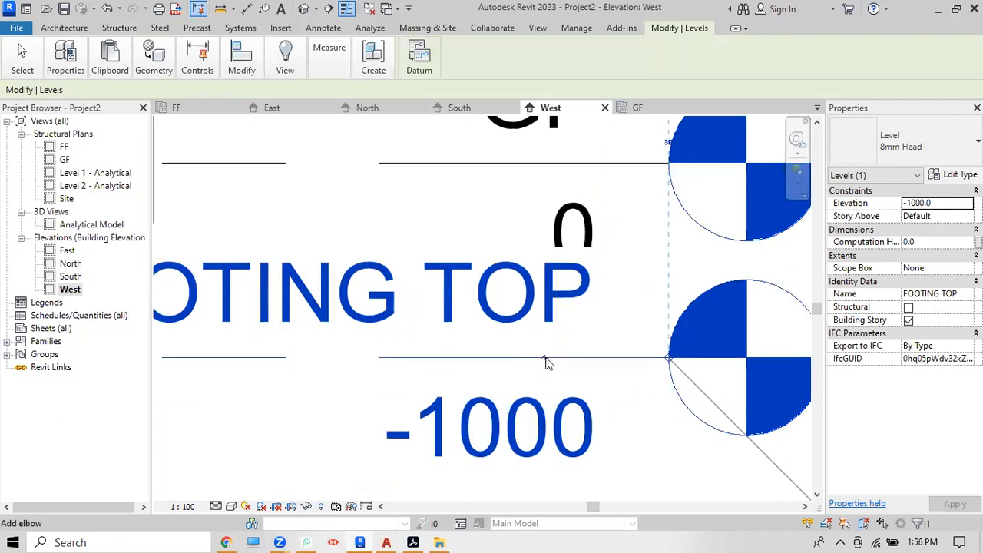
{"action": "left_click", "coordinate": [547, 364]}
{"action": "scroll", "coordinate": [569, 353], "scroll_direction": "down", "scroll_amount": 4}
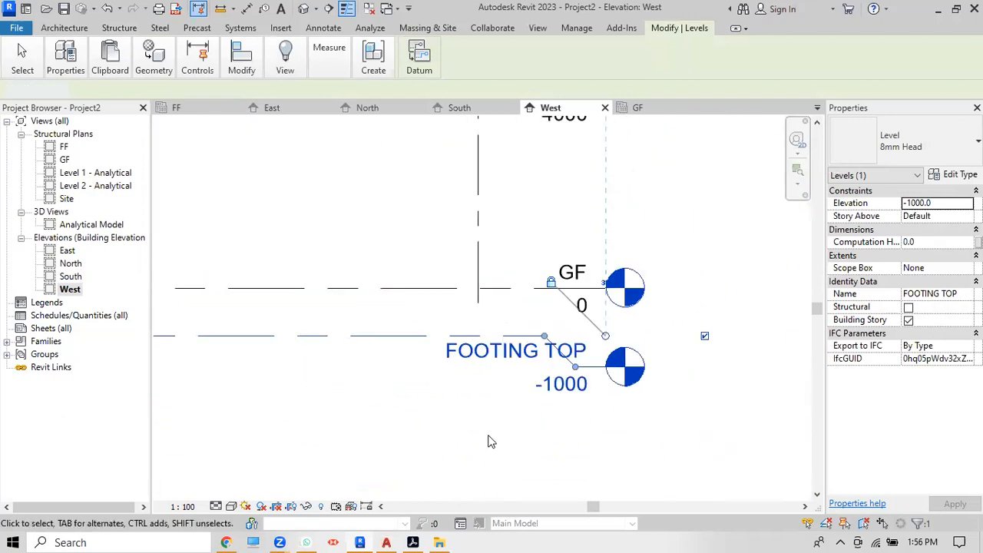
{"action": "left_click", "coordinate": [492, 442]}
{"action": "scroll", "coordinate": [696, 384], "scroll_direction": "down", "scroll_amount": 3}
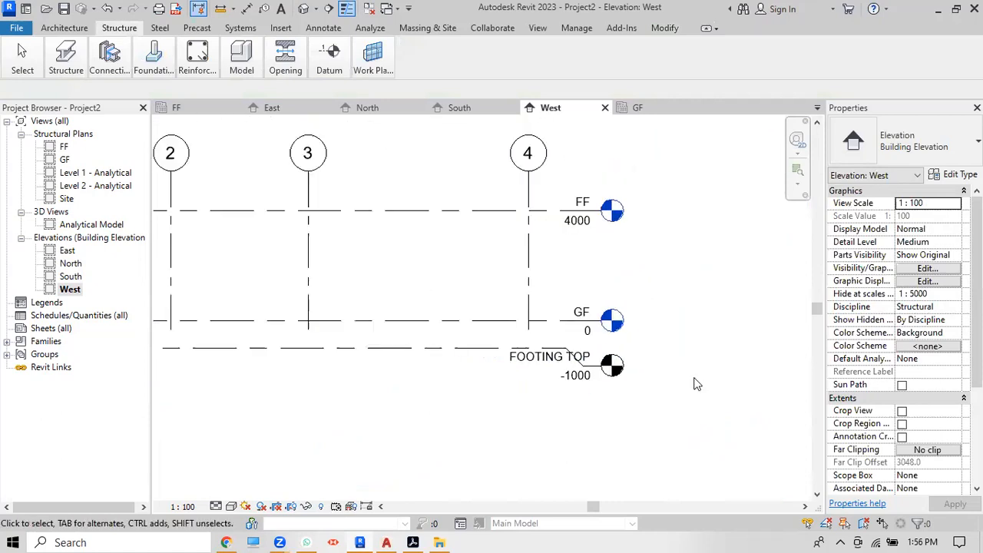
{"action": "scroll", "coordinate": [699, 382], "scroll_direction": "down", "scroll_amount": 2}
Step: Open the View tab and browse its Presentation and Graphics panels toward the Create panel
{"action": "scroll", "coordinate": [547, 382], "scroll_direction": "up", "scroll_amount": 1}
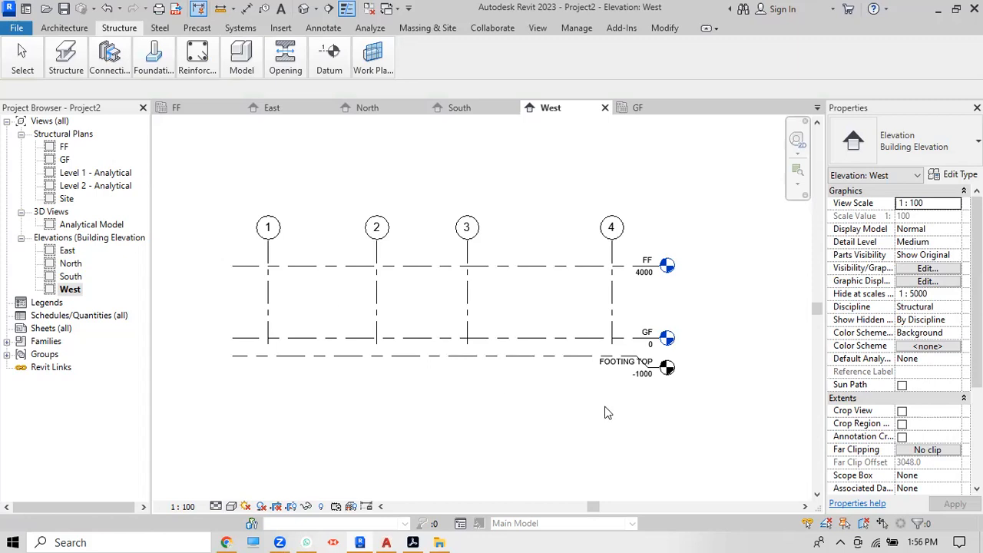
{"action": "scroll", "coordinate": [665, 377], "scroll_direction": "up", "scroll_amount": 1}
{"action": "scroll", "coordinate": [666, 377], "scroll_direction": "up", "scroll_amount": 1}
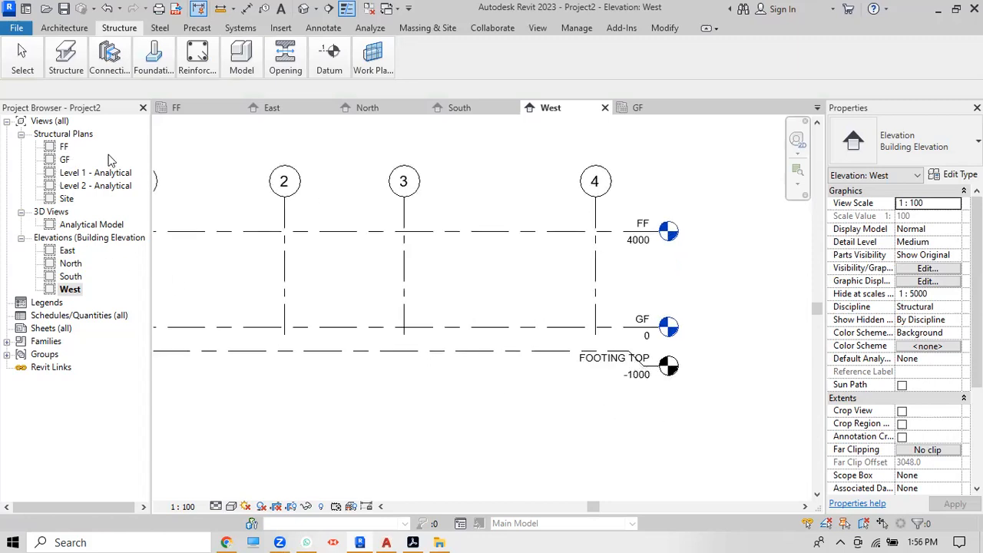
{"action": "left_click", "coordinate": [536, 29]}
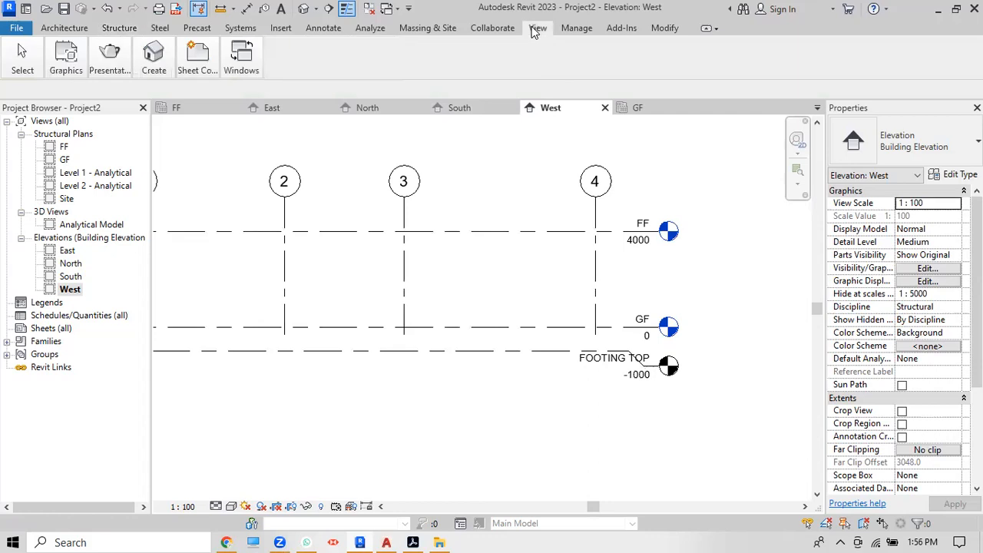
{"action": "left_click", "coordinate": [109, 55]}
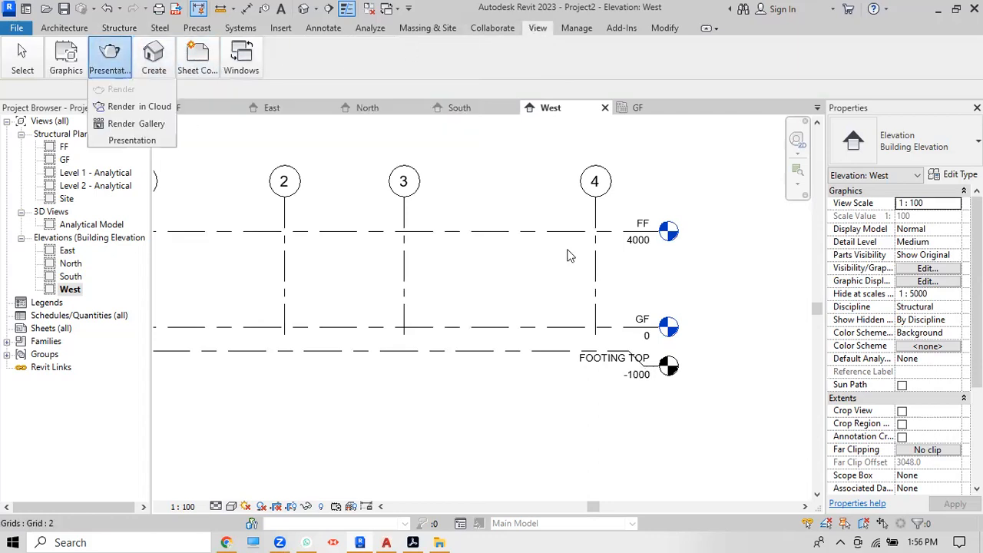
{"action": "left_click", "coordinate": [66, 57]}
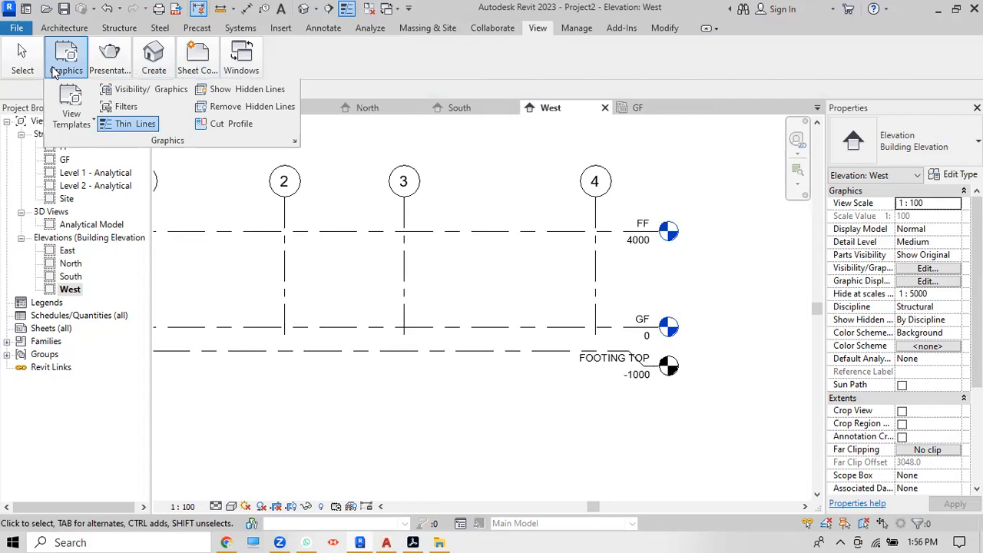
{"action": "left_click", "coordinate": [106, 68]}
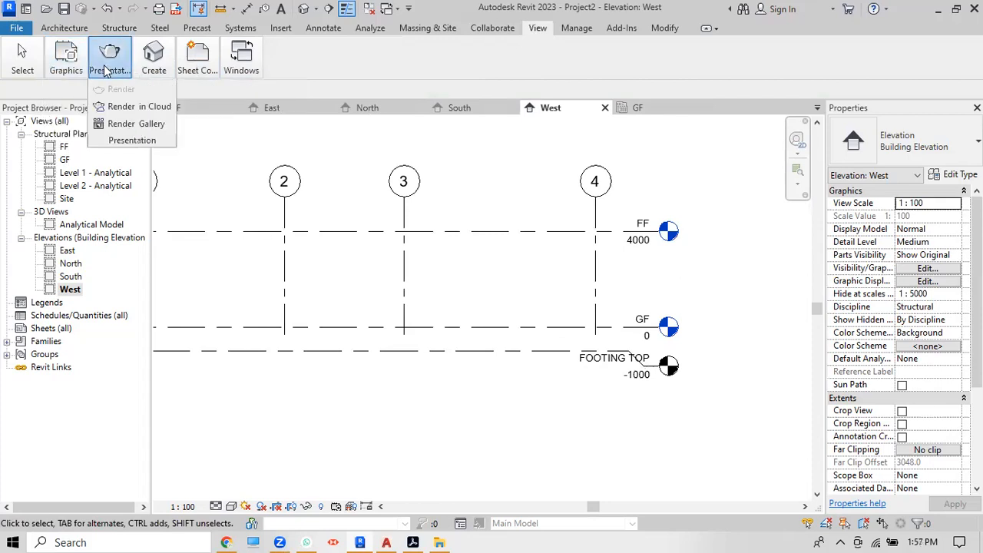
{"action": "mouse_move", "coordinate": [152, 68]}
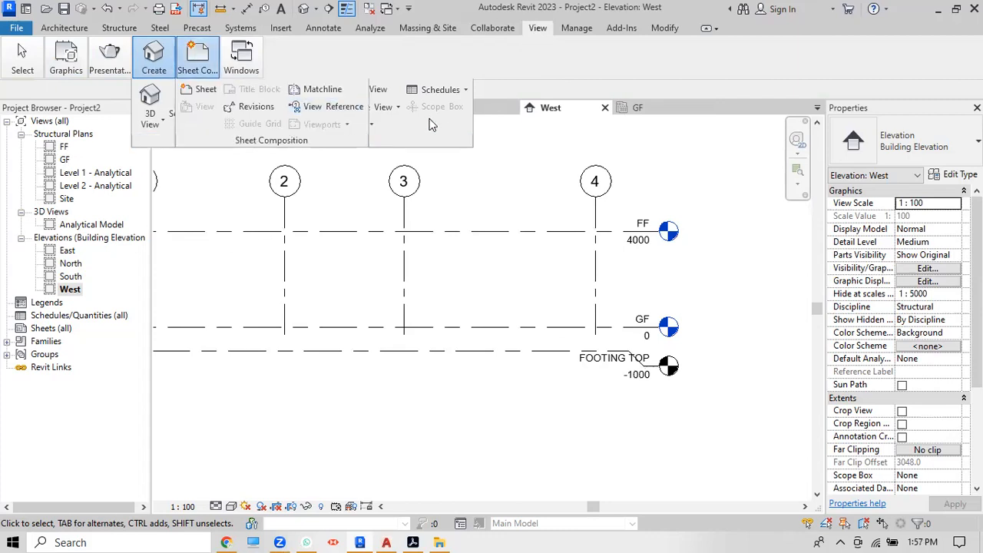
Step: Create a new Structural Plan view for the FOOTING TOP level via View > Plan Views
{"action": "left_click", "coordinate": [400, 109]}
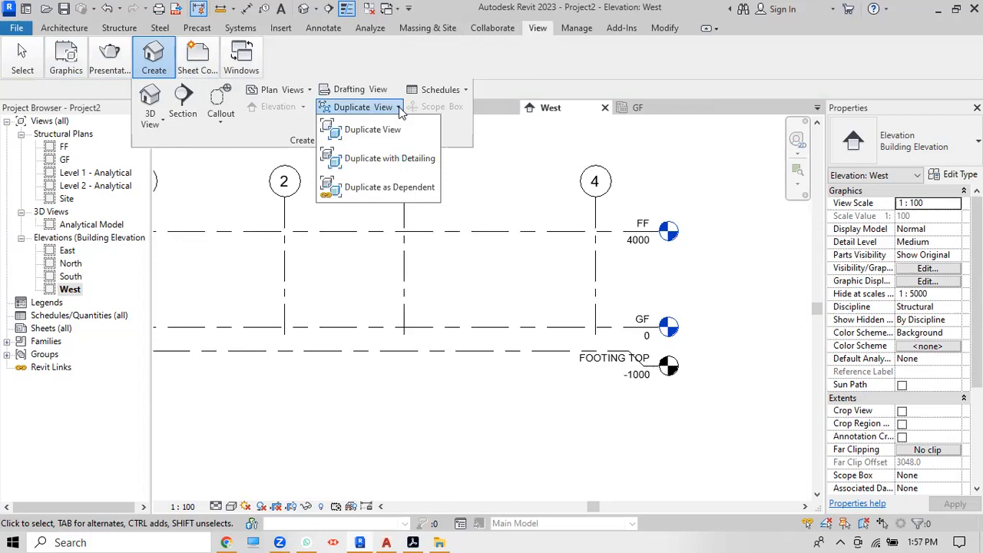
{"action": "left_click", "coordinate": [399, 110]}
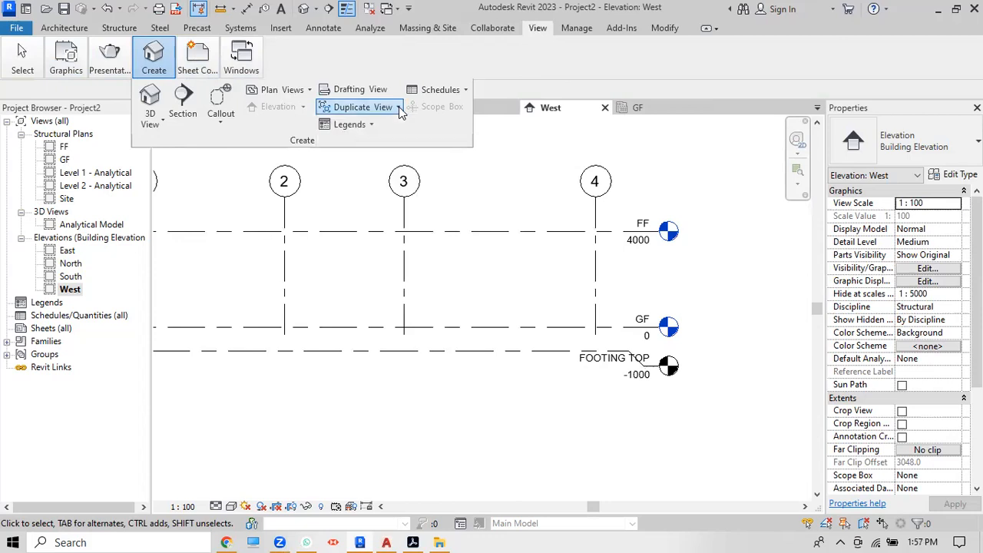
{"action": "left_click", "coordinate": [312, 91]}
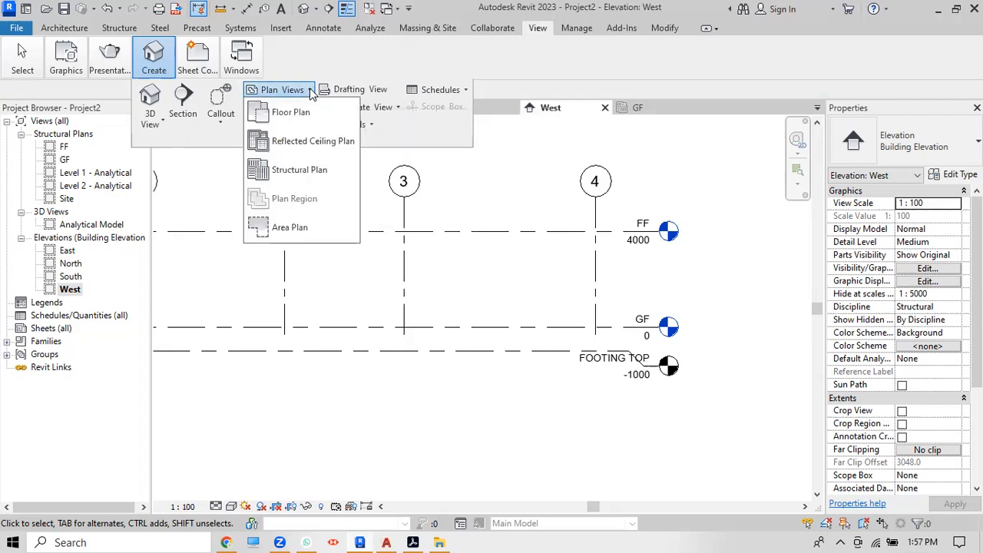
{"action": "left_click", "coordinate": [308, 175]}
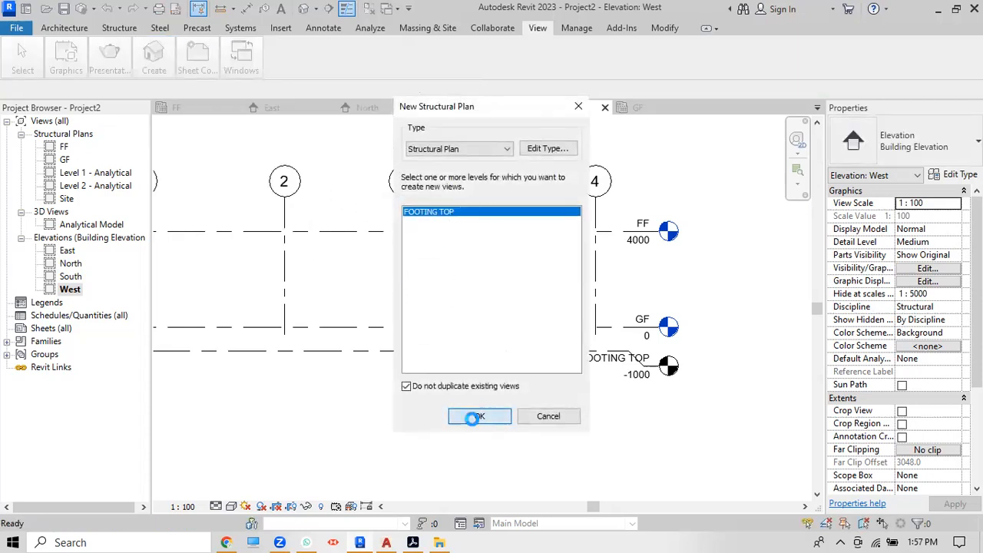
{"action": "left_click", "coordinate": [474, 418]}
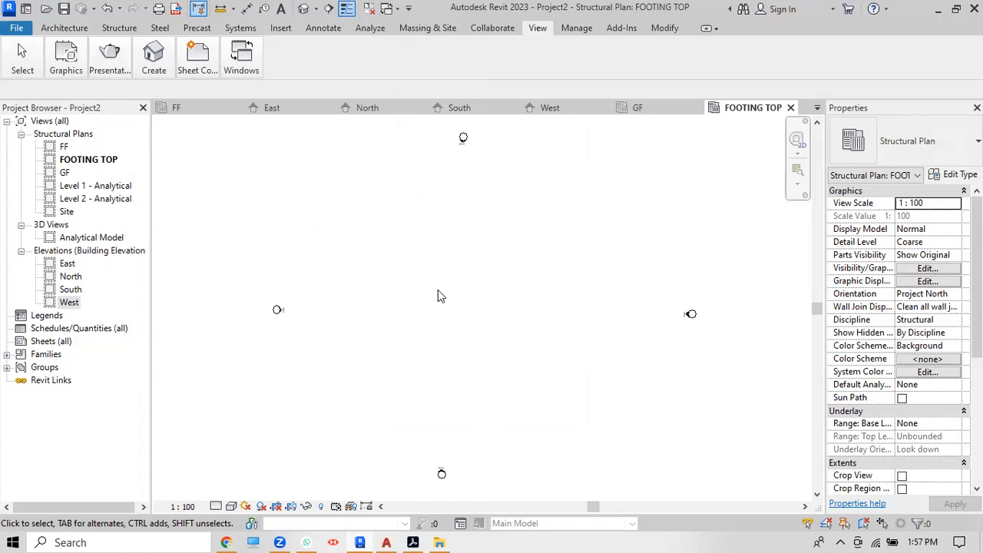
Step: Rename the FOOTING TOP plan and its level to 00-FOOTING TOP
{"action": "left_click", "coordinate": [74, 161]}
{"action": "right_click", "coordinate": [75, 162]}
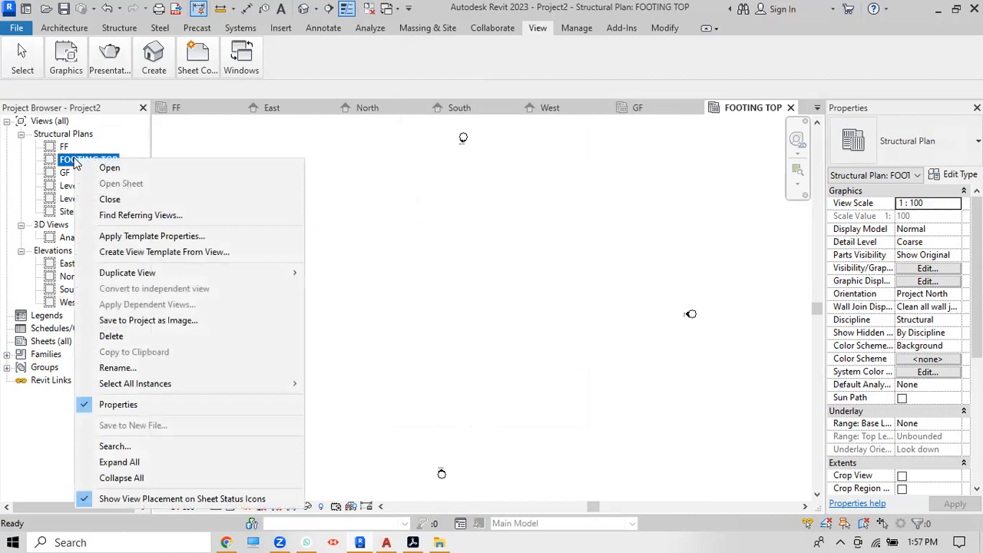
{"action": "left_click", "coordinate": [129, 367]}
{"action": "left_click", "coordinate": [61, 159]}
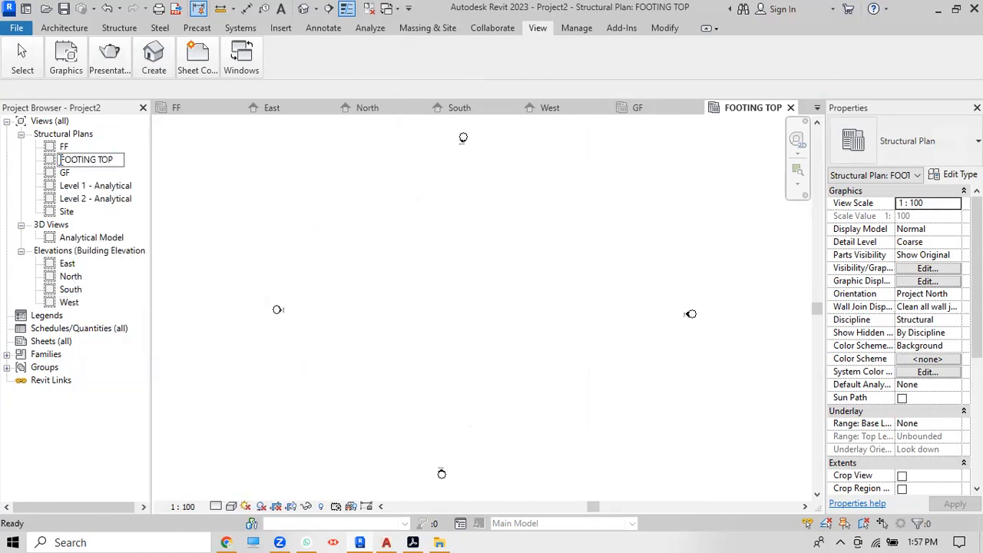
{"action": "type", "text": "00-"}
{"action": "key", "text": "Return"}
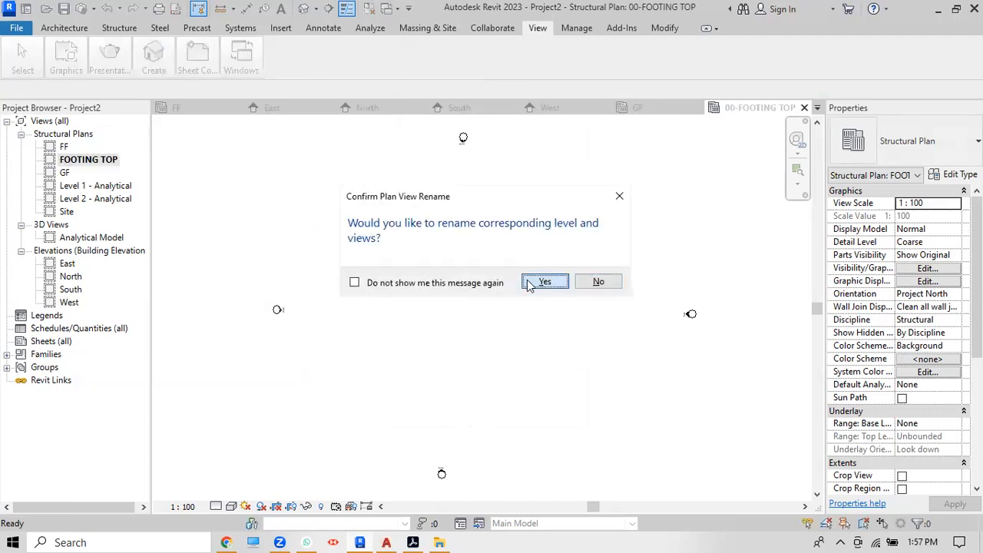
{"action": "left_click", "coordinate": [545, 282]}
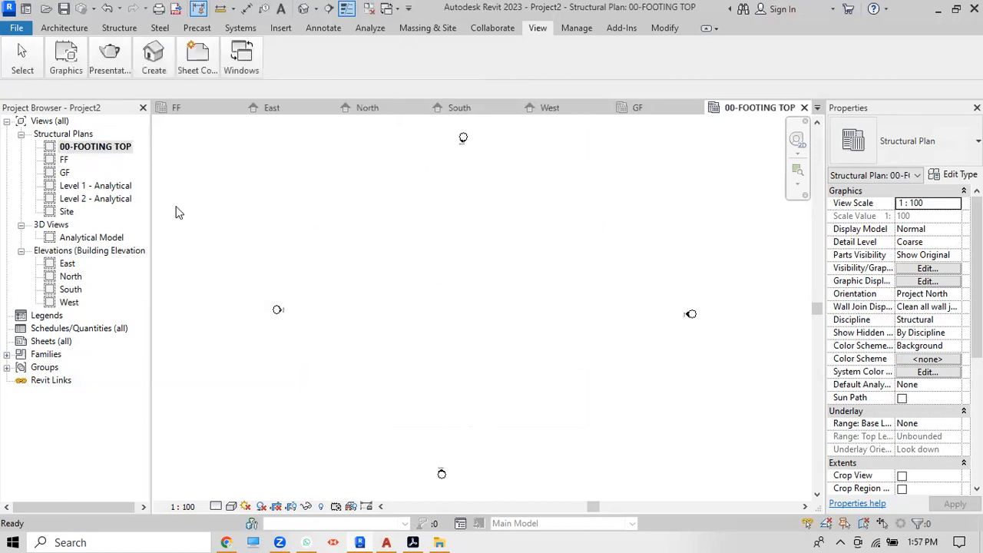
Step: Rename the GF plan to 01-GF and confirm the level rename prompt
{"action": "left_click", "coordinate": [64, 172]}
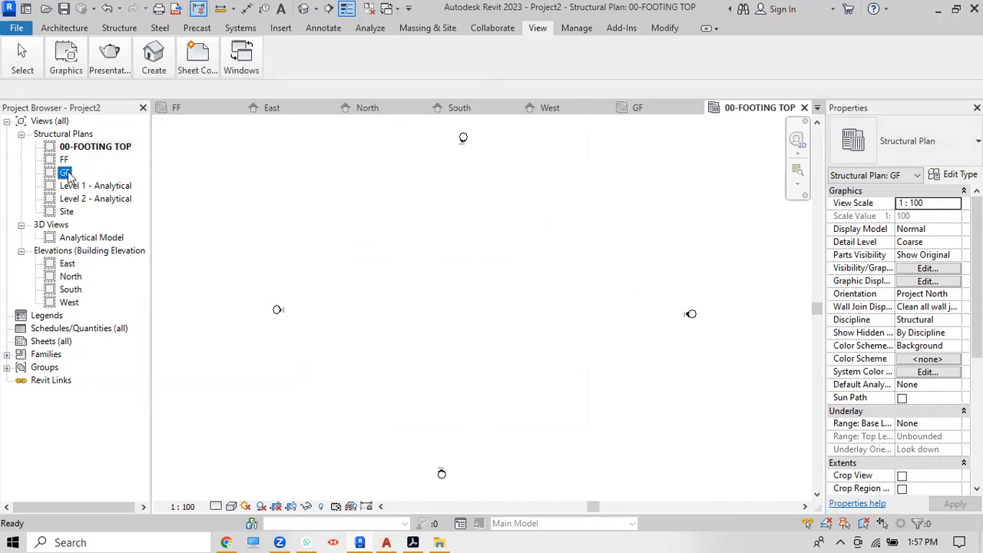
{"action": "right_click", "coordinate": [67, 172]}
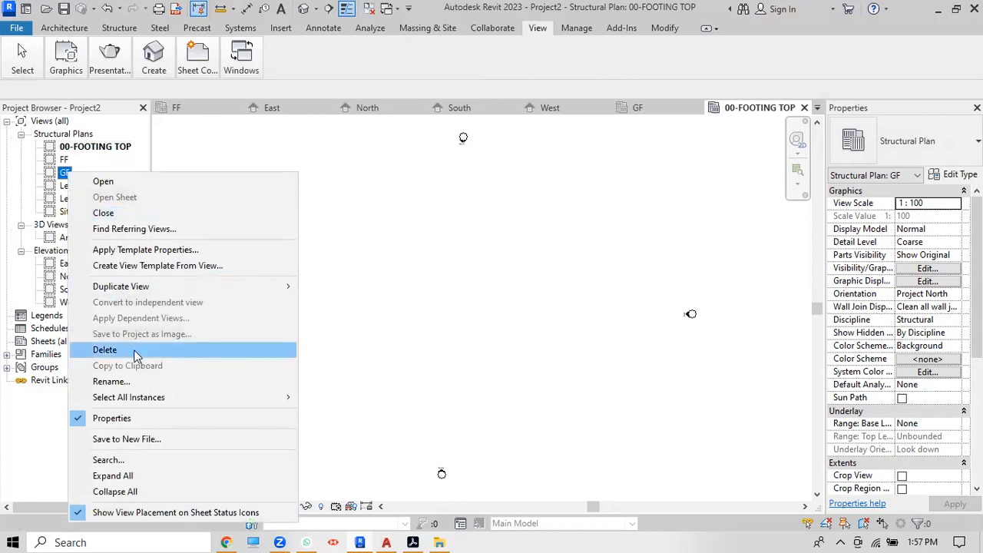
{"action": "left_click", "coordinate": [139, 382]}
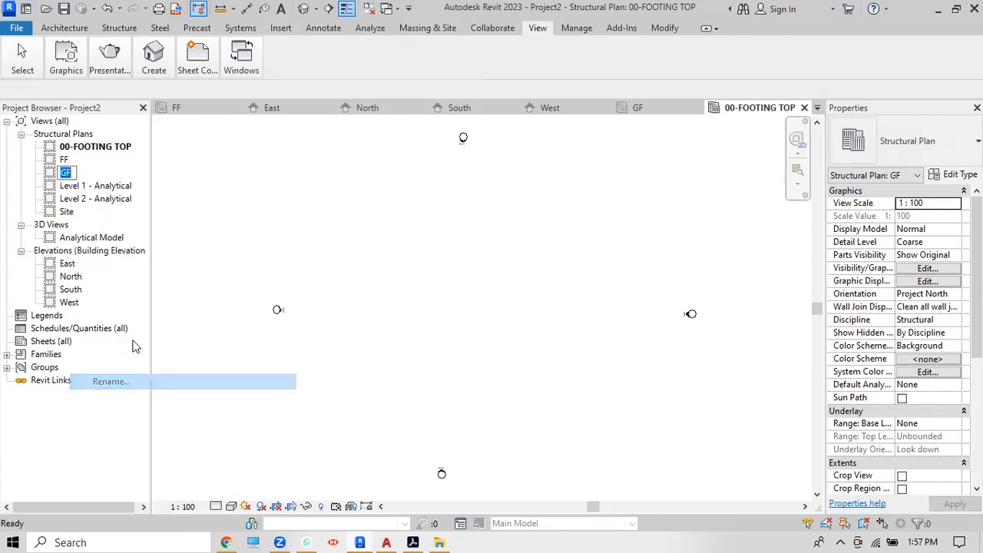
{"action": "left_click", "coordinate": [61, 171]}
{"action": "type", "text": "01"}
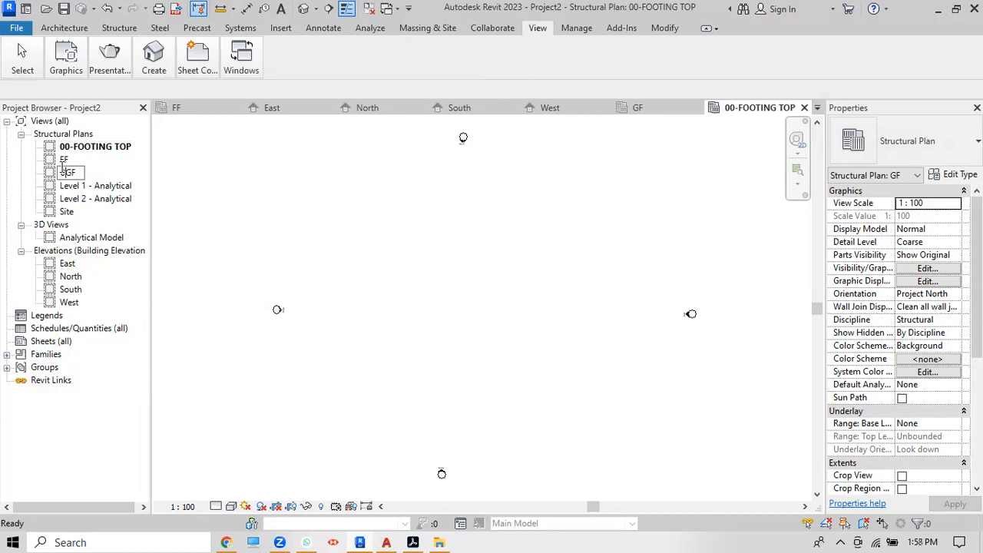
{"action": "type", "text": "-"}
{"action": "key", "text": "Return"}
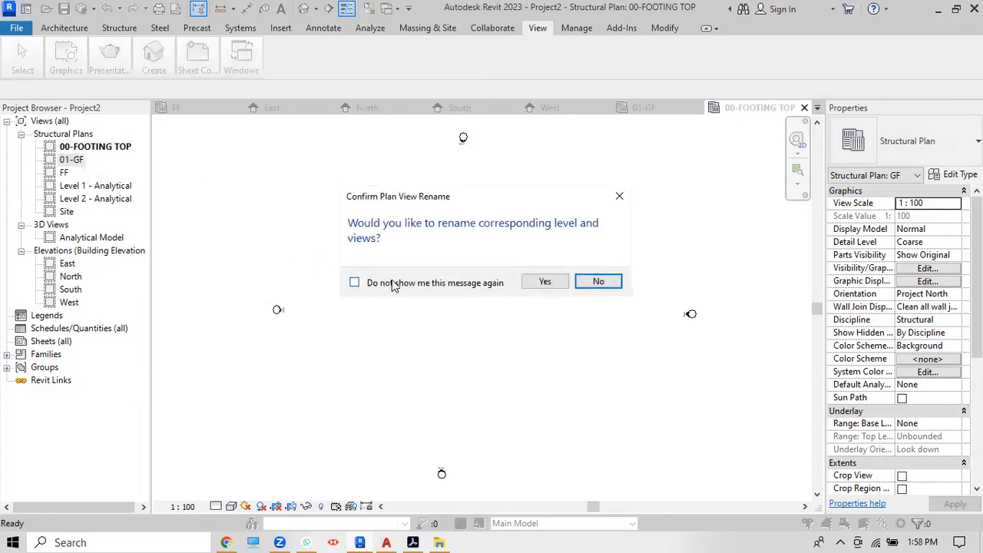
{"action": "left_click", "coordinate": [599, 282]}
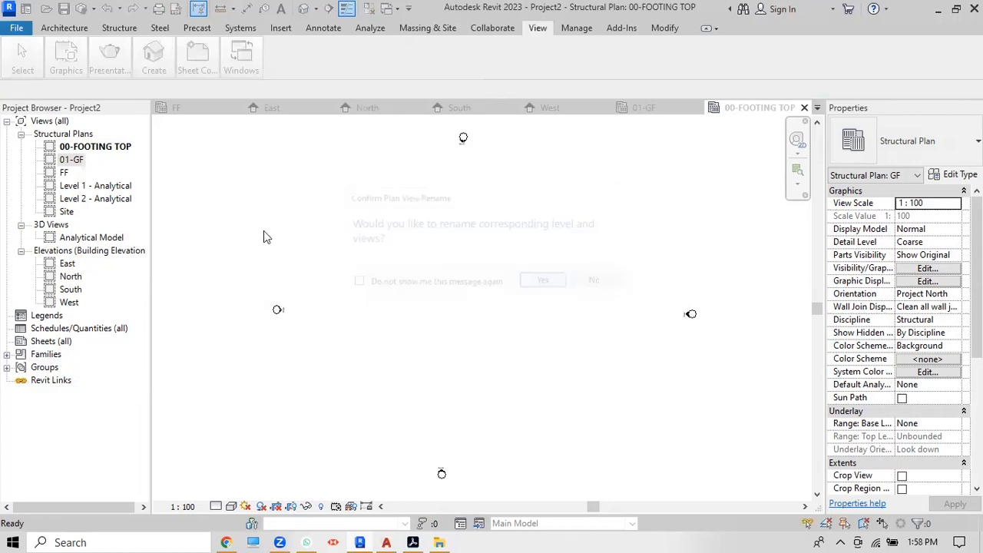
Step: Rename the FF plan and its level to 02-FF
{"action": "right_click", "coordinate": [64, 176]}
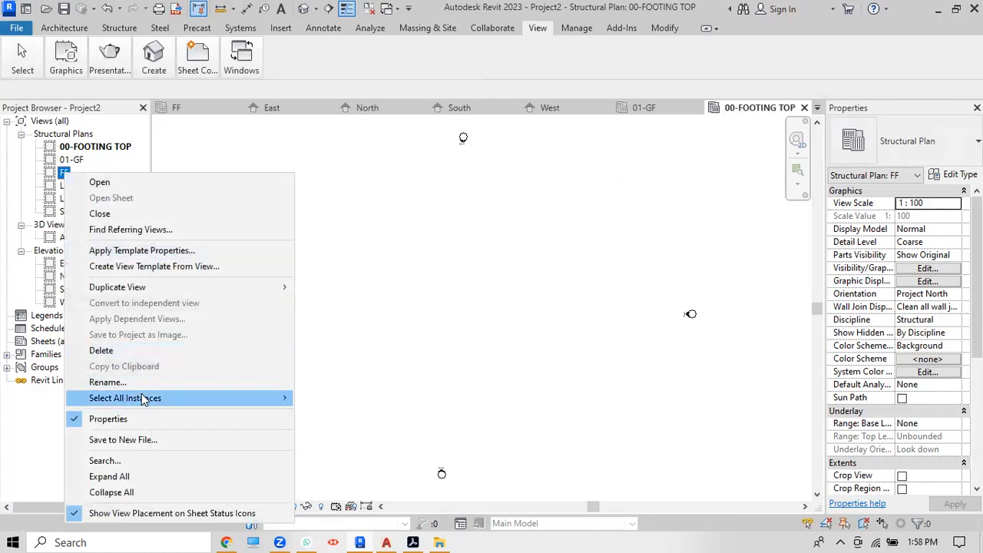
{"action": "left_click", "coordinate": [142, 383]}
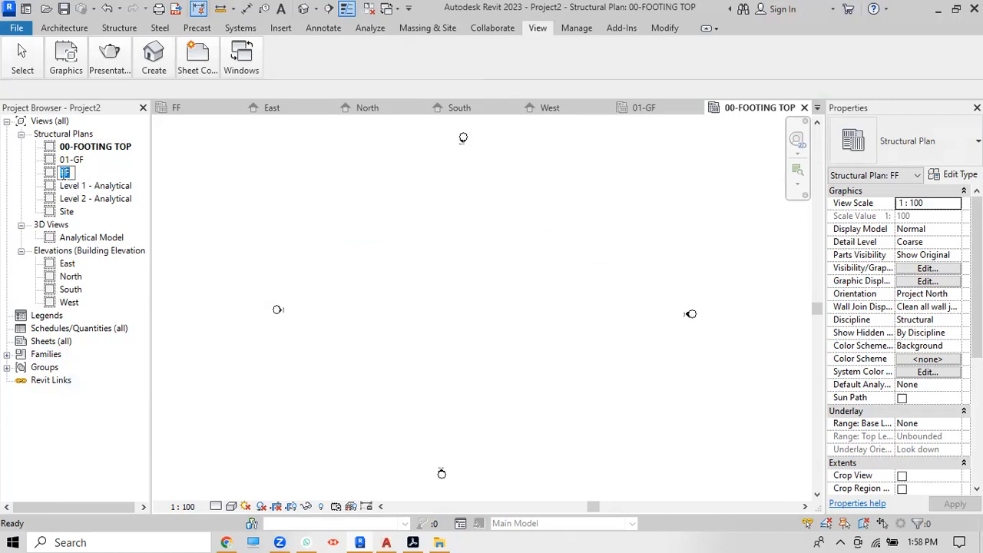
{"action": "type", "text": "02-"}
{"action": "key", "text": "Return"}
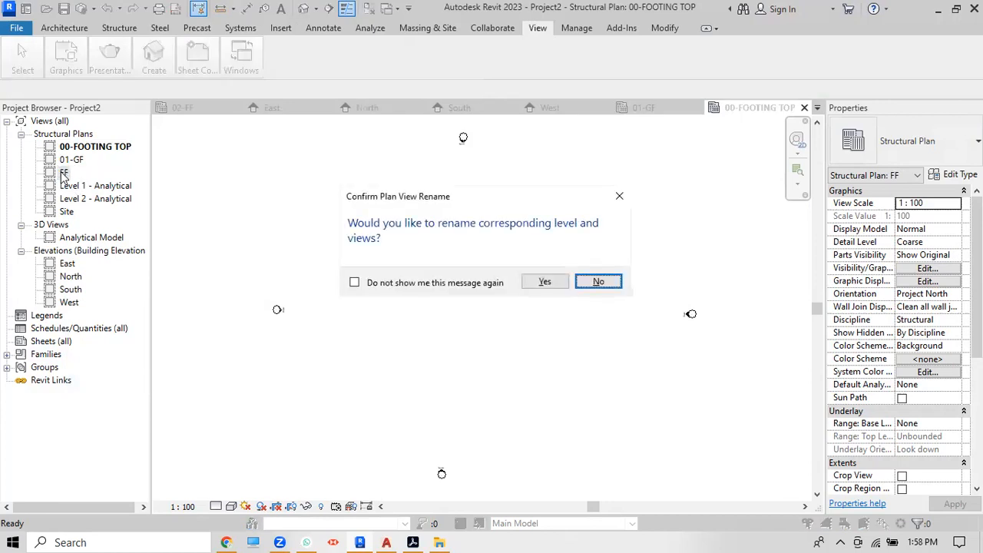
{"action": "left_click", "coordinate": [544, 284]}
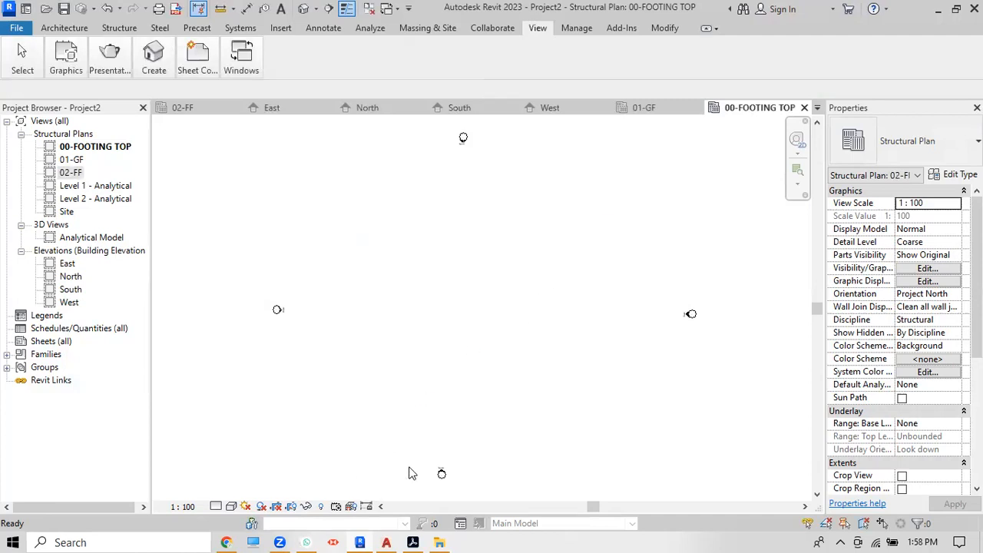
{"action": "left_click", "coordinate": [208, 76]}
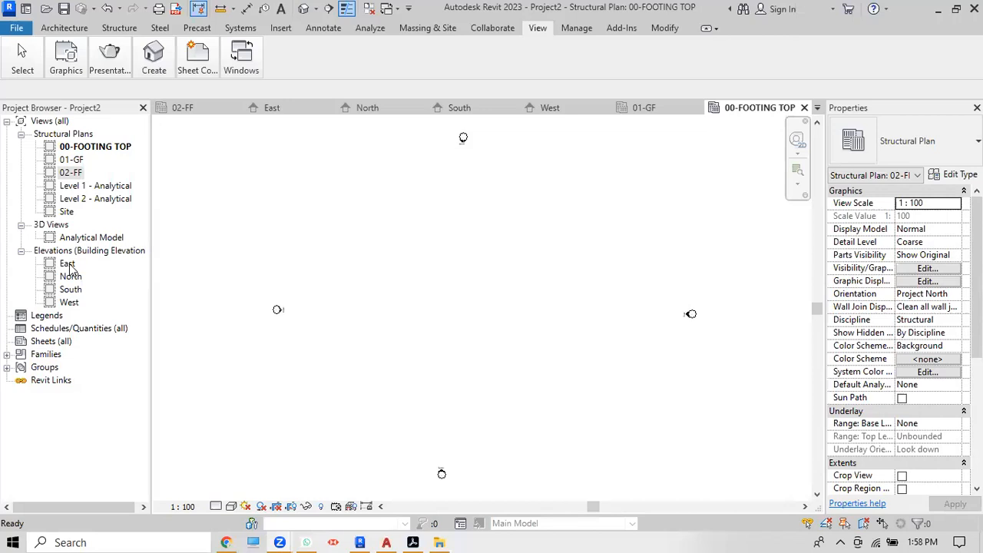
Step: Look through the East elevation and the 01-GF, 02-FF and 00-FOOTING TOP plans
{"action": "double_click", "coordinate": [68, 264]}
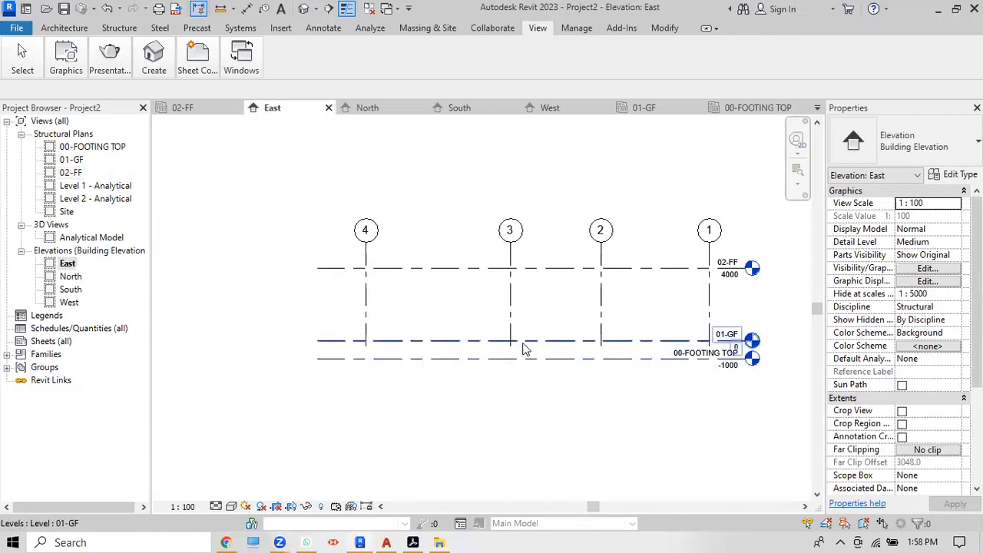
{"action": "double_click", "coordinate": [79, 163]}
{"action": "scroll", "coordinate": [366, 214], "scroll_direction": "up", "scroll_amount": 3}
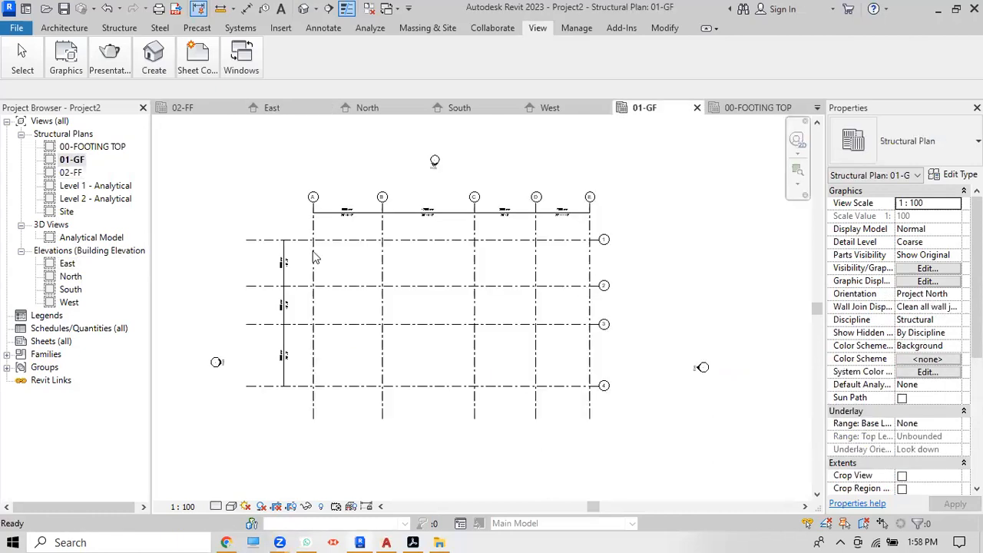
{"action": "double_click", "coordinate": [74, 172]}
{"action": "scroll", "coordinate": [281, 351], "scroll_direction": "down", "scroll_amount": 2}
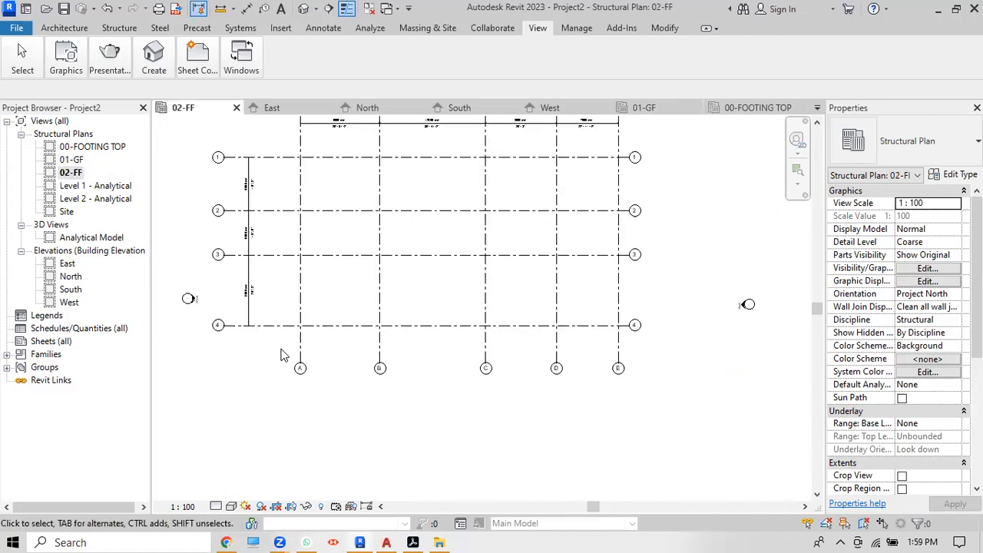
{"action": "double_click", "coordinate": [81, 148]}
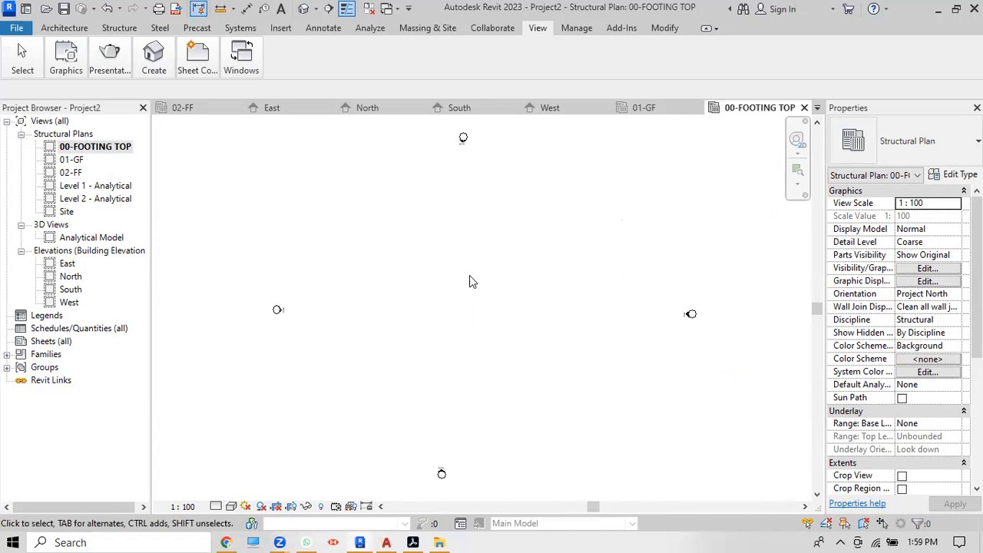
Step: Drag grid 4 (East elevation) and grid B (North elevation) down below 00-FOOTING TOP
{"action": "double_click", "coordinate": [68, 265]}
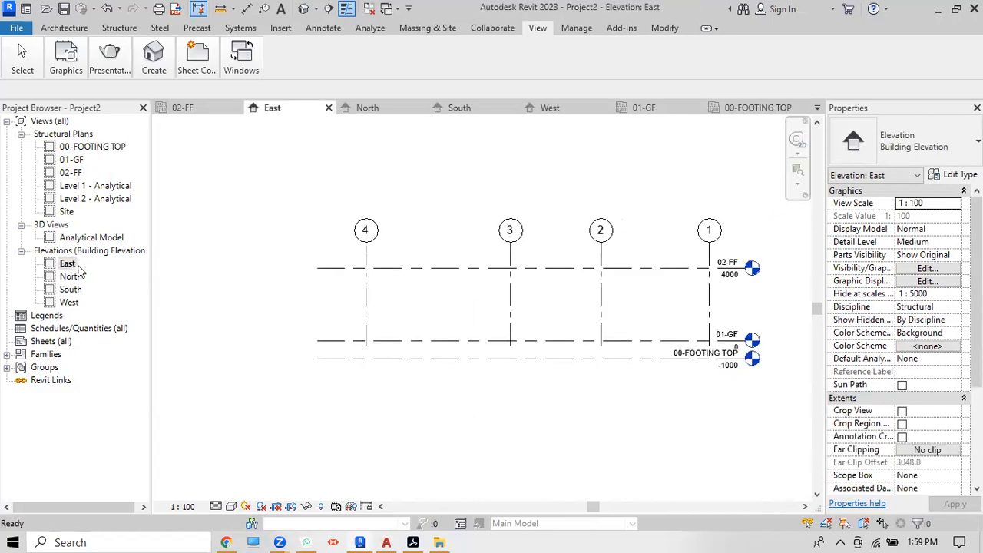
{"action": "left_click", "coordinate": [366, 309]}
{"action": "left_click_drag", "start_coordinate": [367, 347], "coordinate": [366, 384]}
{"action": "left_click", "coordinate": [417, 424]}
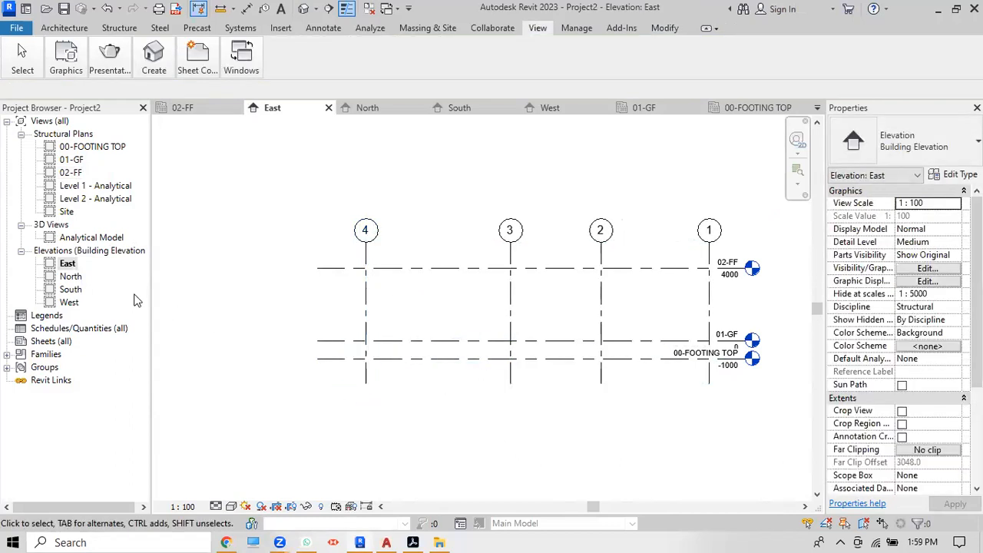
{"action": "double_click", "coordinate": [70, 276]}
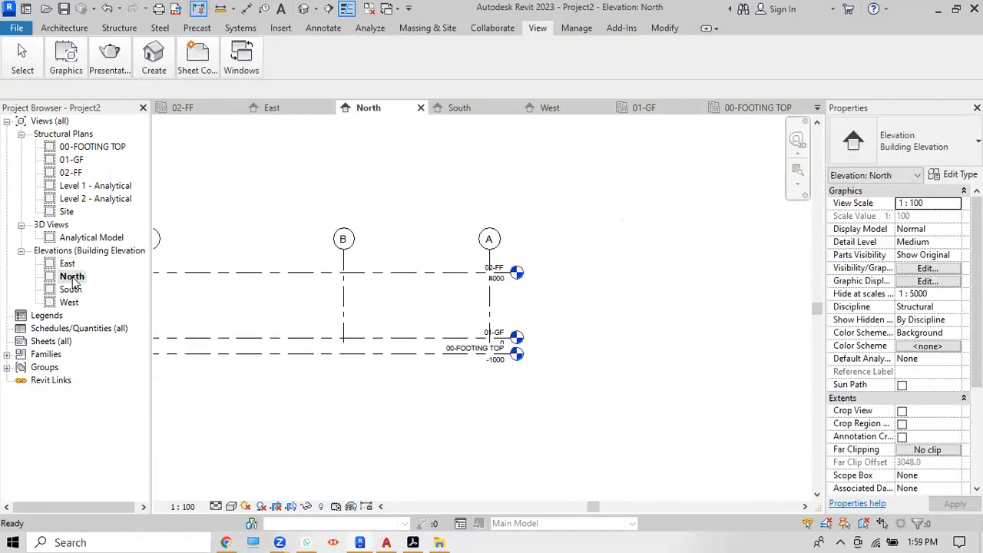
{"action": "left_click", "coordinate": [345, 305]}
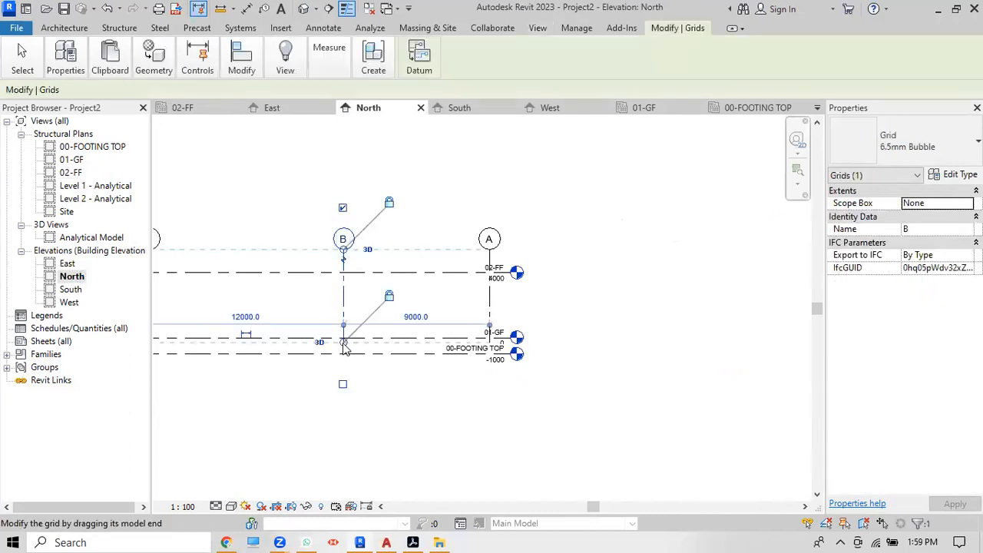
{"action": "left_click_drag", "start_coordinate": [344, 342], "coordinate": [344, 374]}
{"action": "left_click", "coordinate": [321, 416]}
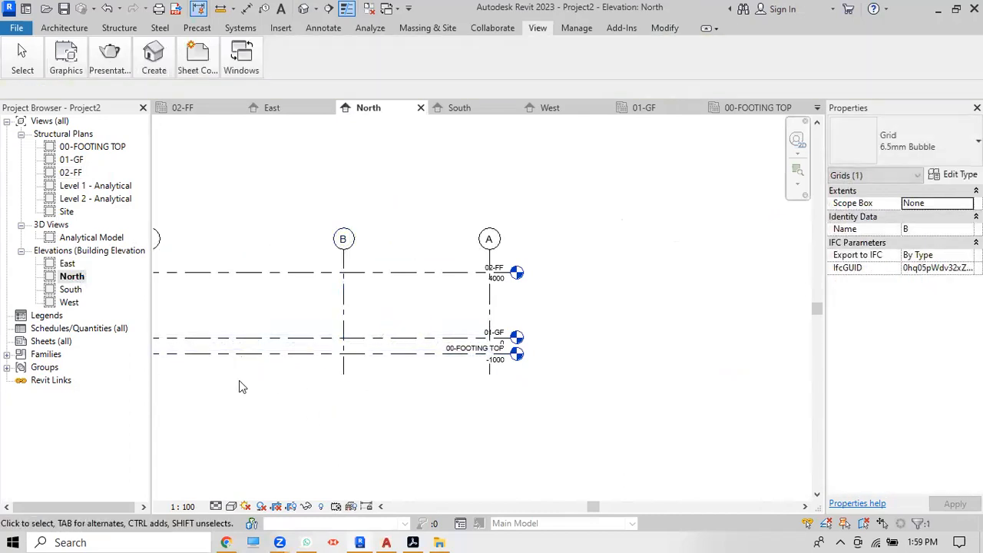
Step: Check the South and West elevations, then reopen the 00-FOOTING TOP plan
{"action": "double_click", "coordinate": [71, 290]}
{"action": "double_click", "coordinate": [70, 302]}
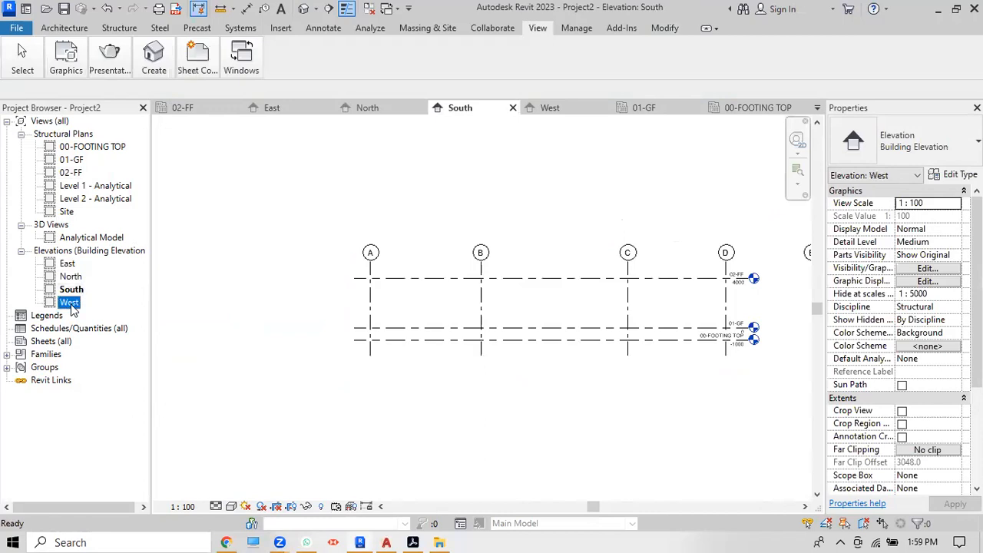
{"action": "double_click", "coordinate": [92, 147]}
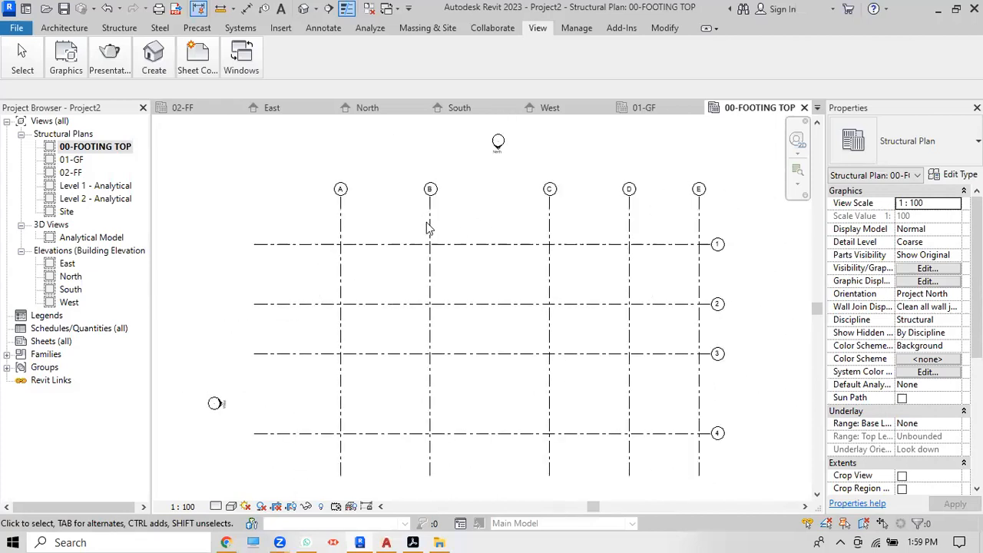
Step: Add an aligned dimension across grids A to E, placed above the grids
{"action": "left_click", "coordinate": [197, 60]}
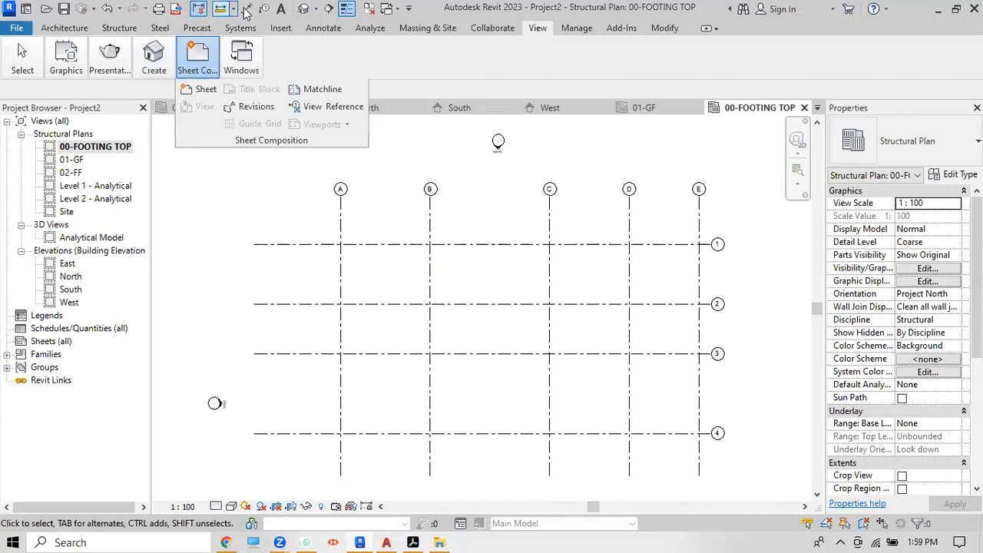
{"action": "left_click", "coordinate": [246, 8]}
{"action": "left_click", "coordinate": [341, 229]}
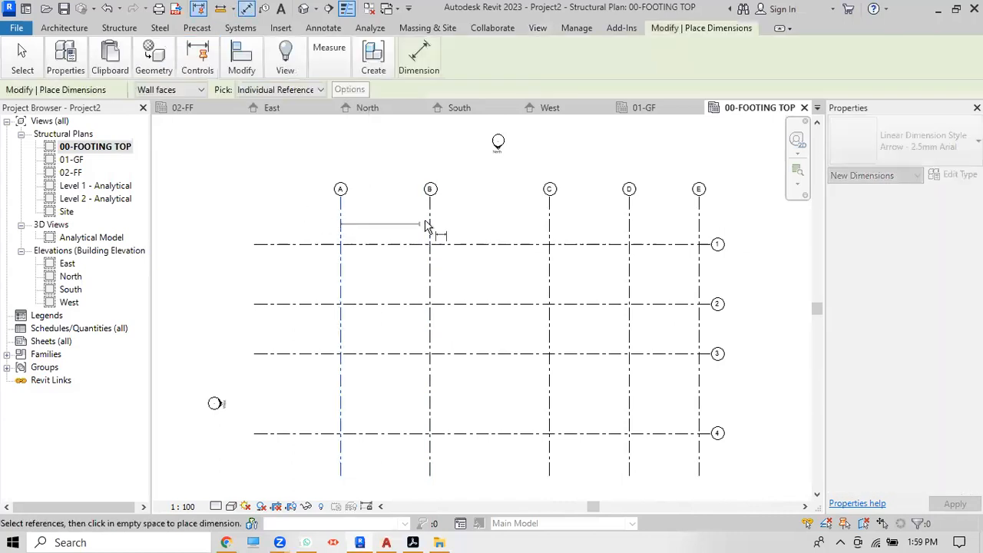
{"action": "left_click", "coordinate": [550, 223]}
{"action": "left_click", "coordinate": [629, 223]}
{"action": "left_click", "coordinate": [701, 230]}
{"action": "left_click", "coordinate": [757, 209]}
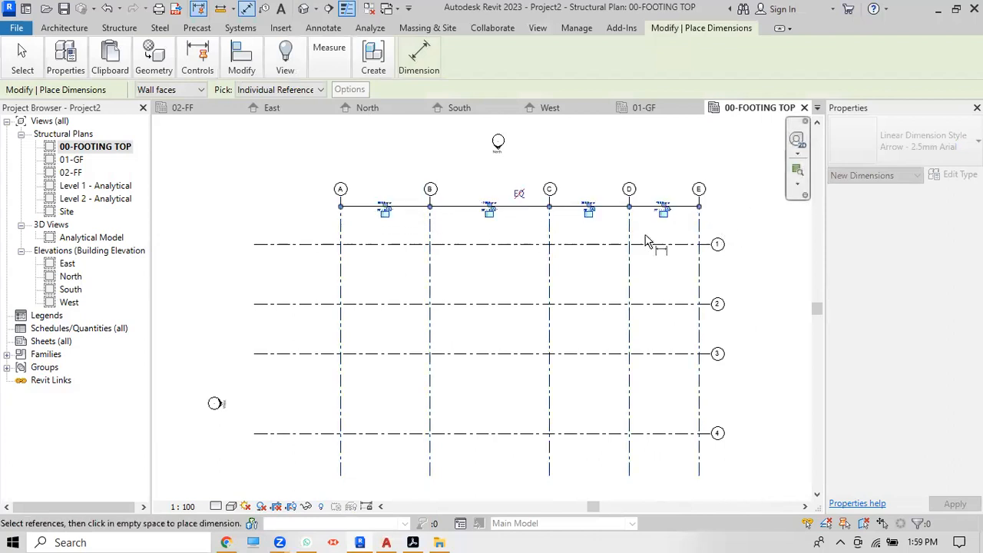
Step: Dimension grids 1, 2 and 4 vertically on the left side, then exit the dimension tool
{"action": "left_click", "coordinate": [295, 246]}
{"action": "left_click", "coordinate": [300, 306]}
{"action": "left_click", "coordinate": [307, 434]}
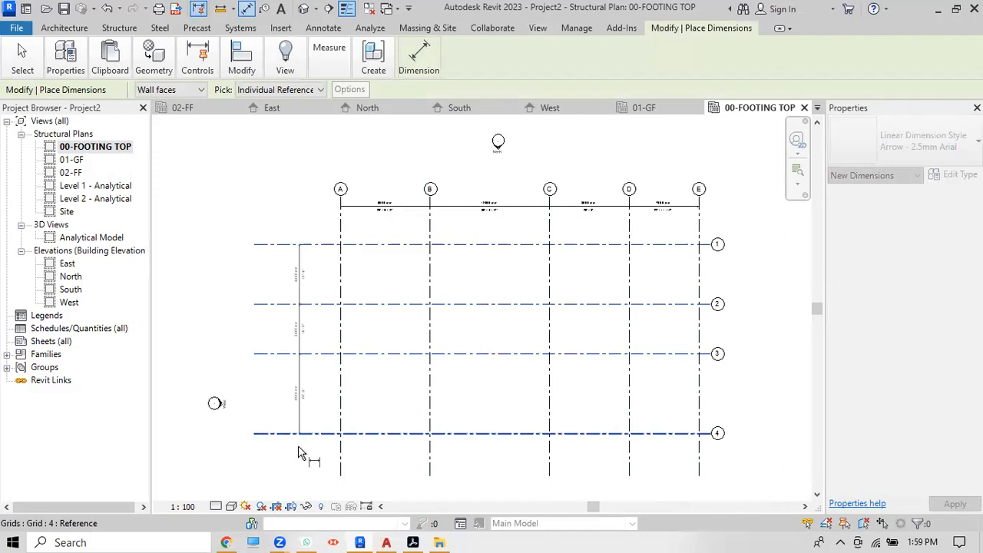
{"action": "left_click", "coordinate": [307, 453]}
{"action": "scroll", "coordinate": [255, 327], "scroll_direction": "up", "scroll_amount": 3}
{"action": "right_click", "coordinate": [258, 171]}
{"action": "left_click", "coordinate": [272, 182]}
{"action": "right_click", "coordinate": [272, 185]}
{"action": "left_click", "coordinate": [307, 194]}
Step: Open the East elevation from Elevations in the Project Browser
{"action": "scroll", "coordinate": [277, 196], "scroll_direction": "down", "scroll_amount": 5}
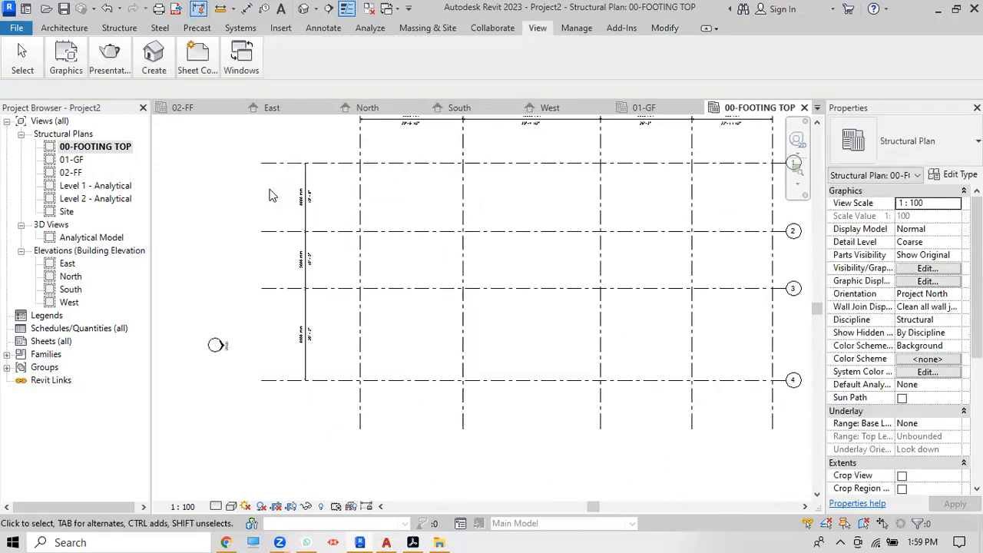
{"action": "scroll", "coordinate": [399, 155], "scroll_direction": "up", "scroll_amount": 3}
{"action": "scroll", "coordinate": [366, 322], "scroll_direction": "down", "scroll_amount": 3}
{"action": "scroll", "coordinate": [405, 222], "scroll_direction": "up", "scroll_amount": 4}
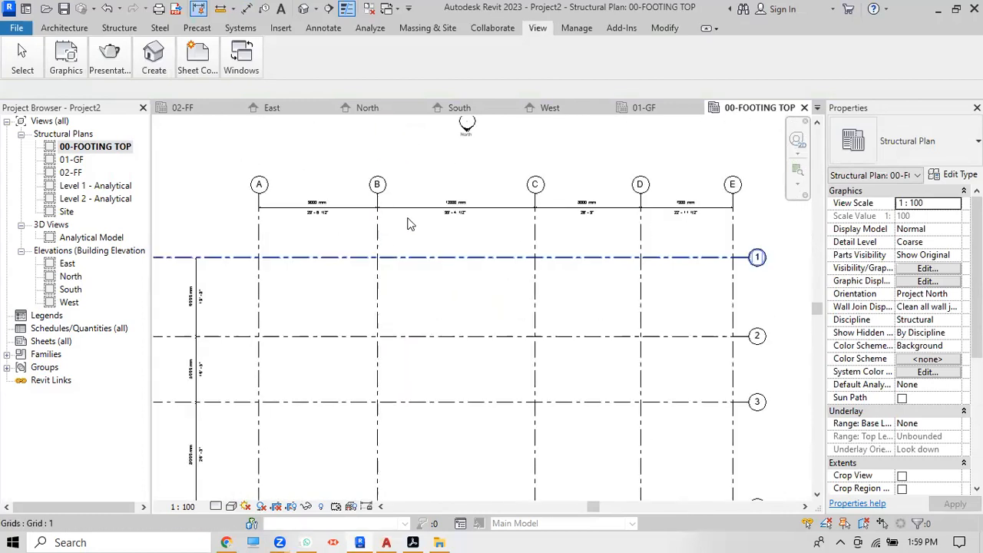
{"action": "double_click", "coordinate": [68, 264]}
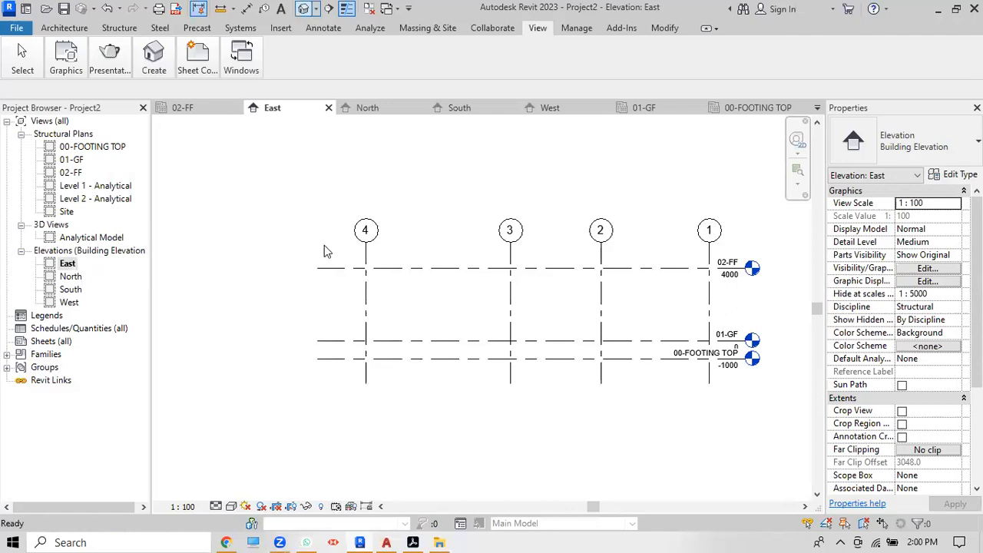
Step: Open the default 3D view with 3D and orbit it to the right side and back
{"action": "key", "text": "3"}
{"action": "key", "text": "d"}
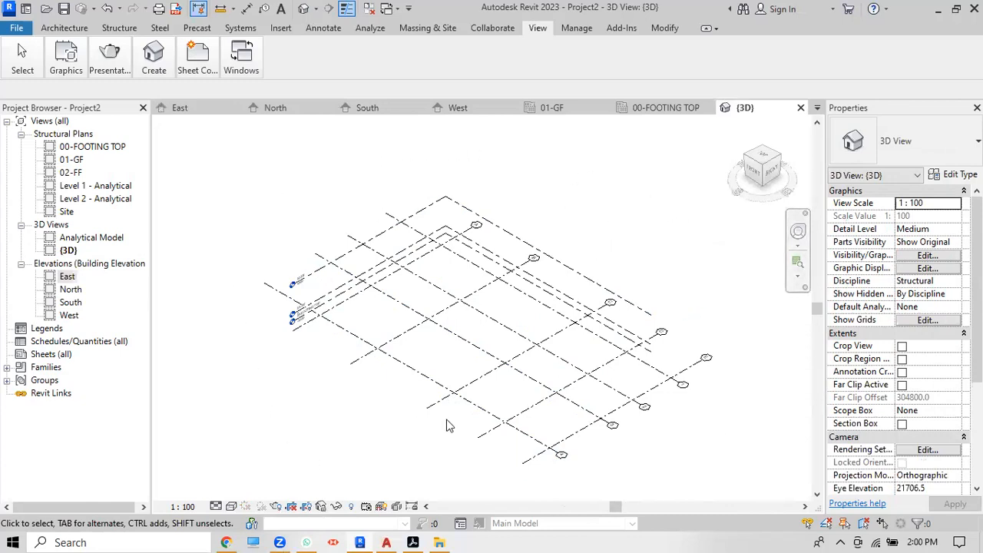
{"action": "left_click", "coordinate": [773, 170]}
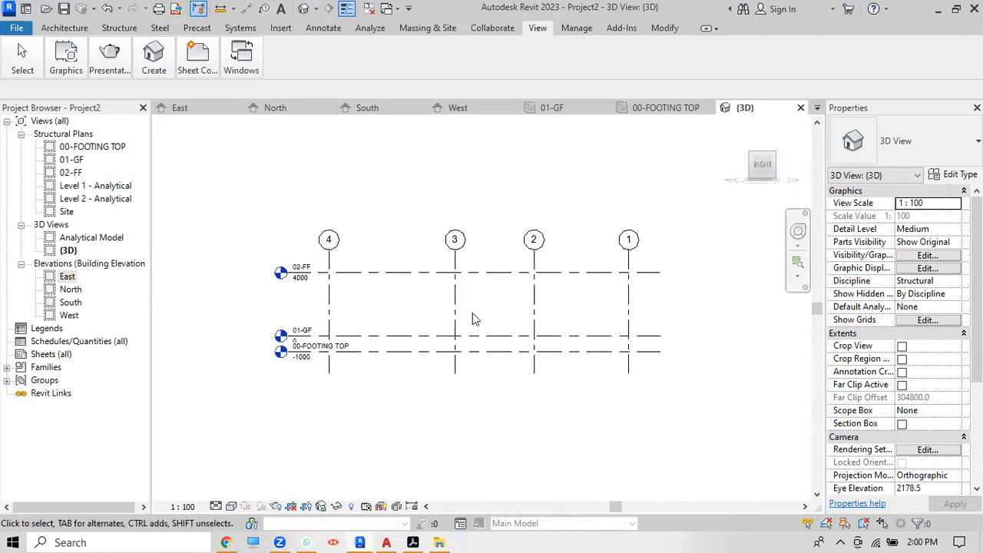
{"action": "scroll", "coordinate": [473, 313], "scroll_direction": "up", "scroll_amount": 1}
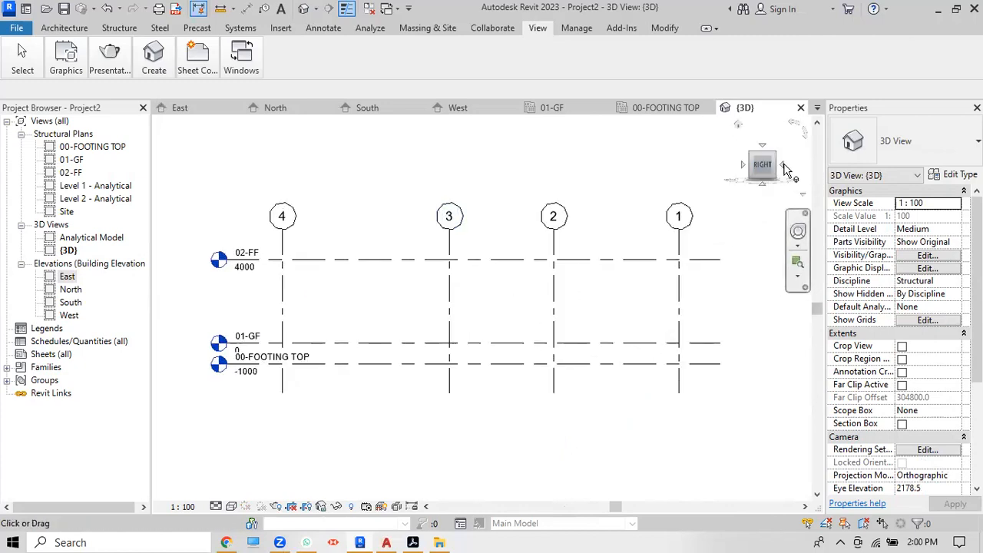
{"action": "left_click", "coordinate": [785, 166]}
{"action": "scroll", "coordinate": [373, 350], "scroll_direction": "up", "scroll_amount": 6}
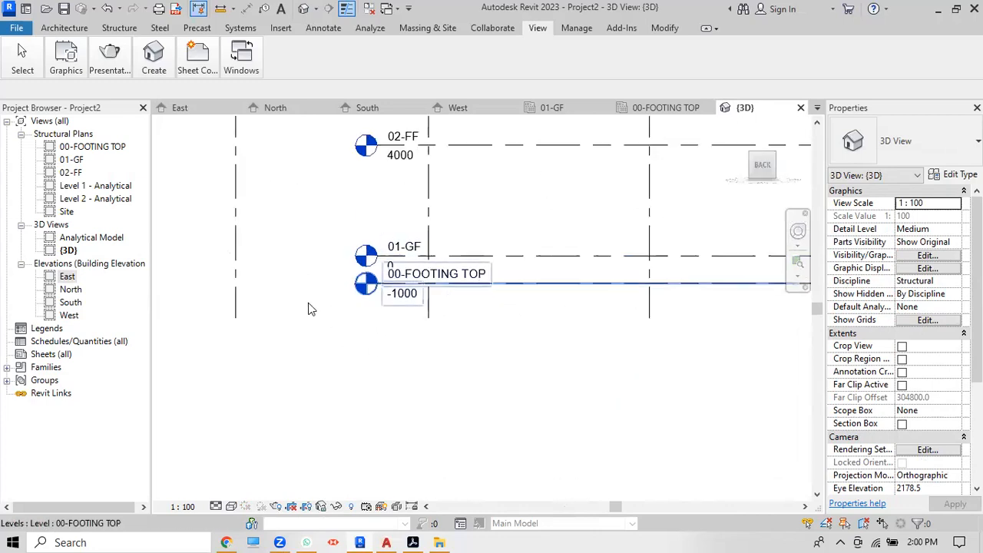
{"action": "scroll", "coordinate": [310, 307], "scroll_direction": "down", "scroll_amount": 2}
Step: Try extending level 02-FF past grid E, undo it, and return to the East elevation
{"action": "left_click", "coordinate": [366, 212]}
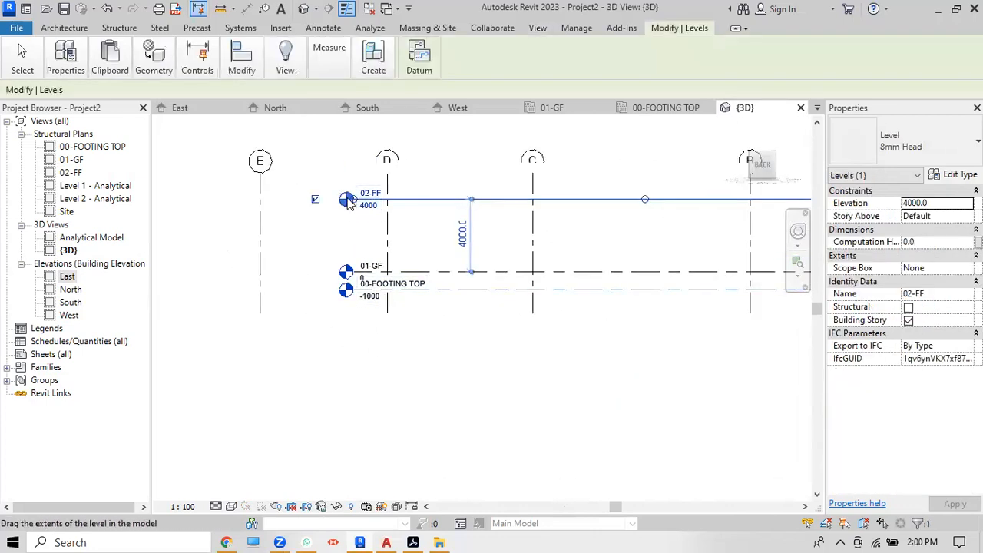
{"action": "left_click_drag", "start_coordinate": [354, 200], "coordinate": [206, 201]}
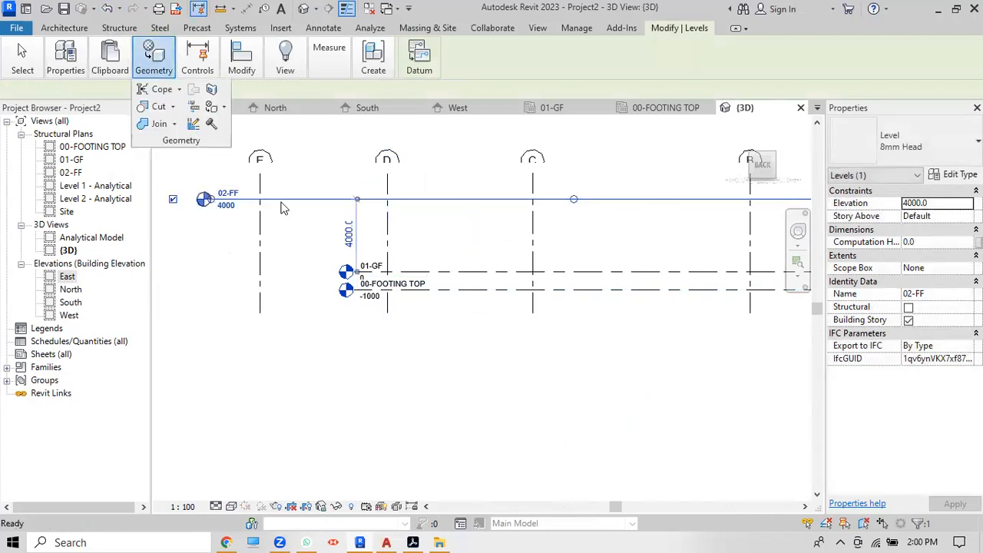
{"action": "left_click", "coordinate": [107, 9]}
{"action": "double_click", "coordinate": [75, 278]}
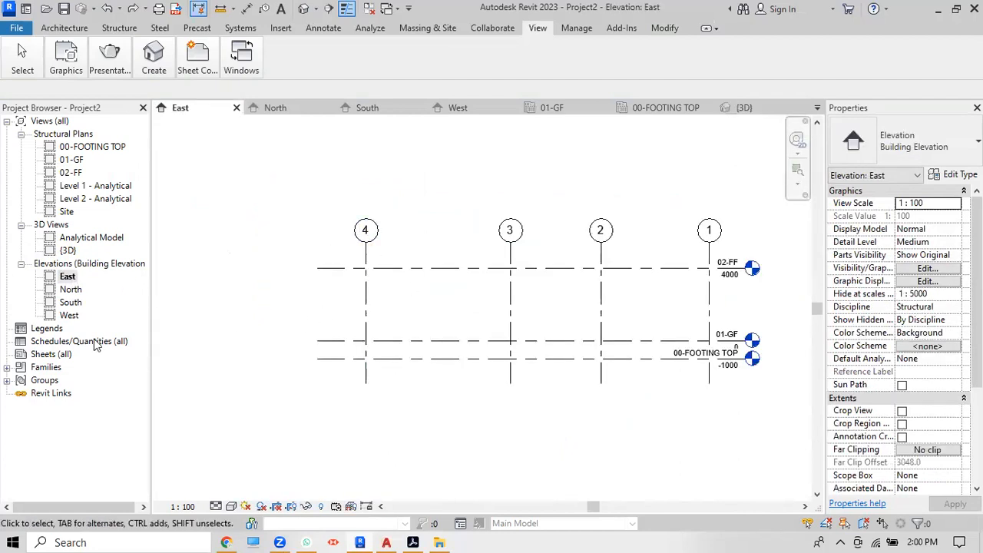
Step: Flip through the North, South and East elevations, ending on North
{"action": "double_click", "coordinate": [71, 290]}
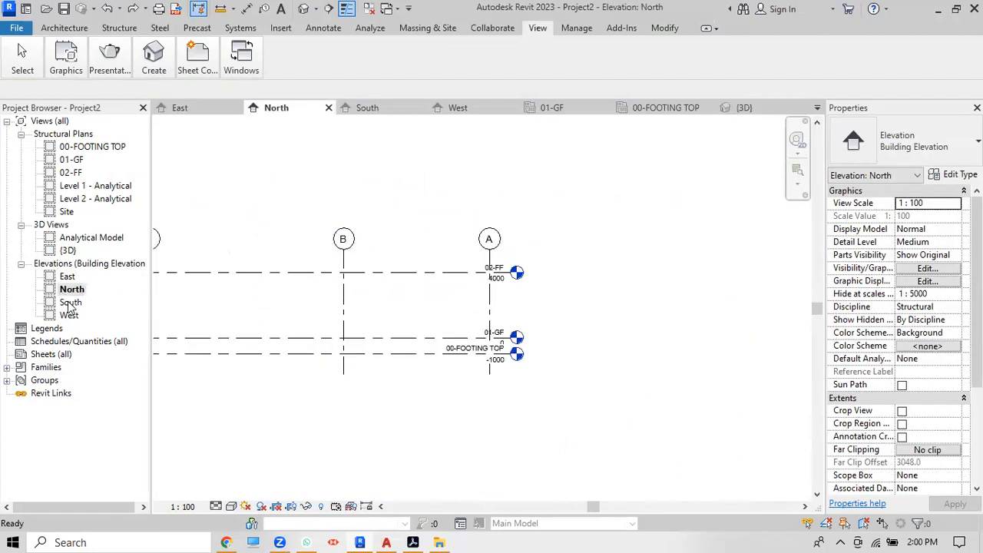
{"action": "double_click", "coordinate": [70, 302]}
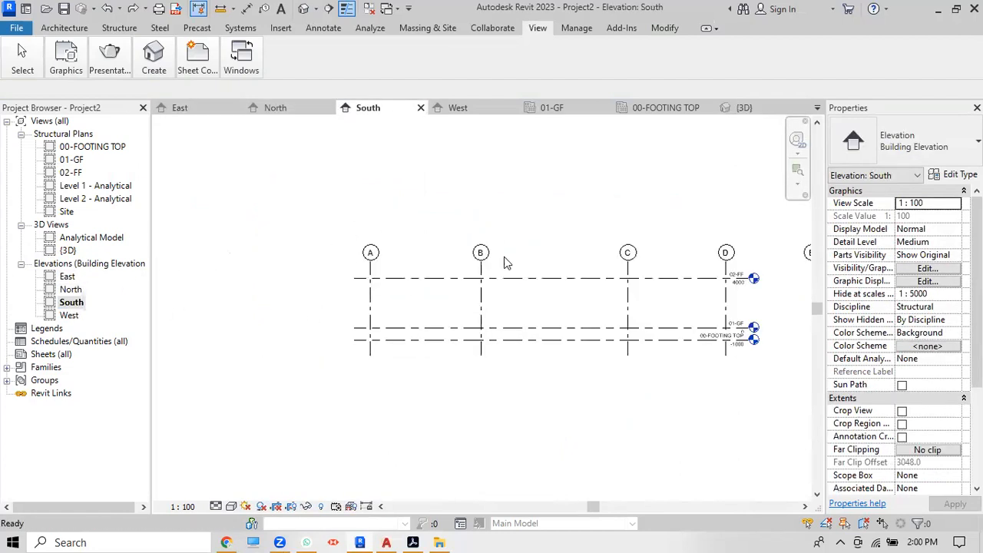
{"action": "double_click", "coordinate": [71, 290]}
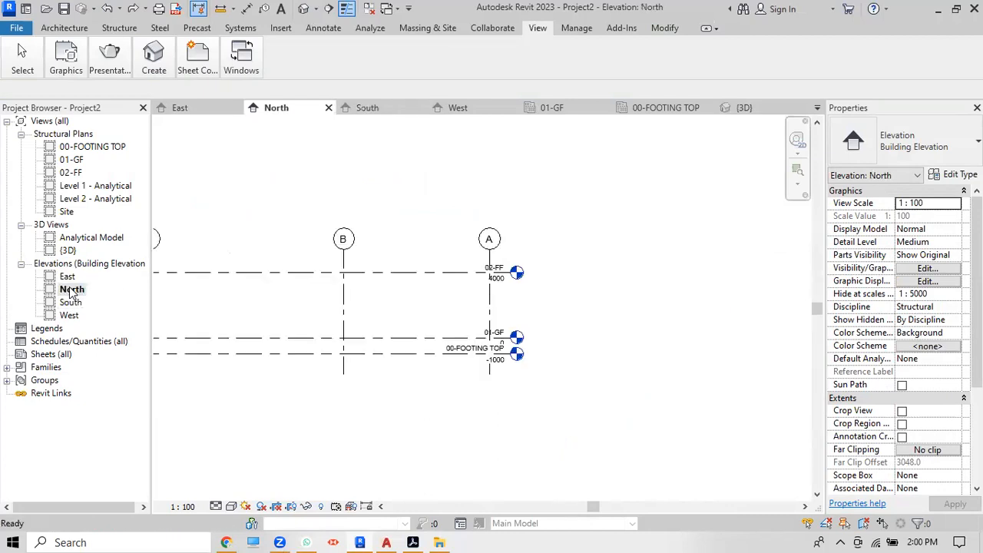
{"action": "double_click", "coordinate": [68, 277]}
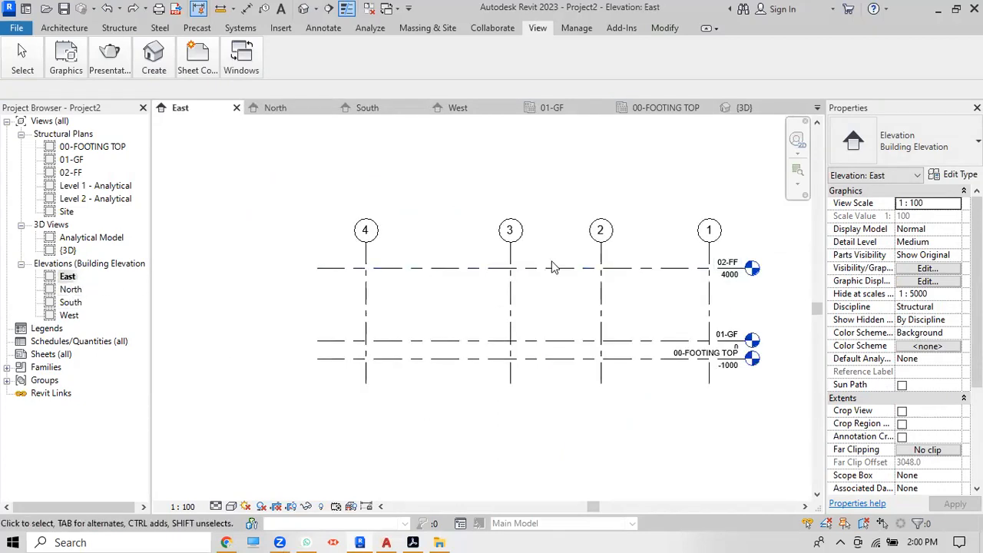
{"action": "double_click", "coordinate": [70, 290]}
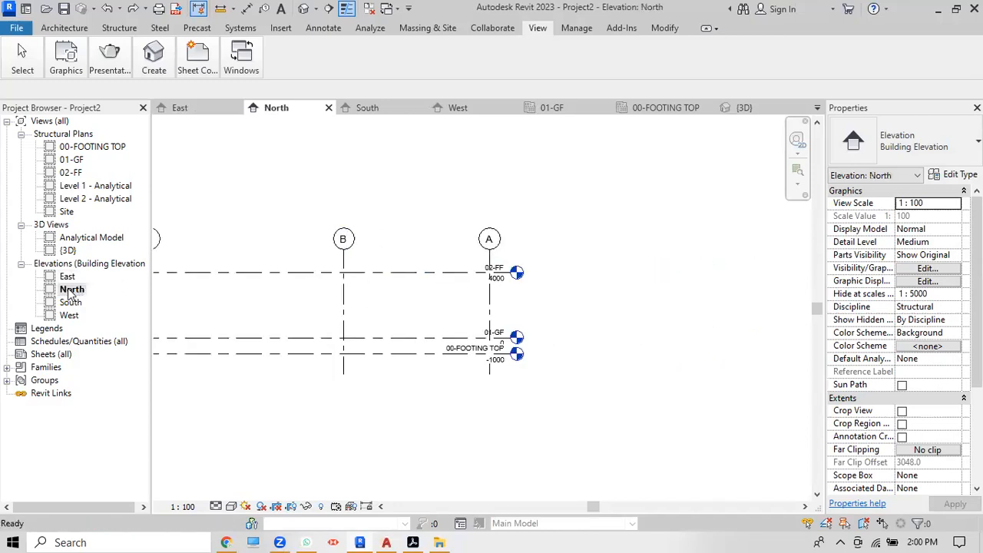
{"action": "scroll", "coordinate": [631, 275], "scroll_direction": "down", "scroll_amount": 3}
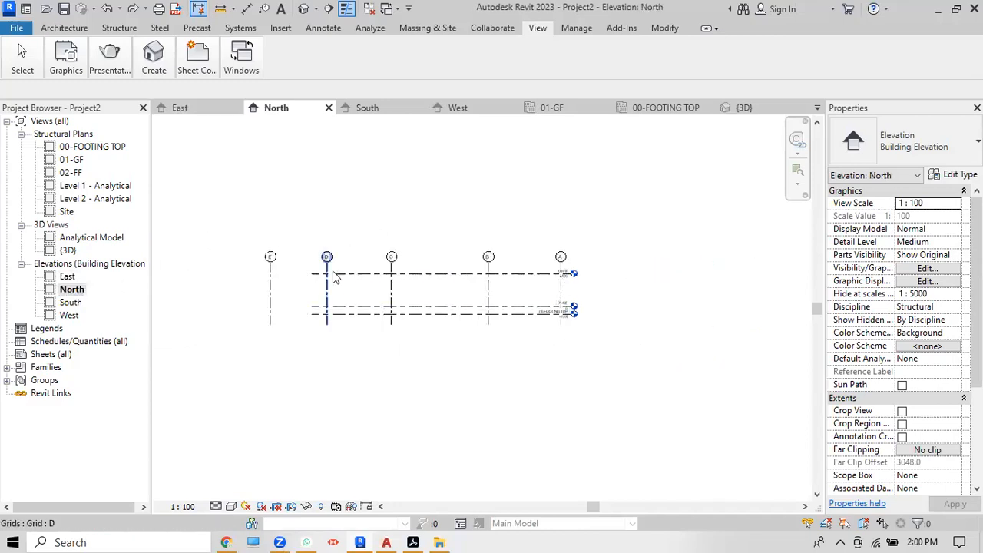
Step: In the North elevation, drag level 02-FF's left end past grid E
{"action": "left_click", "coordinate": [334, 275]}
{"action": "scroll", "coordinate": [344, 288], "scroll_direction": "up", "scroll_amount": 2}
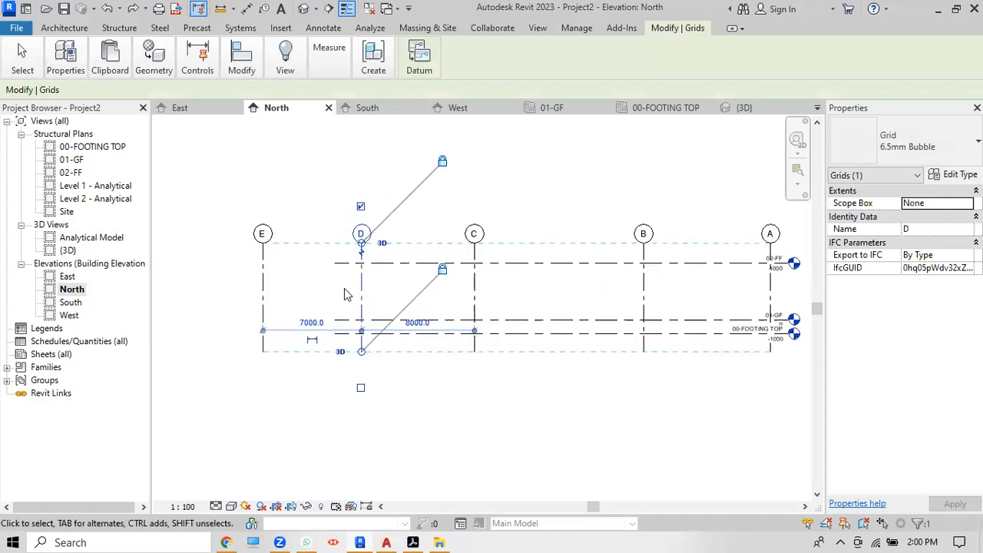
{"action": "left_click", "coordinate": [519, 168]}
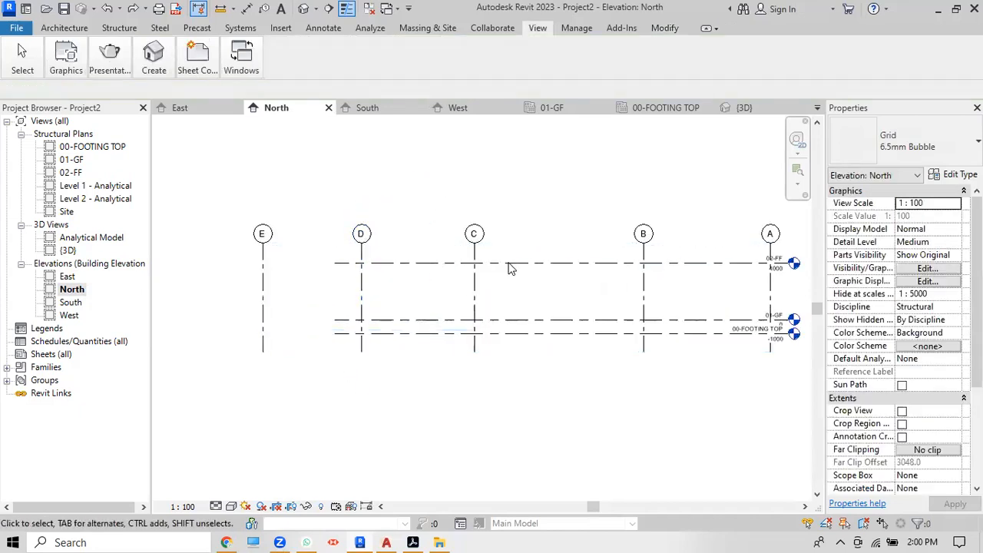
{"action": "left_click", "coordinate": [516, 263]}
{"action": "left_click_drag", "start_coordinate": [335, 263], "coordinate": [235, 263]}
{"action": "left_click", "coordinate": [207, 375]}
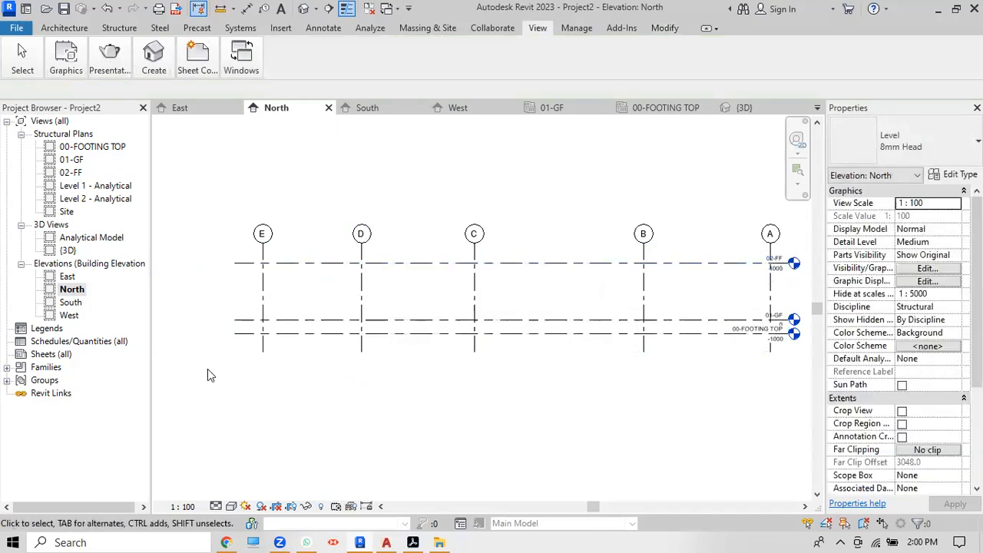
Step: Open the South elevation and then the West elevation
{"action": "double_click", "coordinate": [73, 304]}
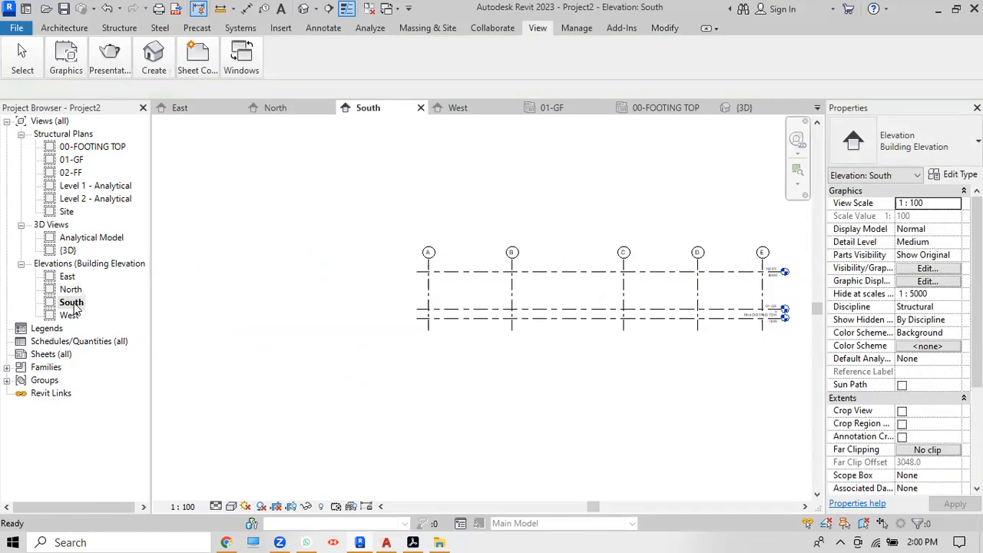
{"action": "double_click", "coordinate": [69, 316]}
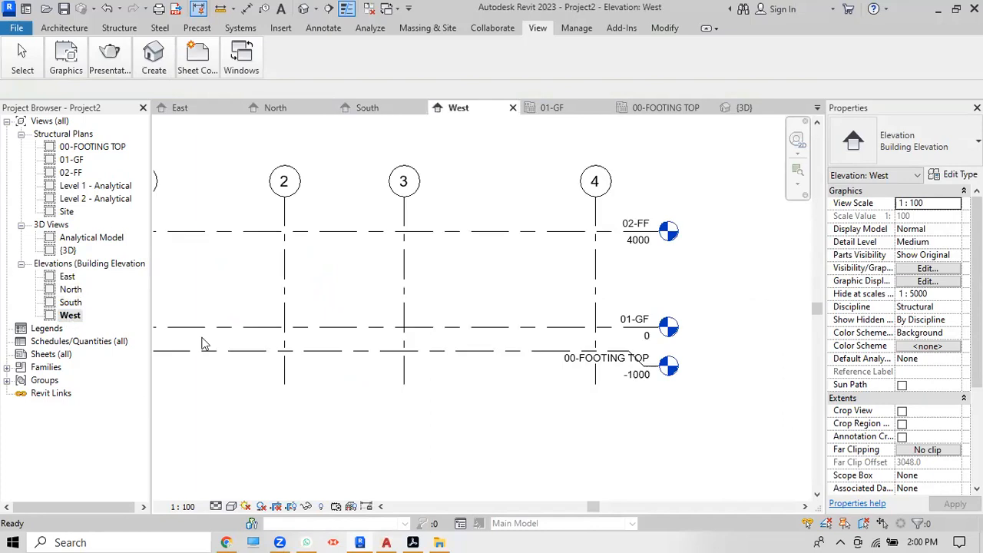
{"action": "scroll", "coordinate": [631, 337], "scroll_direction": "down", "scroll_amount": 2}
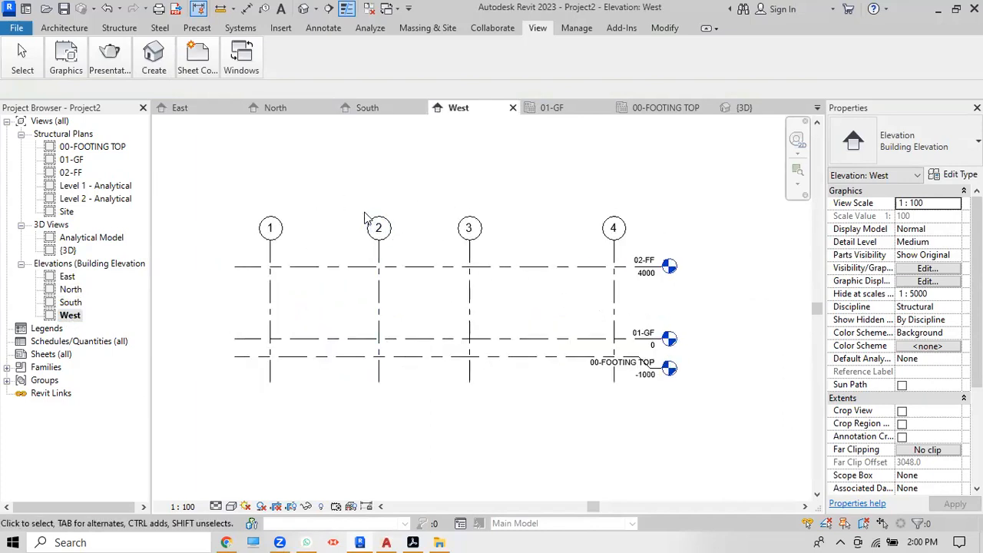
{"action": "mouse_move", "coordinate": [16, 48]}
Step: Start Save As > Project and browse to the Downloads\BASIC CONTENT folder
{"action": "left_click", "coordinate": [19, 27]}
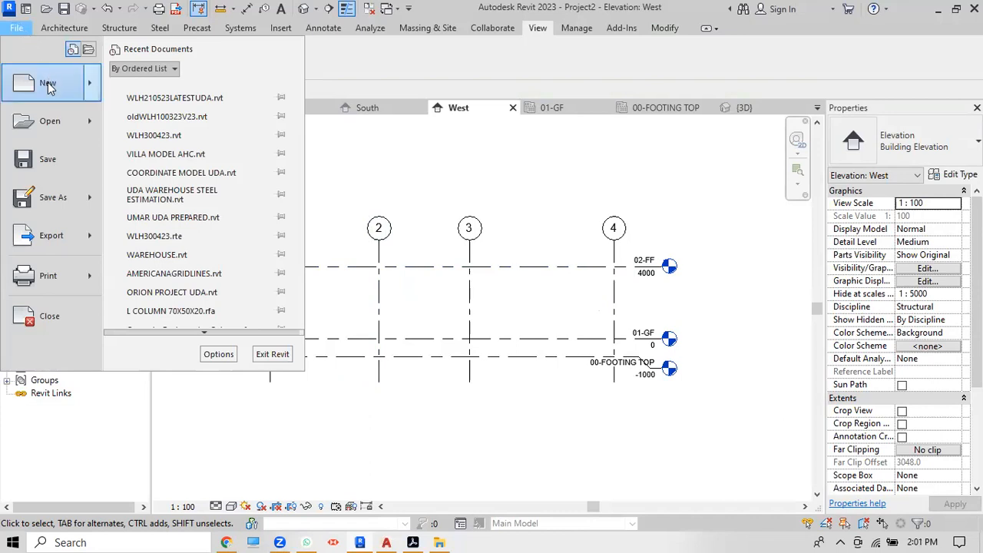
{"action": "mouse_move", "coordinate": [77, 200]}
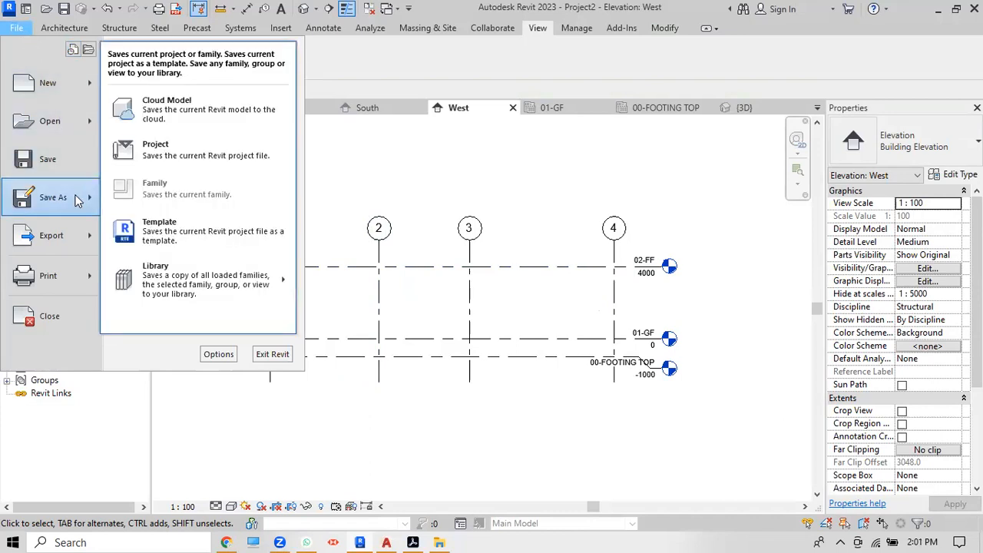
{"action": "left_click", "coordinate": [182, 154]}
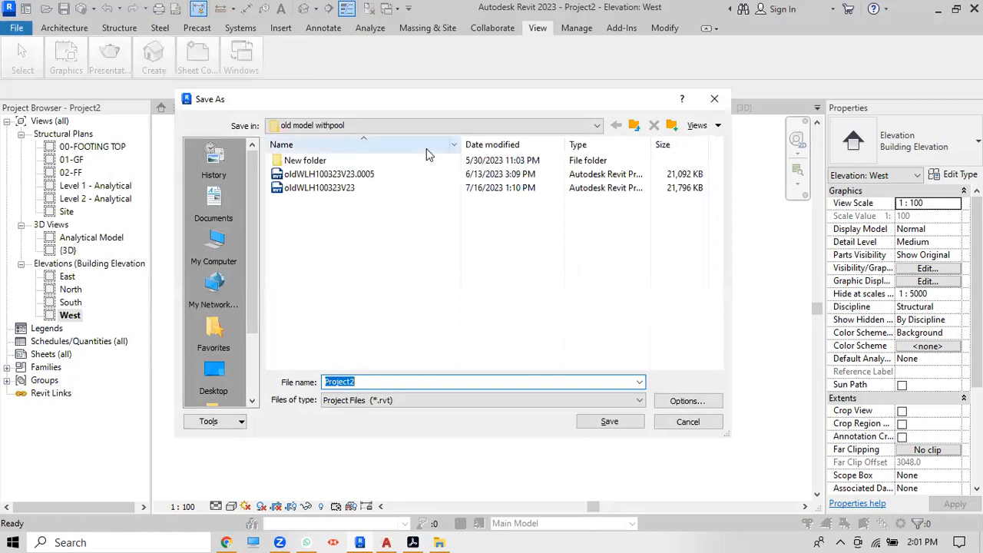
{"action": "left_click", "coordinate": [597, 125]}
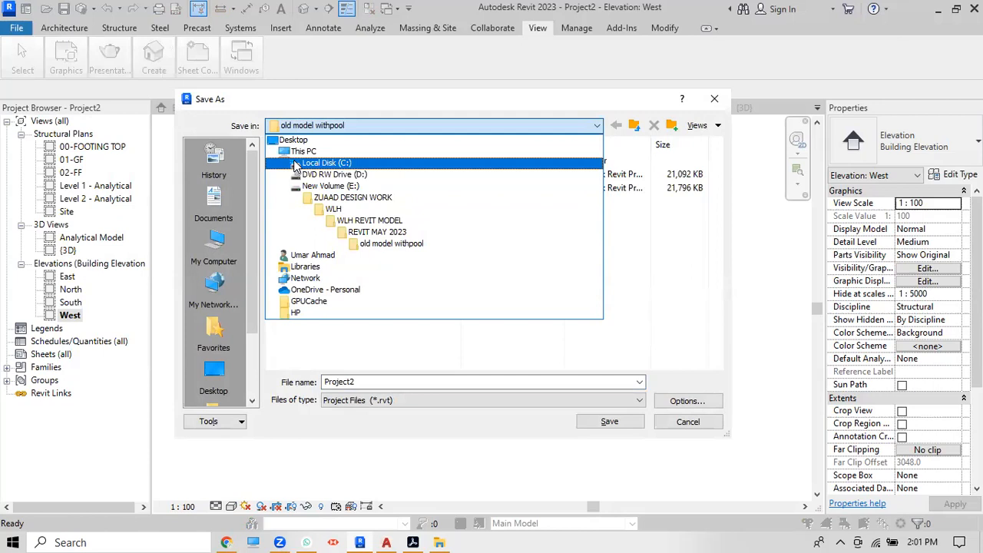
{"action": "left_click", "coordinate": [223, 249]}
{"action": "left_click", "coordinate": [224, 248]}
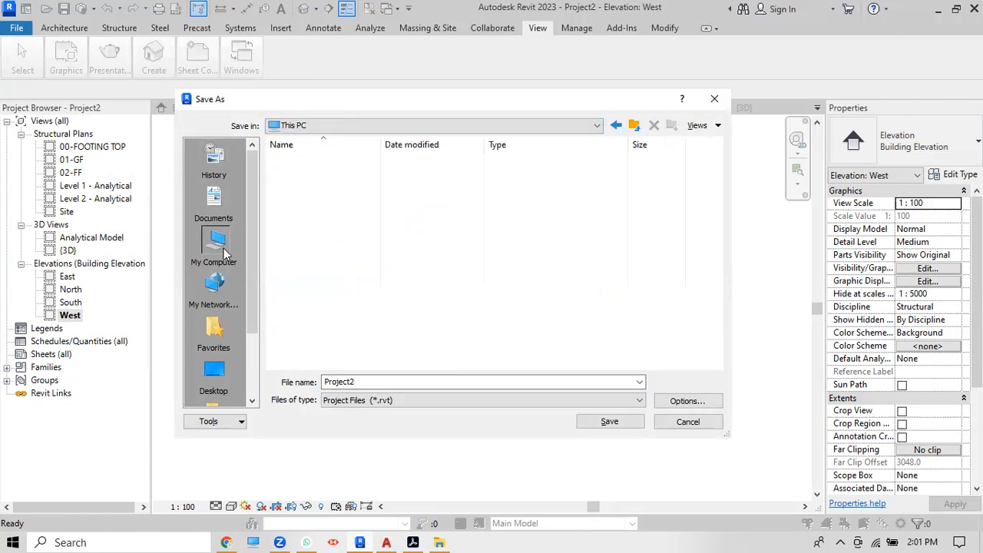
{"action": "left_click", "coordinate": [307, 217]}
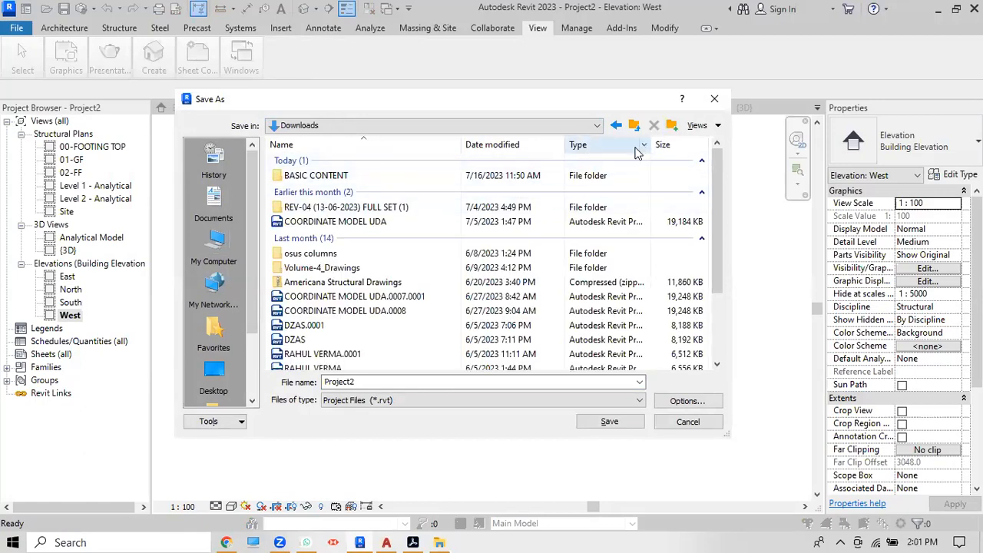
{"action": "double_click", "coordinate": [366, 177]}
Step: Name the project 'BIM REVIT INTRO', set maximum backups to 1, and save
{"action": "left_click", "coordinate": [400, 382]}
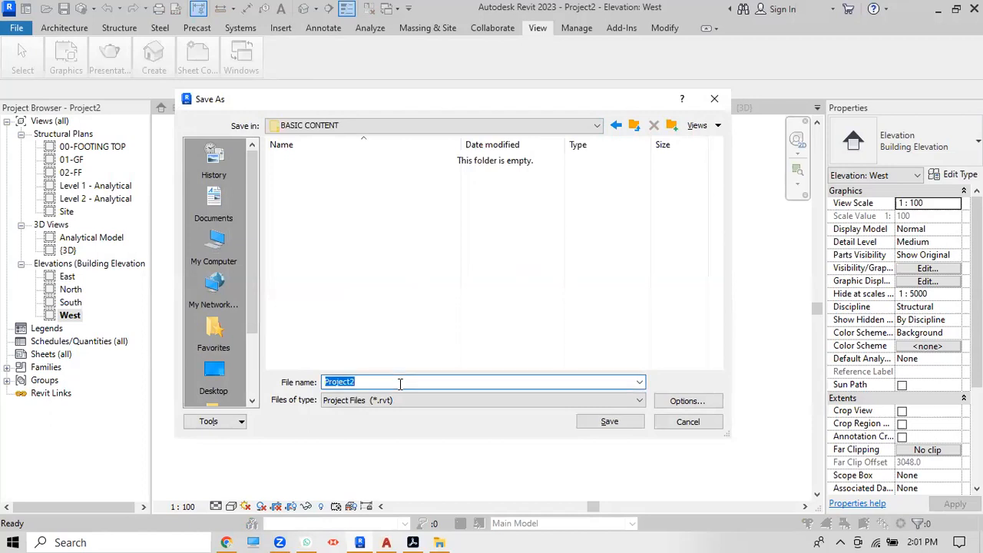
{"action": "type", "text": "B"}
{"action": "type", "text": "IM REVIT INTR"}
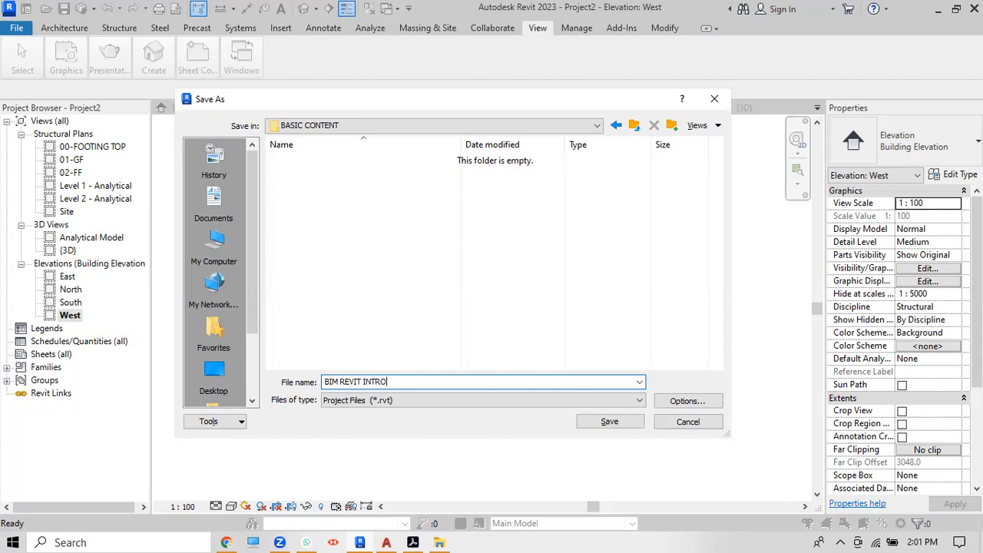
{"action": "type", "text": "O"}
{"action": "left_click", "coordinate": [678, 402]}
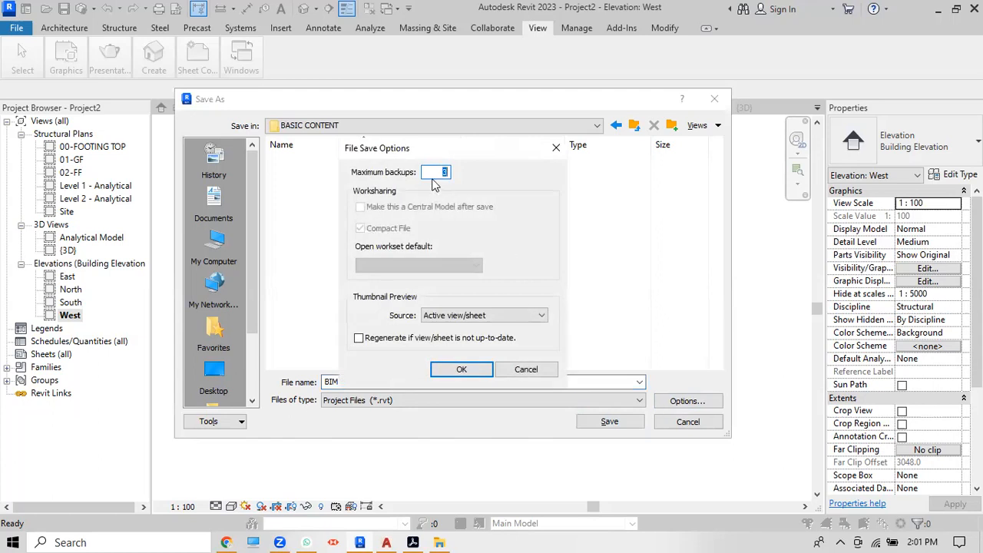
{"action": "type", "text": "1"}
{"action": "left_click", "coordinate": [465, 369]}
{"action": "left_click", "coordinate": [607, 422]}
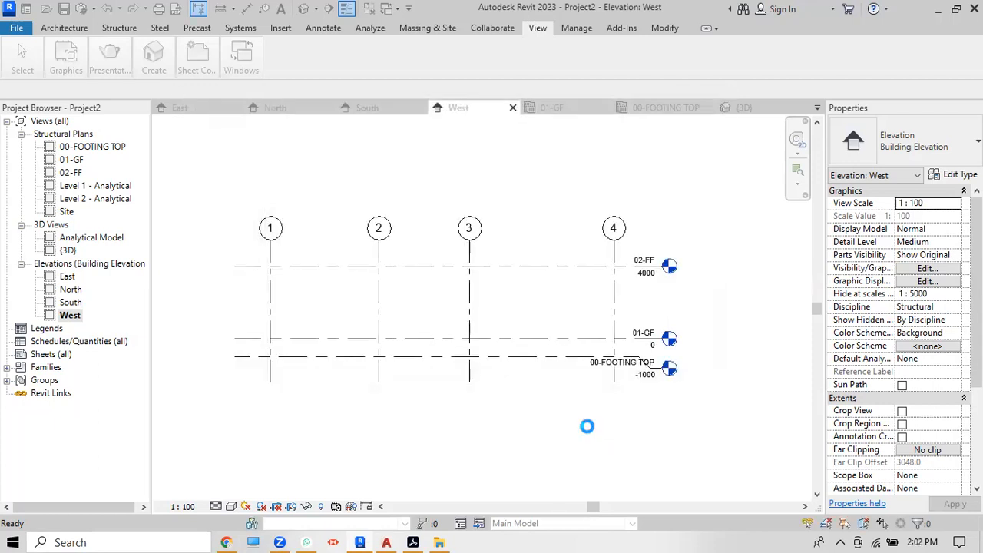
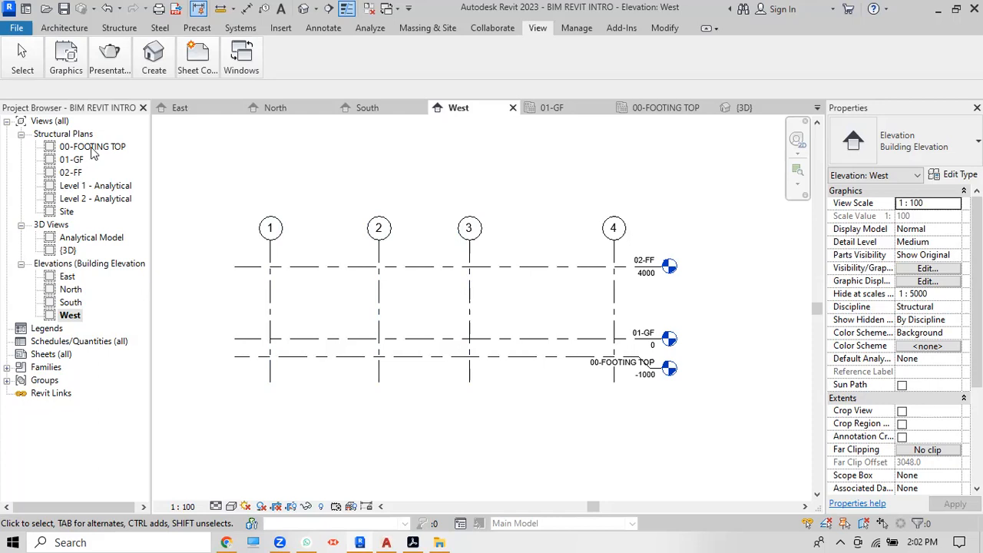
Step: From the Structure tab, open the 00-FOOTING TOP structural plan in the Project Browser
{"action": "left_click", "coordinate": [119, 28]}
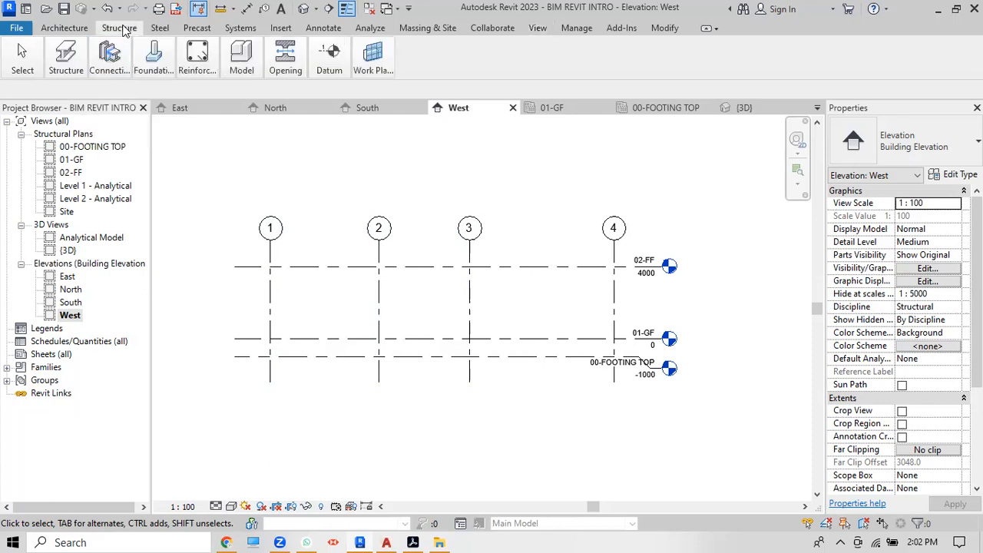
{"action": "mouse_move", "coordinate": [154, 69]}
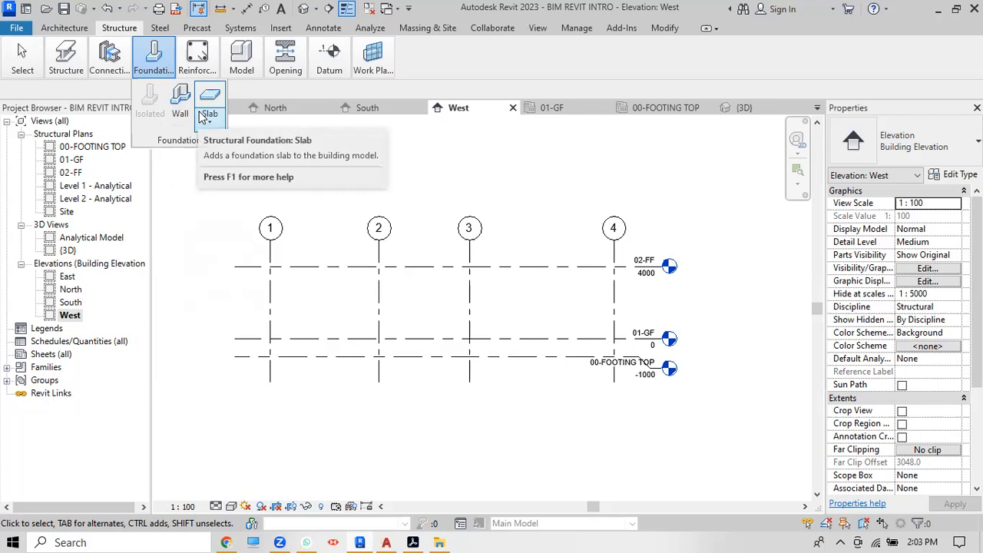
{"action": "double_click", "coordinate": [104, 150]}
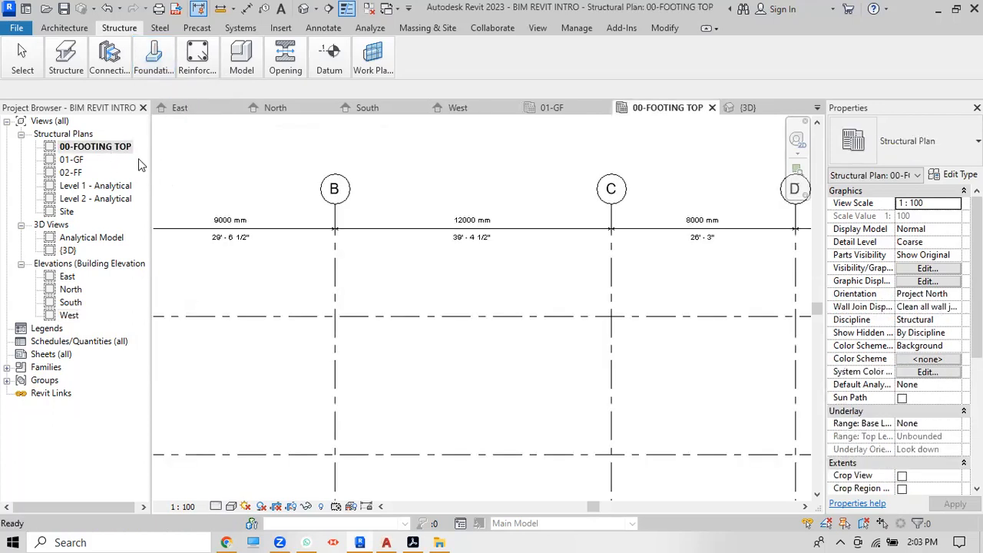
Step: Place an 1800 x 1200 x 450mm rectangular isolated footing at grid E/1, then exit placement
{"action": "scroll", "coordinate": [302, 199], "scroll_direction": "down", "scroll_amount": 3}
{"action": "left_click", "coordinate": [163, 69]}
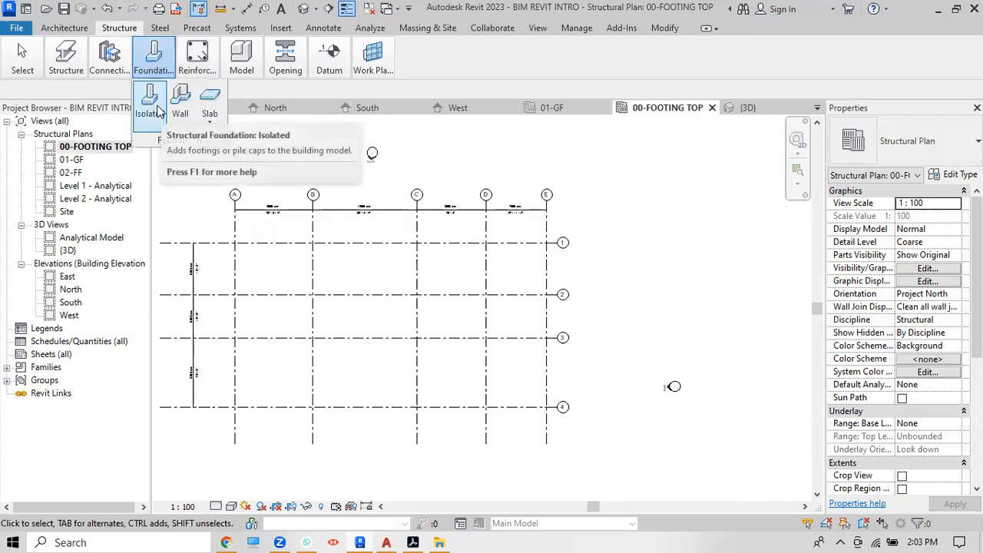
{"action": "left_click", "coordinate": [157, 112]}
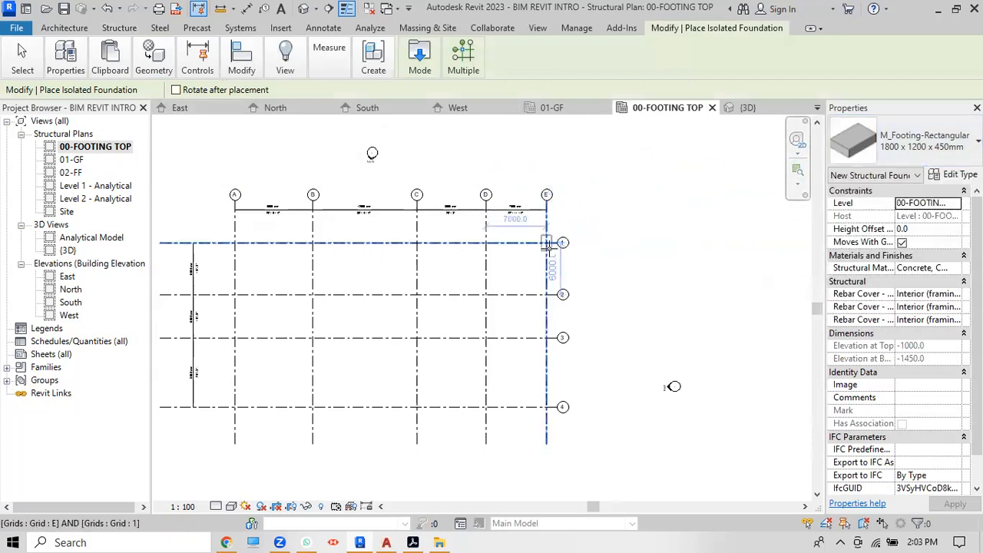
{"action": "scroll", "coordinate": [548, 246], "scroll_direction": "up", "scroll_amount": 2}
{"action": "scroll", "coordinate": [548, 246], "scroll_direction": "up", "scroll_amount": 2}
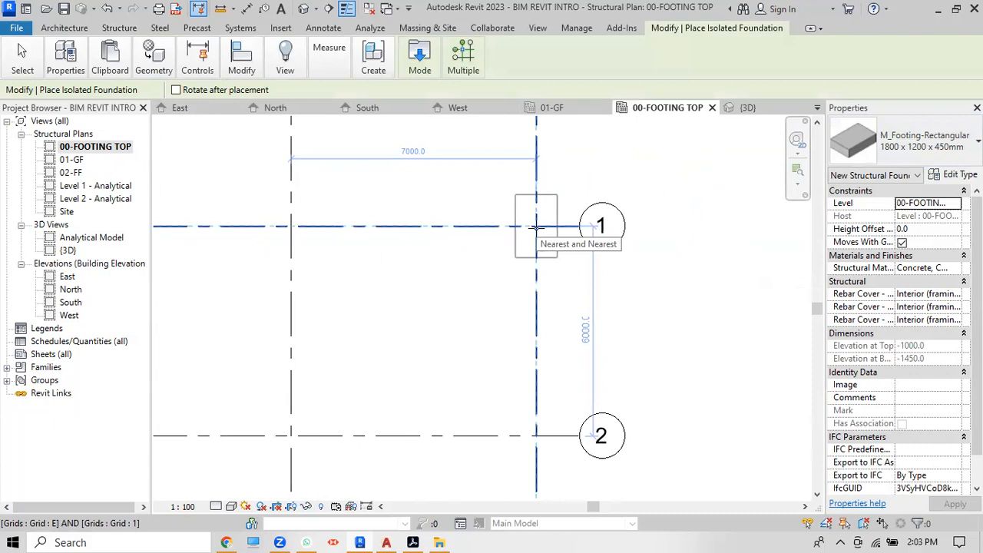
{"action": "left_click", "coordinate": [536, 227]}
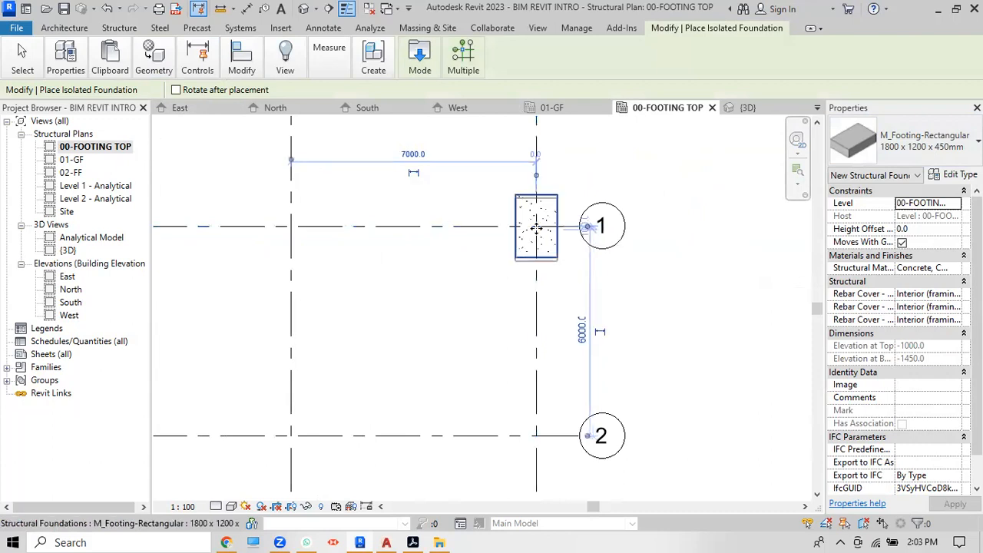
{"action": "right_click", "coordinate": [630, 189]}
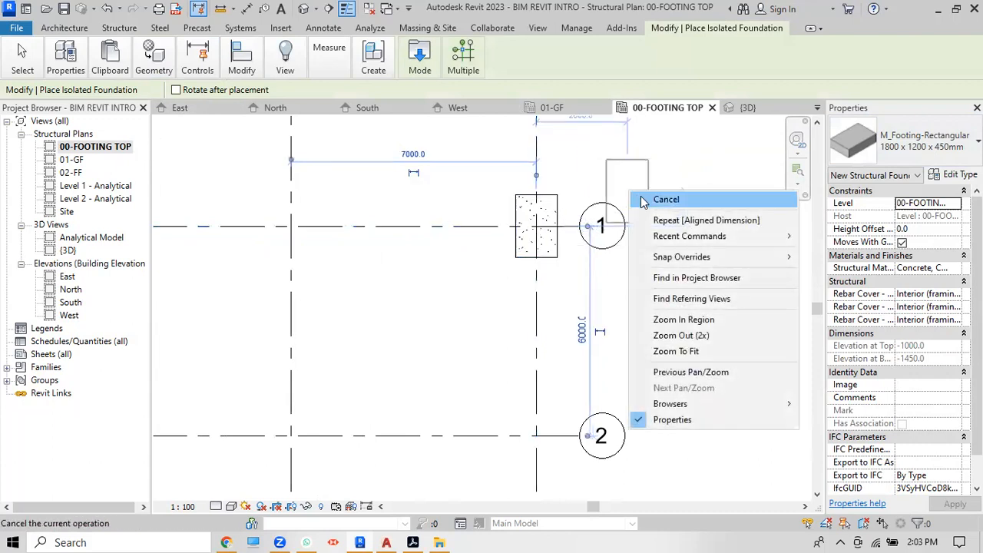
{"action": "left_click", "coordinate": [642, 198]}
{"action": "right_click", "coordinate": [664, 169]}
{"action": "left_click", "coordinate": [670, 175]}
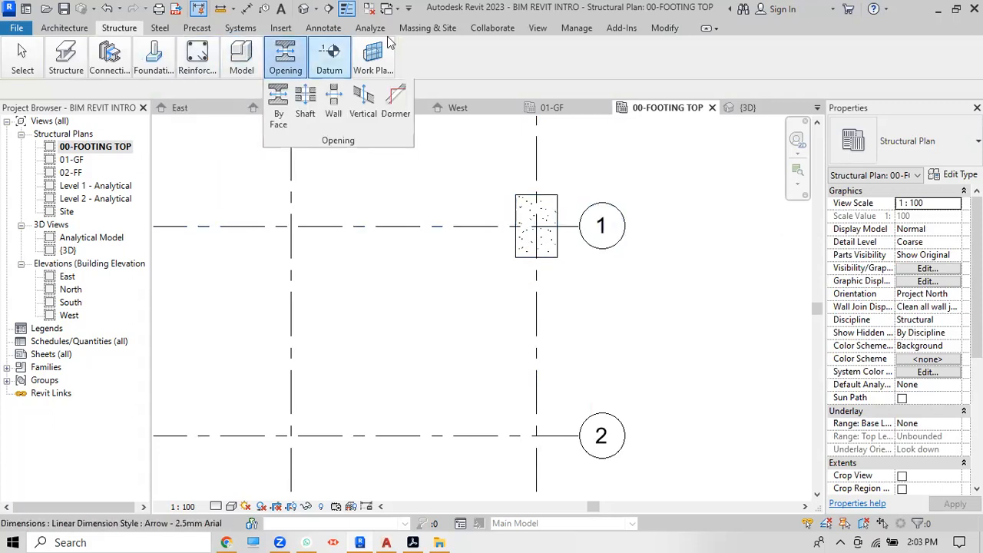
Step: Align the footing's top edge to grid 1 and its right edge to grid E
{"action": "left_click", "coordinate": [655, 29]}
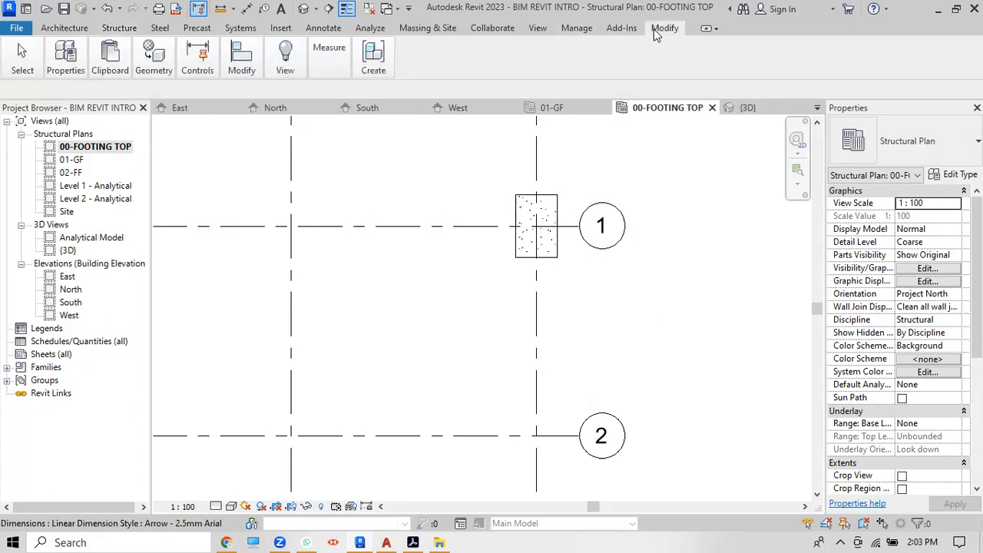
{"action": "mouse_move", "coordinate": [238, 62]}
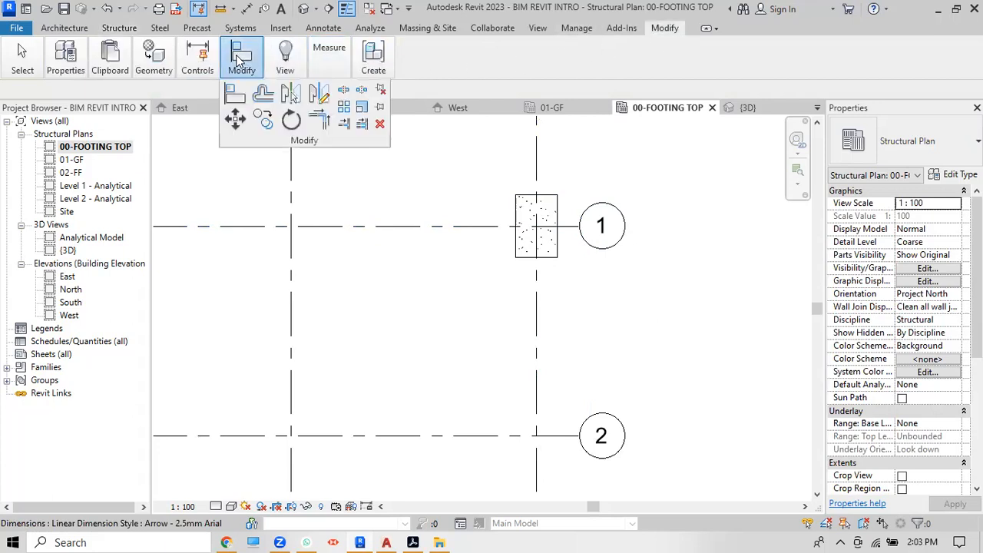
{"action": "left_click", "coordinate": [236, 93]}
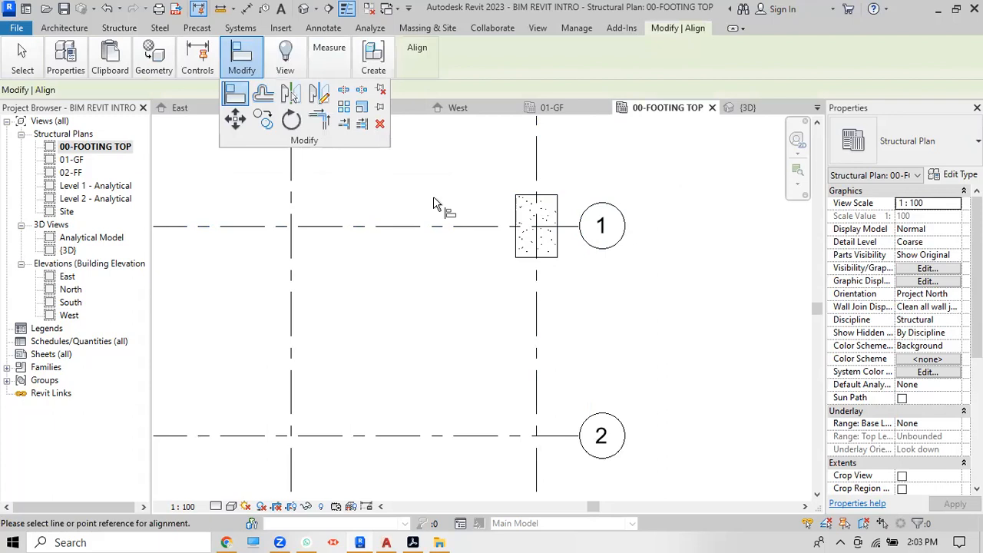
{"action": "left_click", "coordinate": [487, 230]}
{"action": "left_click", "coordinate": [529, 197]}
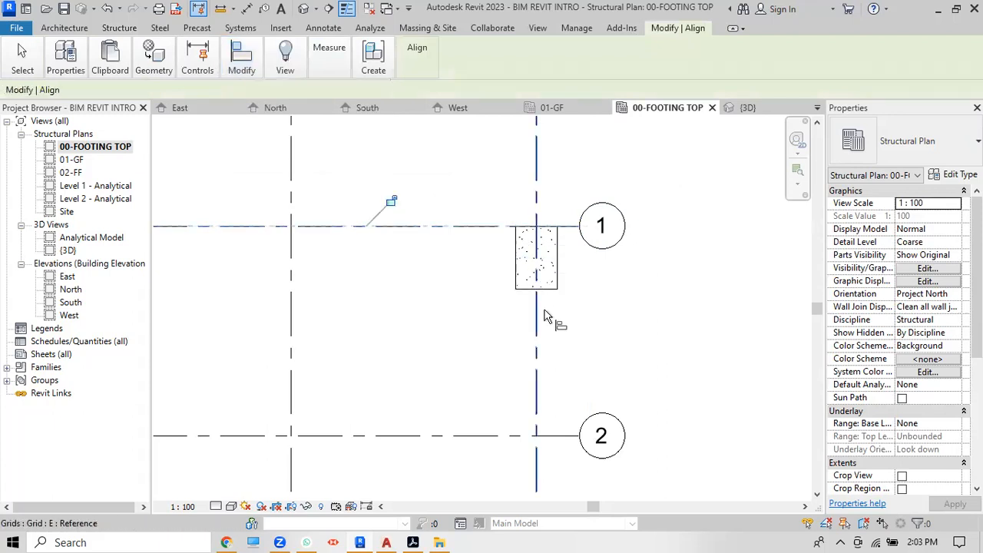
{"action": "left_click", "coordinate": [536, 326]}
{"action": "left_click", "coordinate": [558, 255]}
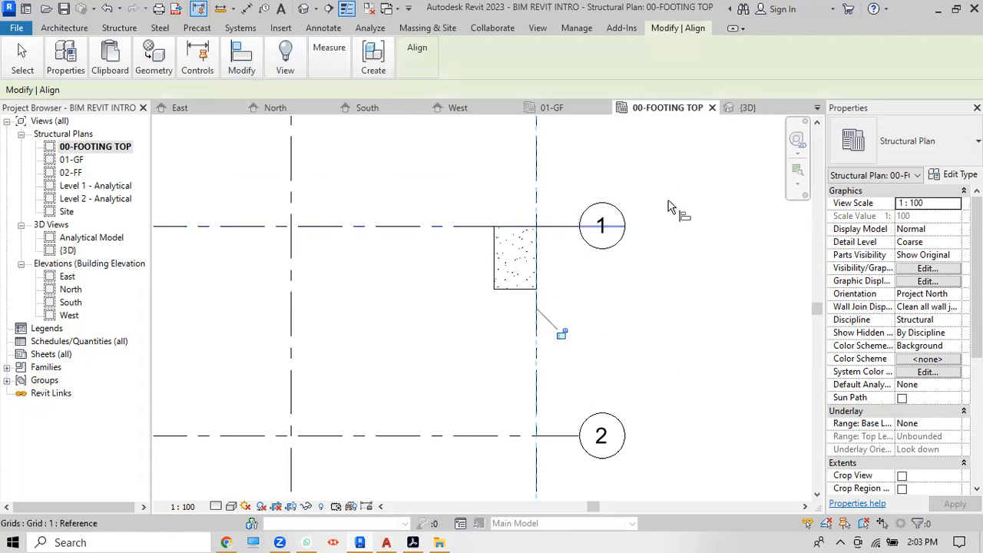
{"action": "scroll", "coordinate": [670, 207], "scroll_direction": "down", "scroll_amount": 2}
{"action": "right_click", "coordinate": [666, 147]}
{"action": "left_click", "coordinate": [676, 157]}
{"action": "right_click", "coordinate": [677, 152]}
{"action": "left_click", "coordinate": [682, 159]}
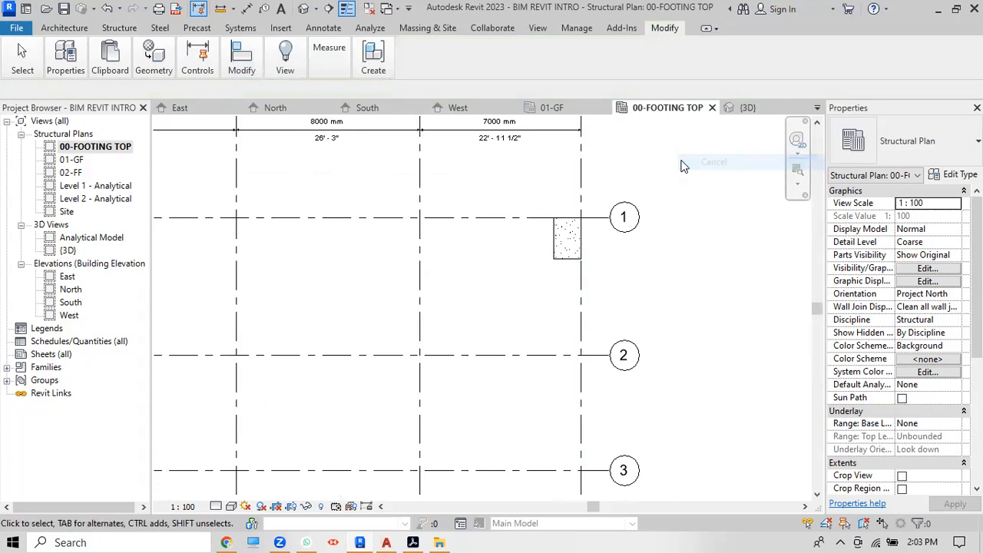
Step: Select the aligned footing at grid E/1
{"action": "scroll", "coordinate": [684, 166], "scroll_direction": "down", "scroll_amount": 1}
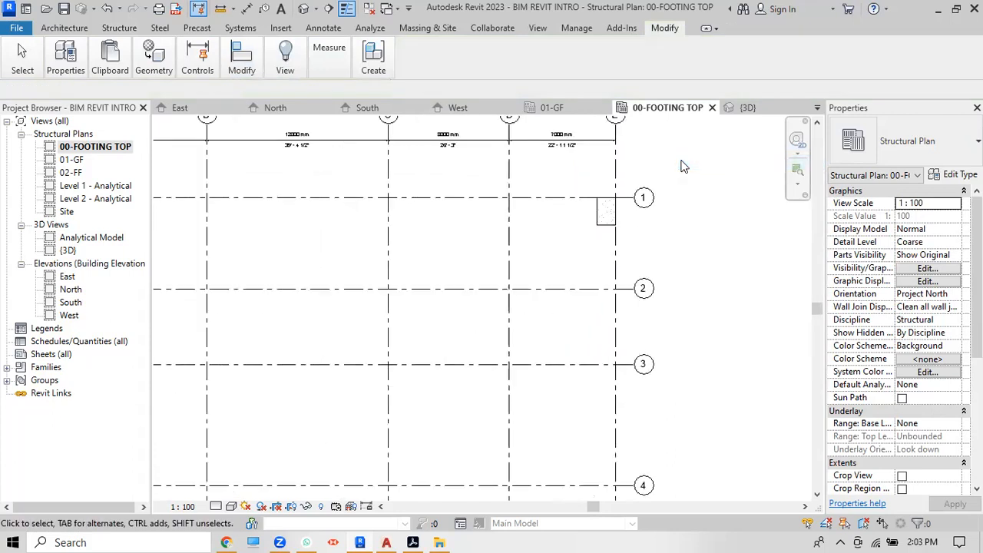
{"action": "scroll", "coordinate": [684, 167], "scroll_direction": "down", "scroll_amount": 2}
{"action": "scroll", "coordinate": [684, 167], "scroll_direction": "up", "scroll_amount": 1}
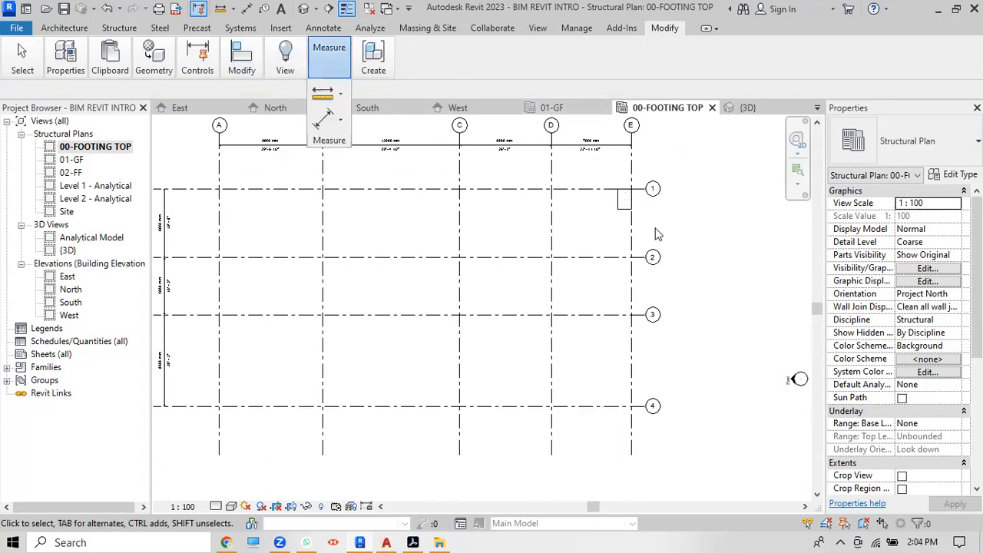
{"action": "scroll", "coordinate": [657, 235], "scroll_direction": "down", "scroll_amount": 1}
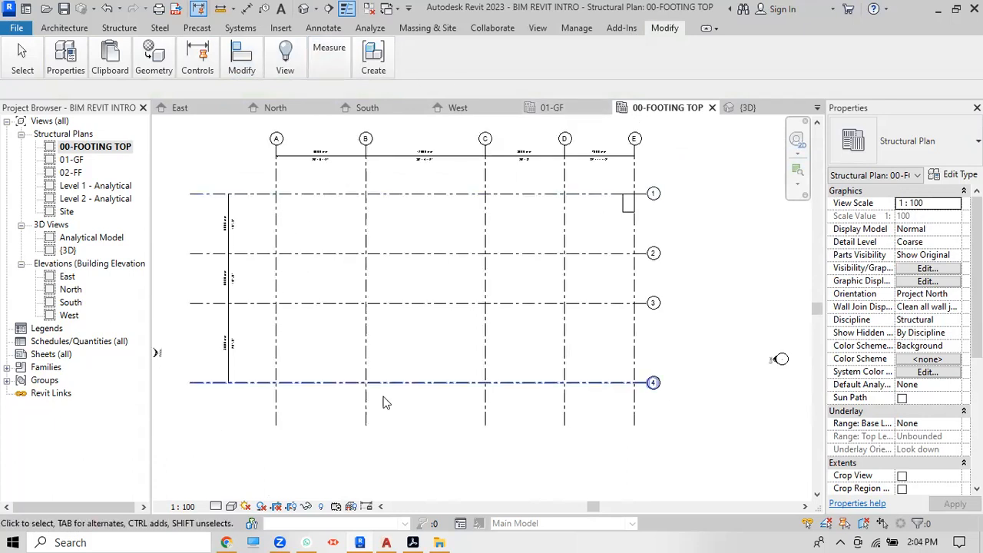
{"action": "left_click", "coordinate": [627, 213]}
Step: Delete the single footing and place isolated footings at all grid intersections A–E/1–4
{"action": "key", "text": "Delete"}
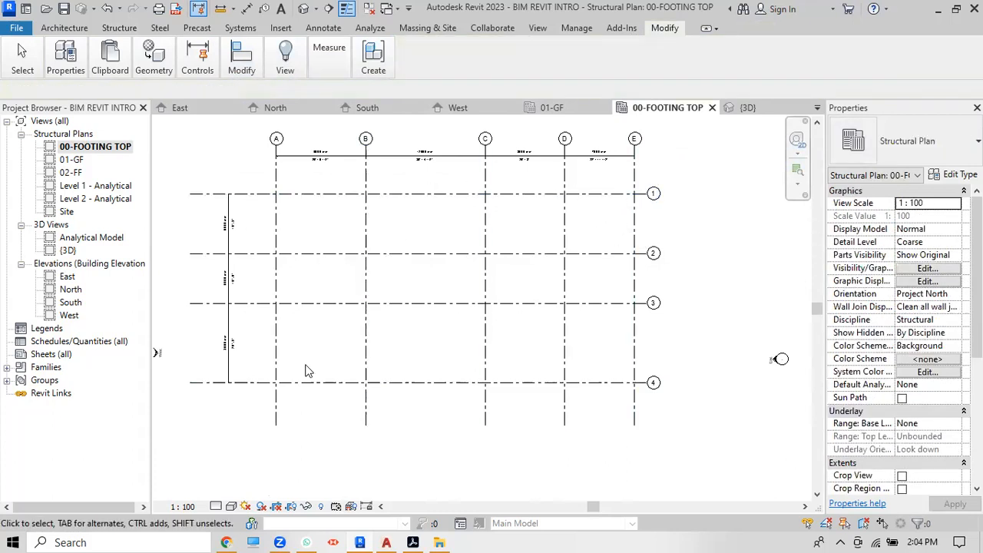
{"action": "left_click", "coordinate": [123, 30]}
{"action": "mouse_move", "coordinate": [159, 68]}
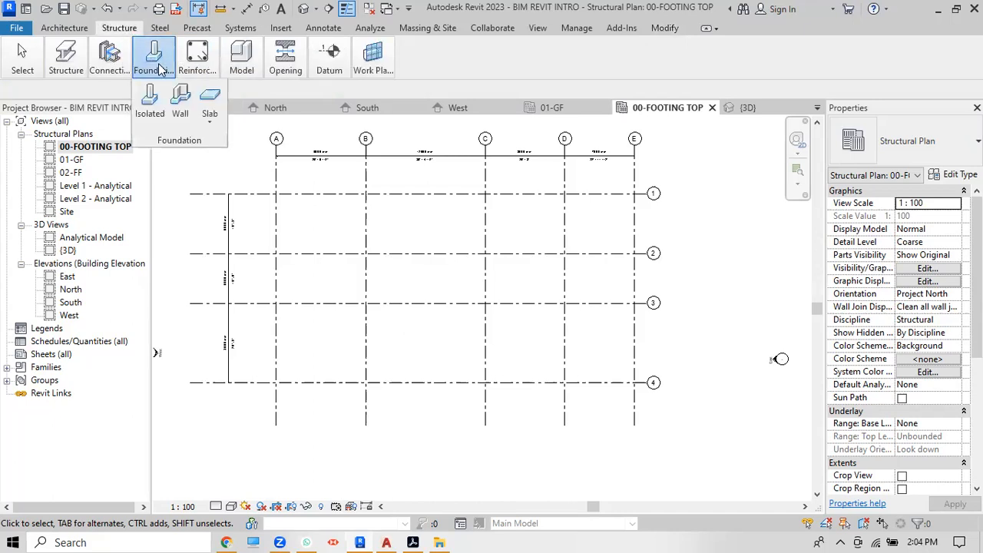
{"action": "left_click", "coordinate": [148, 99]}
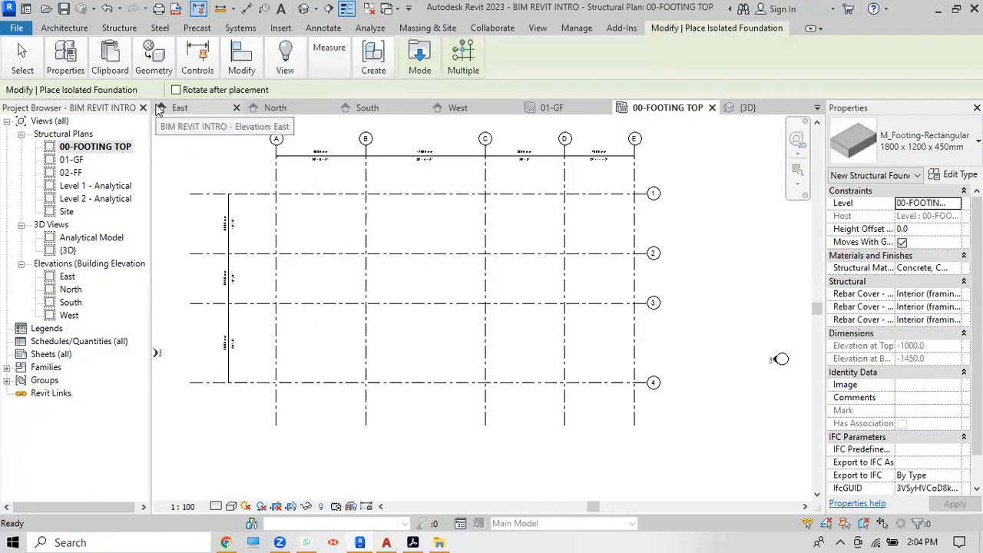
{"action": "mouse_move", "coordinate": [470, 63]}
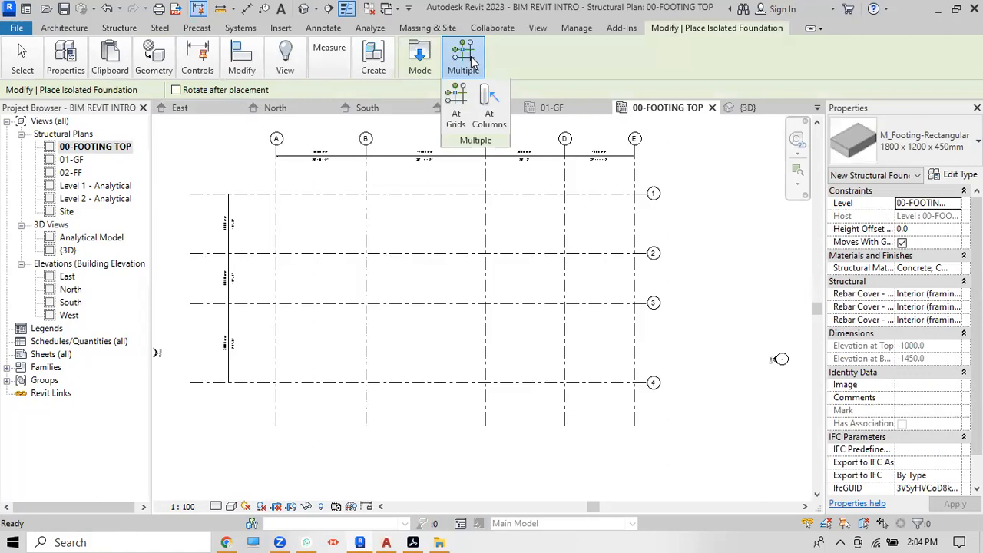
{"action": "left_click", "coordinate": [457, 111]}
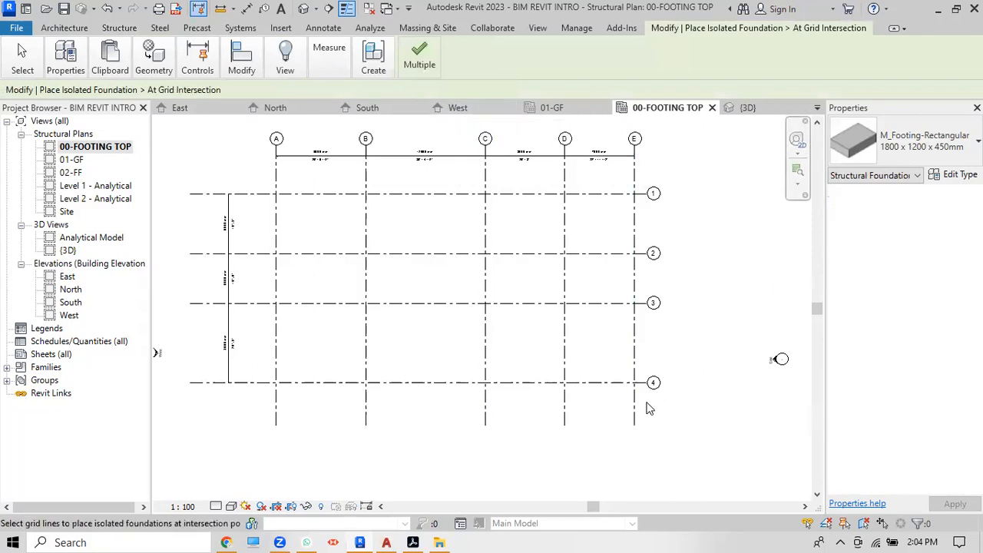
{"action": "left_click_drag", "start_coordinate": [647, 416], "coordinate": [242, 174]}
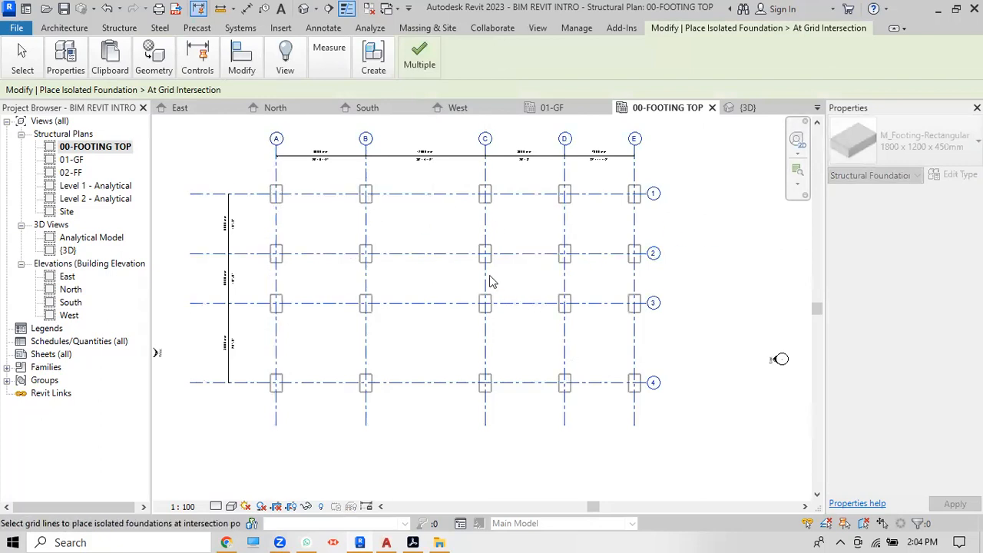
{"action": "mouse_move", "coordinate": [421, 54]}
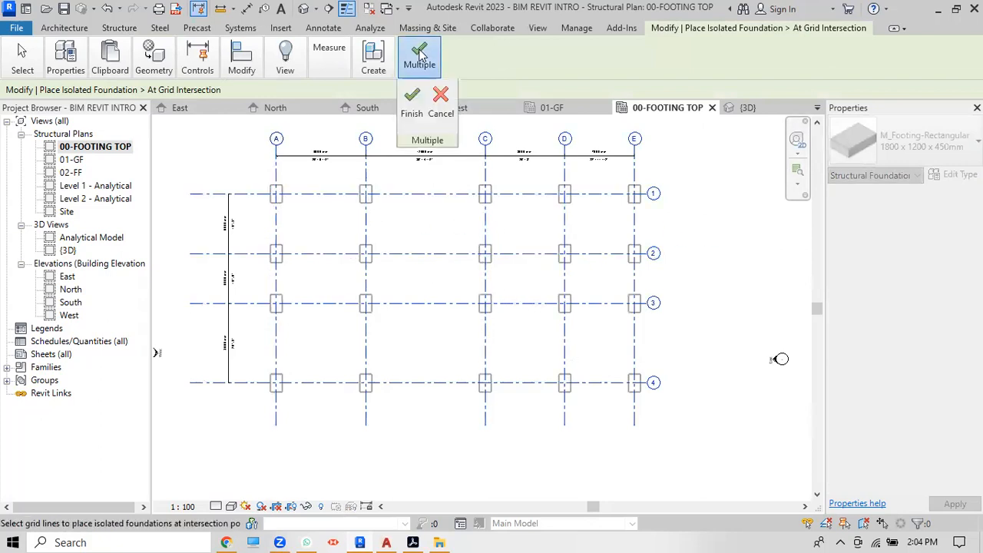
{"action": "left_click", "coordinate": [411, 101]}
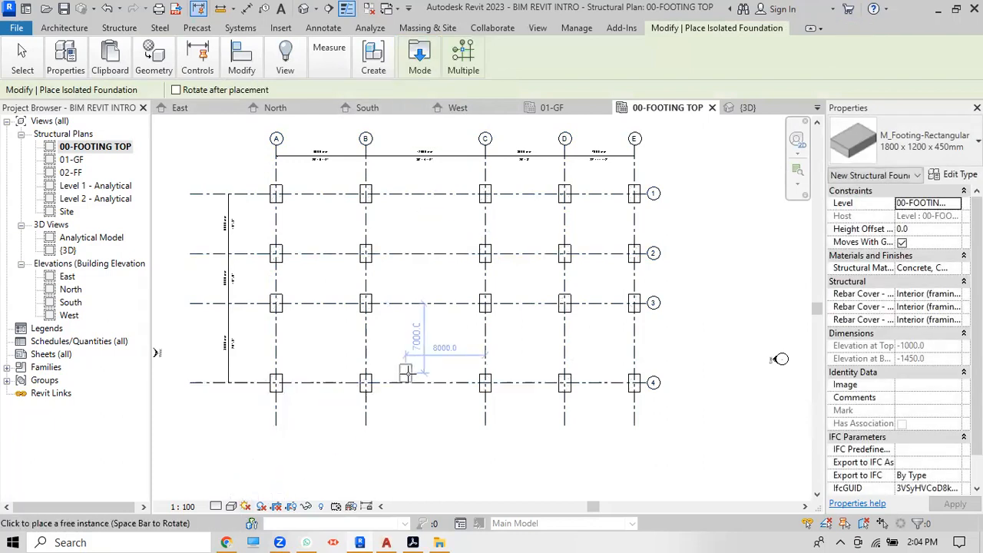
{"action": "key", "text": "Escape"}
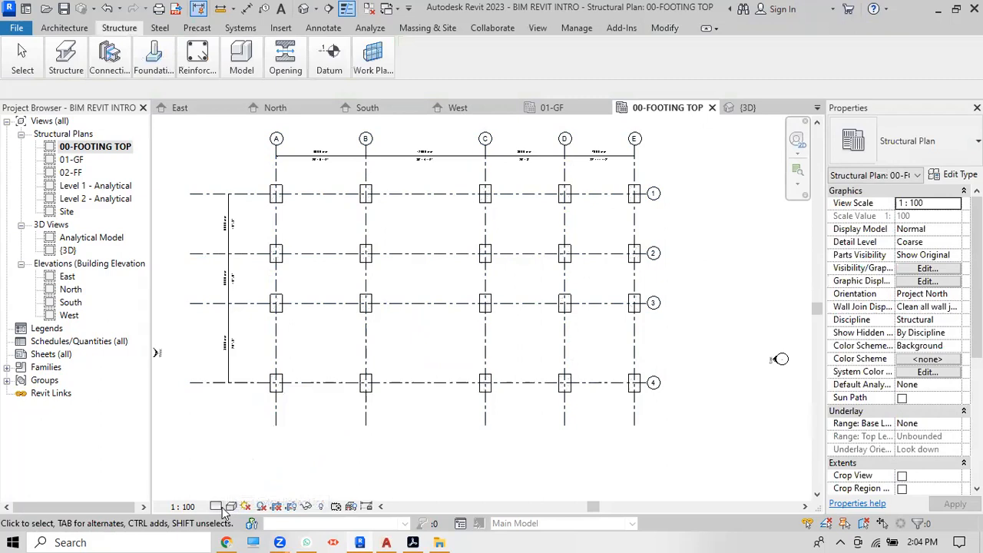
Step: Show the plan's footings shaded and open the default 3D view
{"action": "left_click", "coordinate": [216, 507]}
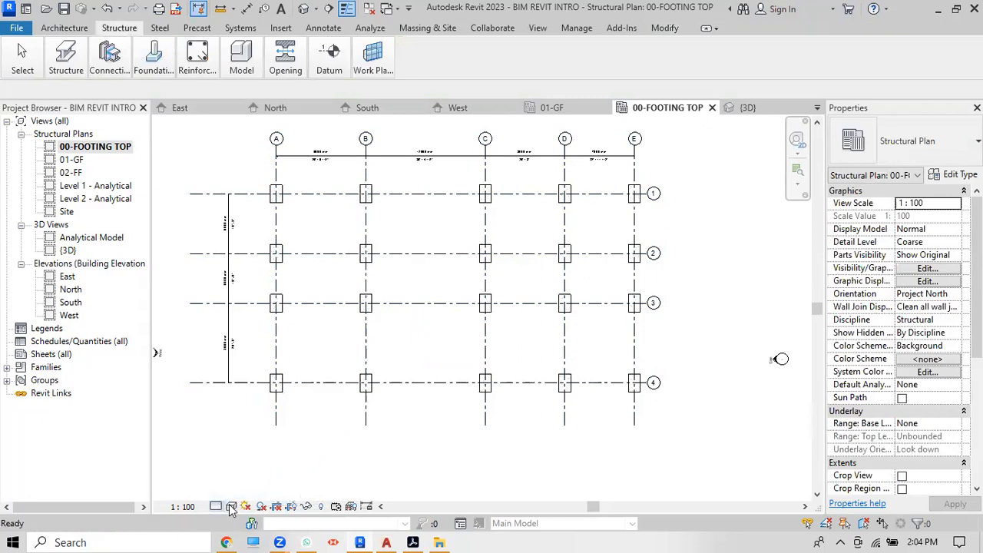
{"action": "left_click", "coordinate": [231, 509]}
{"action": "left_click", "coordinate": [240, 493]}
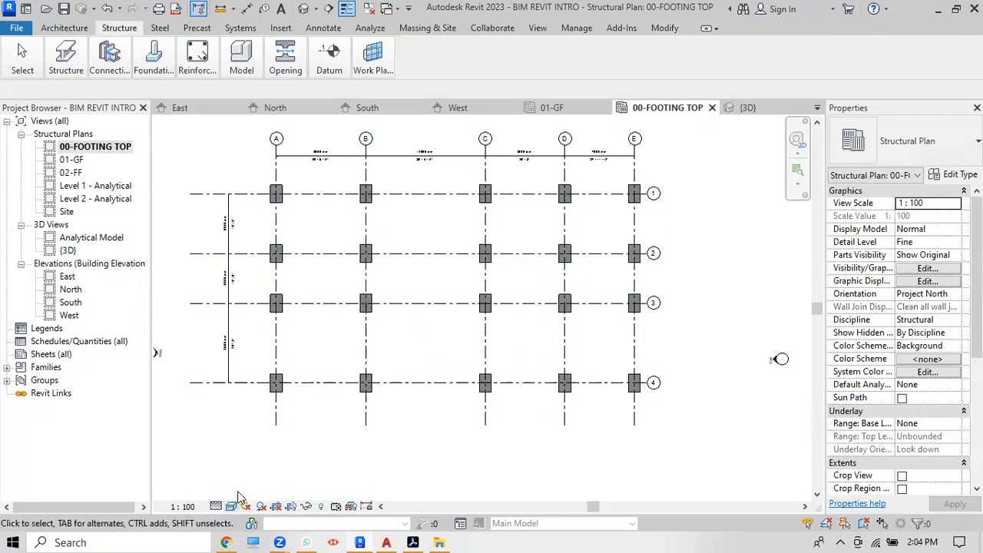
{"action": "left_click", "coordinate": [198, 56]}
{"action": "left_click", "coordinate": [303, 8]}
Step: Set the 3D view to Shaded and drag the 02-FF level head further left
{"action": "scroll", "coordinate": [716, 333], "scroll_direction": "up", "scroll_amount": 2}
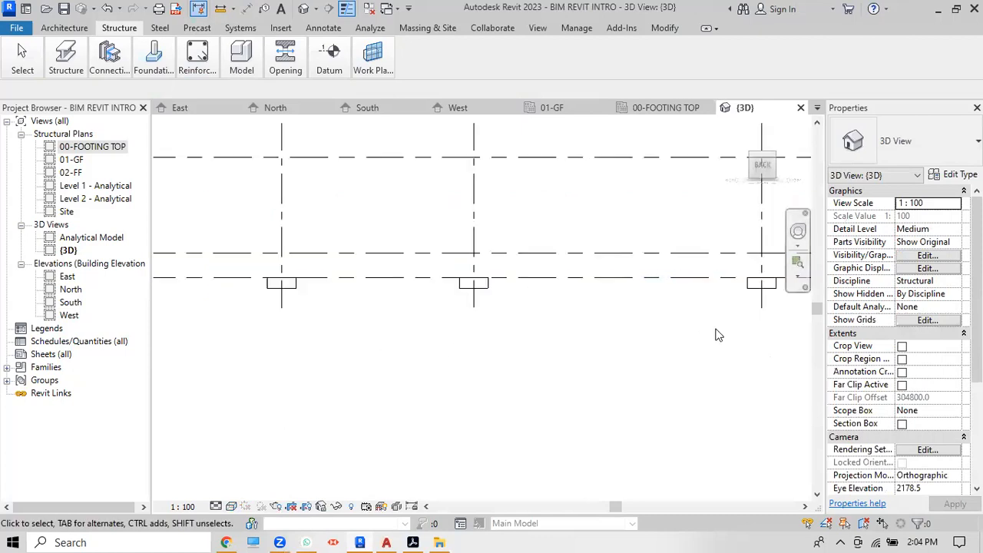
{"action": "left_click", "coordinate": [231, 507]}
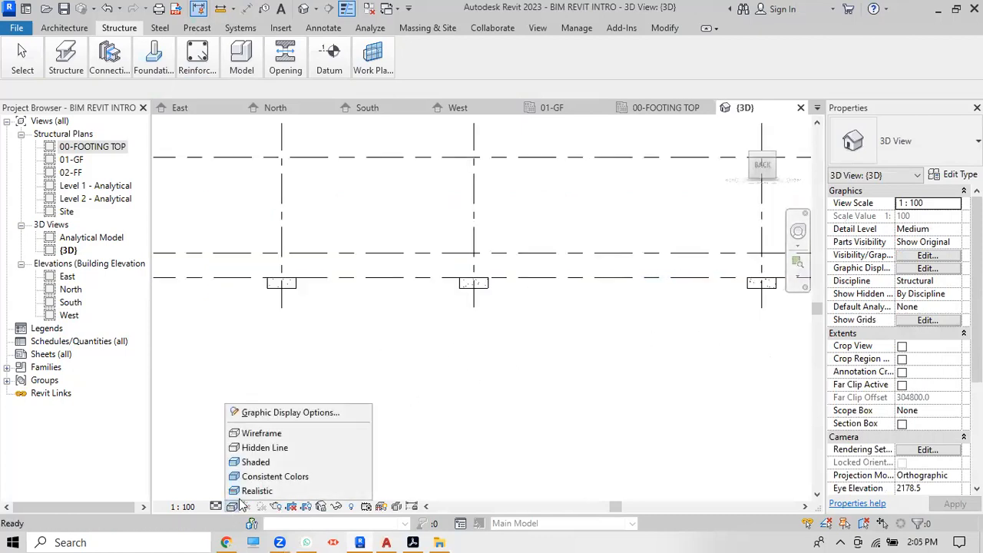
{"action": "left_click", "coordinate": [262, 463]}
{"action": "scroll", "coordinate": [447, 381], "scroll_direction": "down", "scroll_amount": 3}
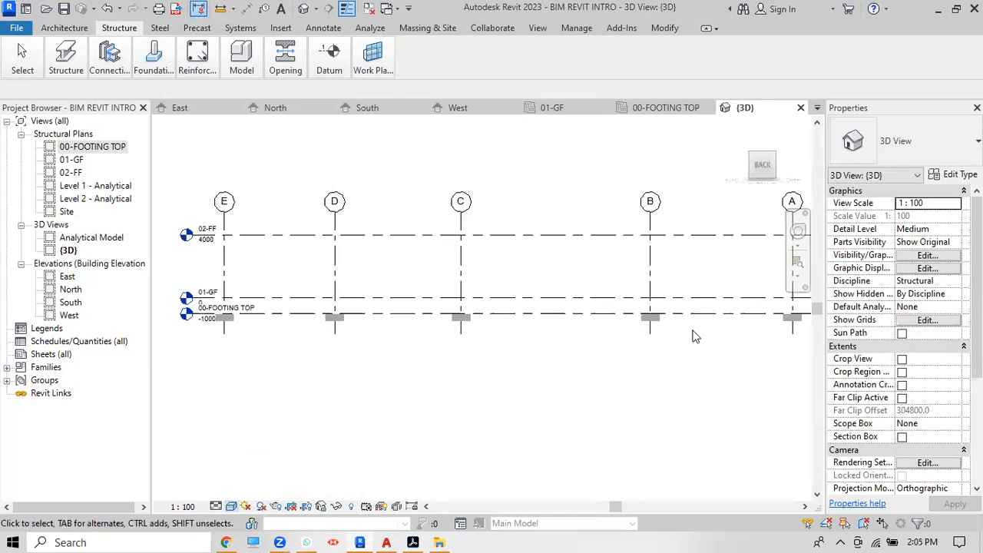
{"action": "scroll", "coordinate": [334, 336], "scroll_direction": "up", "scroll_amount": 3}
{"action": "scroll", "coordinate": [305, 329], "scroll_direction": "down", "scroll_amount": 3}
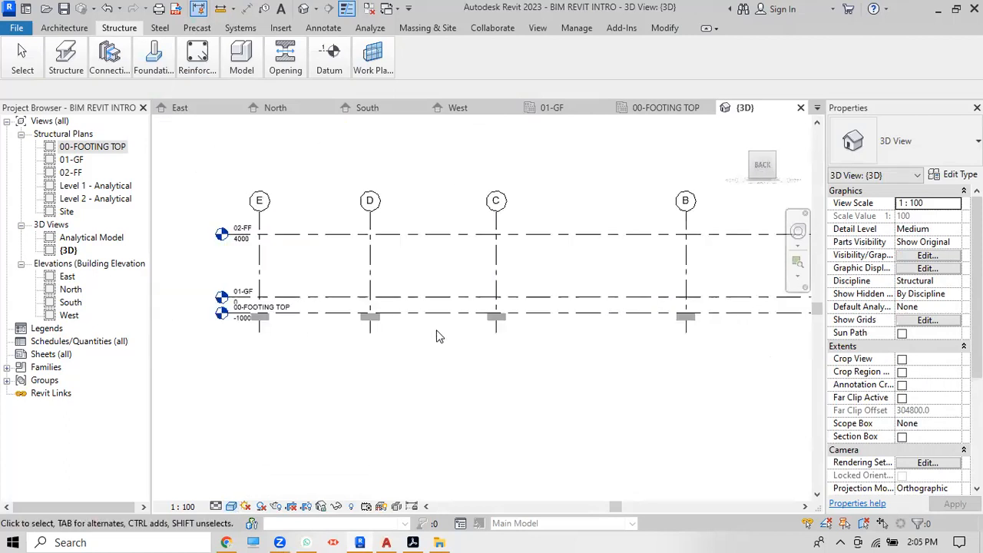
{"action": "left_click", "coordinate": [285, 238]}
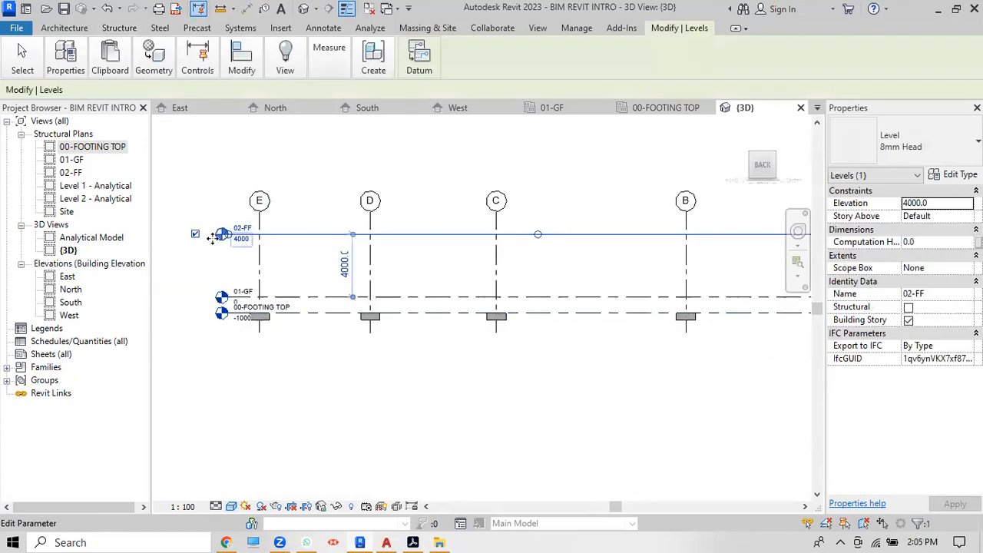
{"action": "scroll", "coordinate": [227, 240], "scroll_direction": "up", "scroll_amount": 4}
{"action": "scroll", "coordinate": [236, 258], "scroll_direction": "up", "scroll_amount": 1}
{"action": "scroll", "coordinate": [239, 247], "scroll_direction": "down", "scroll_amount": 2}
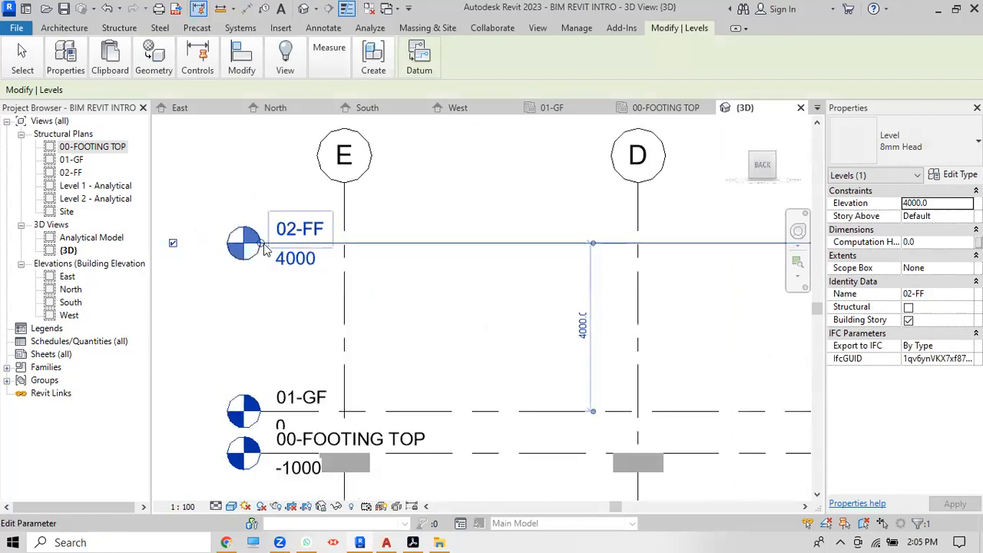
{"action": "left_click_drag", "start_coordinate": [240, 244], "coordinate": [173, 243]}
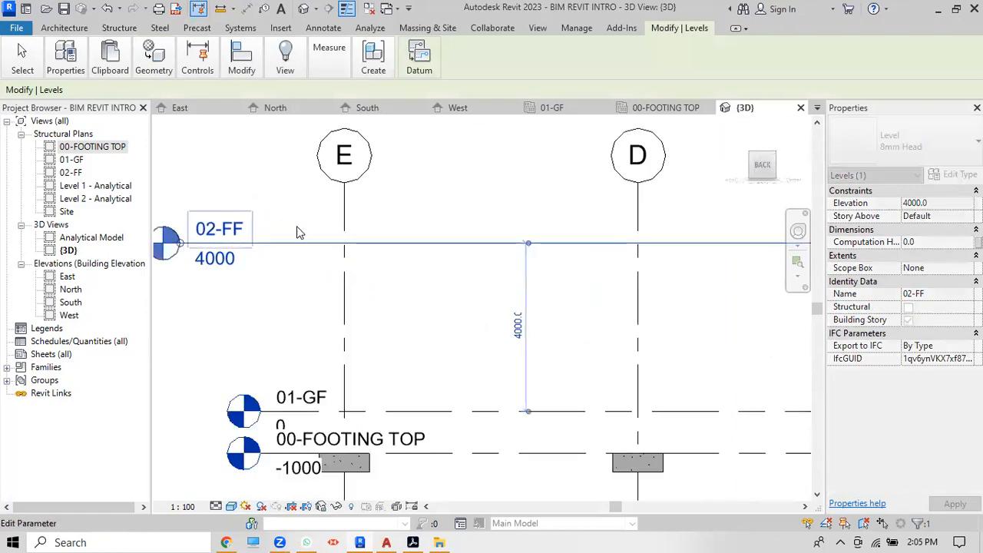
{"action": "scroll", "coordinate": [305, 300], "scroll_direction": "down", "scroll_amount": 2}
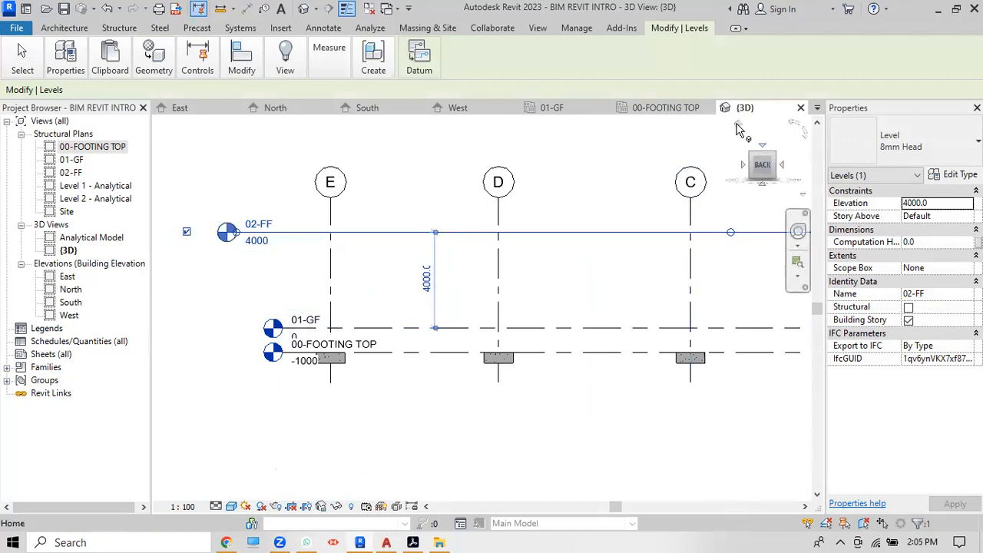
Step: Review the footings and levels from the ViewCube Home and Right views
{"action": "left_click", "coordinate": [736, 127]}
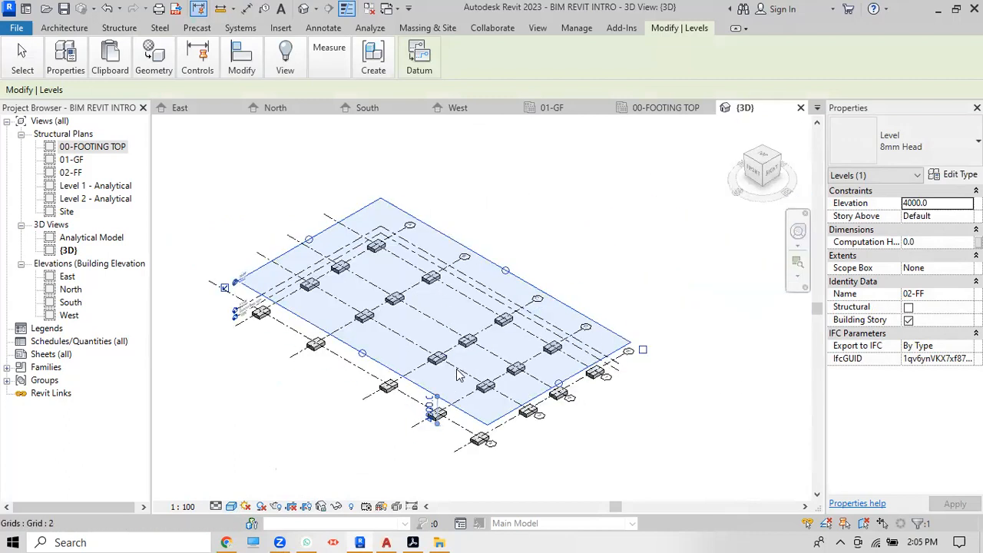
{"action": "left_click", "coordinate": [579, 449]}
{"action": "scroll", "coordinate": [453, 399], "scroll_direction": "up", "scroll_amount": 5}
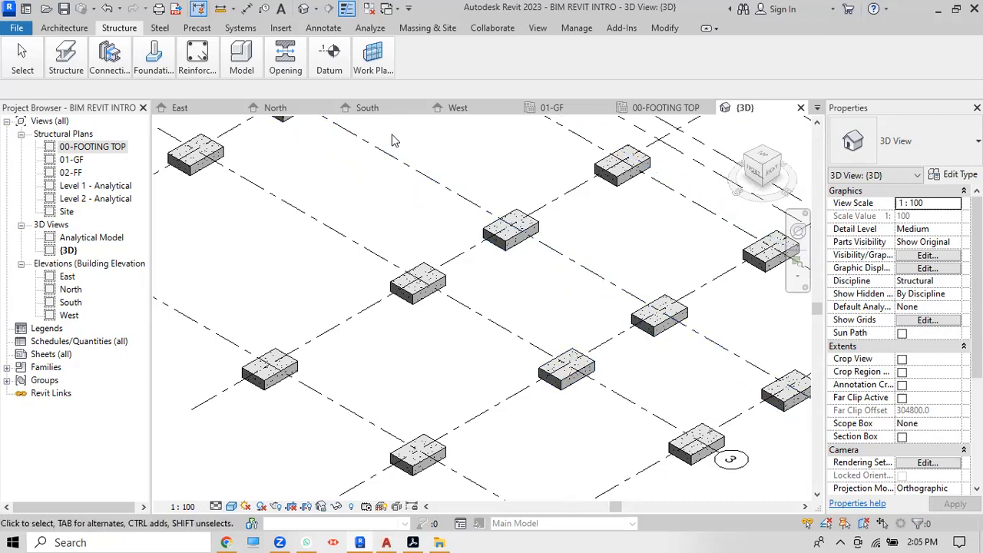
{"action": "left_click", "coordinate": [773, 175]}
{"action": "scroll", "coordinate": [645, 285], "scroll_direction": "down", "scroll_amount": 5}
{"action": "middle_click_drag", "start_coordinate": [387, 180], "coordinate": [462, 301]}
{"action": "scroll", "coordinate": [471, 323], "scroll_direction": "up", "scroll_amount": 6}
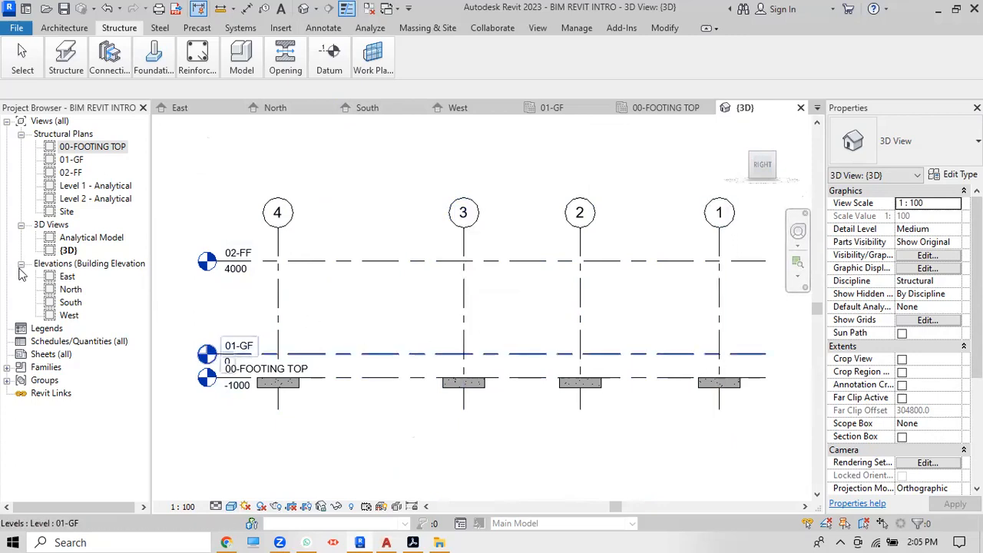
Step: Open the 01-GF structural plan
{"action": "double_click", "coordinate": [77, 160]}
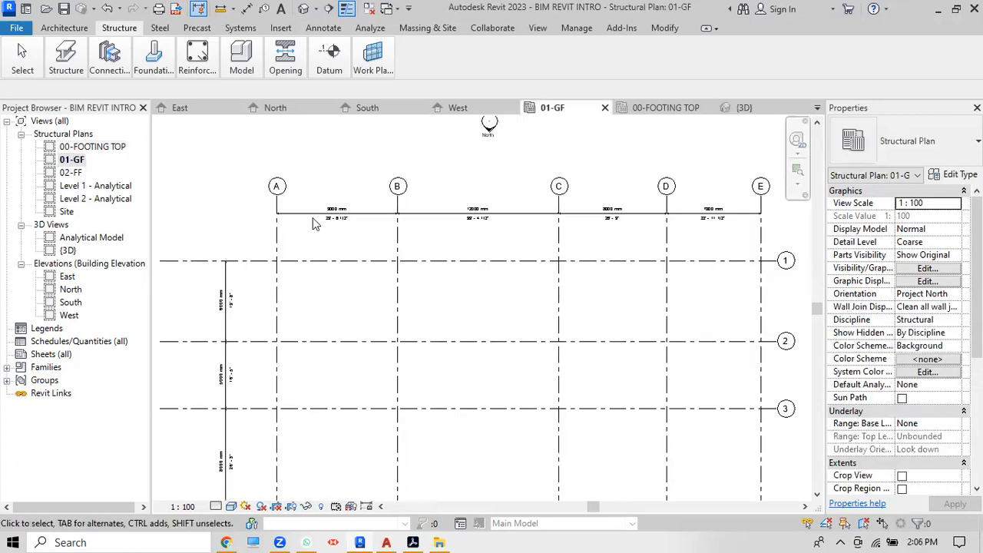
{"action": "scroll", "coordinate": [348, 222], "scroll_direction": "down", "scroll_amount": 2}
{"action": "scroll", "coordinate": [312, 254], "scroll_direction": "up", "scroll_amount": 2}
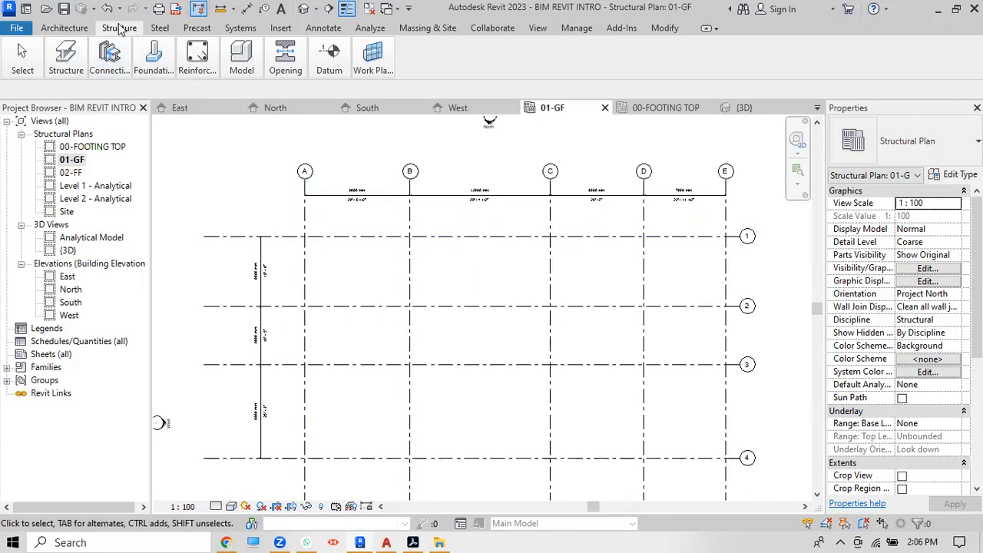
Step: Place an M_Concrete-Rectangular-Column 300 x 450mm at grid B/1
{"action": "mouse_move", "coordinate": [67, 70]}
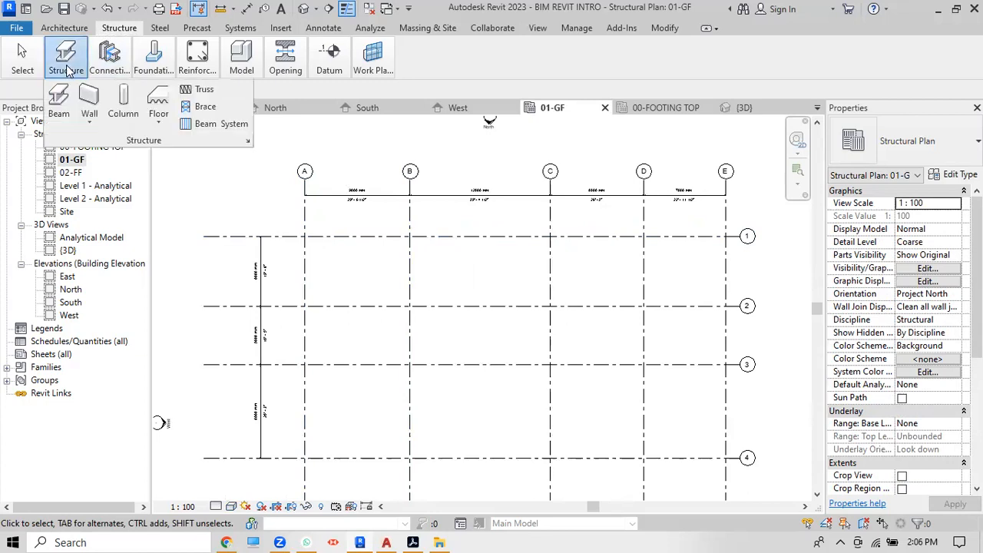
{"action": "left_click", "coordinate": [119, 114]}
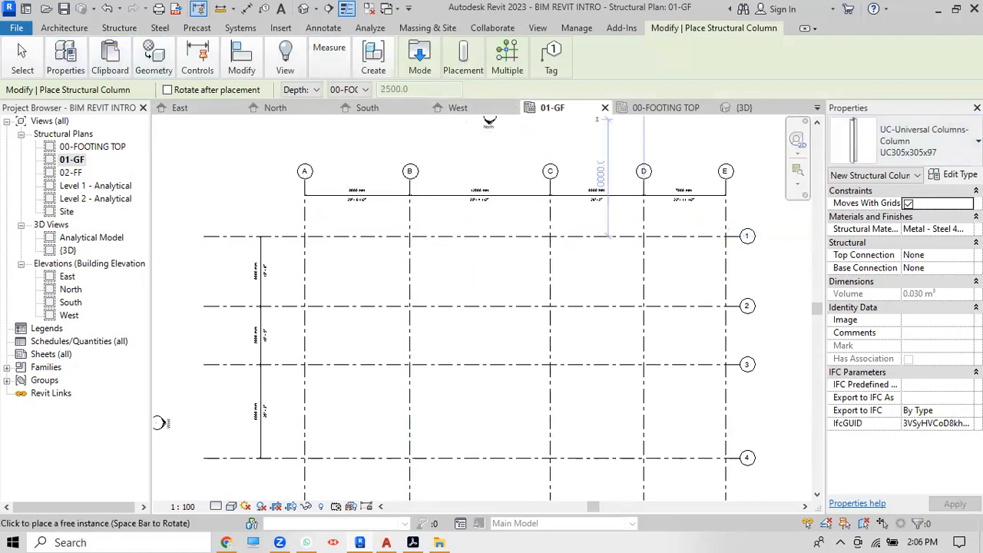
{"action": "left_click", "coordinate": [924, 153]}
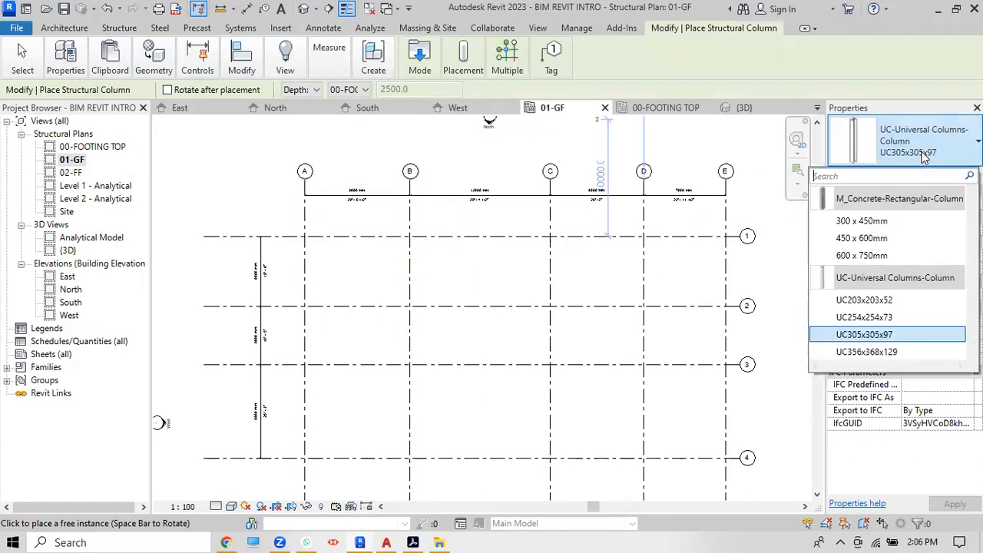
{"action": "left_click", "coordinate": [902, 223]}
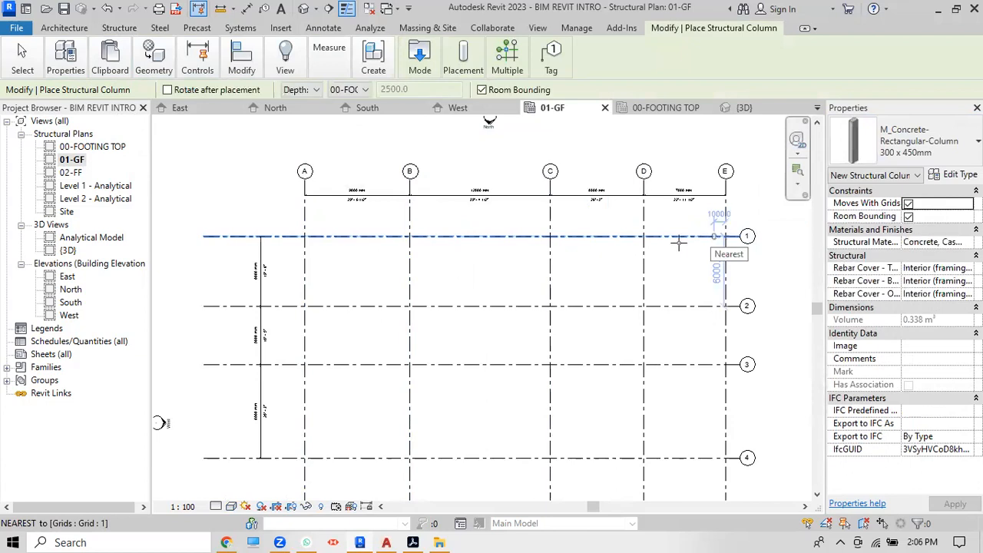
{"action": "scroll", "coordinate": [409, 242], "scroll_direction": "up", "scroll_amount": 3}
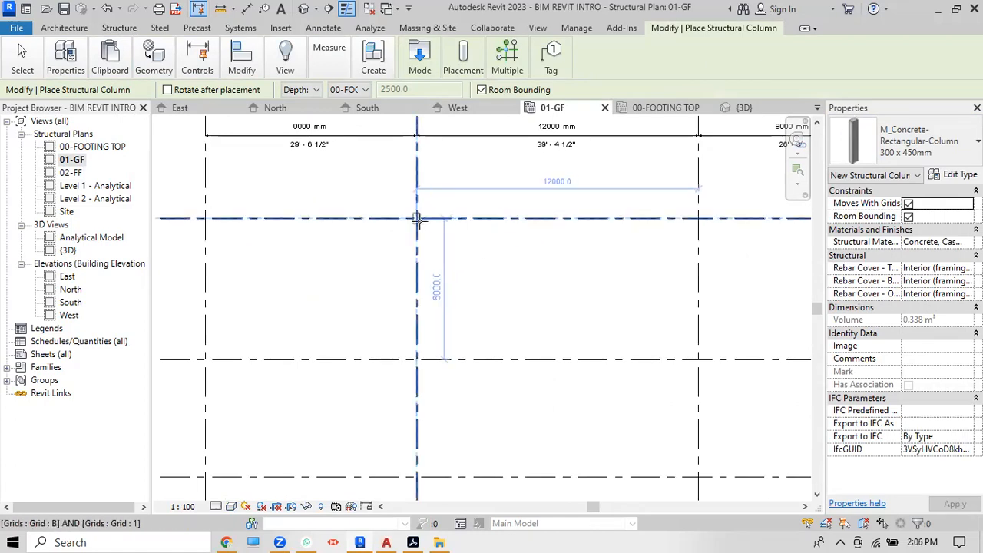
{"action": "scroll", "coordinate": [416, 219], "scroll_direction": "up", "scroll_amount": 2}
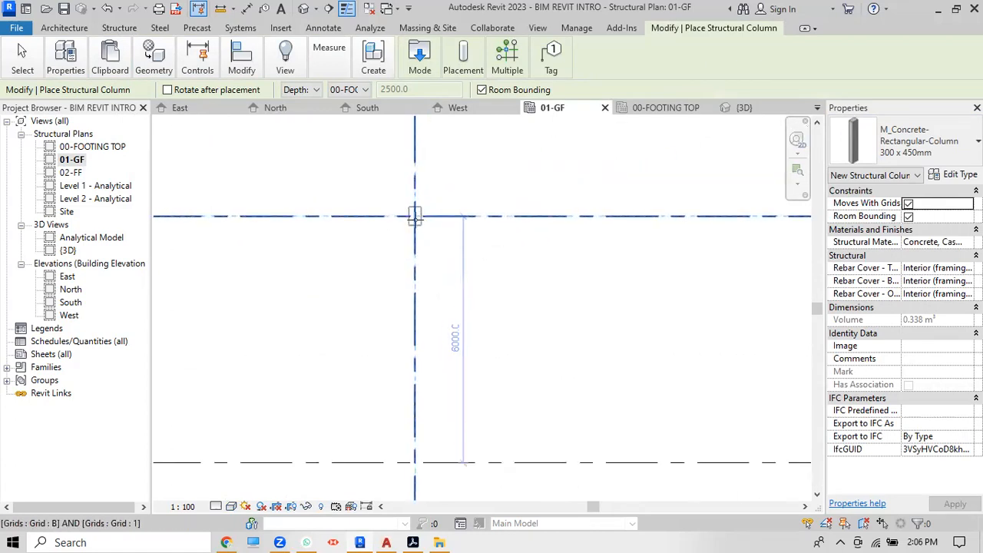
{"action": "scroll", "coordinate": [415, 217], "scroll_direction": "down", "scroll_amount": 1}
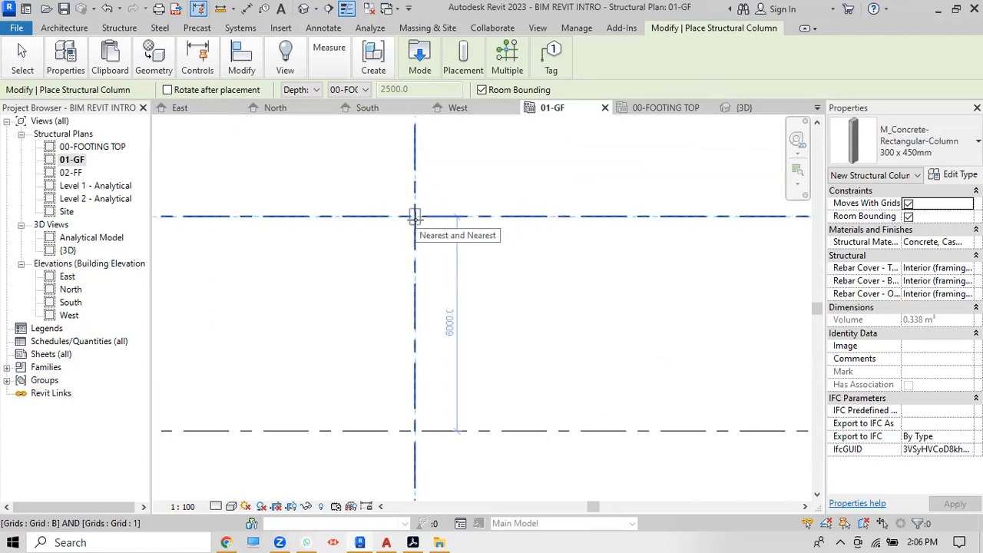
{"action": "scroll", "coordinate": [415, 217], "scroll_direction": "down", "scroll_amount": 1}
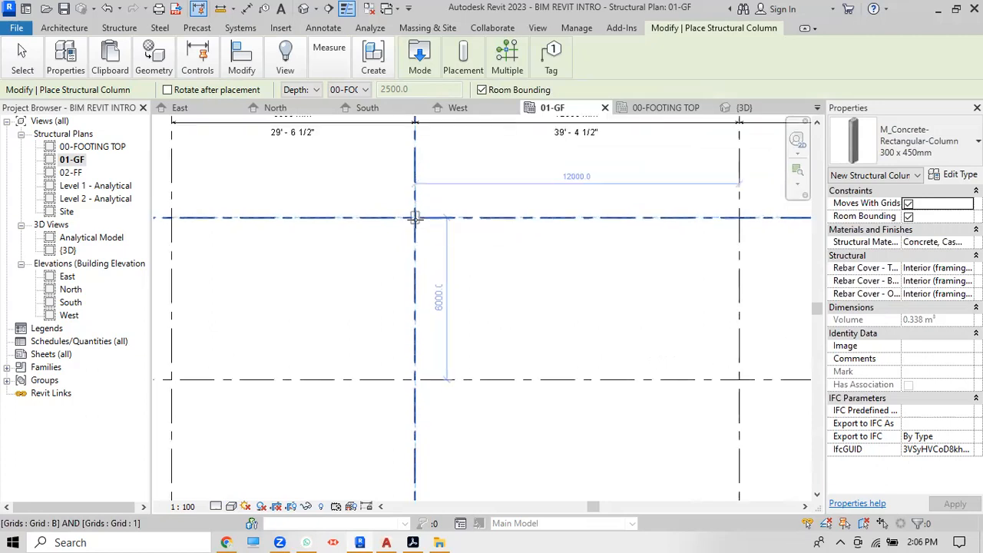
{"action": "left_click", "coordinate": [415, 216]}
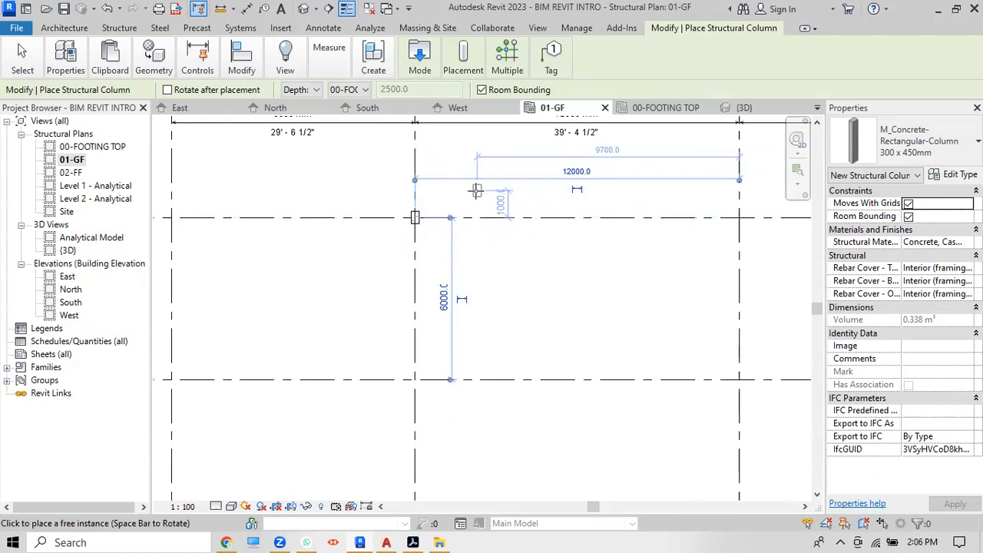
{"action": "key", "text": "Escape"}
{"action": "key", "text": "Escape"}
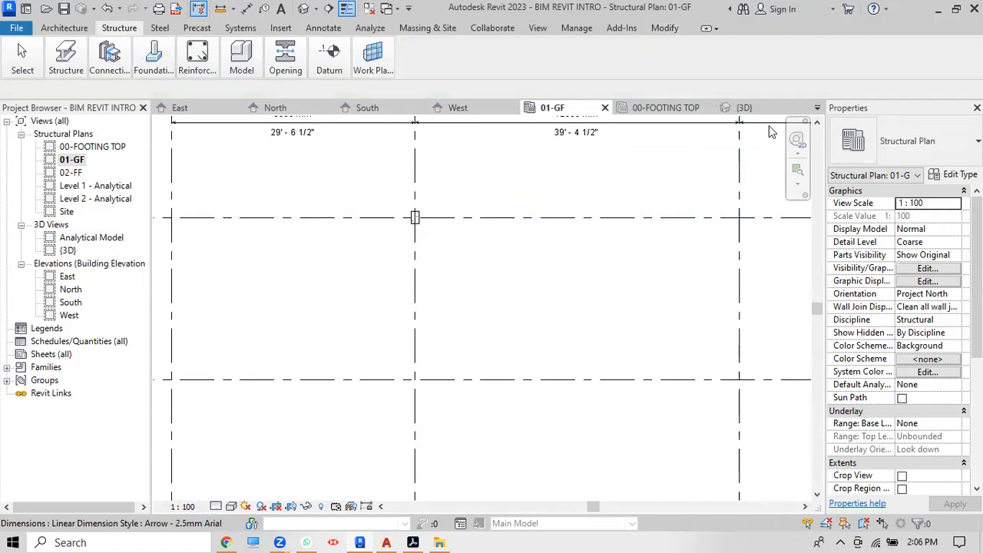
Step: Inspect the new column standing on its footing in the {3D} view
{"action": "left_click", "coordinate": [304, 9]}
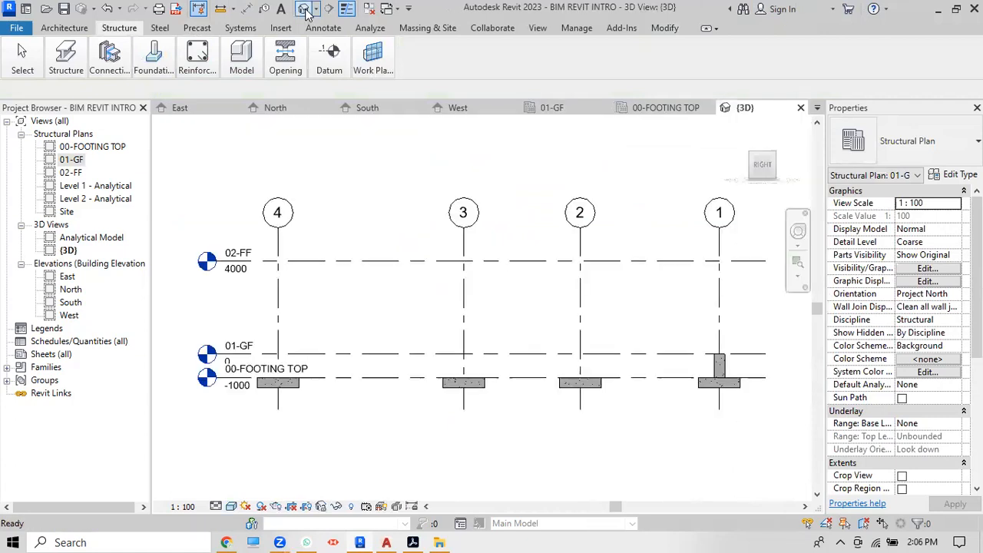
{"action": "scroll", "coordinate": [716, 352], "scroll_direction": "up", "scroll_amount": 5}
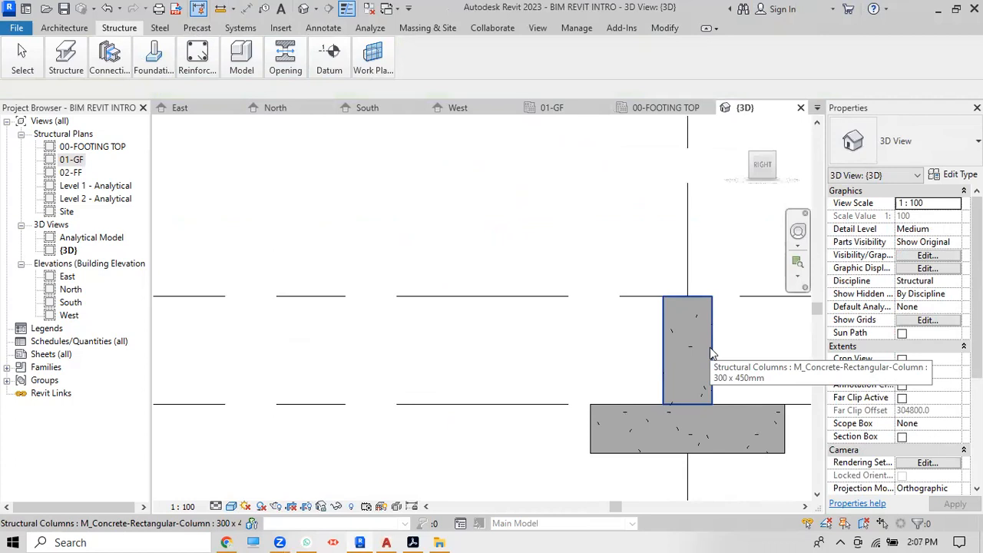
{"action": "scroll", "coordinate": [712, 353], "scroll_direction": "down", "scroll_amount": 2}
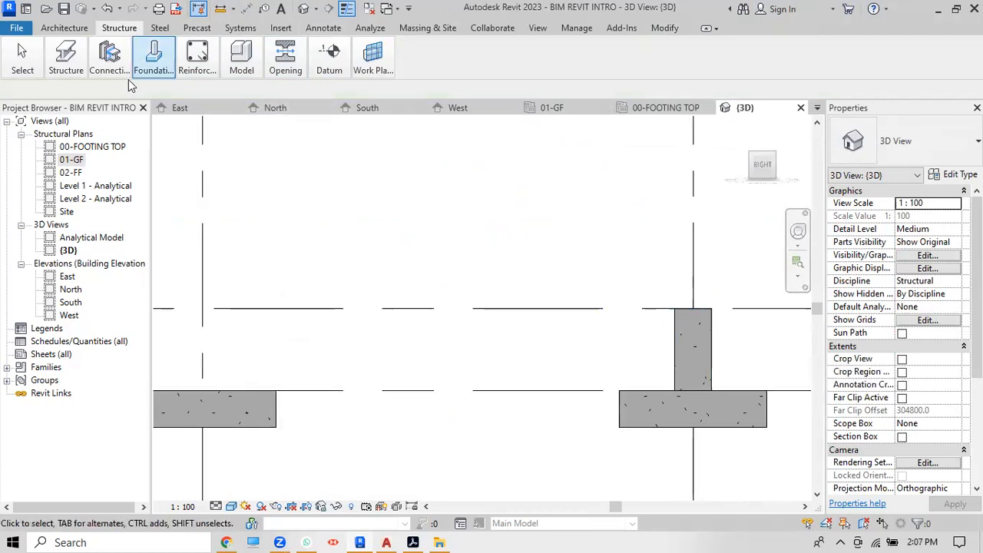
Step: Delete the B/1 column on the 01-GF plan
{"action": "double_click", "coordinate": [71, 160]}
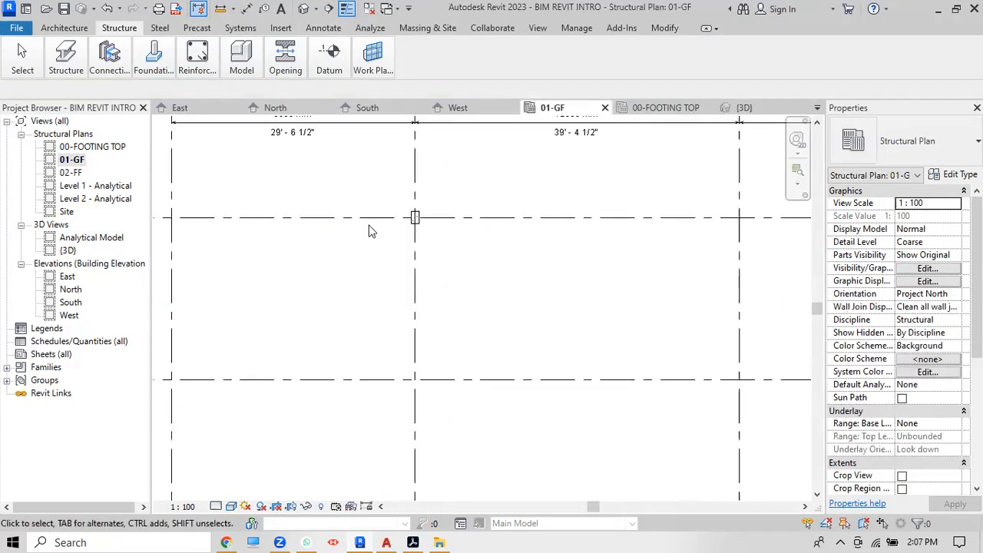
{"action": "scroll", "coordinate": [415, 224], "scroll_direction": "up", "scroll_amount": 2}
{"action": "left_click", "coordinate": [403, 218]}
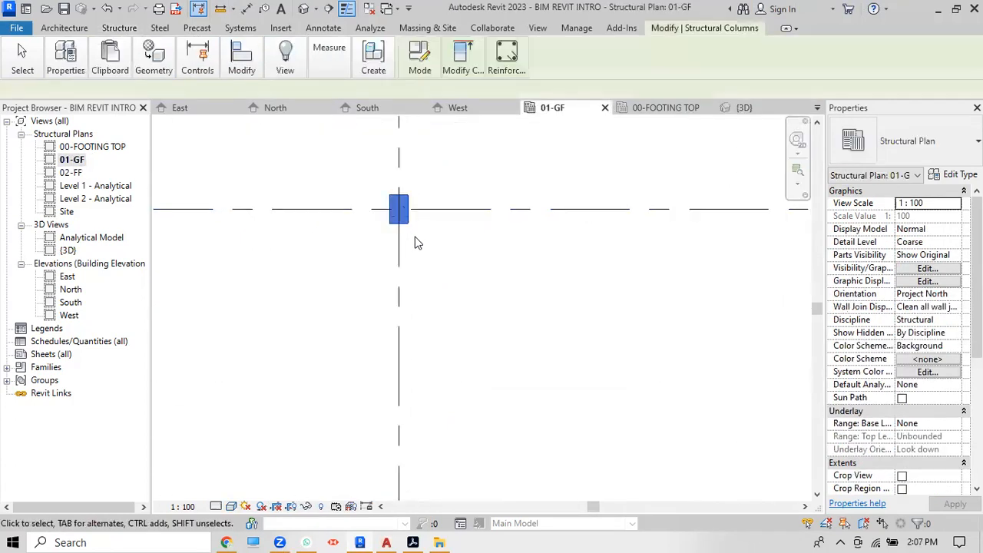
{"action": "key", "text": "Delete"}
{"action": "scroll", "coordinate": [415, 242], "scroll_direction": "down", "scroll_amount": 3}
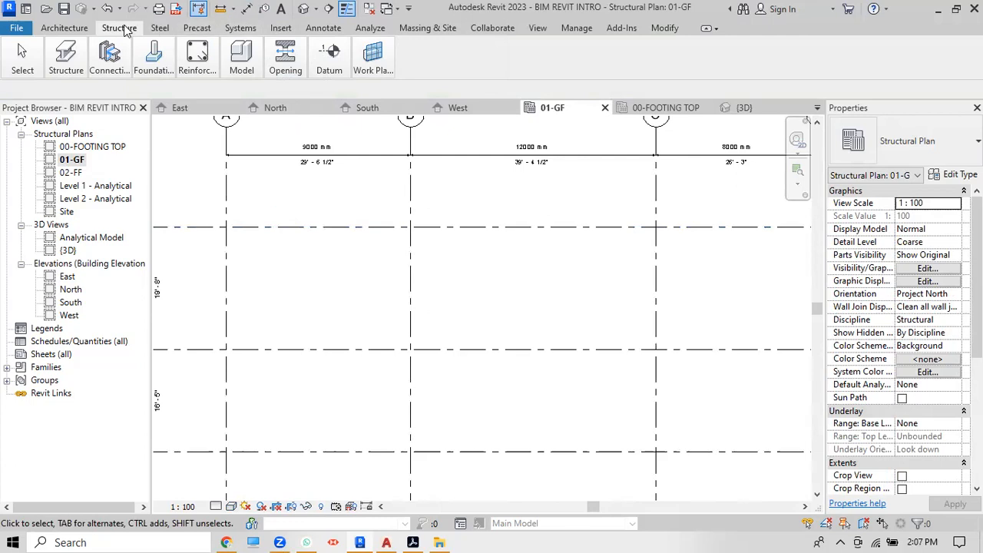
Step: Restart column placement with Depth to 00-FOOTING TOP and Rotate after placement enabled
{"action": "left_click", "coordinate": [66, 58]}
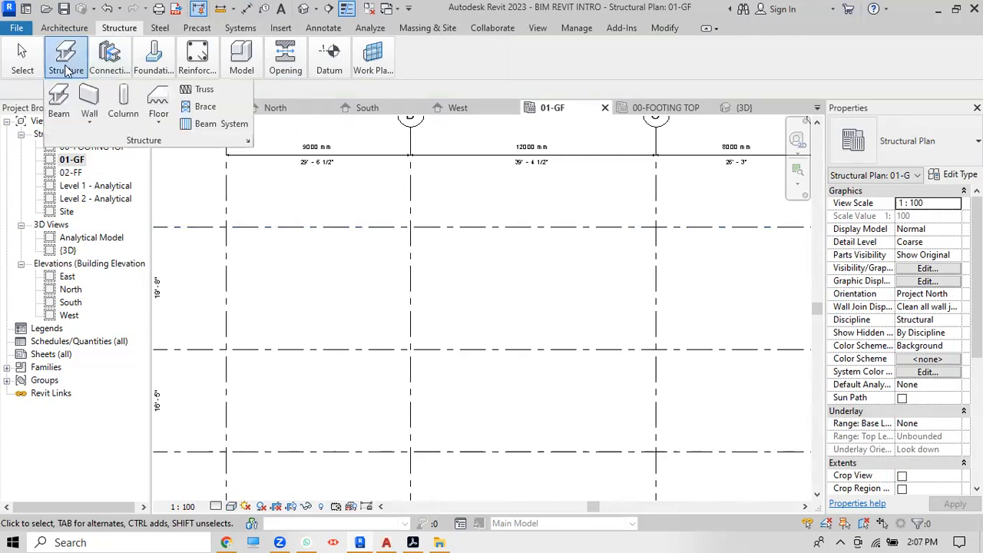
{"action": "left_click", "coordinate": [115, 100]}
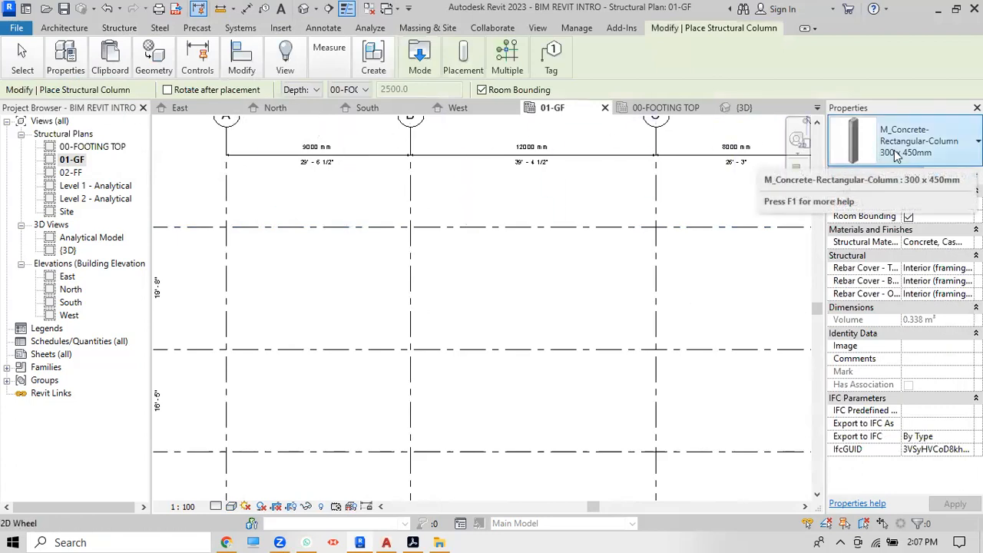
{"action": "left_click", "coordinate": [433, 254]}
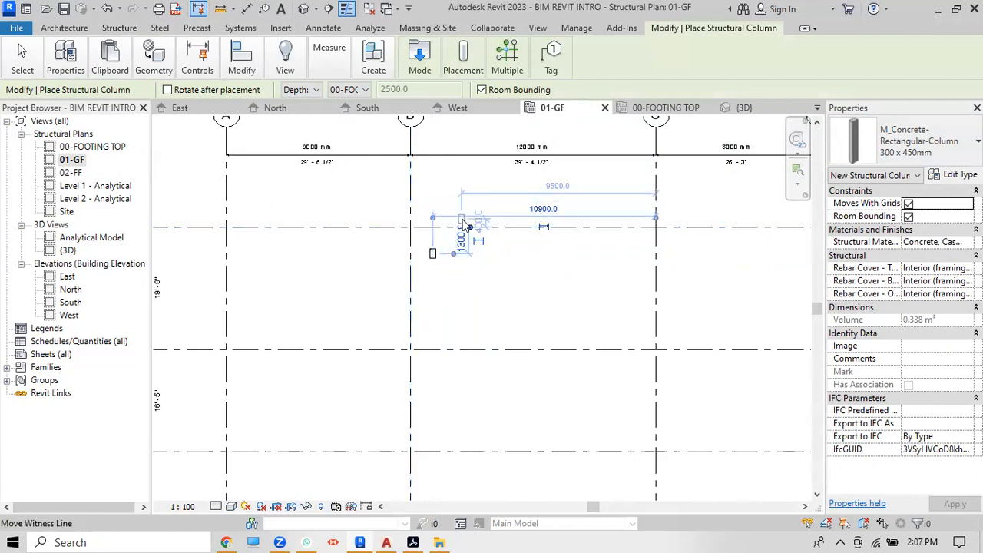
{"action": "scroll", "coordinate": [464, 226], "scroll_direction": "down", "scroll_amount": 1}
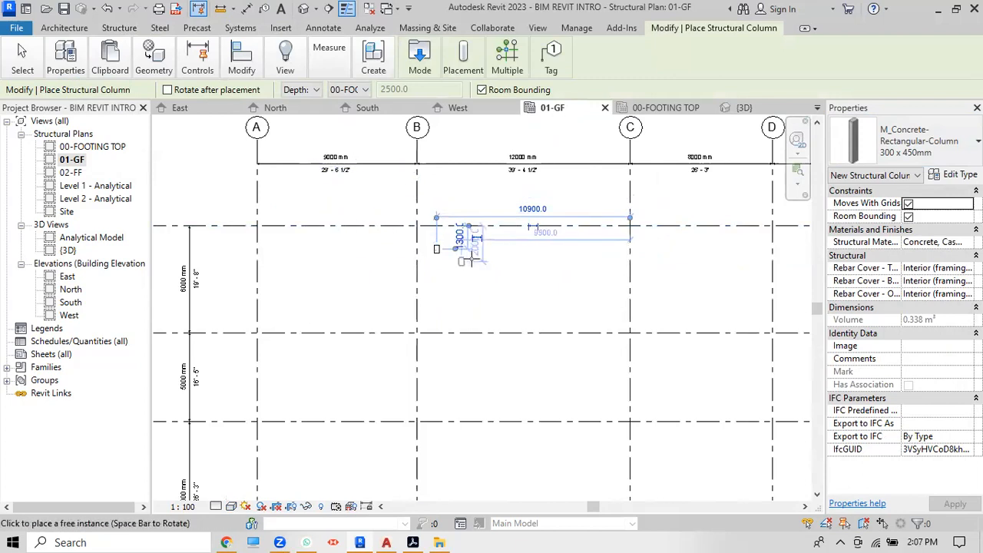
{"action": "left_click", "coordinate": [318, 90]}
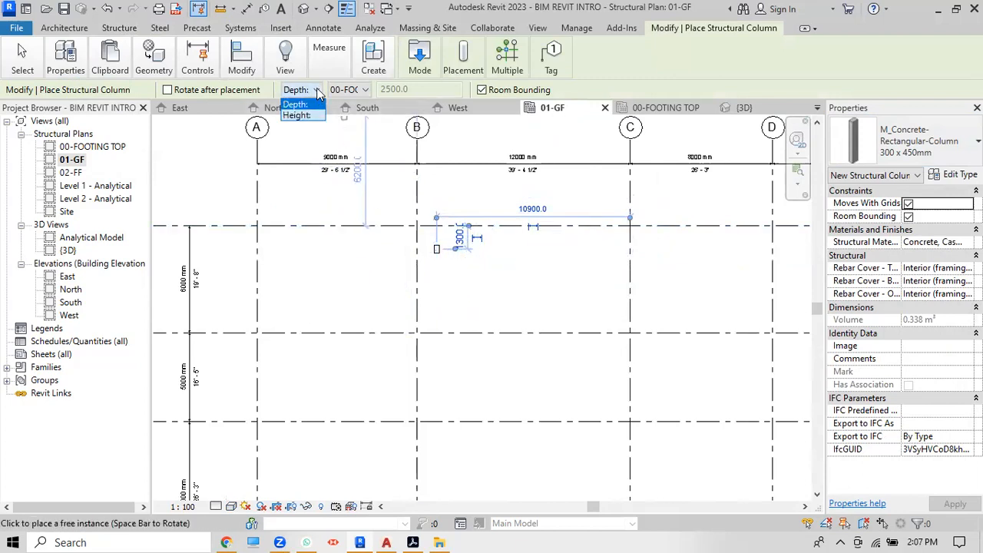
{"action": "left_click", "coordinate": [317, 90]}
{"action": "left_click", "coordinate": [365, 90]}
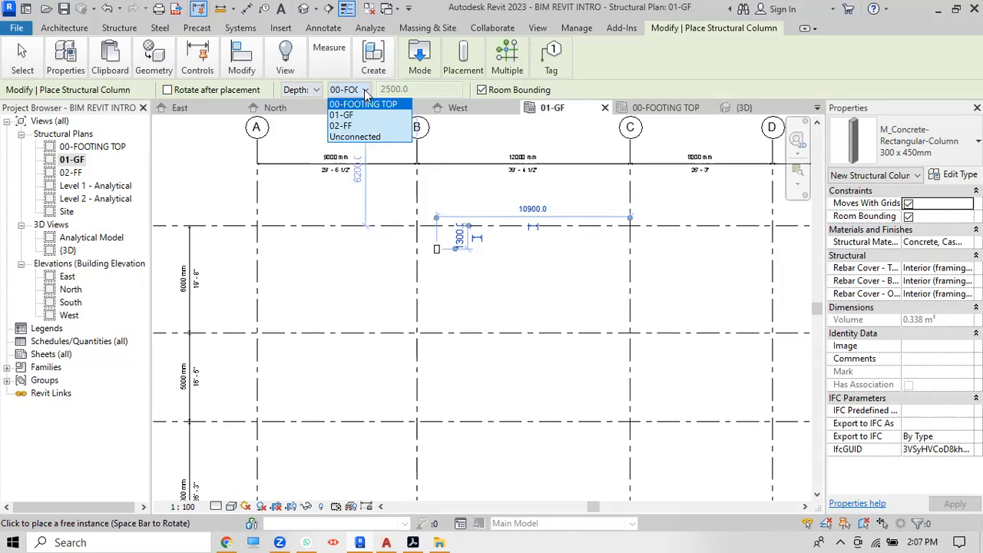
{"action": "left_click", "coordinate": [169, 92]}
{"action": "left_click", "coordinate": [169, 92]}
Step: Place a 300 x 450mm concrete column at grid B/2, rotated 90°
{"action": "scroll", "coordinate": [432, 345], "scroll_direction": "up", "scroll_amount": 3}
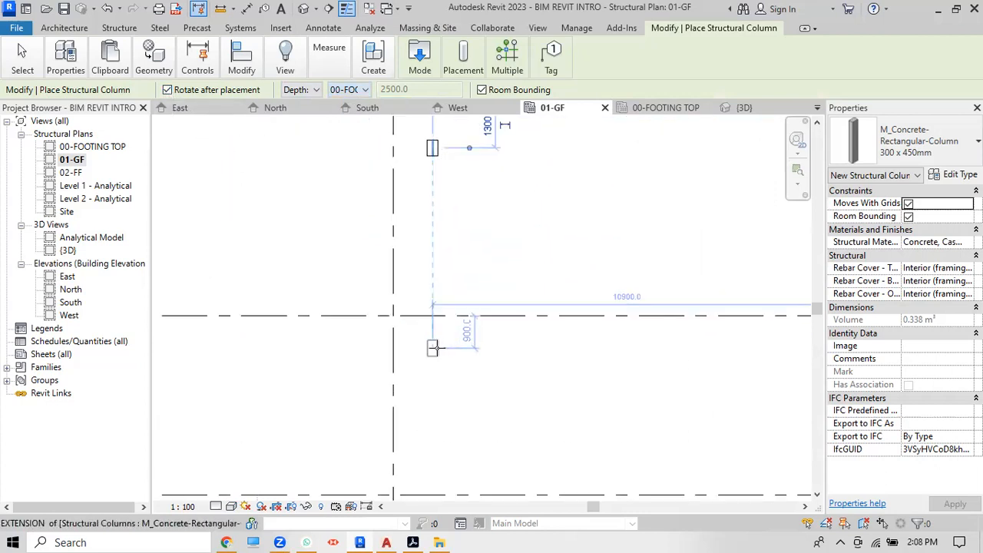
{"action": "scroll", "coordinate": [432, 347], "scroll_direction": "up", "scroll_amount": 3}
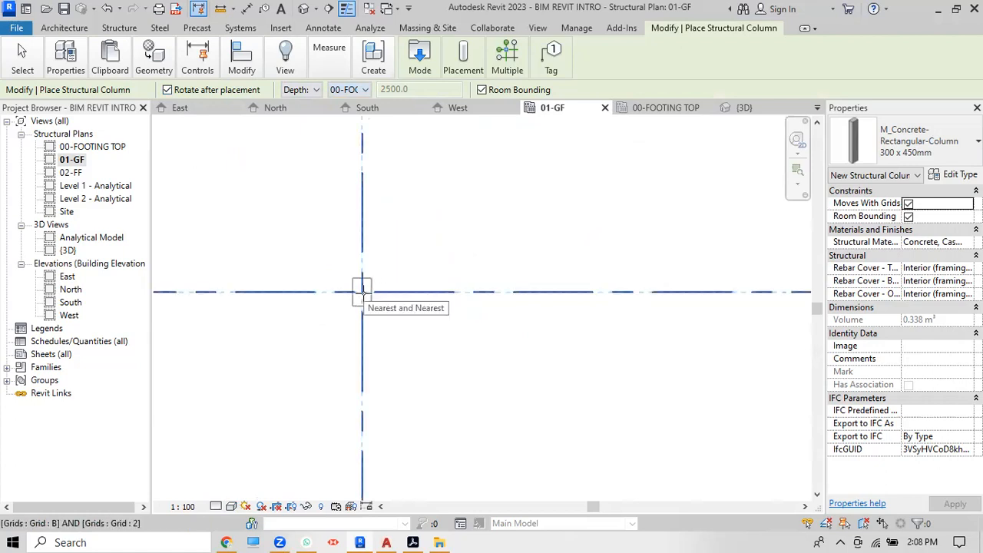
{"action": "left_click", "coordinate": [363, 291]}
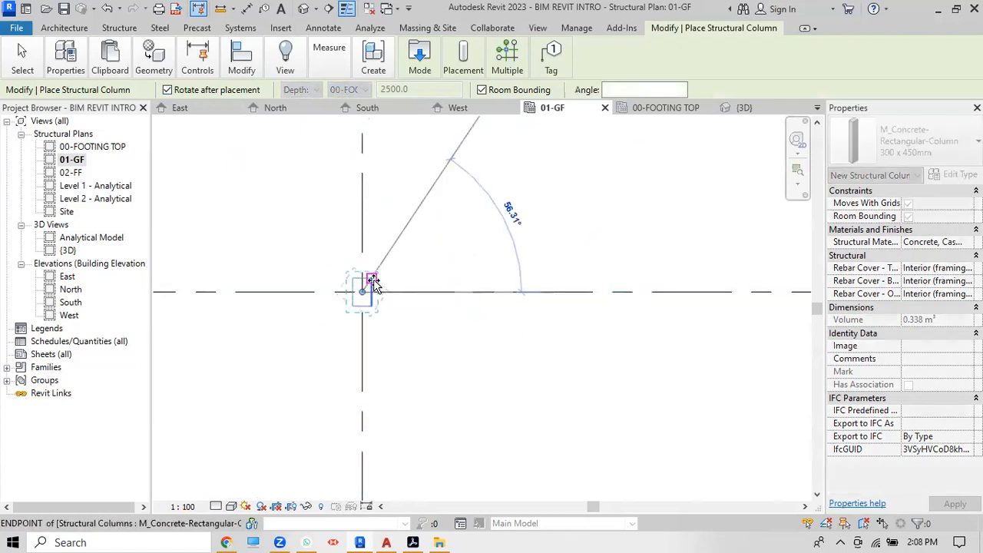
{"action": "scroll", "coordinate": [368, 291], "scroll_direction": "up", "scroll_amount": 4}
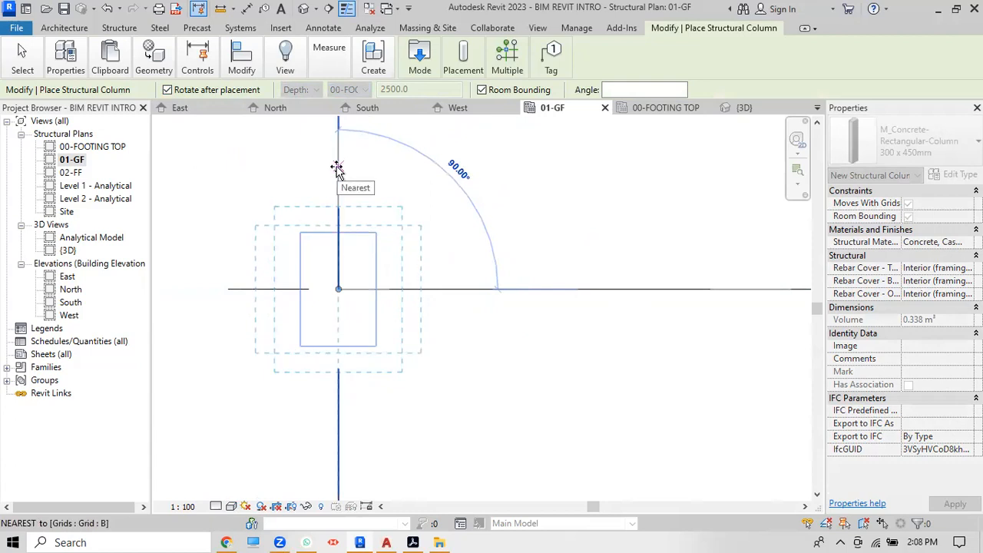
{"action": "scroll", "coordinate": [336, 169], "scroll_direction": "up", "scroll_amount": 2}
{"action": "left_click", "coordinate": [337, 167]}
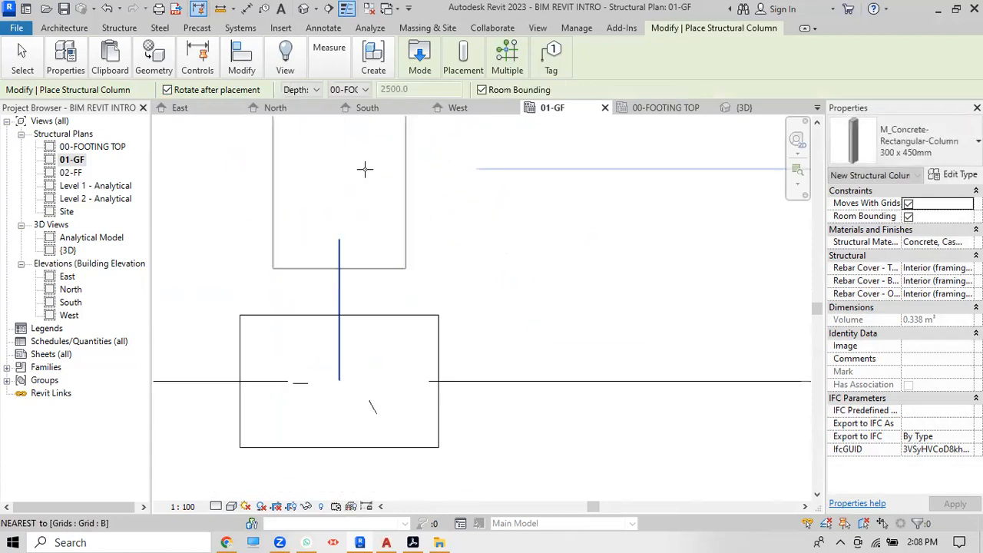
{"action": "scroll", "coordinate": [488, 214], "scroll_direction": "down", "scroll_amount": 2}
Step: Cancel column placement to exit the tool
{"action": "right_click", "coordinate": [490, 220]}
{"action": "left_click", "coordinate": [510, 226]}
{"action": "scroll", "coordinate": [509, 221], "scroll_direction": "down", "scroll_amount": 2}
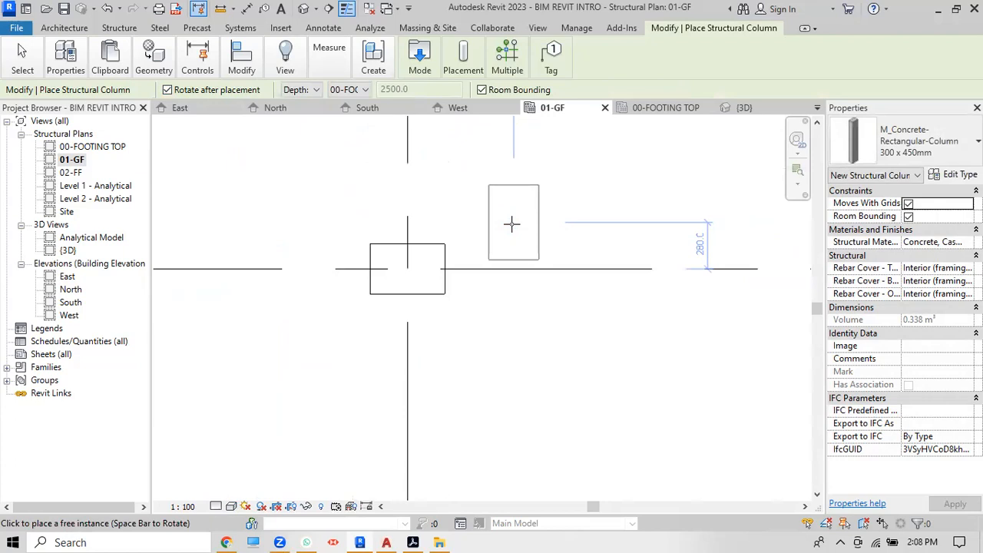
{"action": "right_click", "coordinate": [511, 223]}
{"action": "left_click", "coordinate": [519, 232]}
{"action": "scroll", "coordinate": [496, 221], "scroll_direction": "down", "scroll_amount": 6}
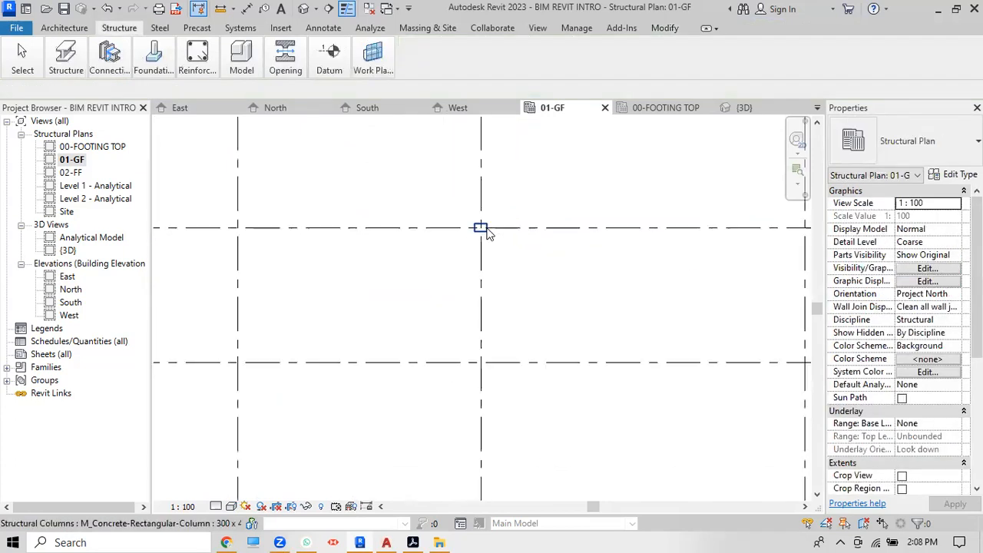
{"action": "scroll", "coordinate": [498, 146], "scroll_direction": "up", "scroll_amount": 3}
{"action": "scroll", "coordinate": [497, 142], "scroll_direction": "up", "scroll_amount": 3}
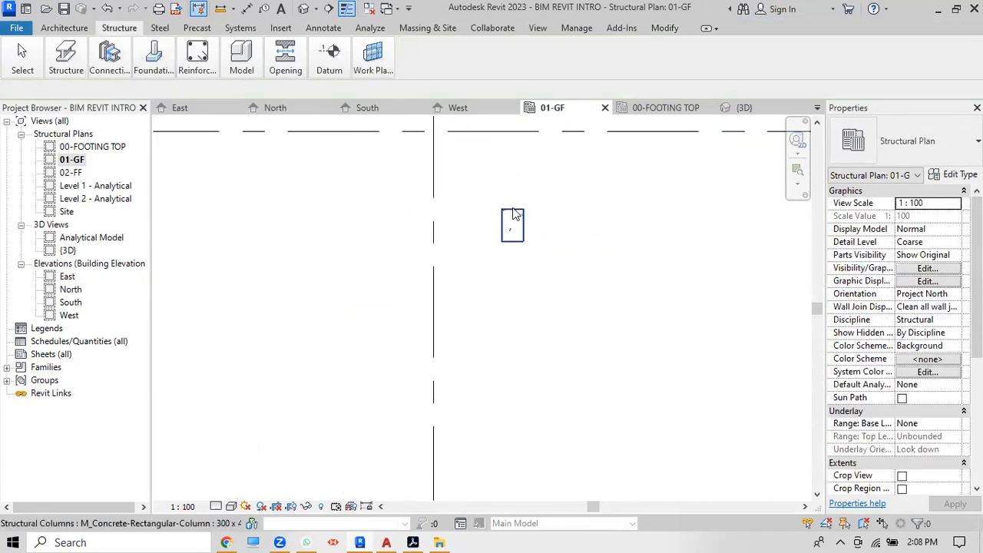
{"action": "left_click", "coordinate": [241, 59]}
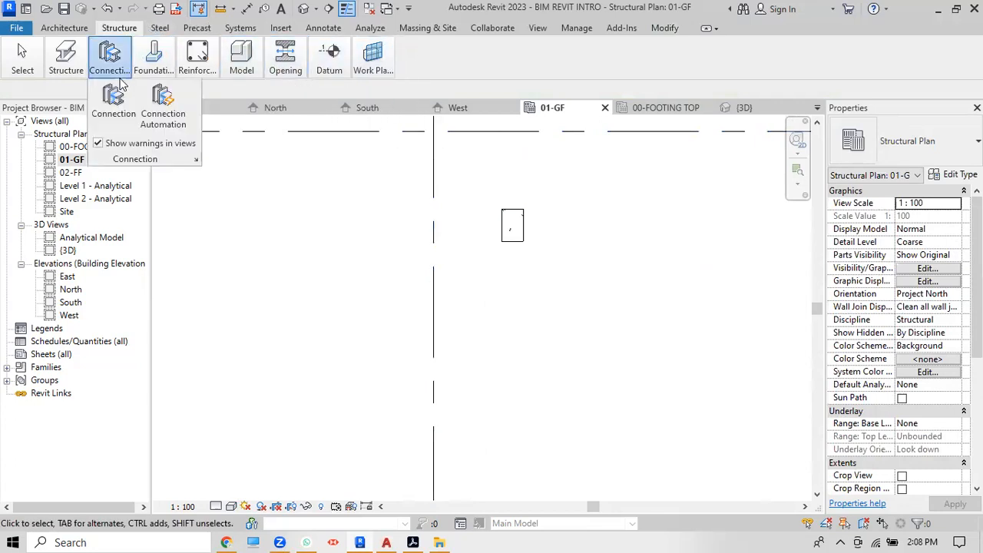
{"action": "mouse_move", "coordinate": [258, 43]}
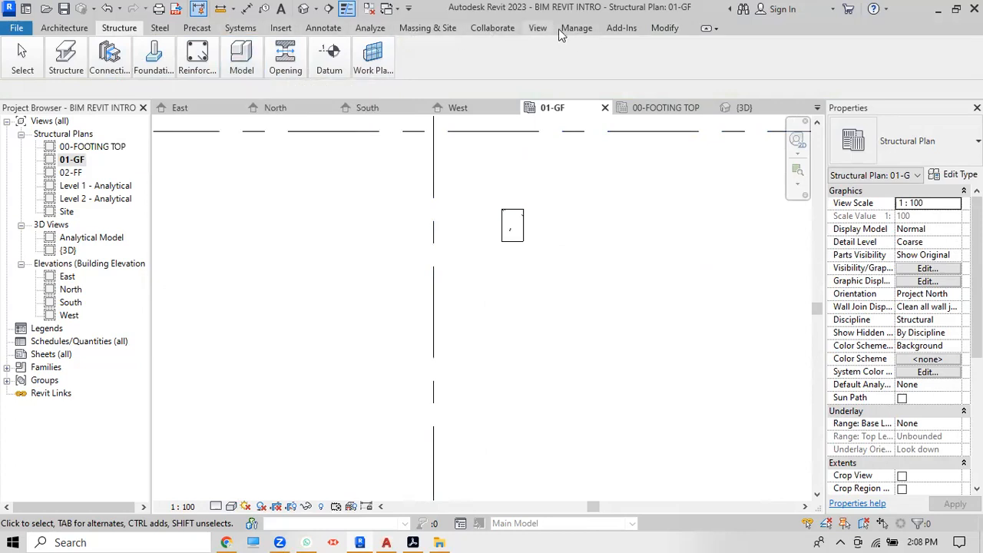
Step: Align the column's top edge to grid 1 and its left edge to grid B
{"action": "left_click", "coordinate": [664, 28]}
{"action": "mouse_move", "coordinate": [239, 53]}
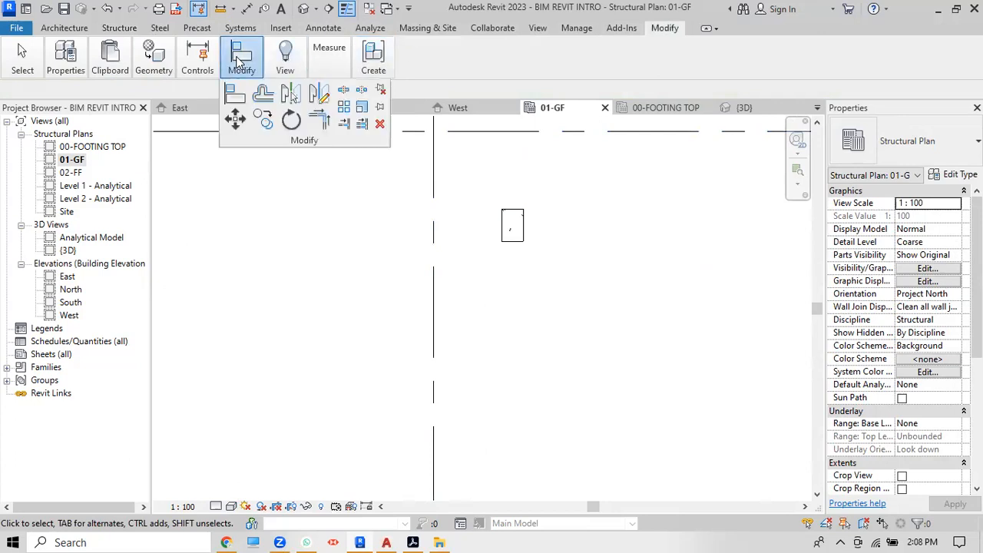
{"action": "left_click", "coordinate": [236, 94]}
{"action": "left_click", "coordinate": [519, 133]}
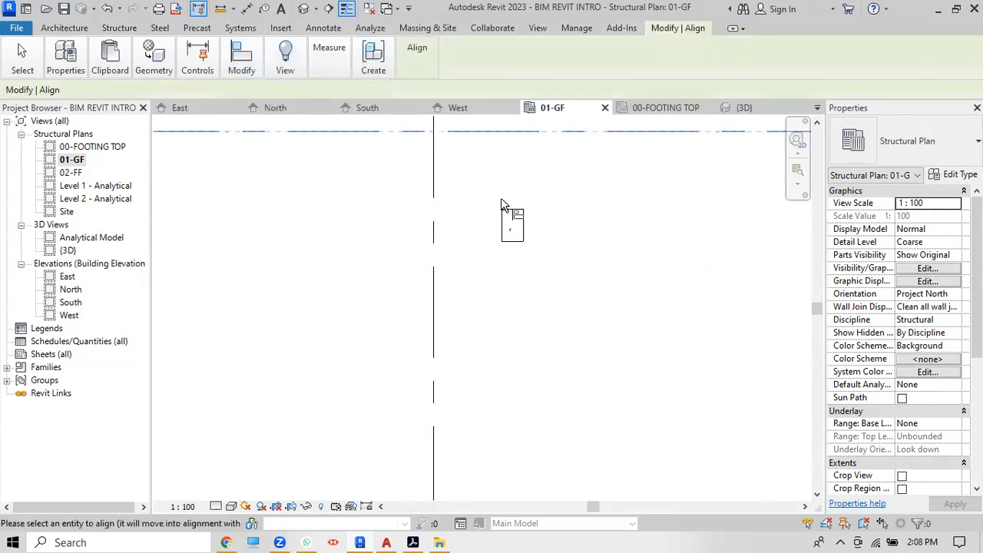
{"action": "left_click", "coordinate": [509, 213]}
{"action": "left_click", "coordinate": [436, 169]}
{"action": "left_click", "coordinate": [503, 152]}
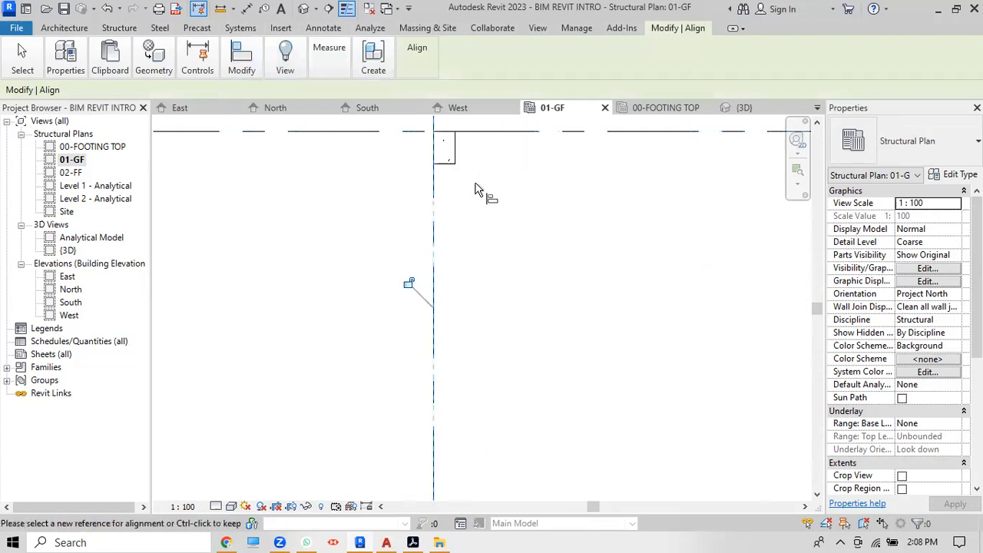
{"action": "key", "text": "Escape"}
{"action": "scroll", "coordinate": [476, 187], "scroll_direction": "down", "scroll_amount": 3}
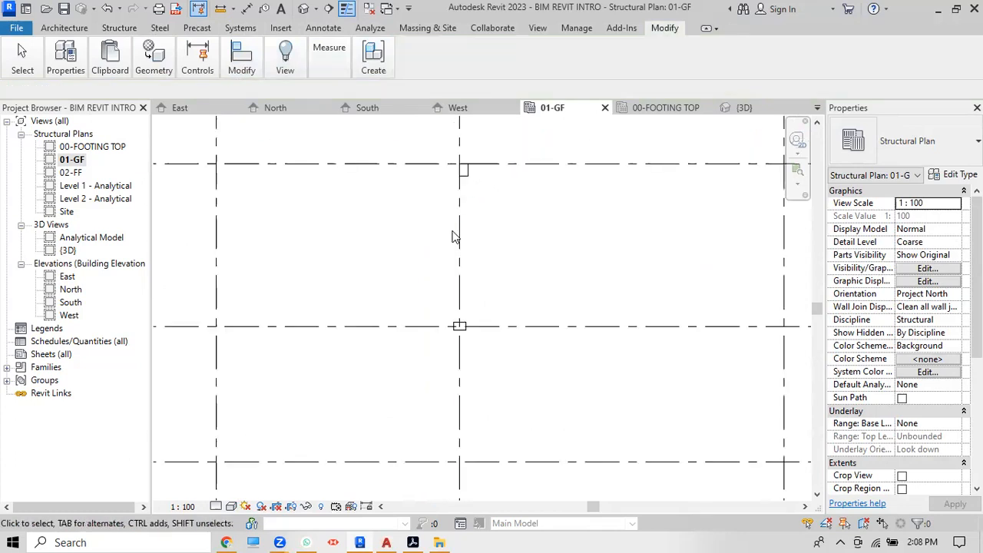
Step: Set the plan to Realistic visual style and Fine detail, then open the 3D view
{"action": "left_click", "coordinate": [230, 507]}
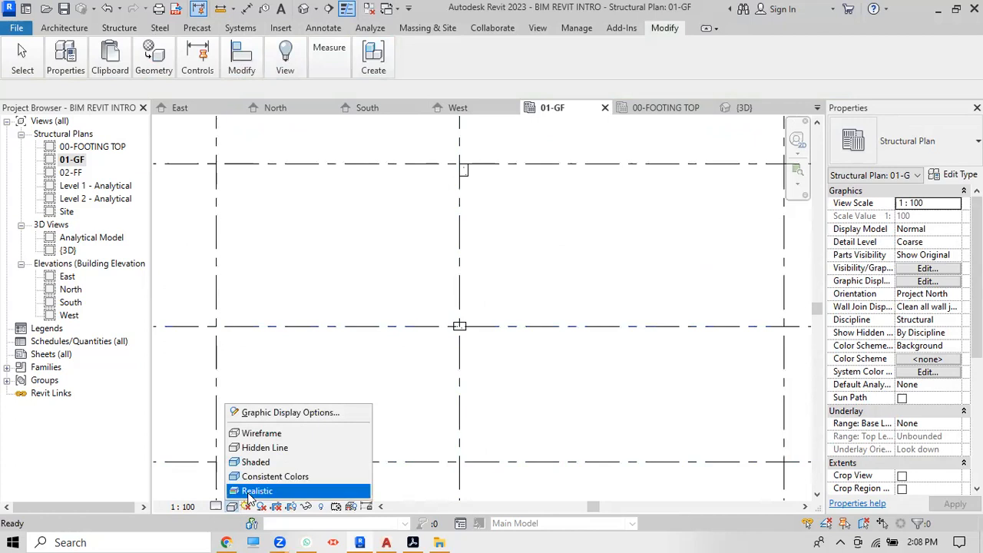
{"action": "left_click", "coordinate": [247, 489]}
{"action": "left_click", "coordinate": [217, 507]}
{"action": "left_click", "coordinate": [227, 492]}
{"action": "scroll", "coordinate": [325, 296], "scroll_direction": "down", "scroll_amount": 2}
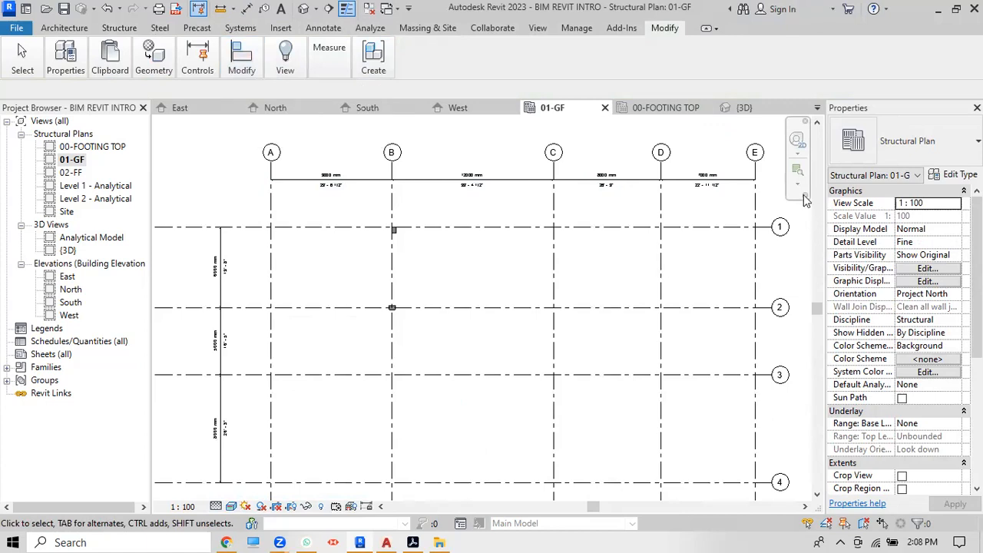
{"action": "left_click", "coordinate": [304, 9]}
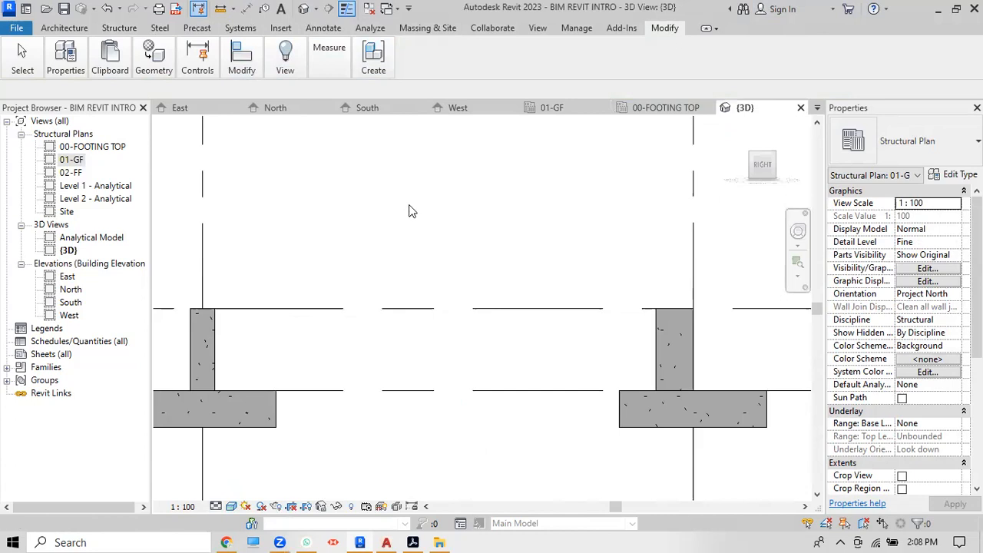
{"action": "scroll", "coordinate": [409, 211], "scroll_direction": "down", "scroll_amount": 4}
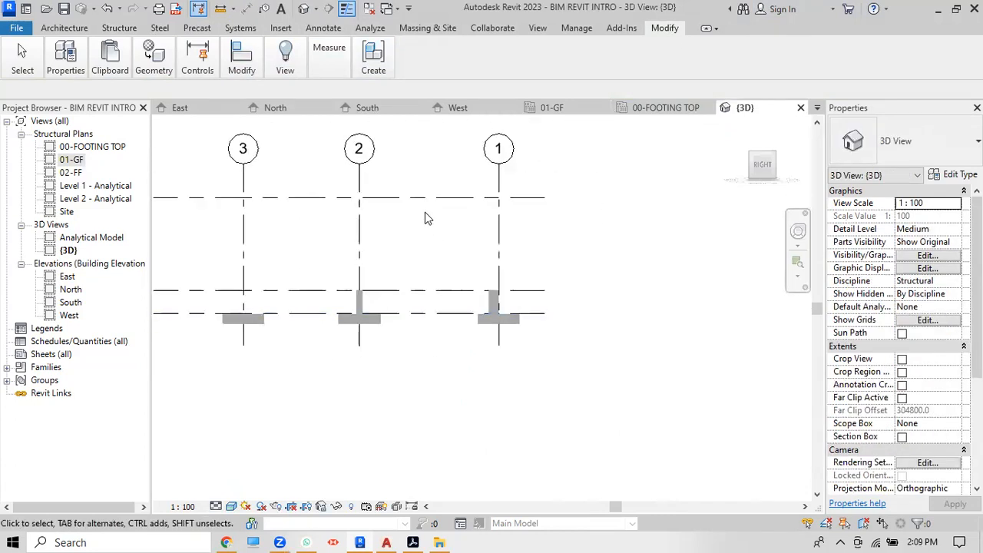
{"action": "scroll", "coordinate": [425, 213], "scroll_direction": "up", "scroll_amount": 3}
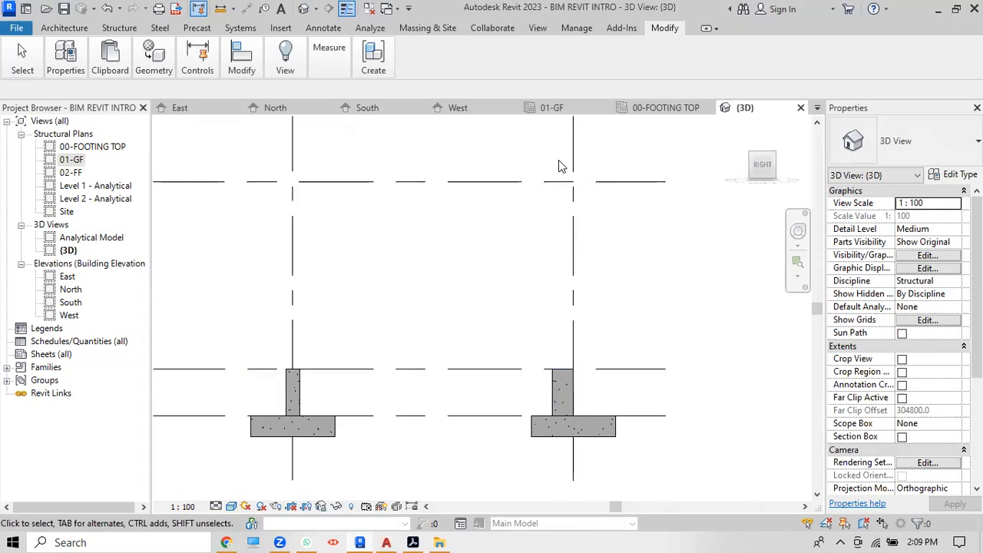
{"action": "scroll", "coordinate": [559, 160], "scroll_direction": "down", "scroll_amount": 1}
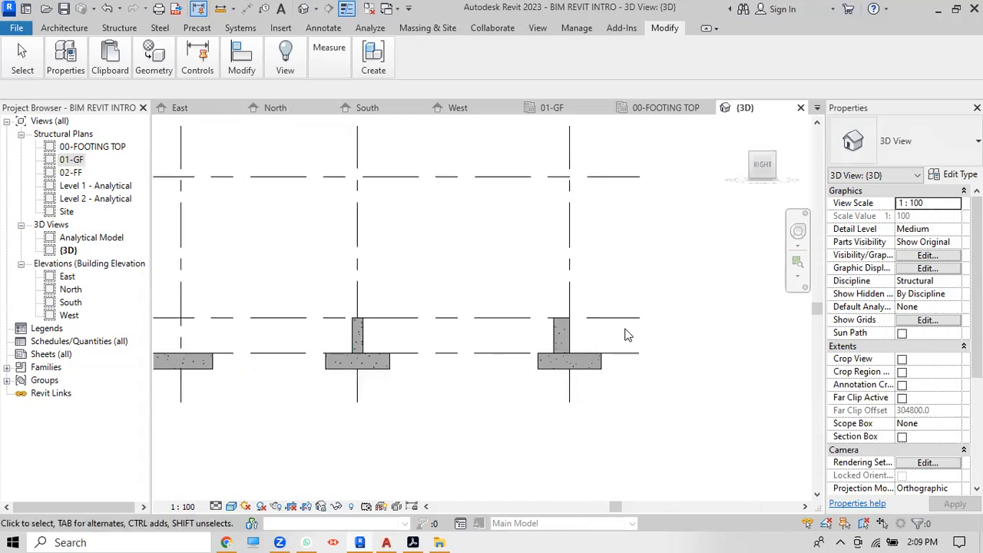
{"action": "scroll", "coordinate": [625, 333], "scroll_direction": "down", "scroll_amount": 1}
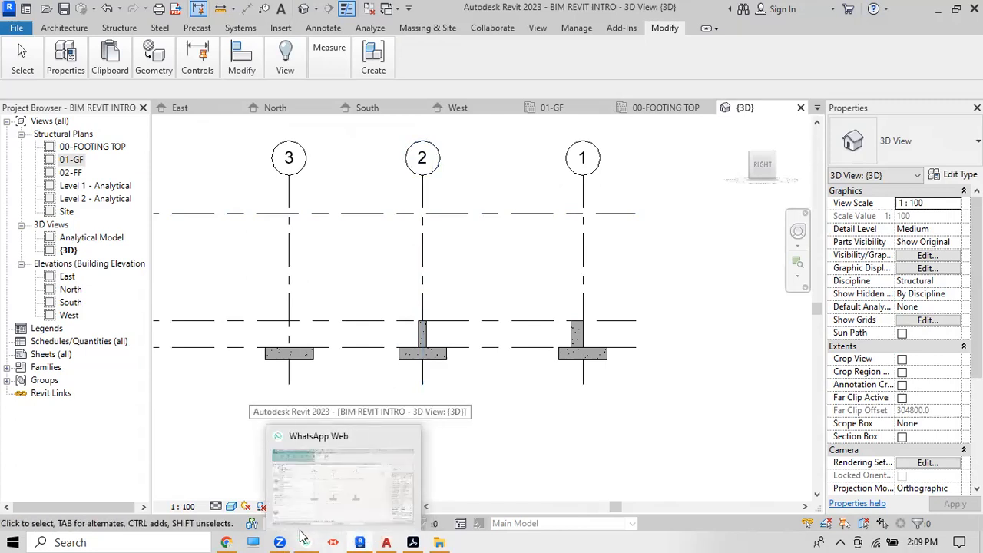
{"action": "mouse_move", "coordinate": [281, 536]}
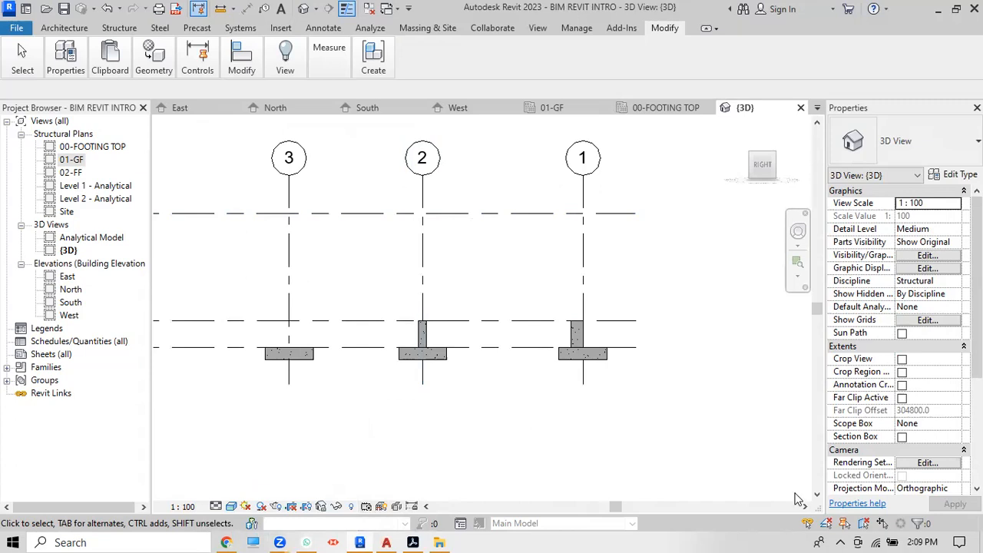
Step: Sketch a red irregular outline and a pink-hatched slab above a column section
{"action": "mouse_move", "coordinate": [328, 191]}
{"action": "left_mouse_down"}
{"action": "mouse_move", "coordinate": [487, 176]}
{"action": "mouse_move", "coordinate": [492, 228]}
{"action": "mouse_move", "coordinate": [615, 264]}
{"action": "mouse_move", "coordinate": [631, 353]}
{"action": "mouse_move", "coordinate": [553, 389]}
{"action": "mouse_move", "coordinate": [507, 478]}
{"action": "mouse_move", "coordinate": [310, 481]}
{"action": "left_mouse_up"}
{"action": "mouse_move", "coordinate": [310, 428]}
{"action": "left_mouse_down"}
{"action": "mouse_move", "coordinate": [305, 286]}
{"action": "mouse_move", "coordinate": [316, 194]}
{"action": "mouse_move", "coordinate": [331, 195]}
{"action": "left_mouse_up"}
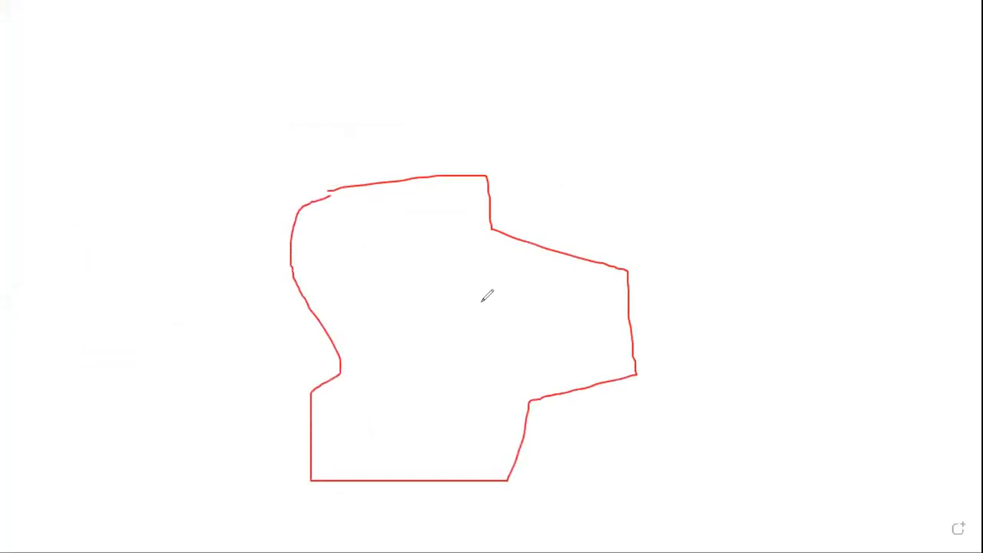
{"action": "left_click_drag", "start_coordinate": [684, 154], "coordinate": [779, 154]}
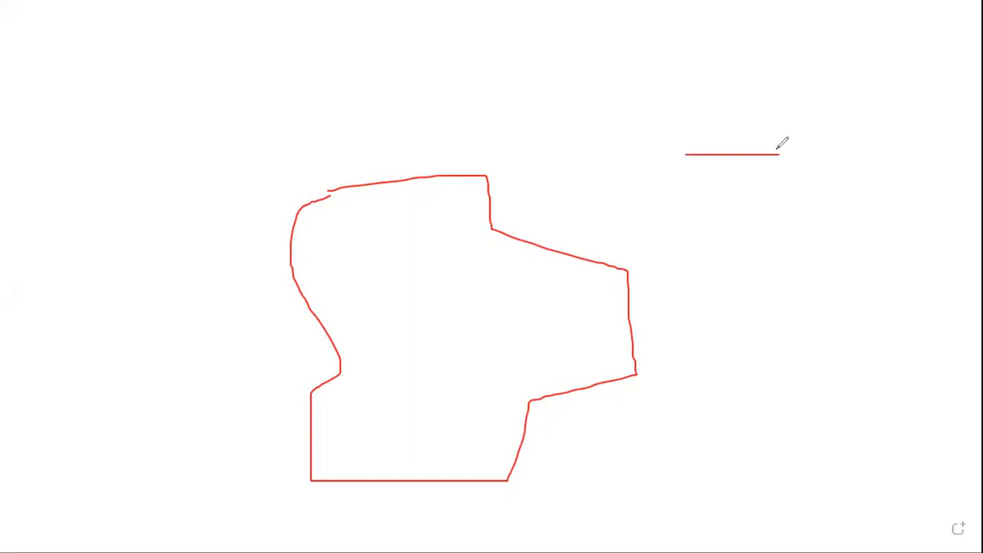
{"action": "mouse_move", "coordinate": [680, 156]}
{"action": "left_mouse_down"}
{"action": "mouse_move", "coordinate": [680, 182]}
{"action": "mouse_move", "coordinate": [804, 178]}
{"action": "mouse_move", "coordinate": [777, 156]}
{"action": "left_mouse_up"}
{"action": "mouse_move", "coordinate": [743, 192]}
{"action": "left_mouse_down"}
{"action": "mouse_move", "coordinate": [750, 310]}
{"action": "mouse_move", "coordinate": [771, 219]}
{"action": "mouse_move", "coordinate": [778, 305]}
{"action": "mouse_move", "coordinate": [665, 390]}
{"action": "mouse_move", "coordinate": [898, 413]}
{"action": "mouse_move", "coordinate": [878, 315]}
{"action": "mouse_move", "coordinate": [782, 307]}
{"action": "left_mouse_up"}
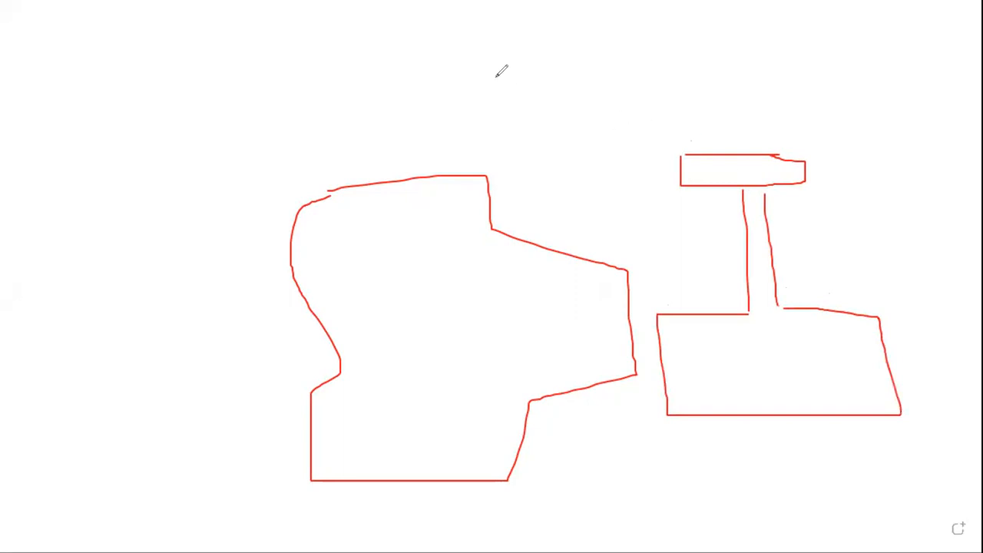
{"action": "mouse_move", "coordinate": [695, 158]}
{"action": "left_mouse_down"}
{"action": "mouse_move", "coordinate": [684, 181]}
{"action": "mouse_move", "coordinate": [736, 183]}
{"action": "left_mouse_up"}
{"action": "mouse_move", "coordinate": [764, 152]}
{"action": "left_mouse_down"}
{"action": "mouse_move", "coordinate": [747, 188]}
{"action": "mouse_move", "coordinate": [780, 177]}
{"action": "left_mouse_up"}
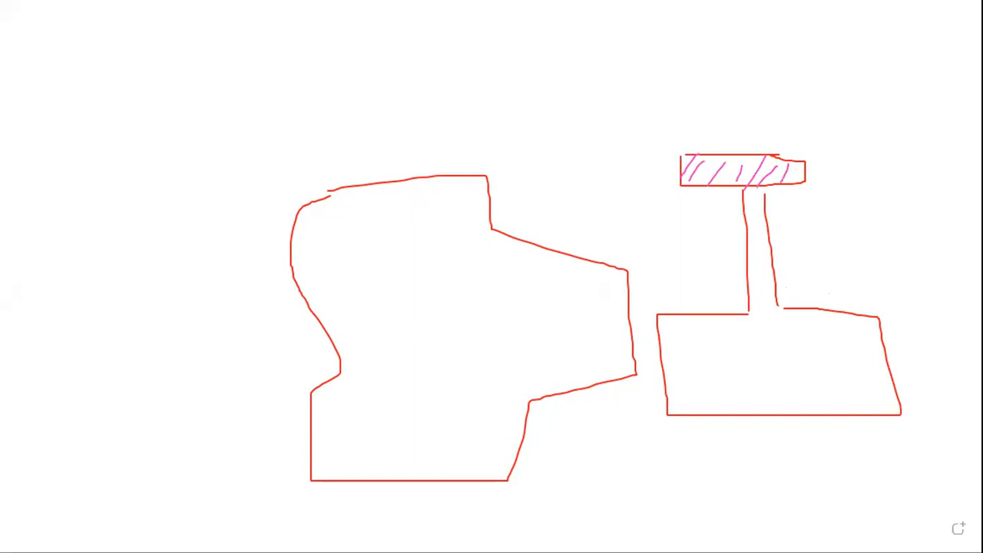
Step: Draw a rectangle with a small circle inside and hatch it in purple
{"action": "left_click_drag", "start_coordinate": [43, 152], "coordinate": [234, 157]}
{"action": "mouse_move", "coordinate": [48, 157]}
{"action": "left_mouse_down"}
{"action": "mouse_move", "coordinate": [51, 244]}
{"action": "mouse_move", "coordinate": [255, 243]}
{"action": "left_mouse_up"}
{"action": "left_click_drag", "start_coordinate": [236, 156], "coordinate": [236, 228]}
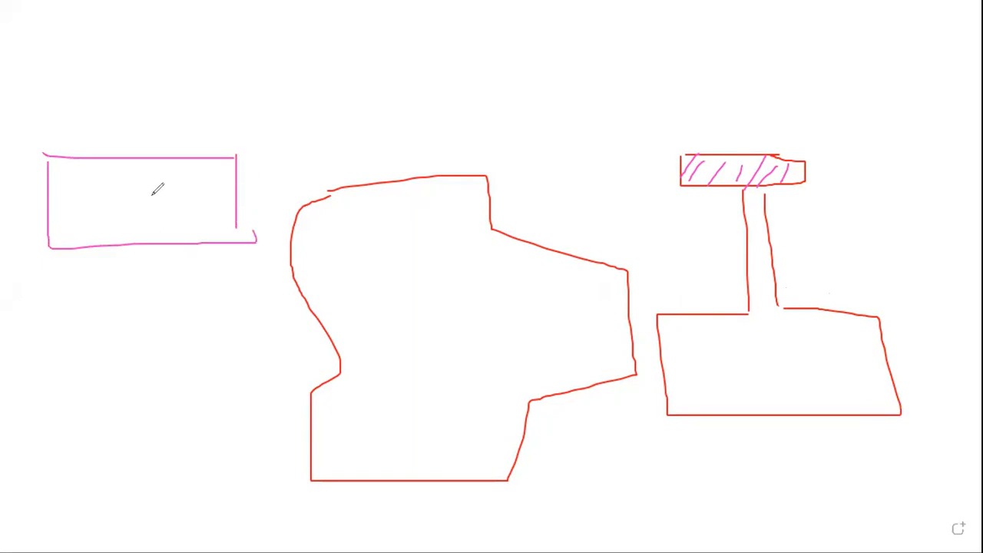
{"action": "left_click_drag", "start_coordinate": [153, 165], "coordinate": [151, 204]}
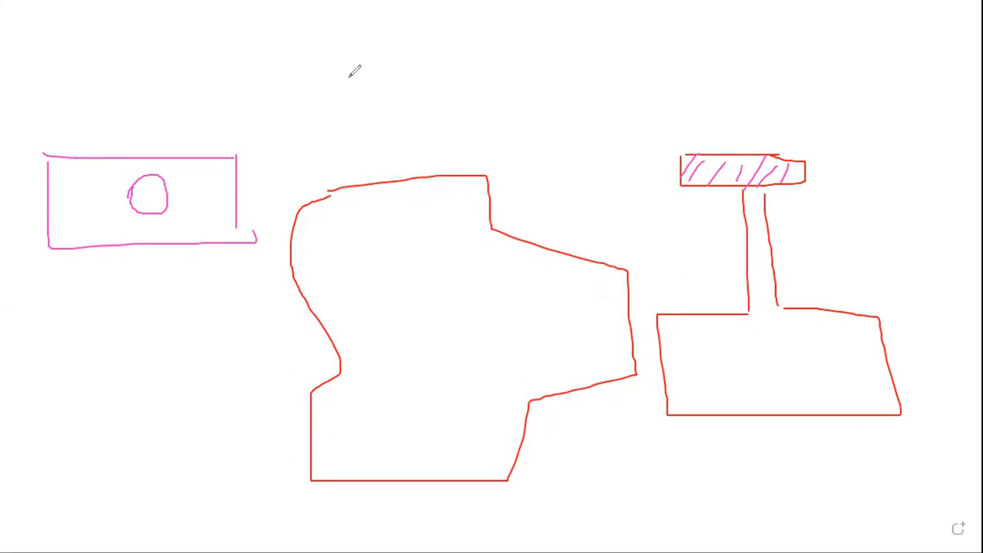
{"action": "left_click_drag", "start_coordinate": [245, 201], "coordinate": [204, 234]}
{"action": "left_click_drag", "start_coordinate": [225, 185], "coordinate": [189, 235]}
{"action": "left_click_drag", "start_coordinate": [207, 154], "coordinate": [156, 240]}
{"action": "left_click_drag", "start_coordinate": [174, 170], "coordinate": [155, 219]}
{"action": "left_click_drag", "start_coordinate": [138, 160], "coordinate": [104, 230]}
{"action": "mouse_move", "coordinate": [102, 164]}
{"action": "left_mouse_down"}
{"action": "mouse_move", "coordinate": [58, 239]}
{"action": "mouse_move", "coordinate": [49, 203]}
{"action": "left_mouse_up"}
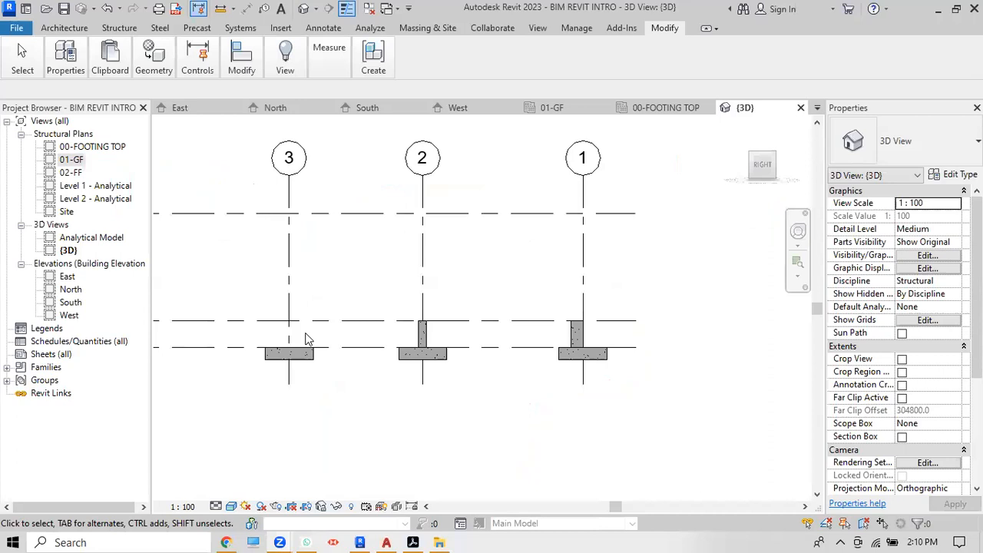
Step: Zoom in on the footings and column stubs in the {3D} view
{"action": "scroll", "coordinate": [281, 336], "scroll_direction": "up", "scroll_amount": 3}
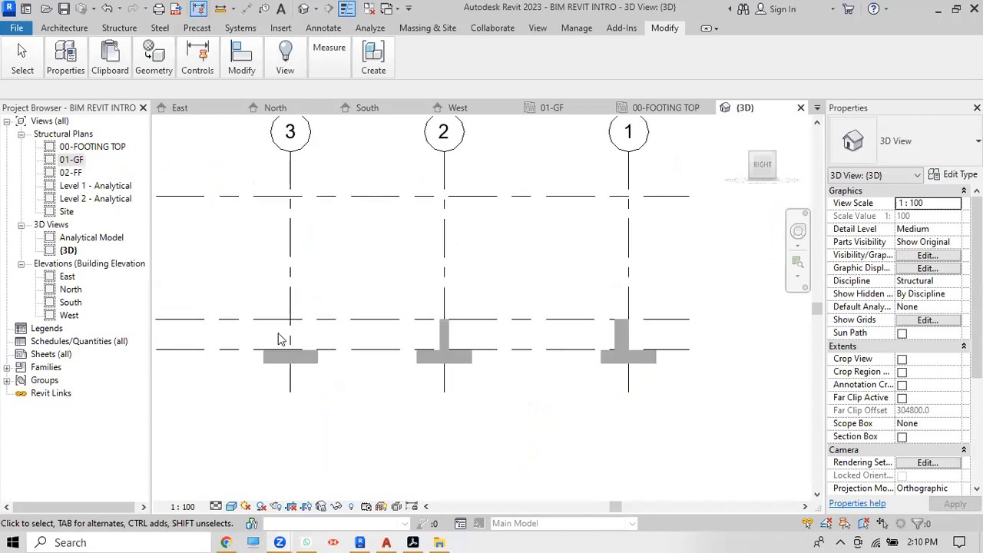
Step: Open the 01-GF structural plan and start the Structural Column tool
{"action": "double_click", "coordinate": [73, 160]}
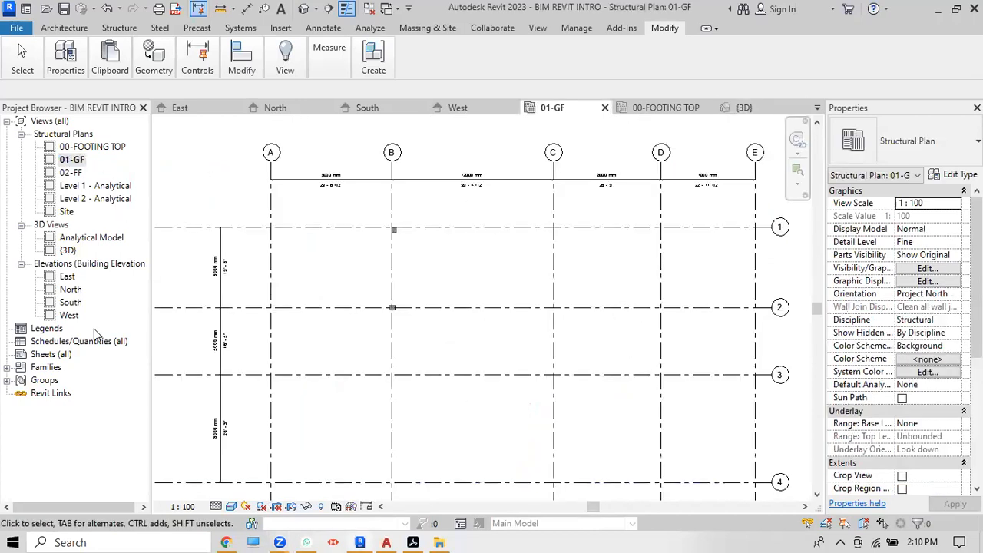
{"action": "scroll", "coordinate": [538, 230], "scroll_direction": "down", "scroll_amount": 2}
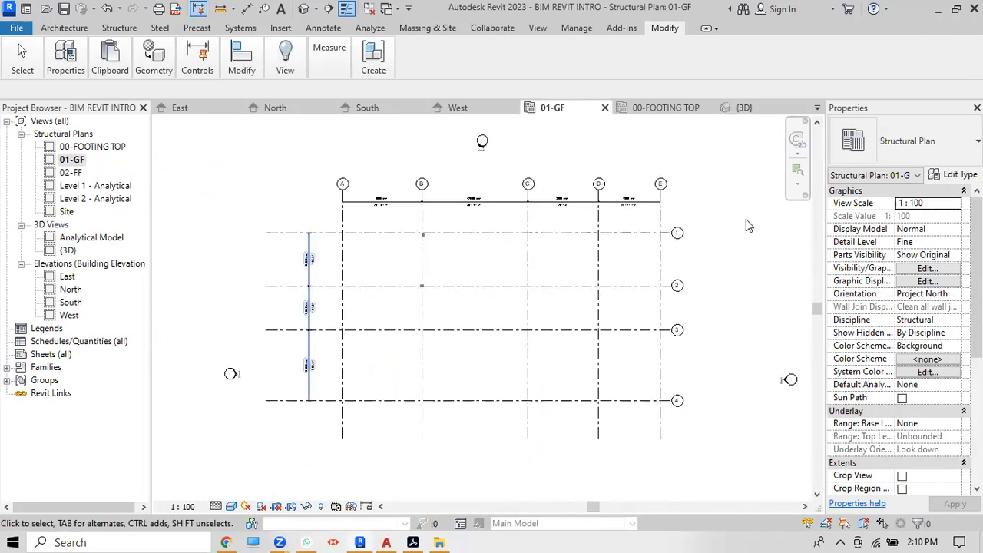
{"action": "left_click", "coordinate": [119, 28]}
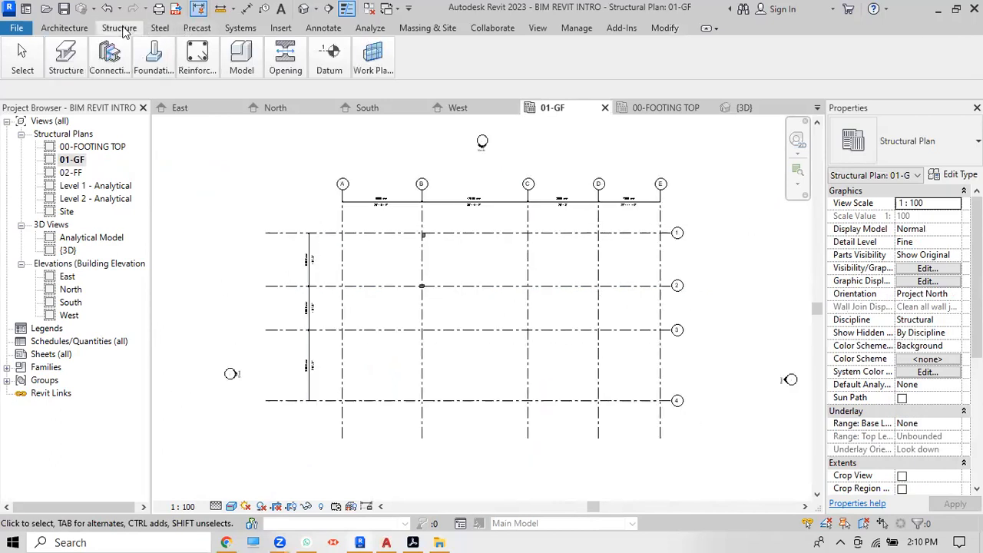
{"action": "mouse_move", "coordinate": [66, 58]}
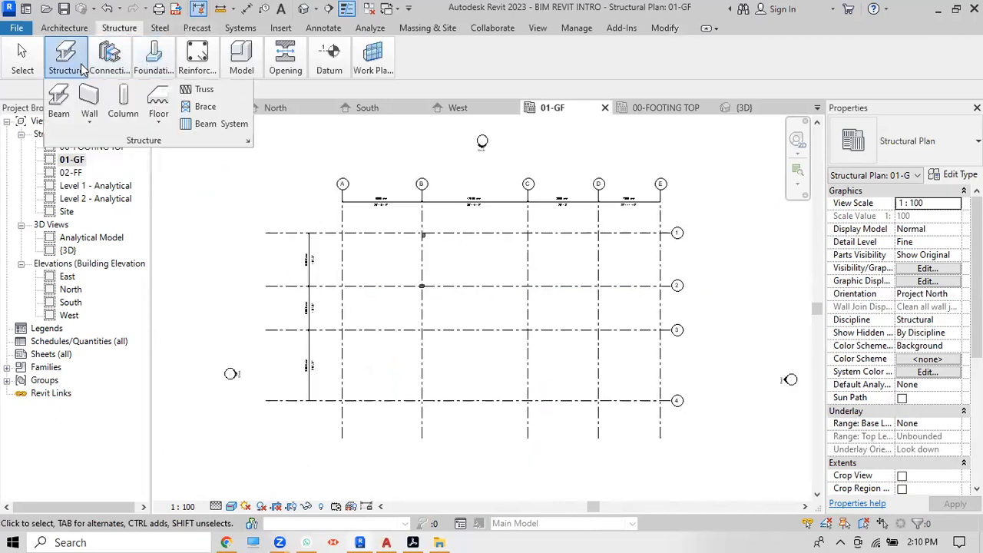
{"action": "left_click", "coordinate": [123, 104]}
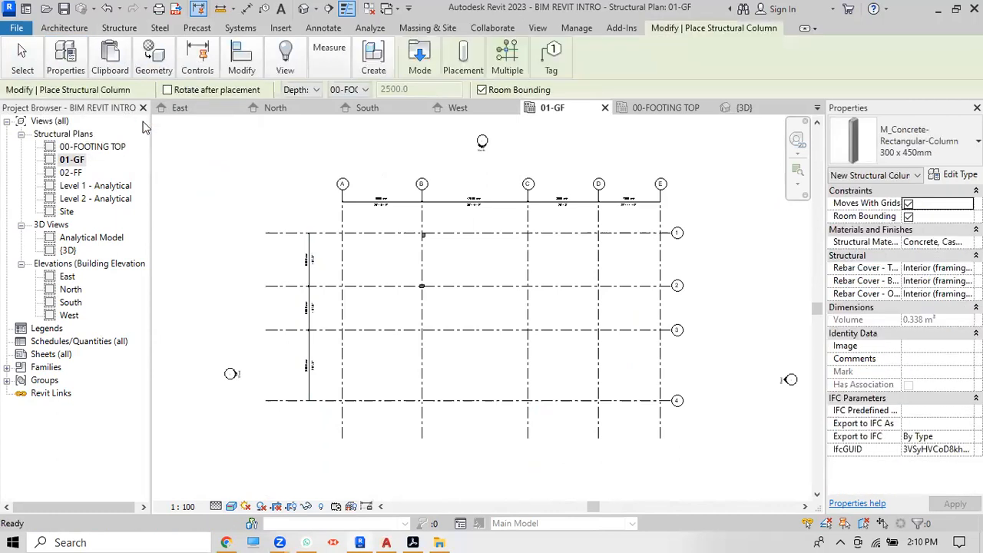
Step: Browse the column types and Structure ribbon options without changing anything
{"action": "left_click", "coordinate": [918, 140]}
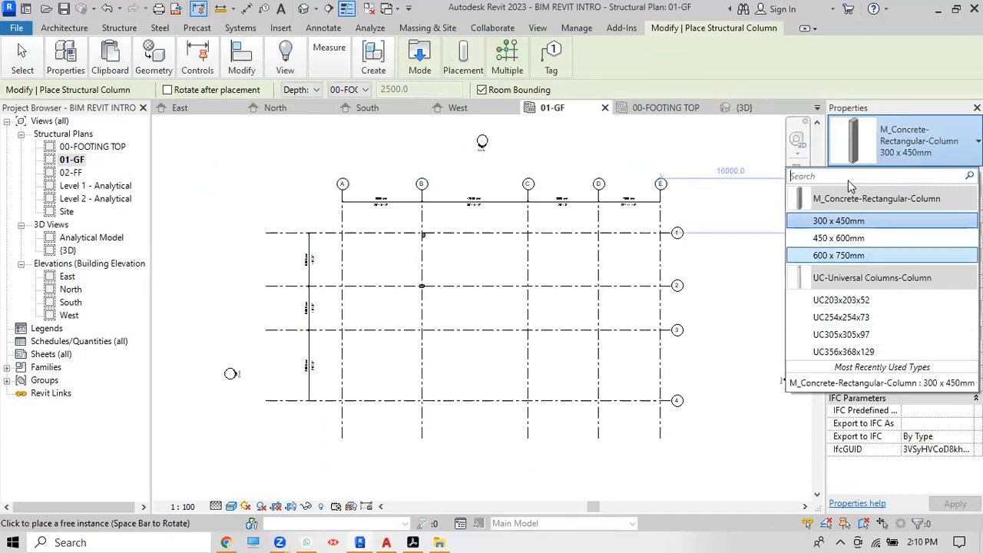
{"action": "left_click", "coordinate": [845, 71]}
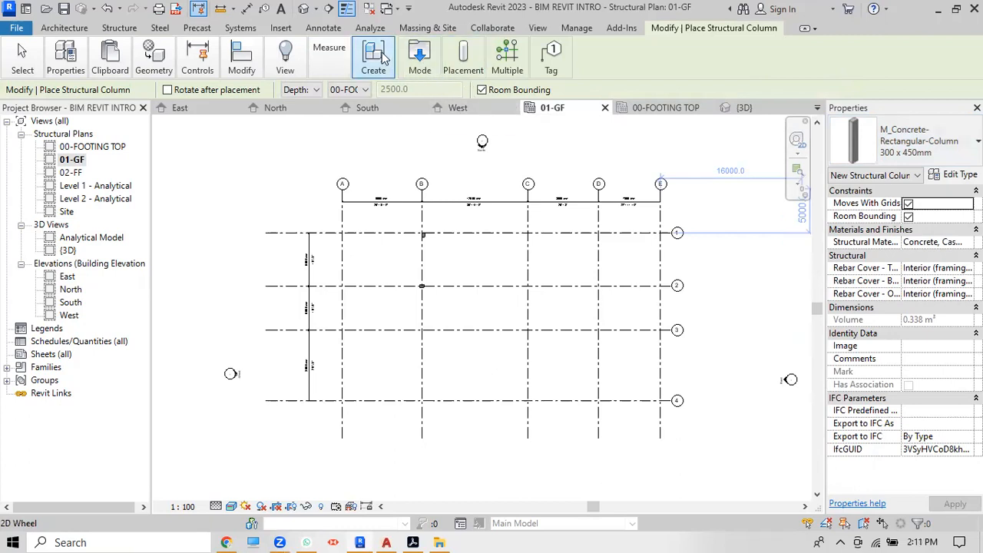
{"action": "left_click", "coordinate": [117, 28]}
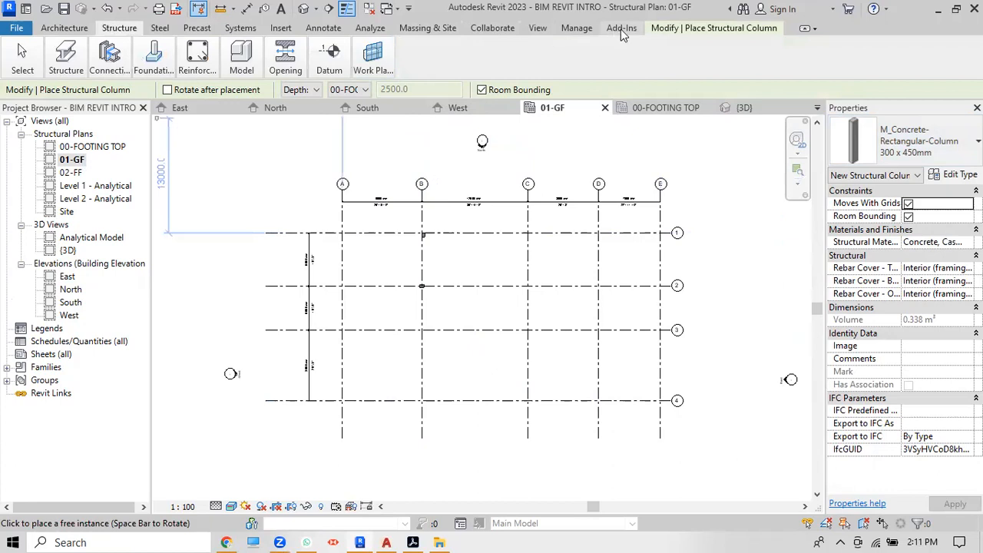
{"action": "left_click", "coordinate": [681, 29]}
{"action": "left_click", "coordinate": [240, 57]}
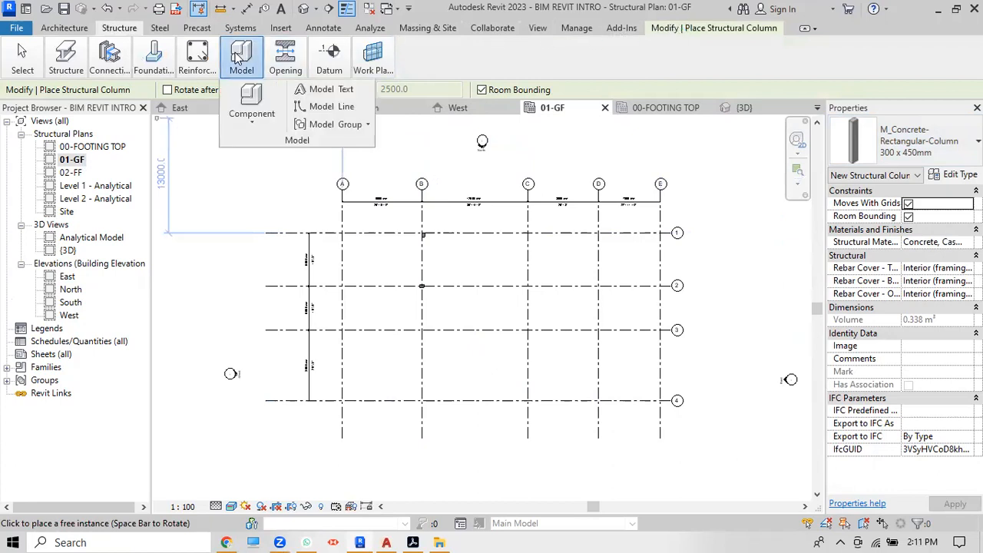
{"action": "mouse_move", "coordinate": [282, 73]}
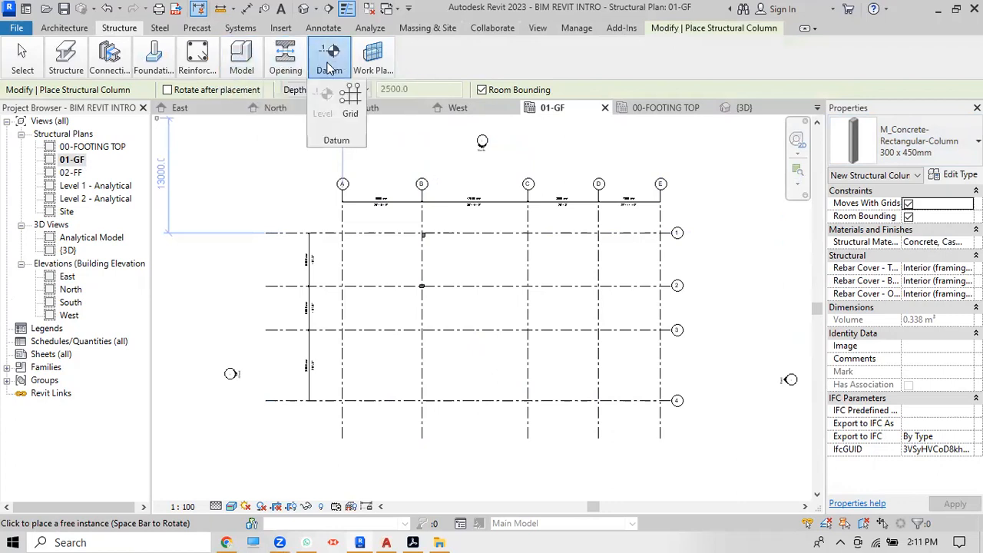
{"action": "mouse_move", "coordinate": [371, 71]}
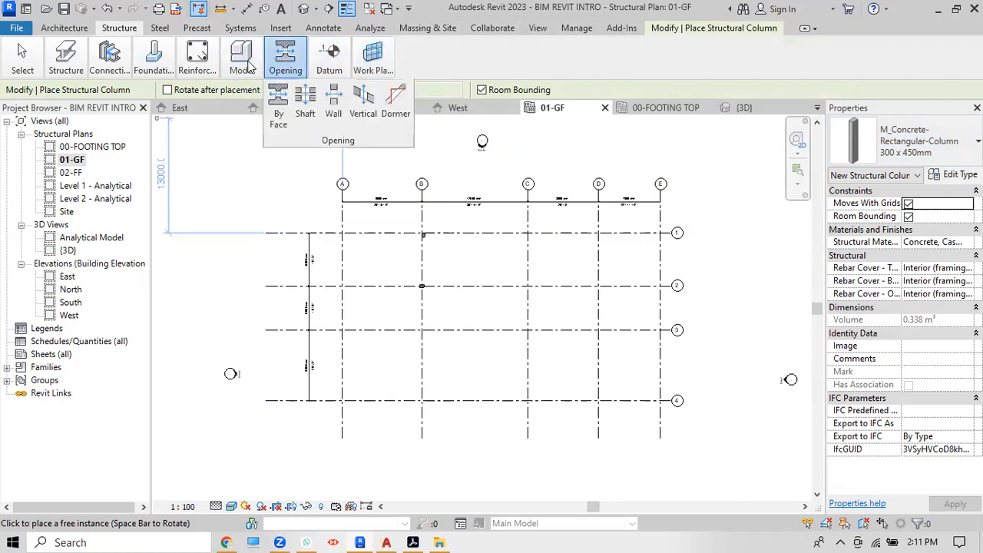
{"action": "mouse_move", "coordinate": [193, 65]}
{"action": "mouse_move", "coordinate": [153, 68]}
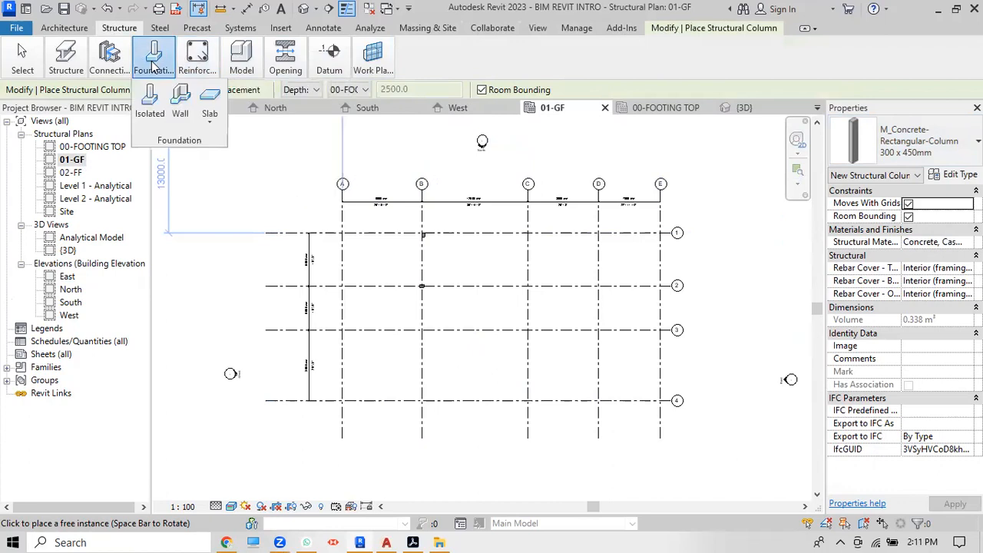
{"action": "mouse_move", "coordinate": [106, 67]}
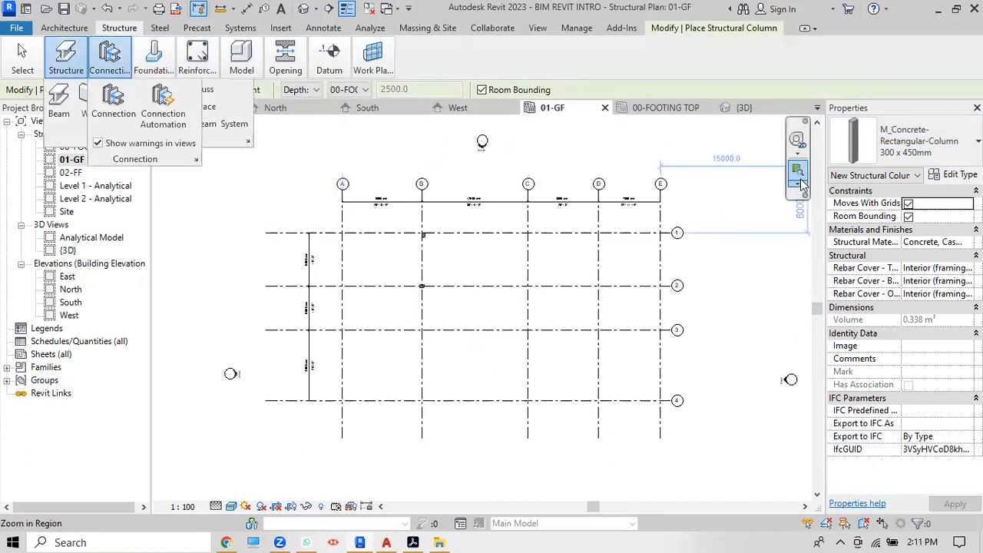
Step: Zoom around the 01-GF plan and cancel column placement
{"action": "scroll", "coordinate": [495, 270], "scroll_direction": "up", "scroll_amount": 3}
{"action": "scroll", "coordinate": [543, 235], "scroll_direction": "down", "scroll_amount": 2}
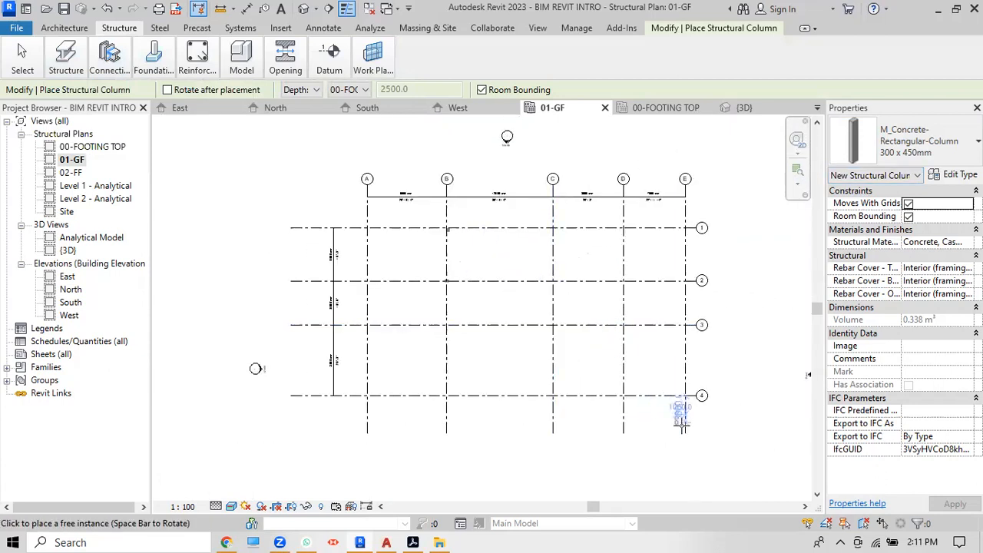
{"action": "scroll", "coordinate": [695, 414], "scroll_direction": "up", "scroll_amount": 2}
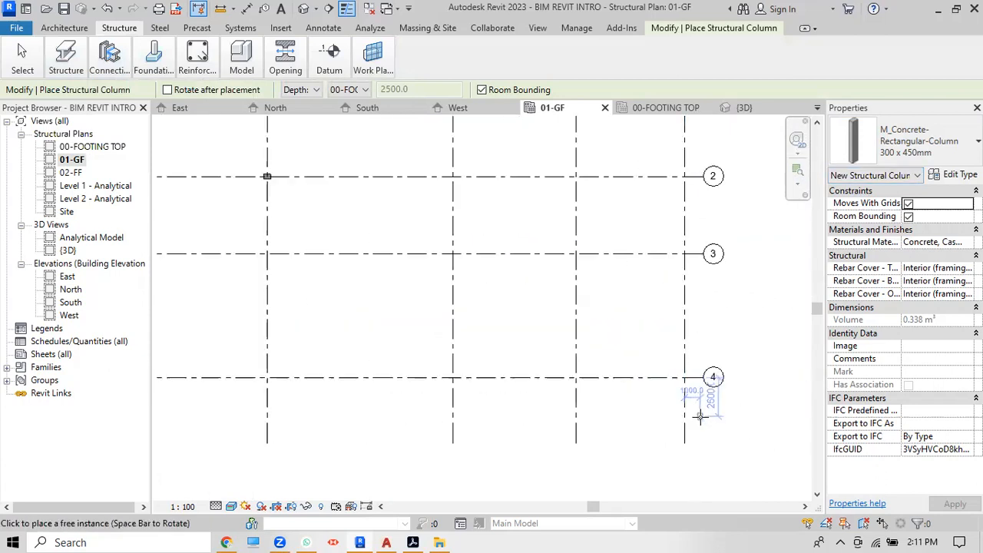
{"action": "scroll", "coordinate": [700, 418], "scroll_direction": "down", "scroll_amount": 1}
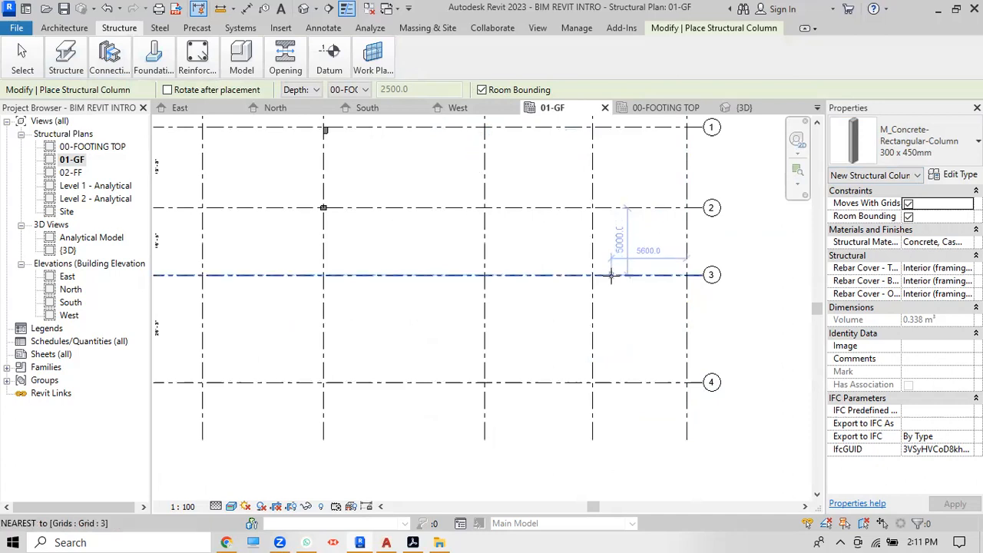
{"action": "scroll", "coordinate": [611, 277], "scroll_direction": "down", "scroll_amount": 1}
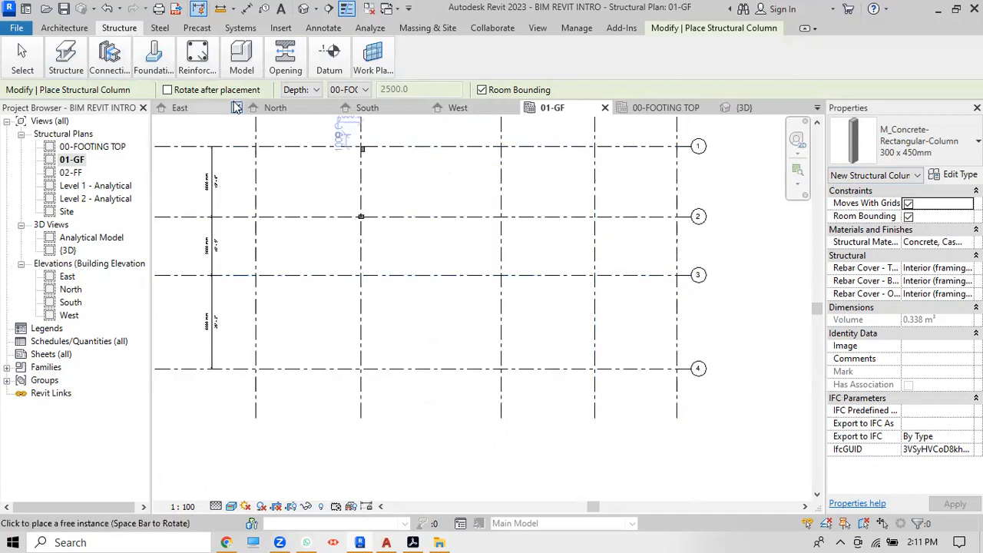
{"action": "key", "text": "Escape"}
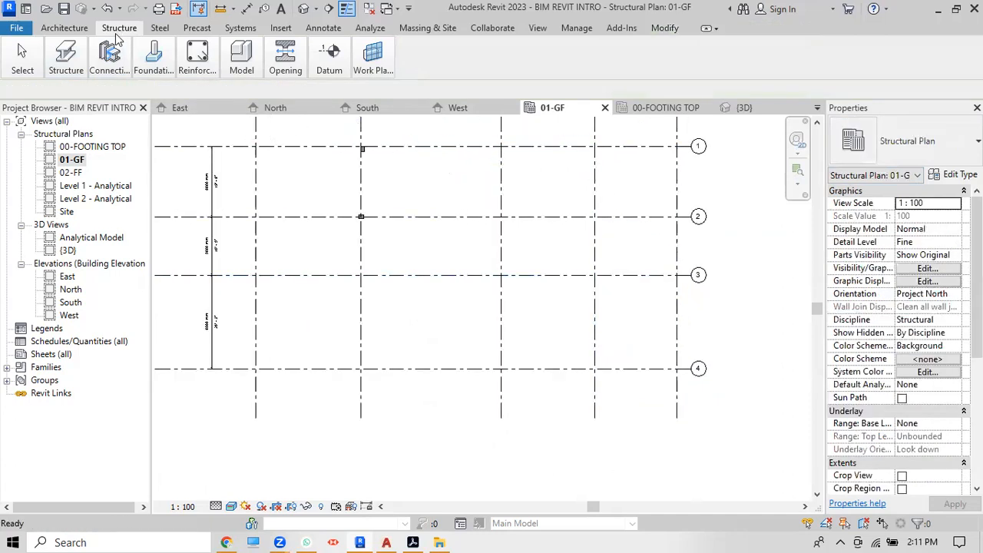
Step: Restart structural column placement in At Grids mode
{"action": "mouse_move", "coordinate": [67, 61]}
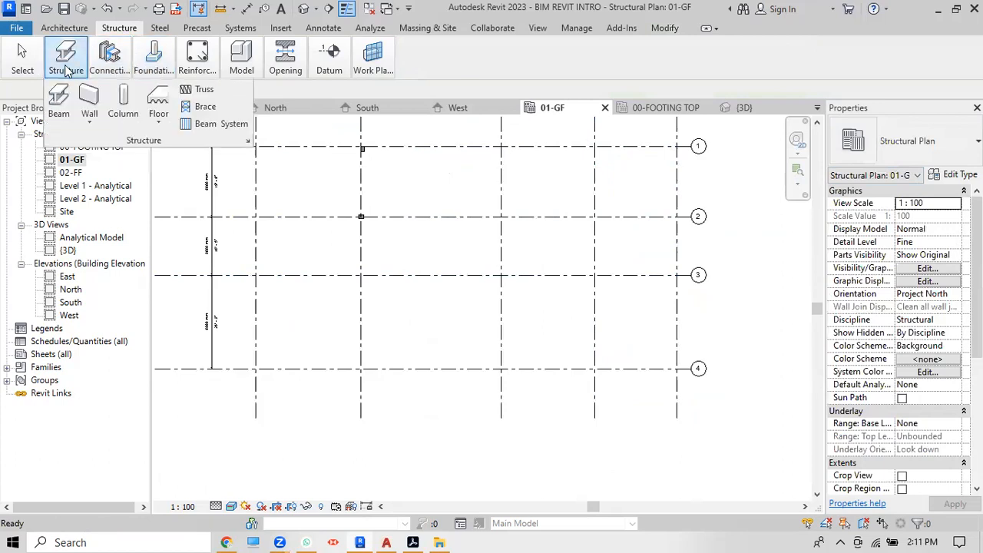
{"action": "left_click", "coordinate": [127, 111]}
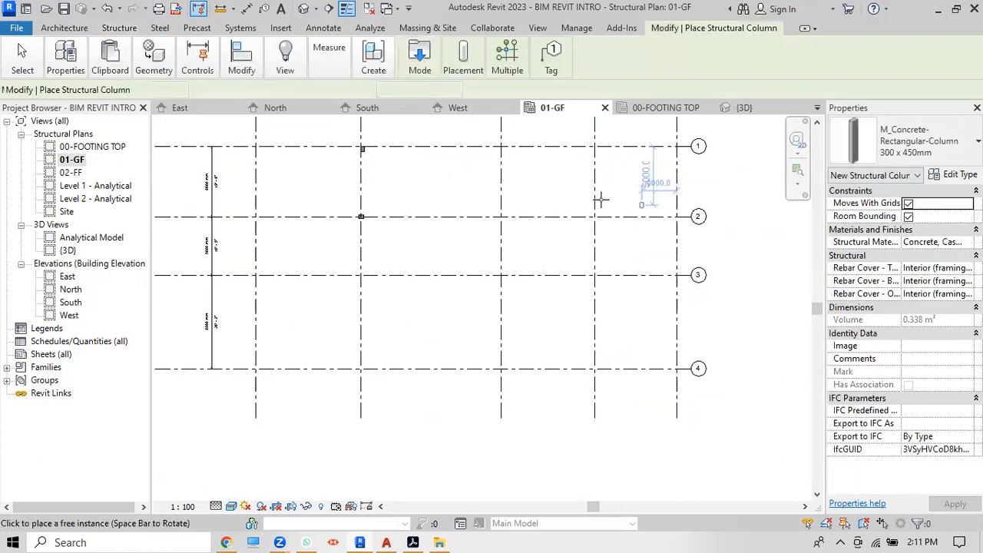
{"action": "mouse_move", "coordinate": [516, 70]}
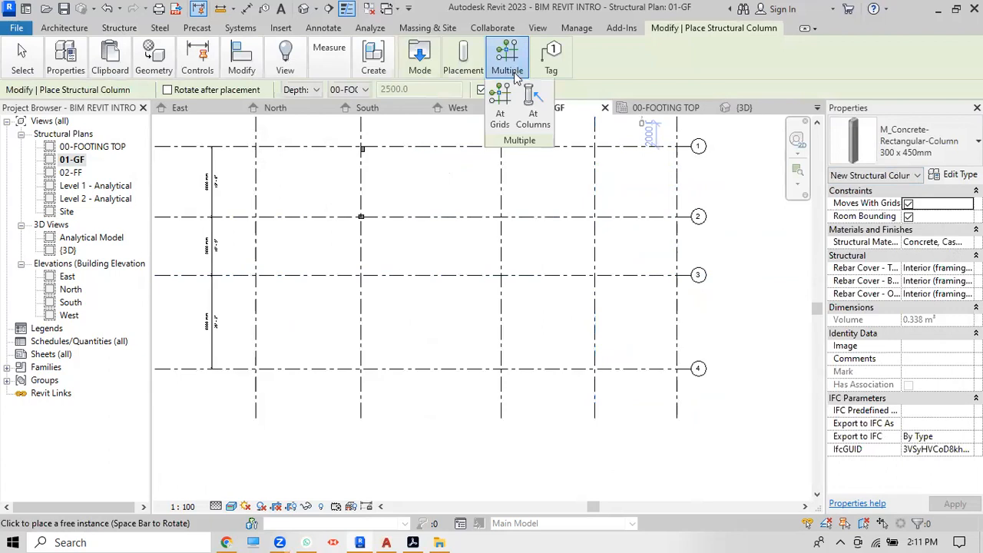
{"action": "left_click", "coordinate": [500, 113]}
{"action": "scroll", "coordinate": [538, 292], "scroll_direction": "down", "scroll_amount": 3}
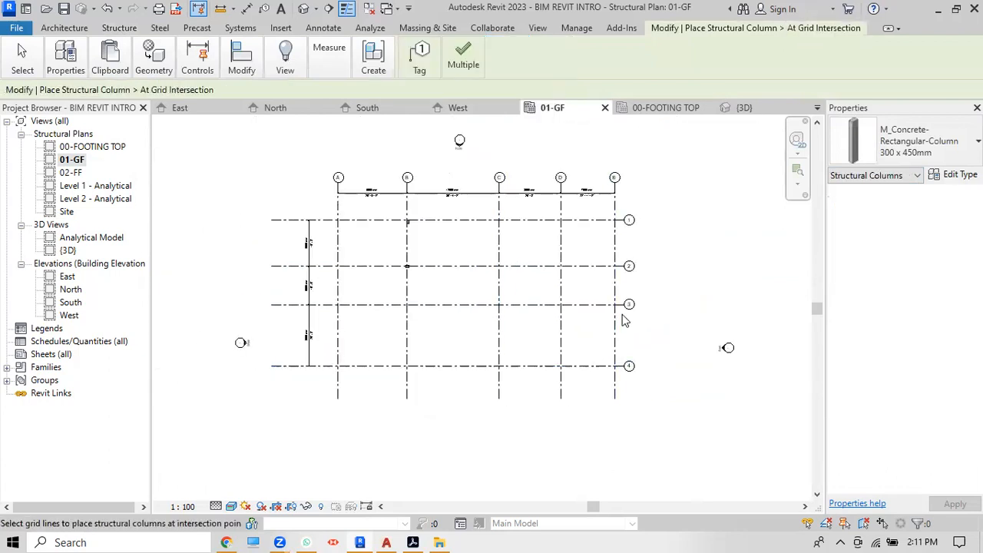
{"action": "scroll", "coordinate": [624, 323], "scroll_direction": "up", "scroll_amount": 2}
{"action": "scroll", "coordinate": [621, 421], "scroll_direction": "down", "scroll_amount": 1}
Step: Place 300 x 450mm columns where grids A and B cross grids 1 and 2
{"action": "left_click_drag", "start_coordinate": [620, 421], "coordinate": [390, 196]}
{"action": "left_click_drag", "start_coordinate": [369, 424], "coordinate": [247, 203]}
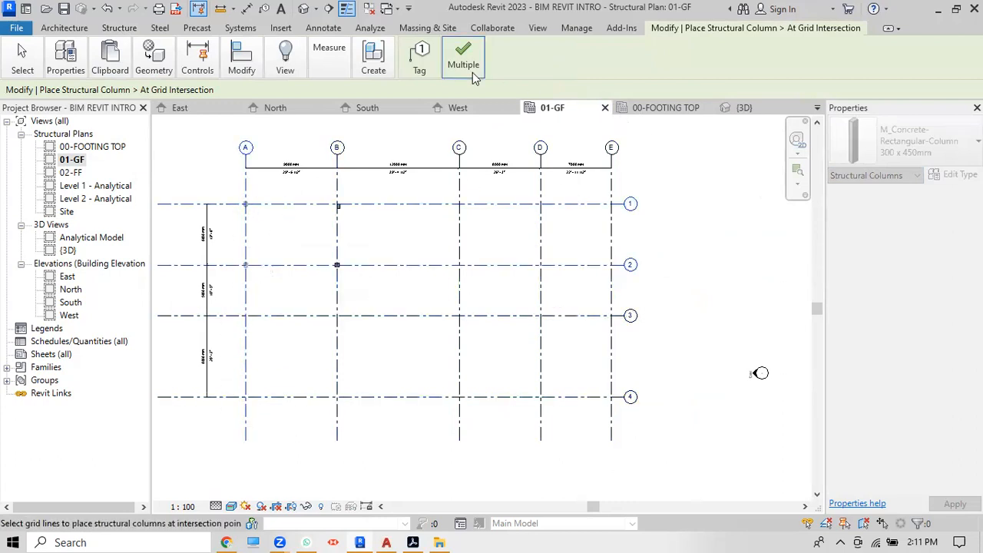
{"action": "left_click", "coordinate": [470, 69]}
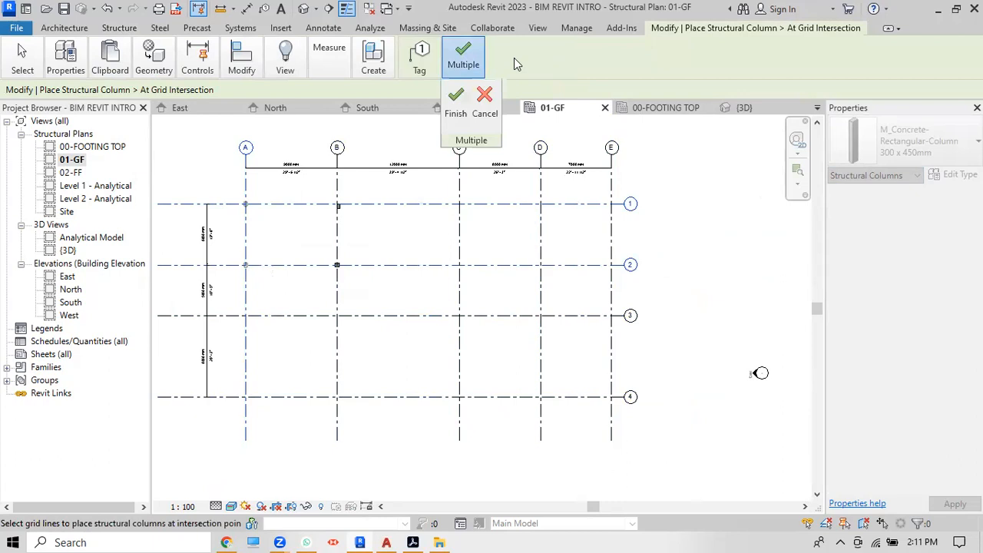
{"action": "left_click", "coordinate": [474, 71]}
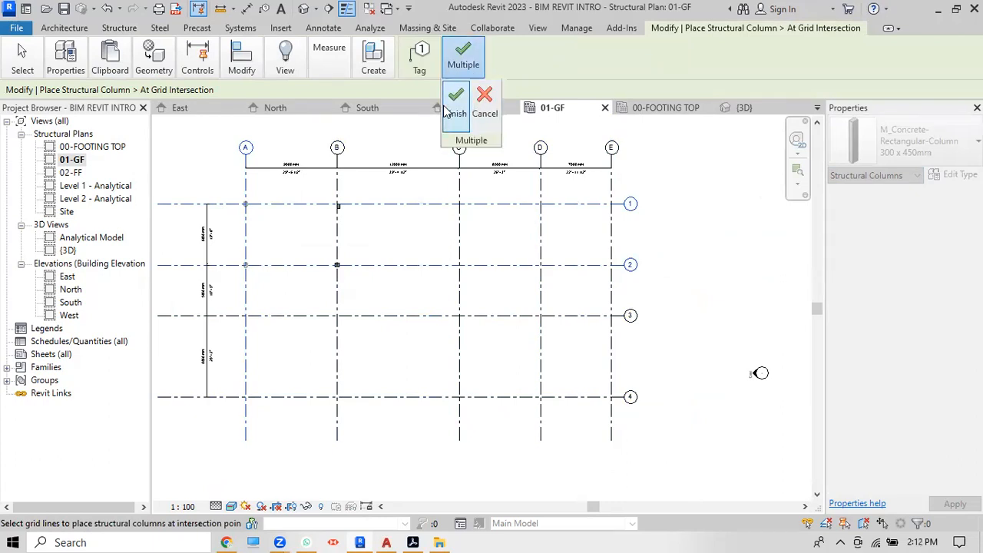
{"action": "left_click", "coordinate": [455, 100]}
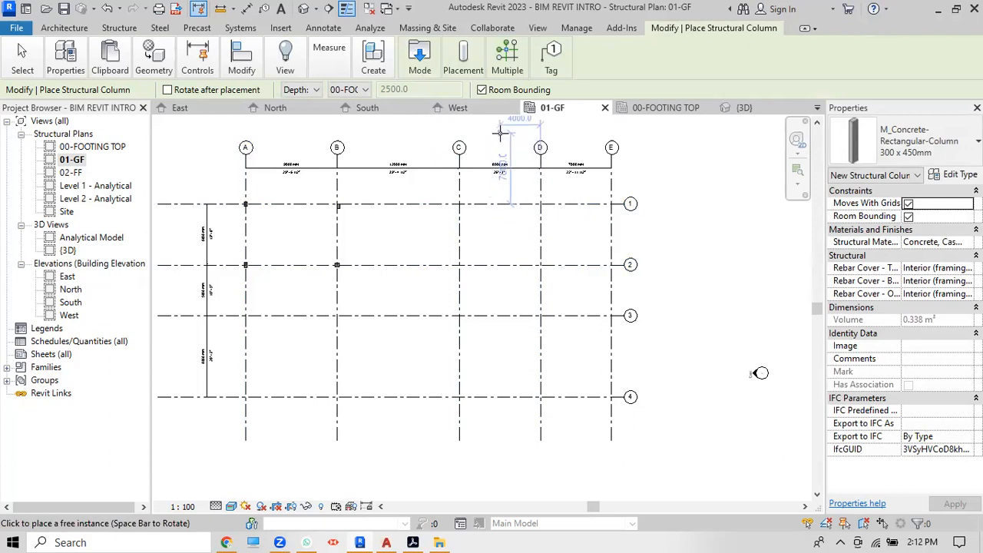
{"action": "key", "text": "Escape"}
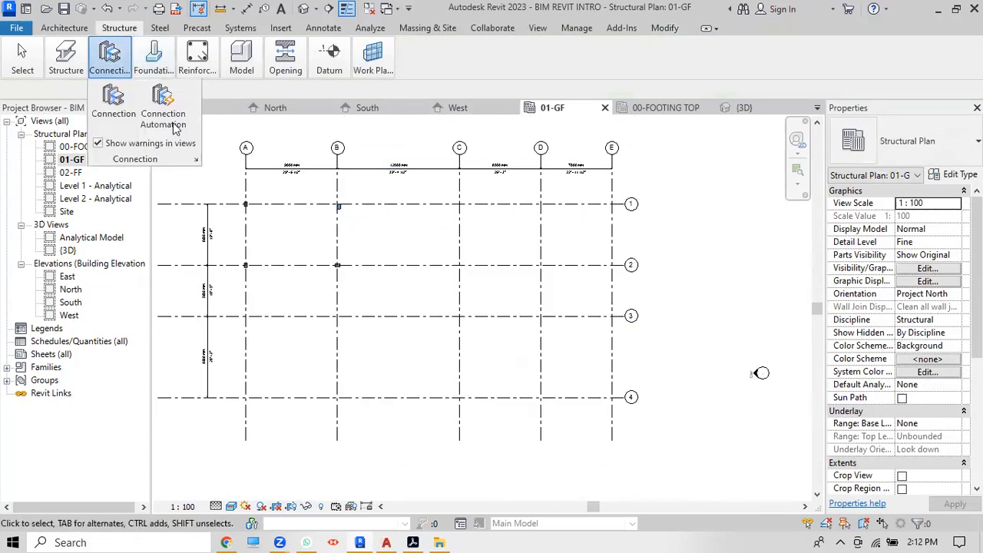
{"action": "mouse_move", "coordinate": [63, 56]}
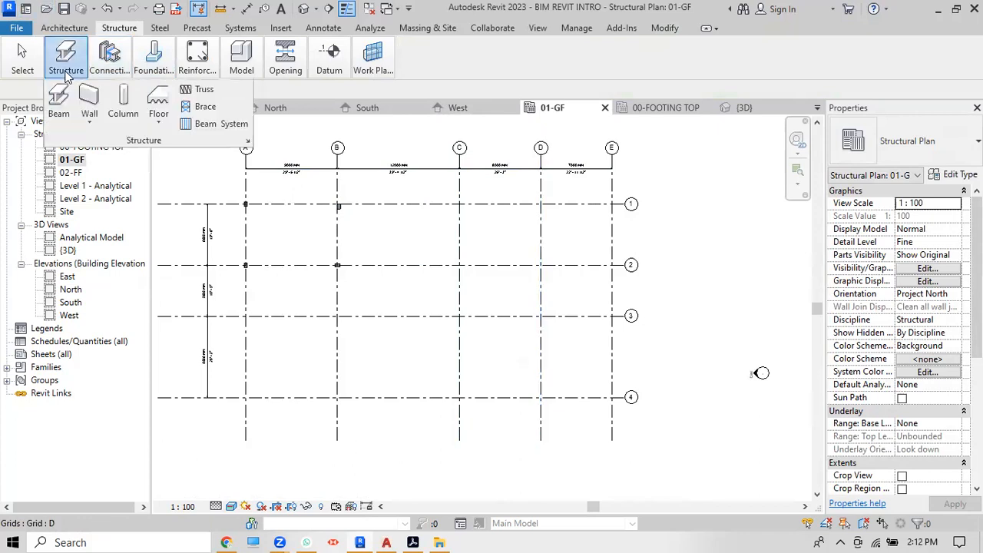
{"action": "left_click", "coordinate": [125, 107]}
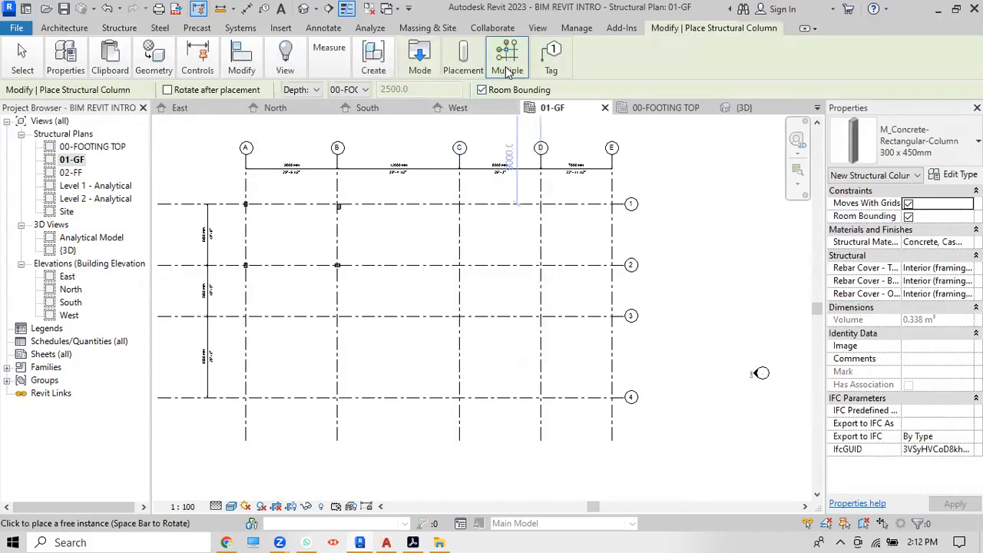
Step: Place 300 x 450mm columns at grids A and B crossing grids 3 and 4 using At Grids
{"action": "mouse_move", "coordinate": [507, 71]}
{"action": "left_click", "coordinate": [500, 108]}
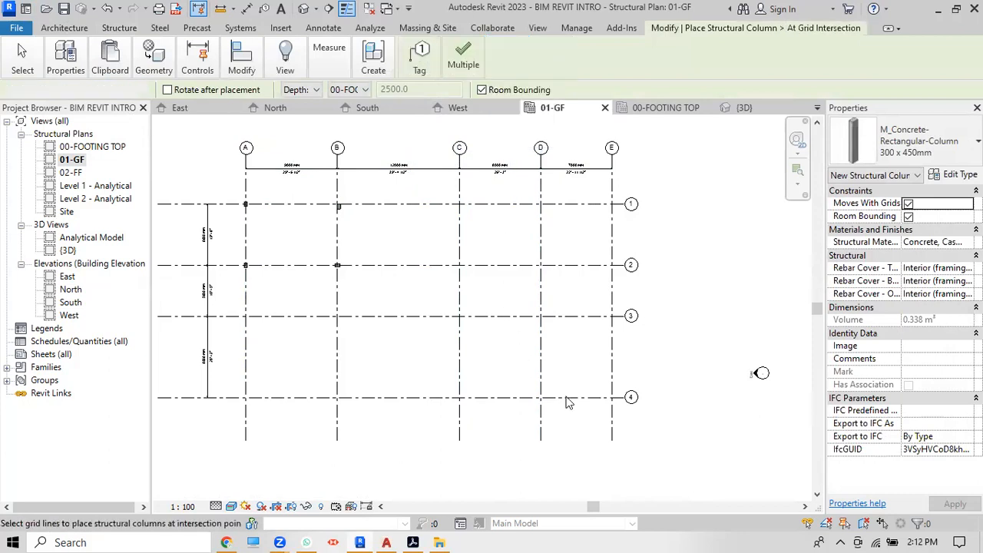
{"action": "left_click_drag", "start_coordinate": [623, 428], "coordinate": [377, 204]}
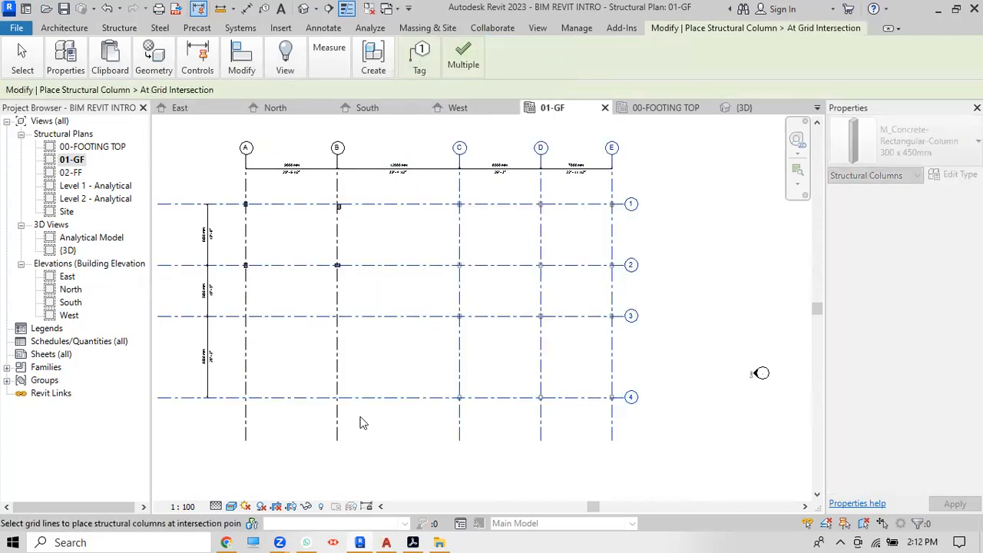
{"action": "left_click_drag", "start_coordinate": [367, 428], "coordinate": [210, 302]}
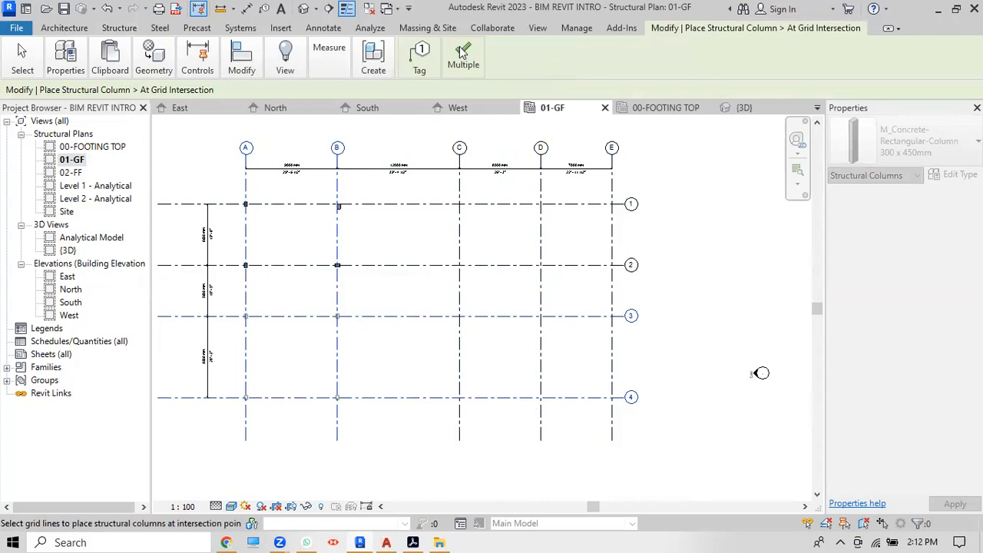
{"action": "mouse_move", "coordinate": [463, 51]}
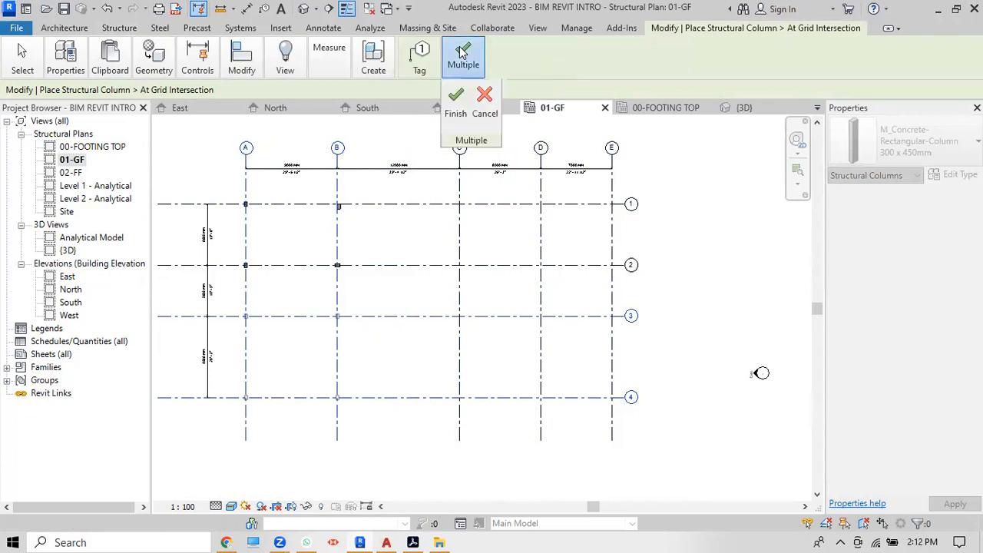
{"action": "left_click", "coordinate": [454, 97]}
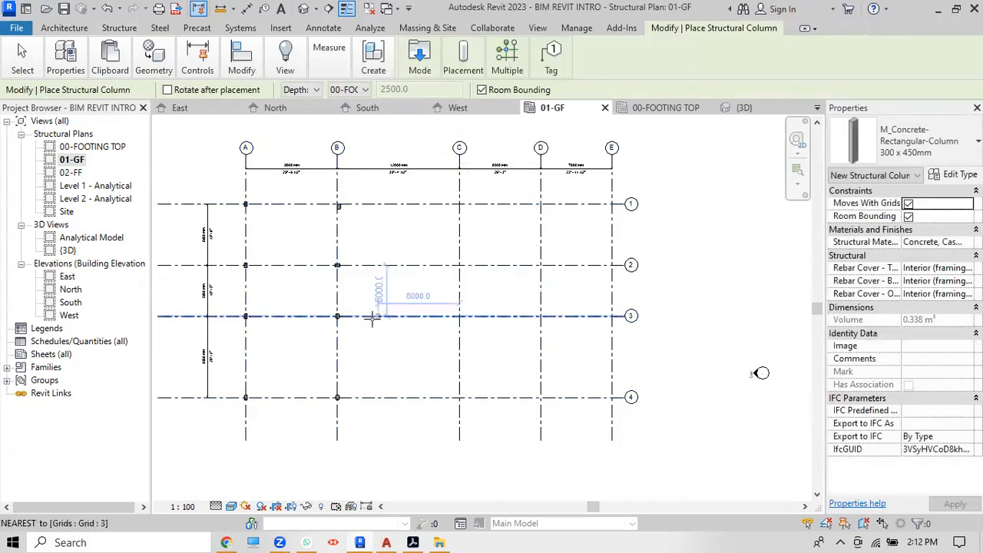
{"action": "scroll", "coordinate": [373, 330], "scroll_direction": "down", "scroll_amount": 2}
{"action": "scroll", "coordinate": [534, 339], "scroll_direction": "up", "scroll_amount": 2}
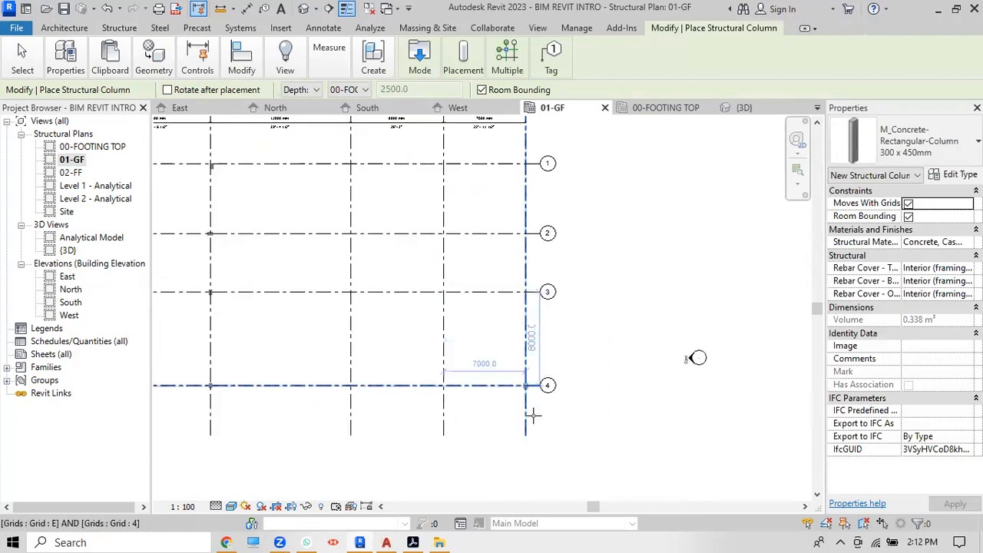
{"action": "scroll", "coordinate": [538, 421], "scroll_direction": "down", "scroll_amount": 1}
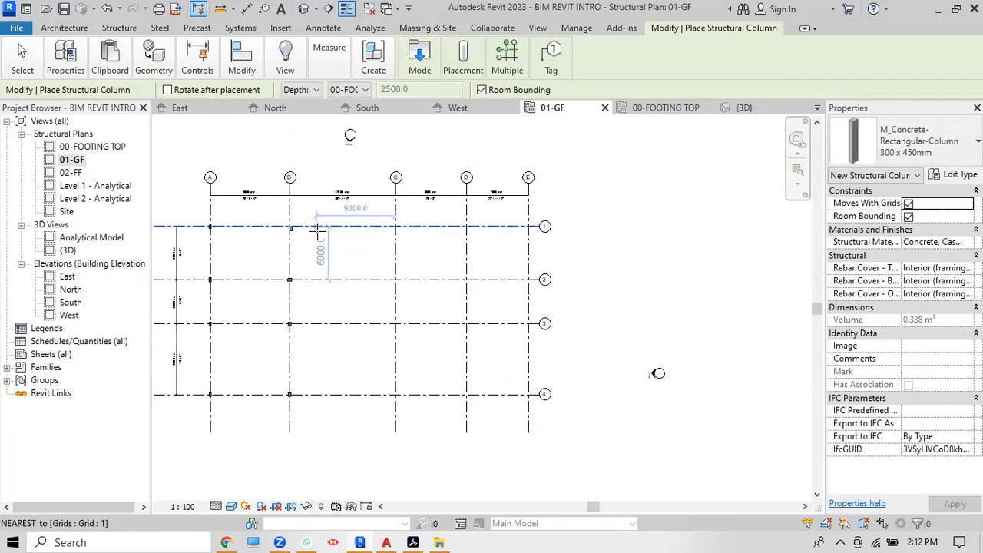
{"action": "mouse_move", "coordinate": [507, 70]}
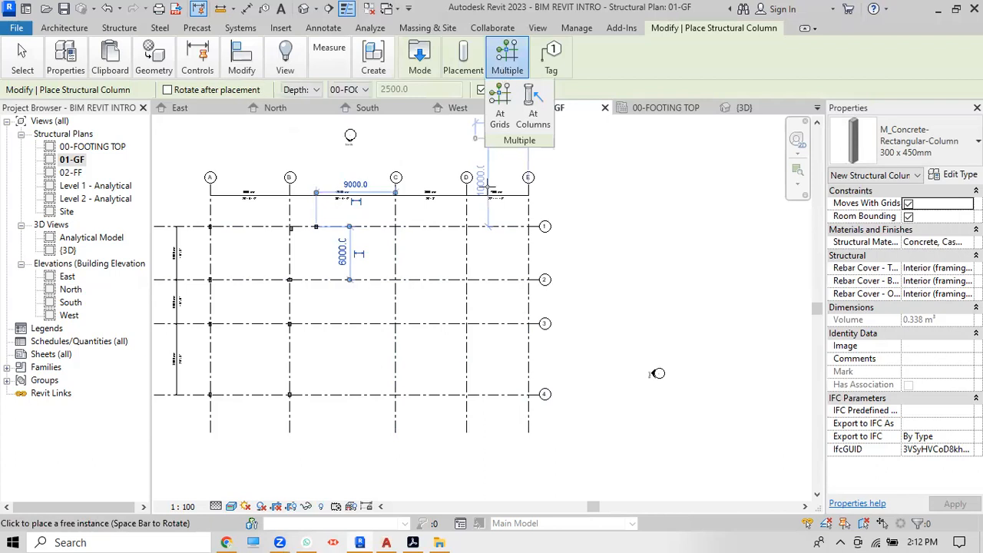
{"action": "key", "text": "Escape"}
Step: Place columns at every intersection of grids C–E with grids 1–4
{"action": "mouse_move", "coordinate": [65, 61]}
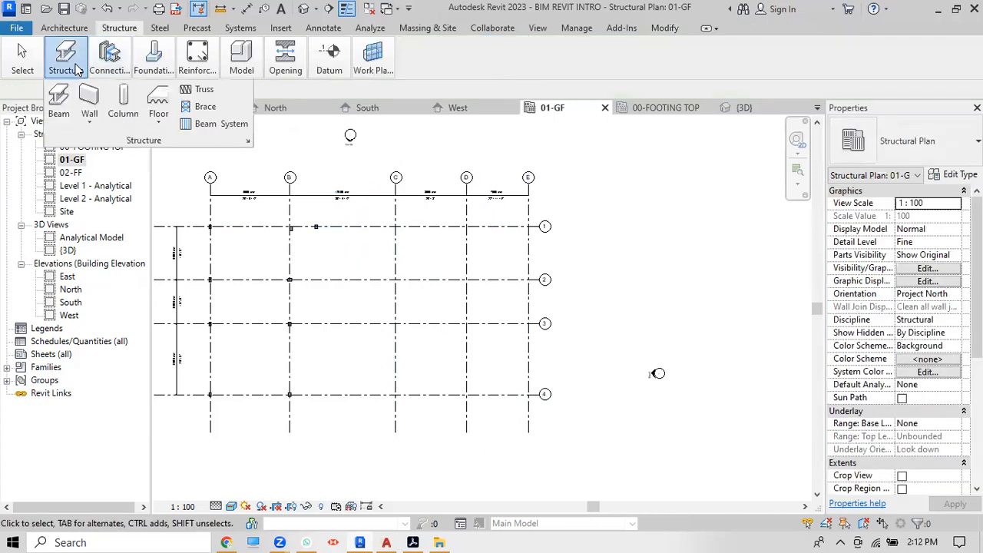
{"action": "left_click", "coordinate": [120, 113]}
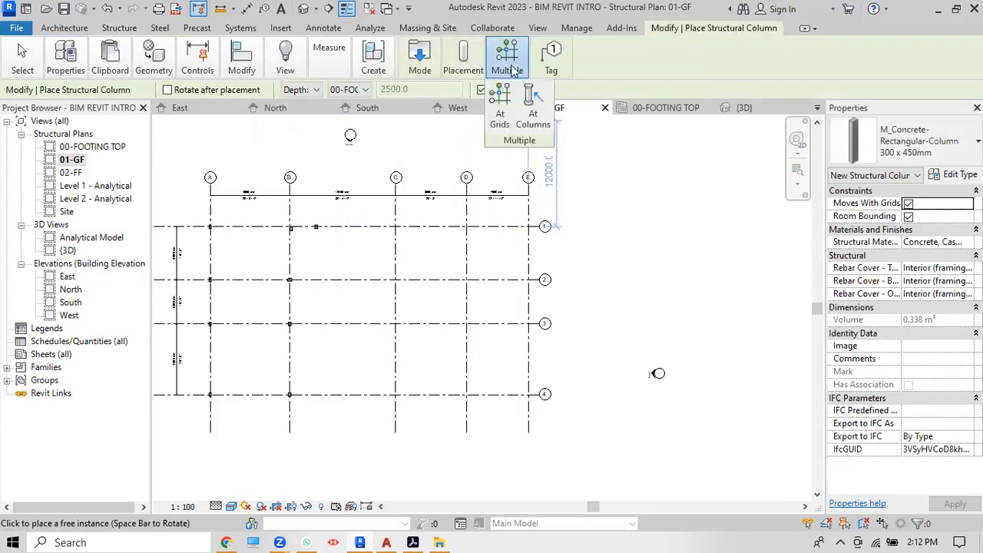
{"action": "left_click", "coordinate": [499, 108]}
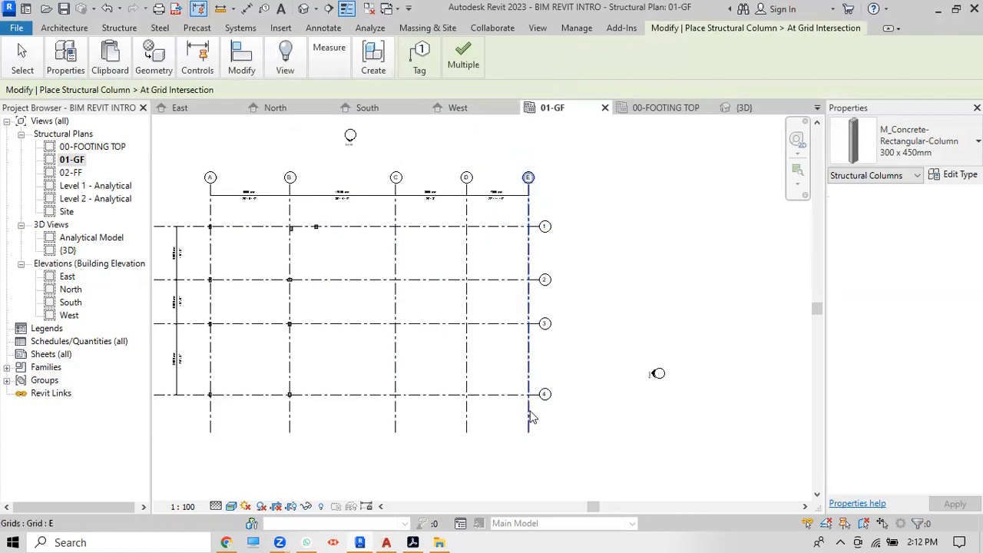
{"action": "scroll", "coordinate": [532, 417], "scroll_direction": "down", "scroll_amount": 3}
{"action": "scroll", "coordinate": [535, 417], "scroll_direction": "up", "scroll_amount": 3}
{"action": "left_click_drag", "start_coordinate": [535, 413], "coordinate": [299, 176]}
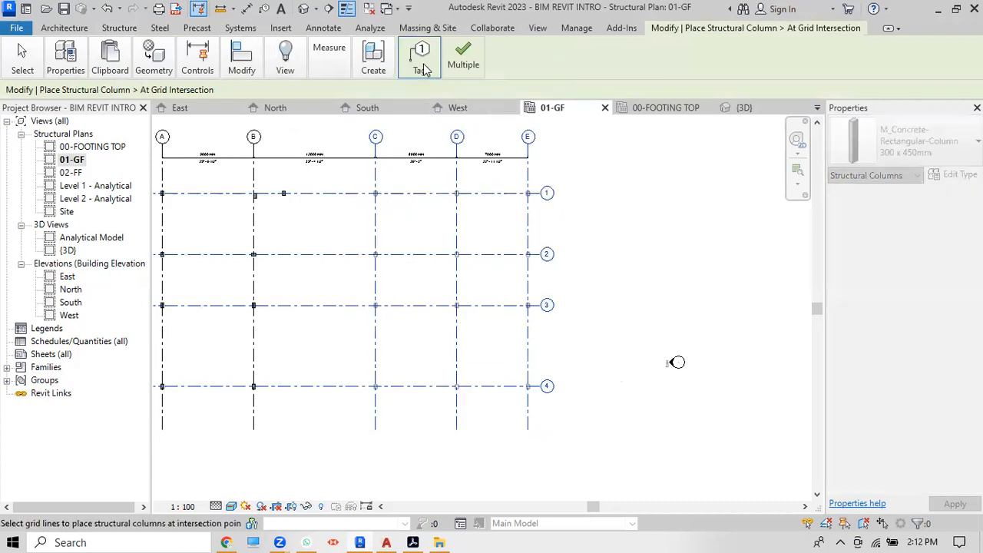
{"action": "left_click", "coordinate": [465, 63]}
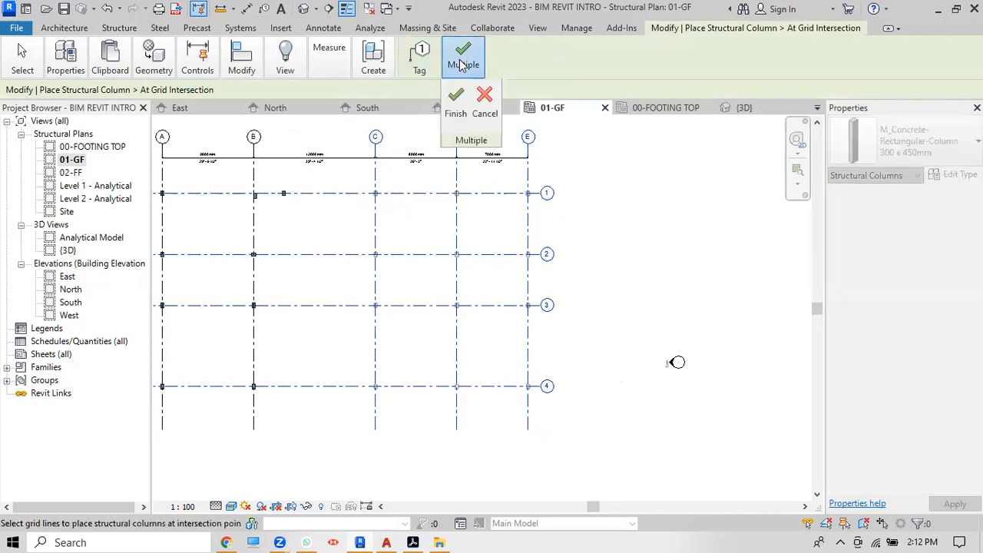
{"action": "left_click", "coordinate": [455, 108]}
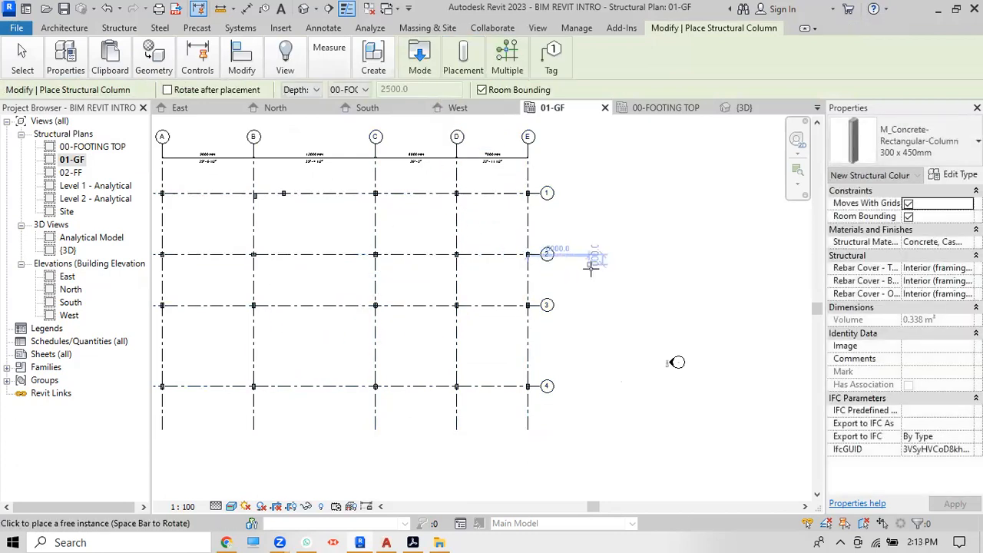
{"action": "key", "text": "Escape"}
{"action": "key", "text": "Escape"}
Step: Delete the stray column near grid B
{"action": "scroll", "coordinate": [253, 180], "scroll_direction": "up", "scroll_amount": 5}
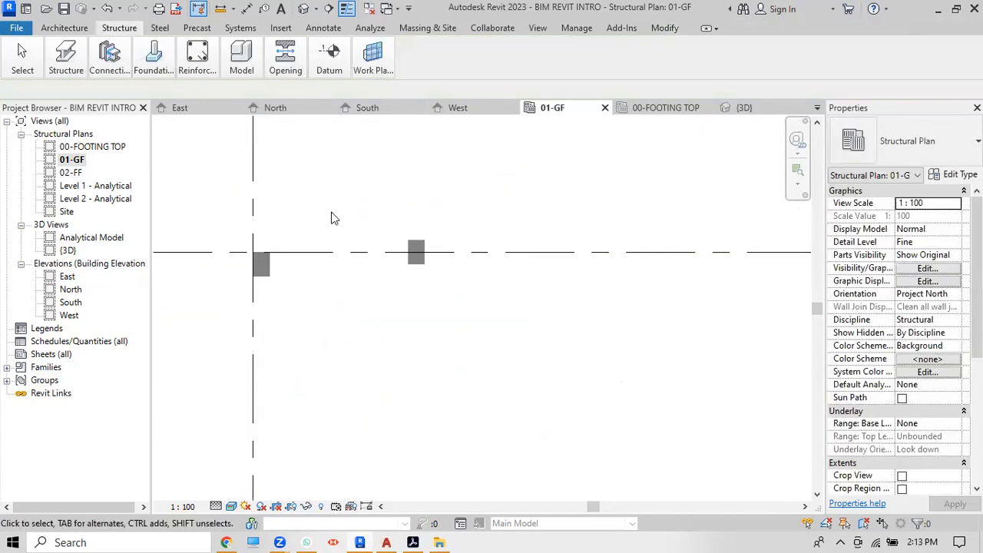
{"action": "left_click", "coordinate": [416, 262]}
{"action": "key", "text": "Delete"}
Step: Rotate the column at grid B-2 so its corner sits on the grid intersection
{"action": "scroll", "coordinate": [385, 210], "scroll_direction": "down", "scroll_amount": 4}
{"action": "scroll", "coordinate": [361, 276], "scroll_direction": "down", "scroll_amount": 1}
{"action": "scroll", "coordinate": [369, 309], "scroll_direction": "up", "scroll_amount": 6}
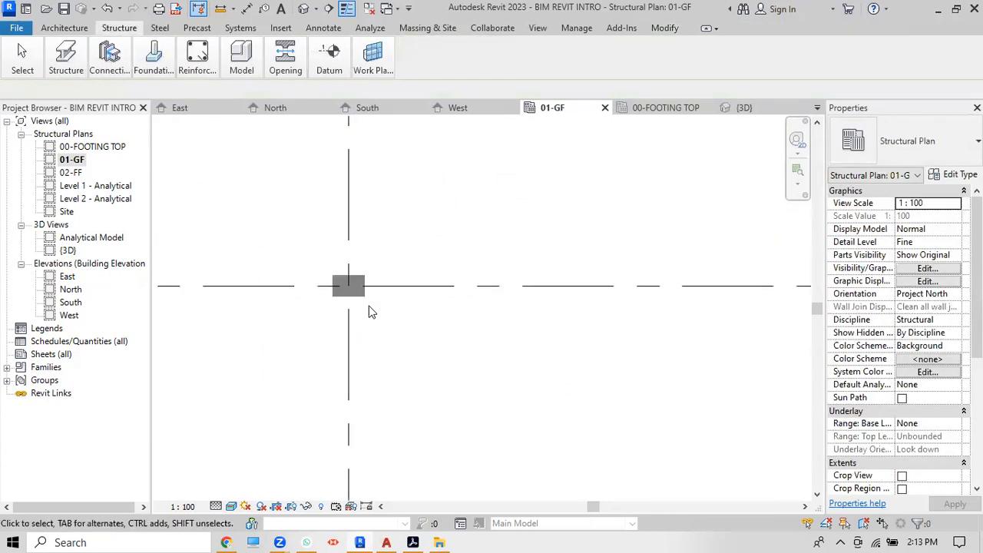
{"action": "left_click", "coordinate": [357, 295]}
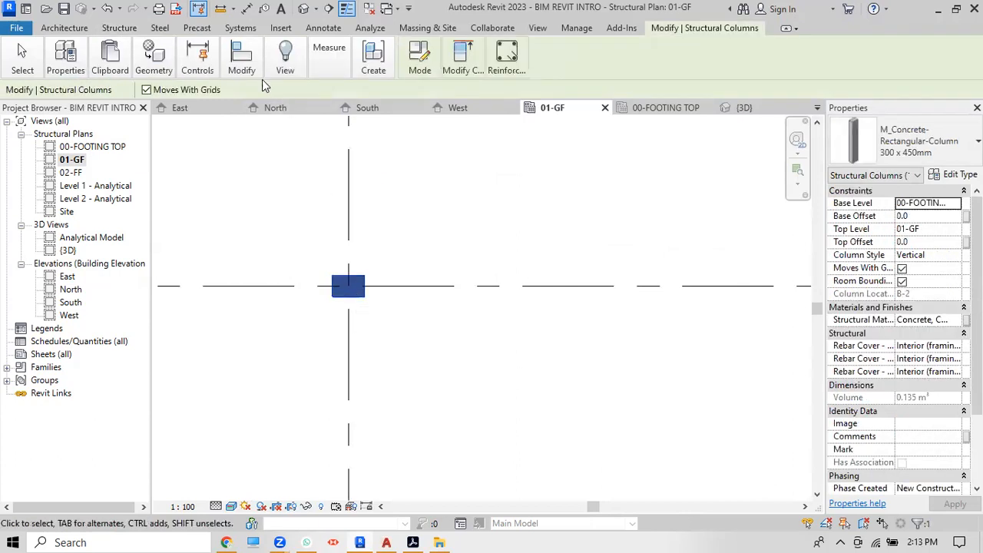
{"action": "mouse_move", "coordinate": [241, 66]}
{"action": "left_click", "coordinate": [237, 128]}
{"action": "scroll", "coordinate": [362, 296], "scroll_direction": "up", "scroll_amount": 3}
{"action": "left_click", "coordinate": [376, 301]}
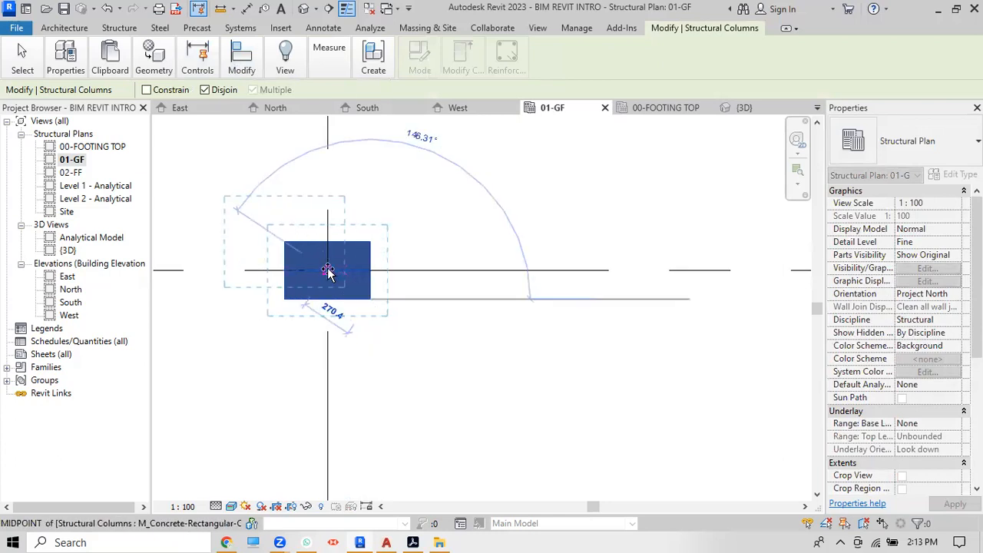
{"action": "left_click", "coordinate": [390, 242]}
{"action": "scroll", "coordinate": [389, 242], "scroll_direction": "down", "scroll_amount": 1}
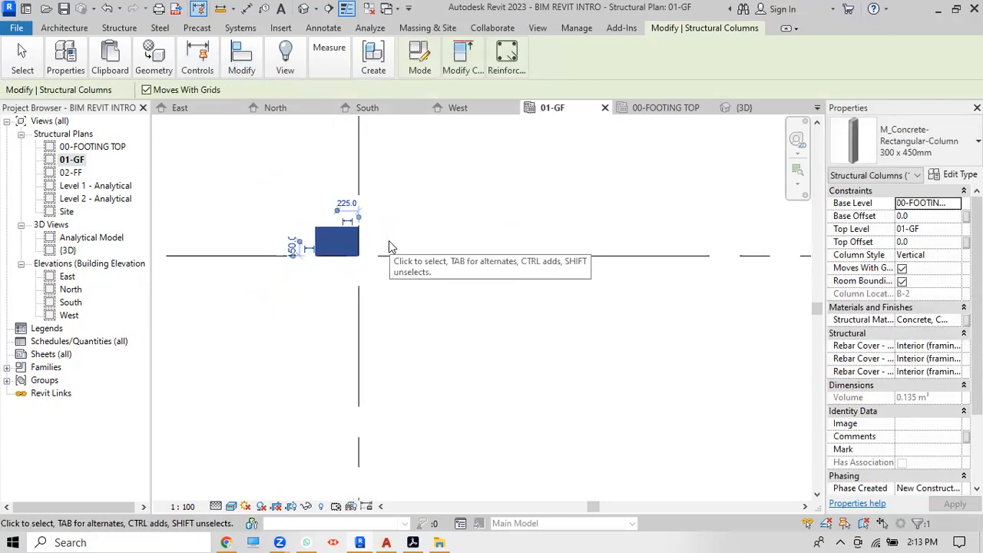
{"action": "key", "text": "Escape"}
{"action": "scroll", "coordinate": [388, 241], "scroll_direction": "down", "scroll_amount": 2}
{"action": "mouse_move", "coordinate": [227, 44]}
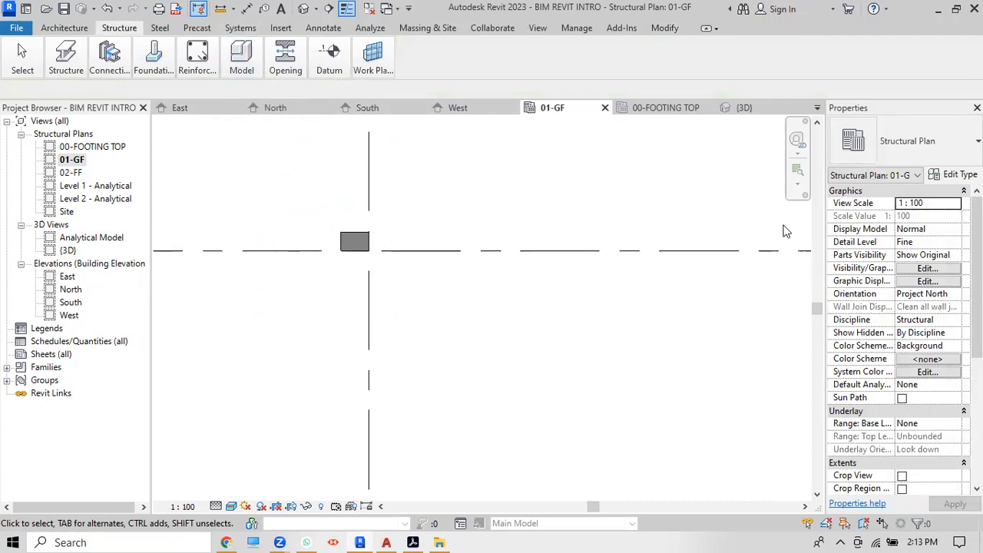
Step: Switch to the {3D} view and orbit to check columns on every footing
{"action": "left_click", "coordinate": [304, 9]}
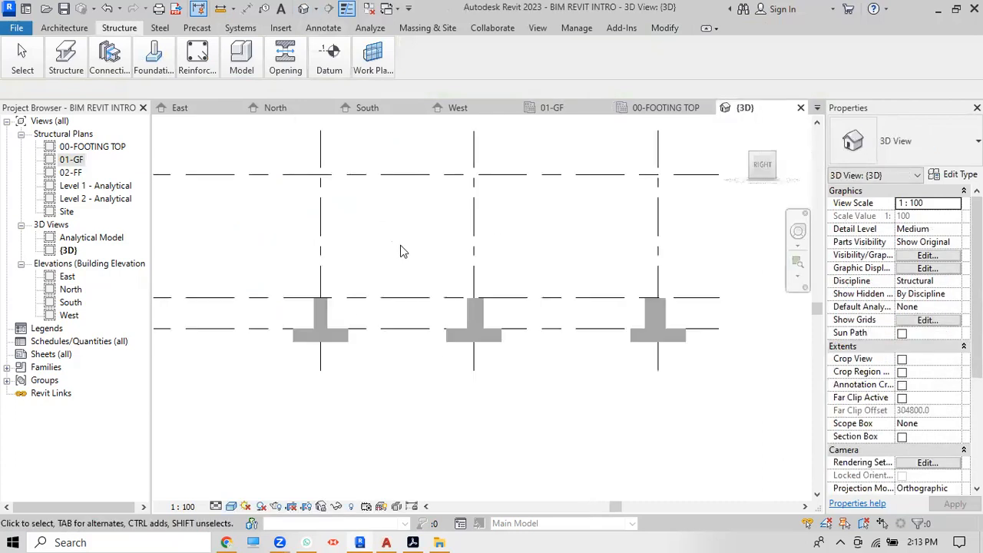
{"action": "middle_click_drag", "start_coordinate": [569, 176], "coordinate": [507, 321], "text": "shift"}
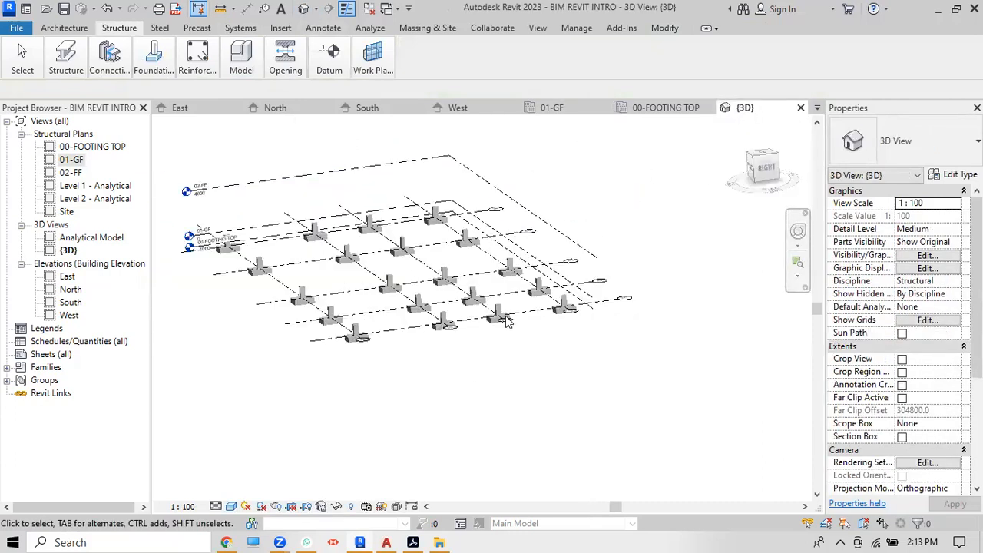
{"action": "middle_click_drag", "start_coordinate": [497, 398], "coordinate": [483, 327], "text": "shift"}
{"action": "scroll", "coordinate": [482, 326], "scroll_direction": "up", "scroll_amount": 5}
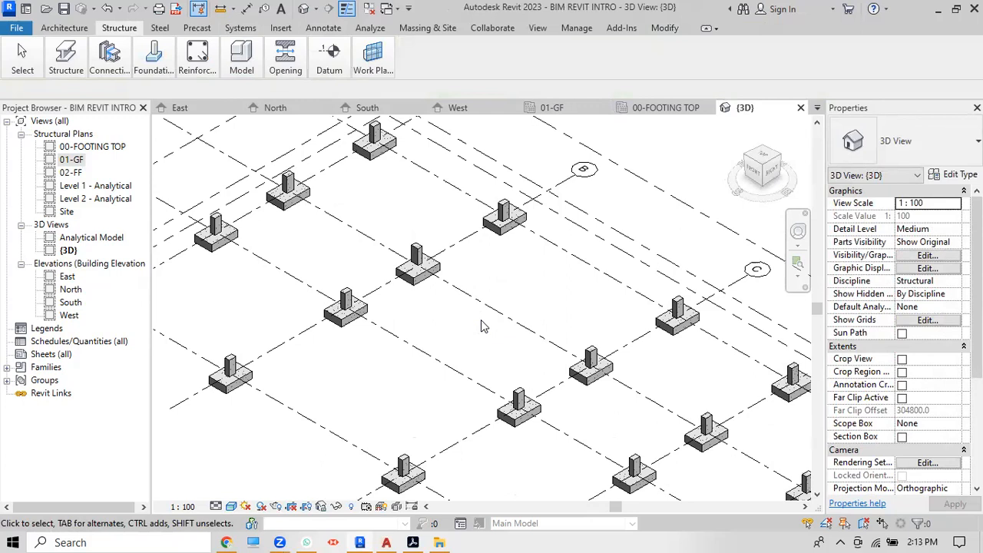
{"action": "scroll", "coordinate": [482, 327], "scroll_direction": "down", "scroll_amount": 3}
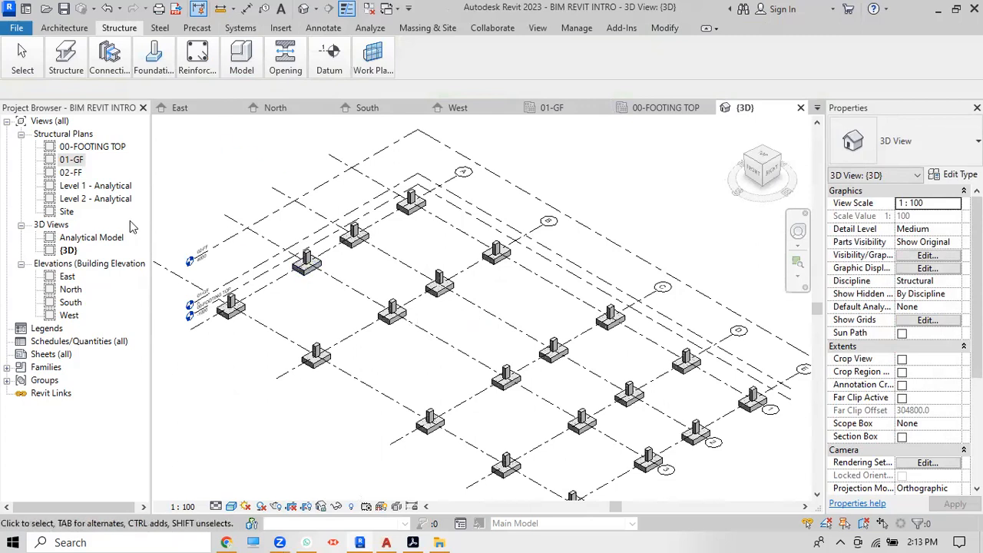
Step: On the 01-GF plan, start a beam using M_Concrete-Rectangular Beam 300 x 600mm
{"action": "double_click", "coordinate": [71, 160]}
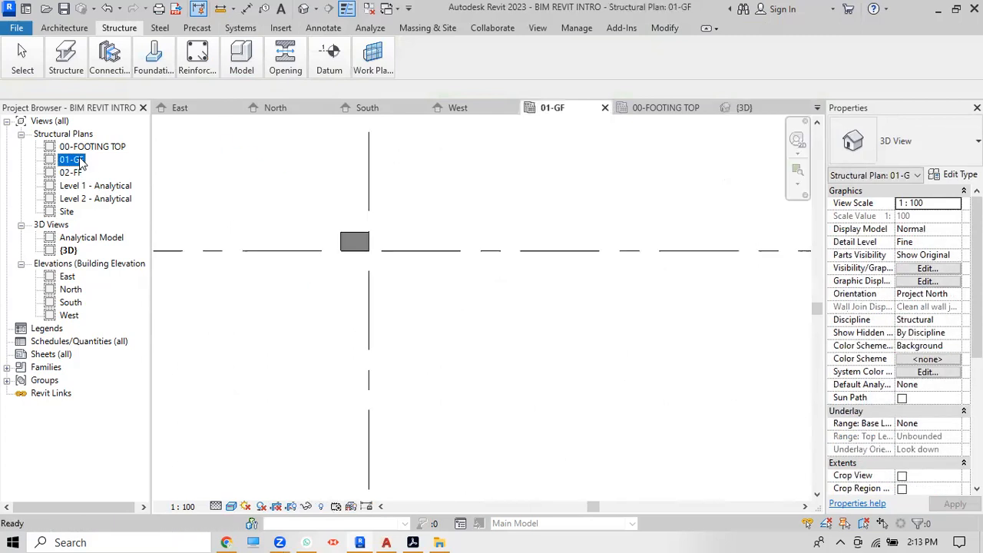
{"action": "scroll", "coordinate": [387, 308], "scroll_direction": "up", "scroll_amount": 4}
{"action": "scroll", "coordinate": [421, 295], "scroll_direction": "up", "scroll_amount": 2}
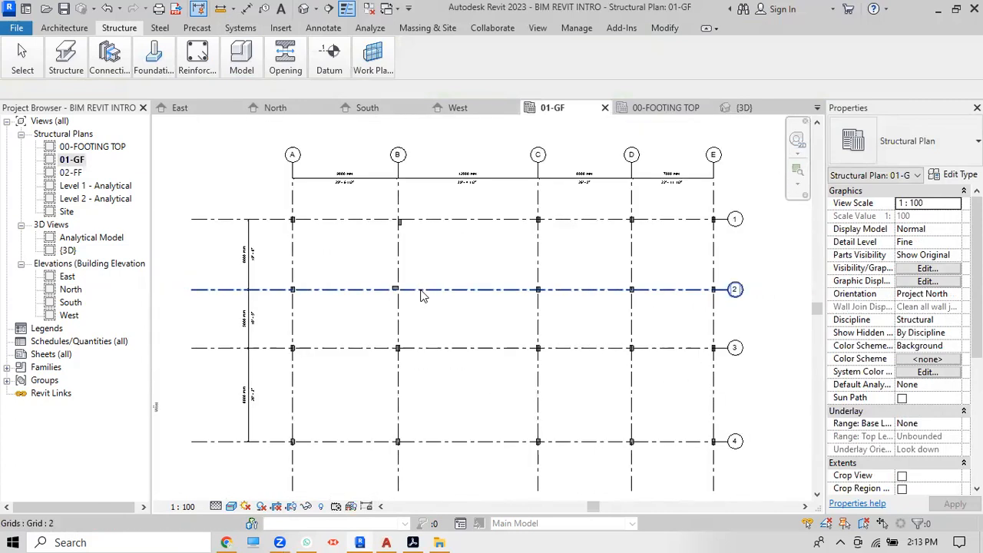
{"action": "scroll", "coordinate": [421, 296], "scroll_direction": "up", "scroll_amount": 2}
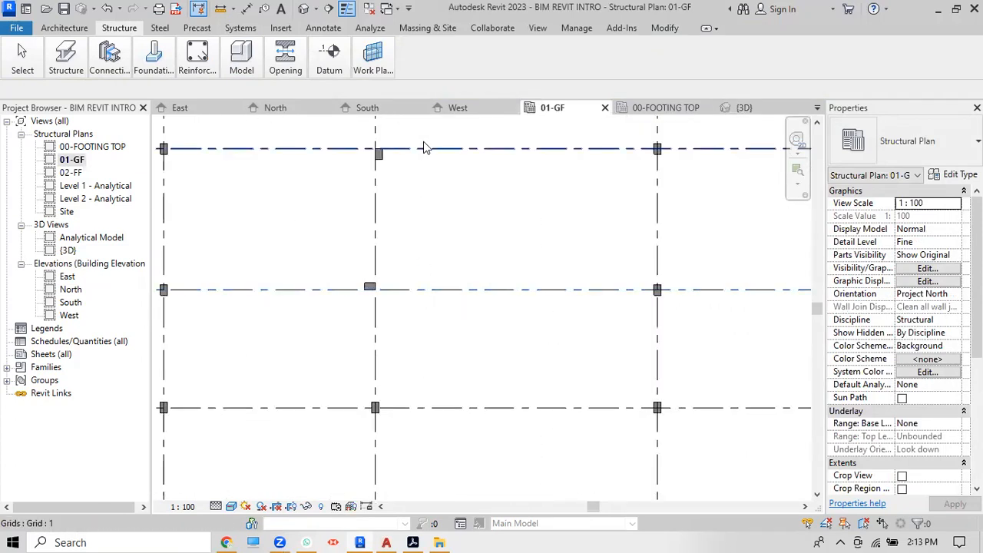
{"action": "mouse_move", "coordinate": [62, 52]}
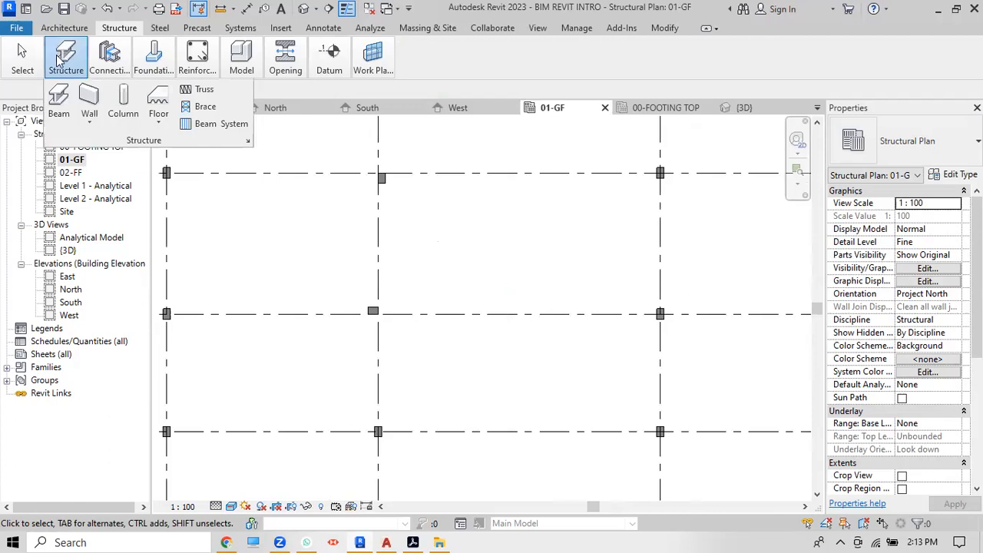
{"action": "left_click", "coordinate": [60, 106]}
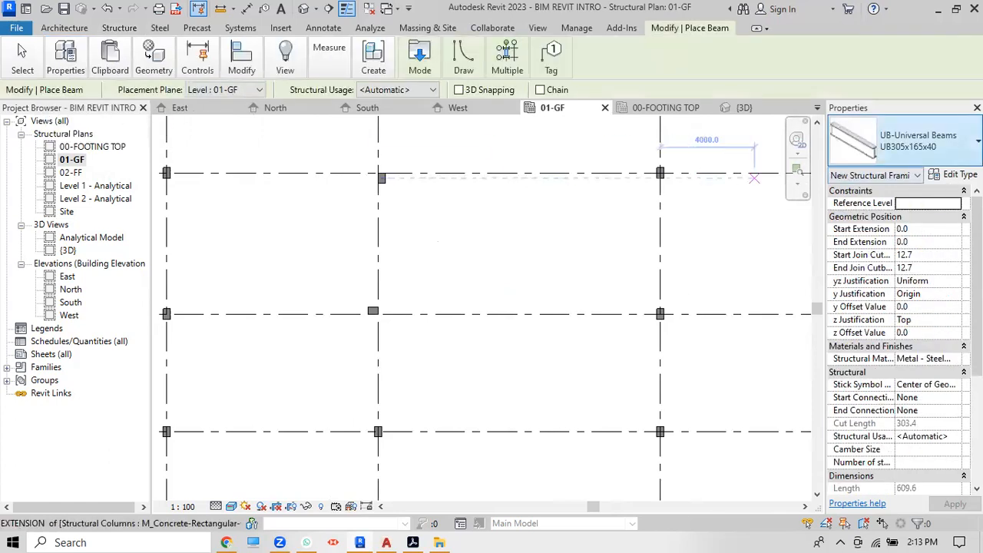
{"action": "left_click", "coordinate": [929, 143]}
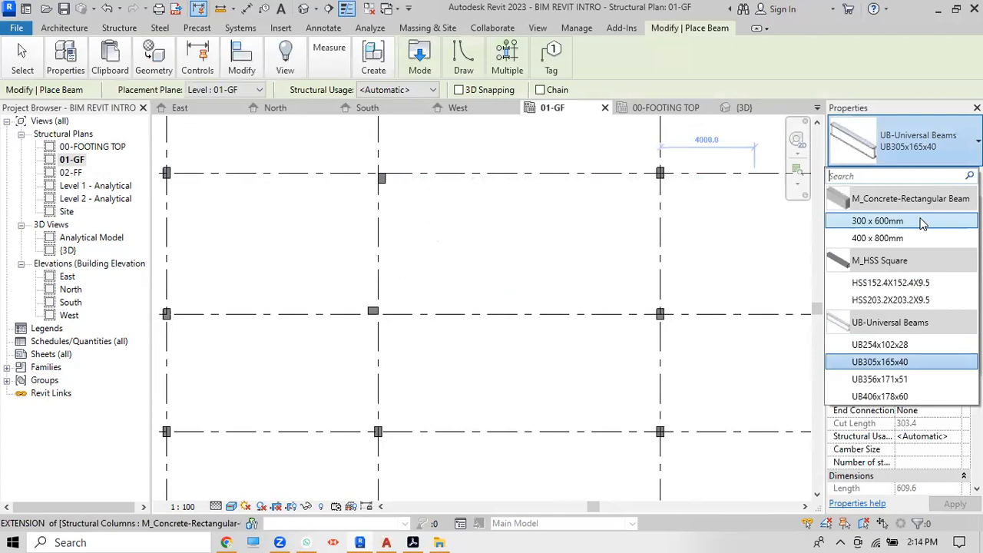
{"action": "left_click", "coordinate": [902, 225]}
{"action": "scroll", "coordinate": [270, 202], "scroll_direction": "down", "scroll_amount": 5}
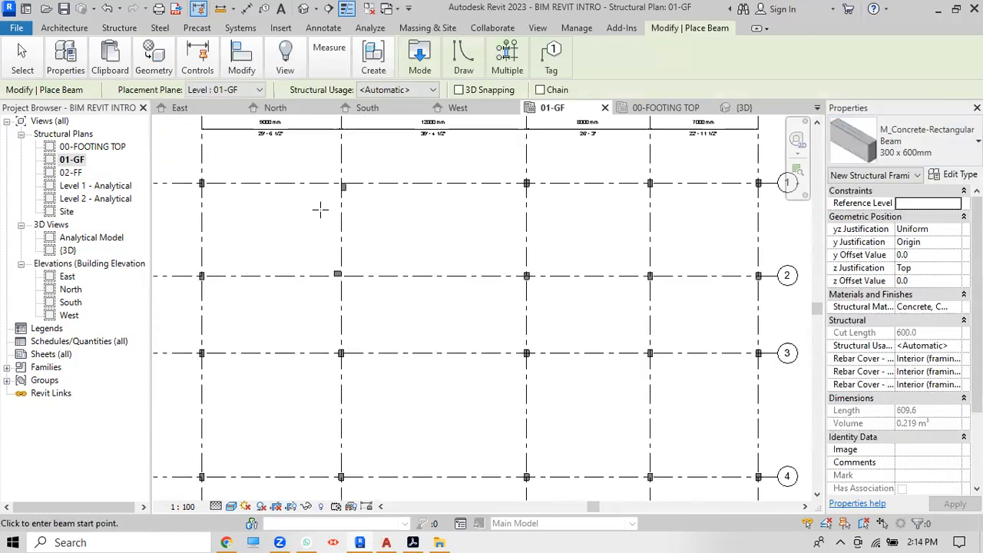
Step: Place 300 x 600mm concrete beams along grid lines A–E and 1–4 with On Grids
{"action": "left_click", "coordinate": [510, 62]}
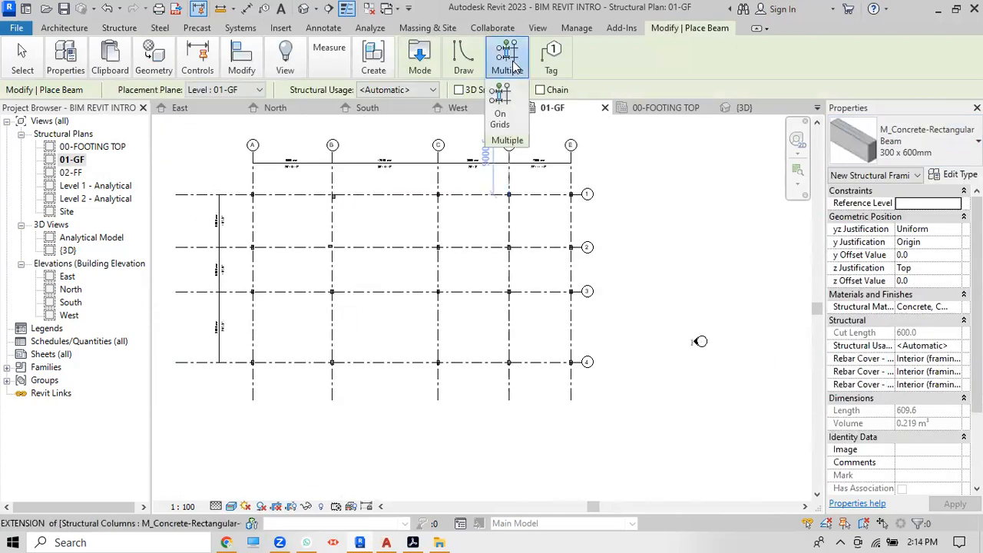
{"action": "left_click", "coordinate": [499, 112]}
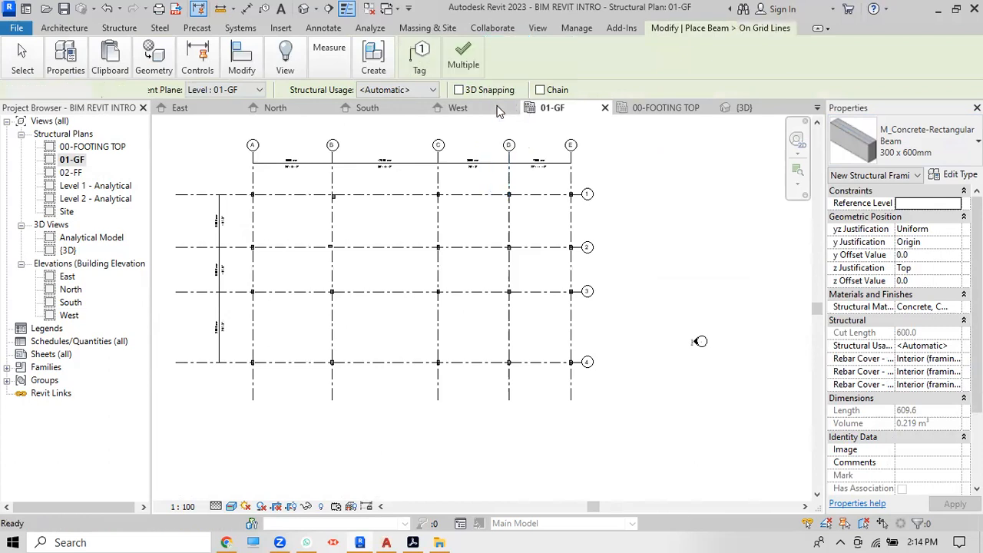
{"action": "scroll", "coordinate": [572, 366], "scroll_direction": "up", "scroll_amount": 2}
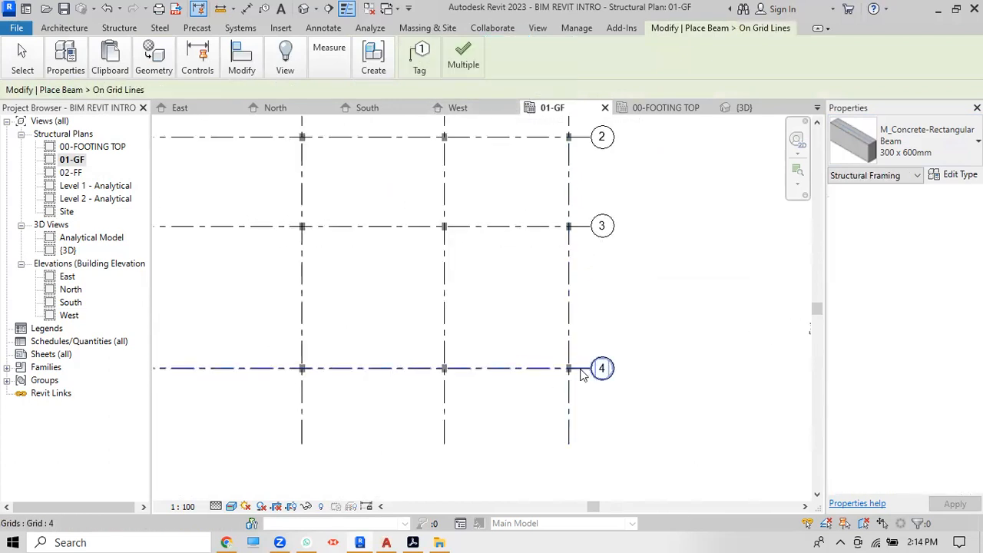
{"action": "left_click_drag", "start_coordinate": [589, 406], "coordinate": [387, 377]}
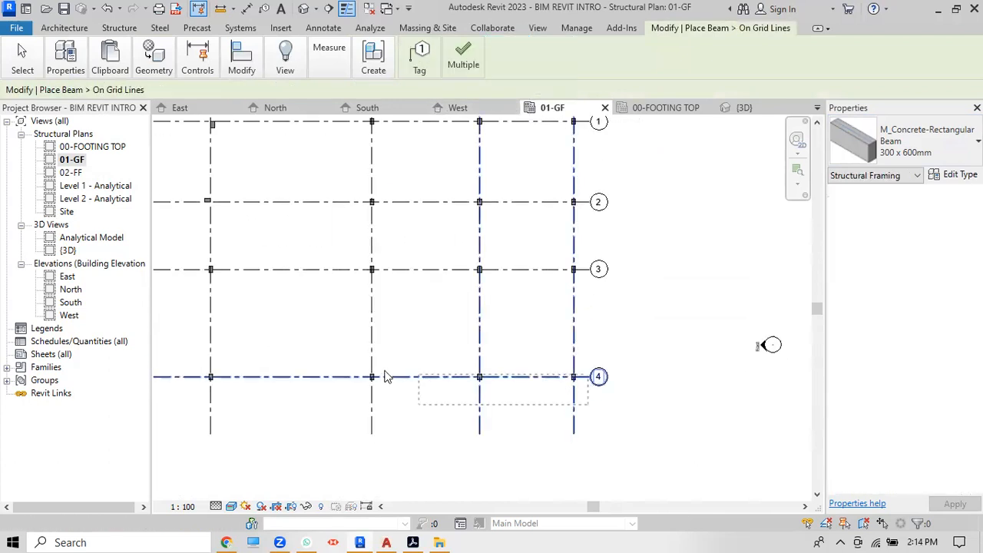
{"action": "left_click_drag", "start_coordinate": [255, 352], "coordinate": [163, 175]}
{"action": "scroll", "coordinate": [397, 292], "scroll_direction": "down", "scroll_amount": 3}
{"action": "scroll", "coordinate": [380, 214], "scroll_direction": "up", "scroll_amount": 2}
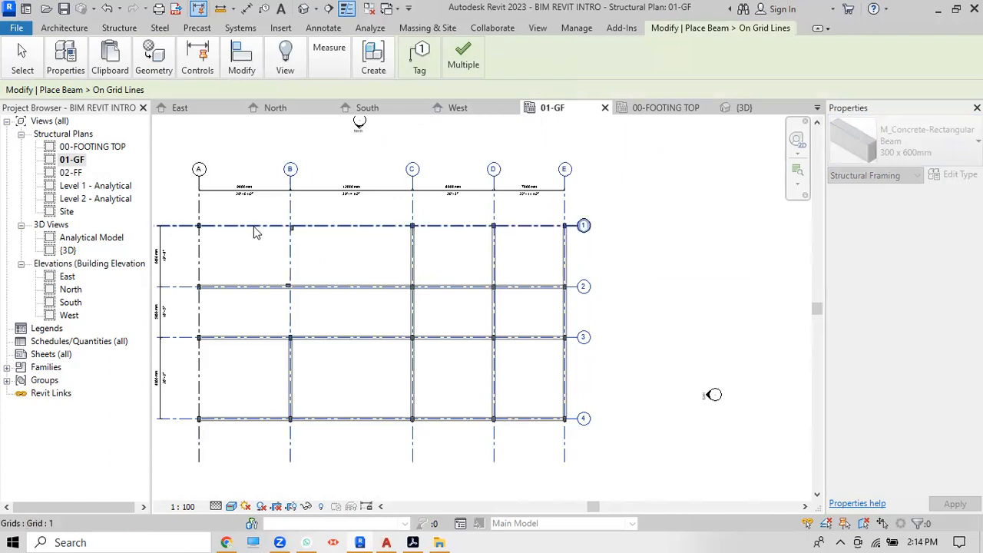
{"action": "scroll", "coordinate": [388, 259], "scroll_direction": "down", "scroll_amount": 1}
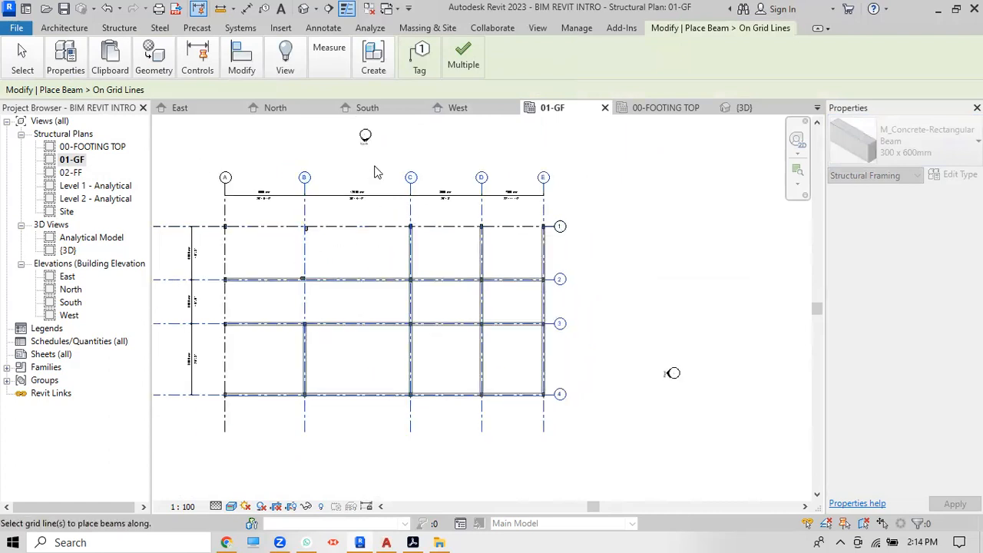
{"action": "left_click", "coordinate": [464, 59]}
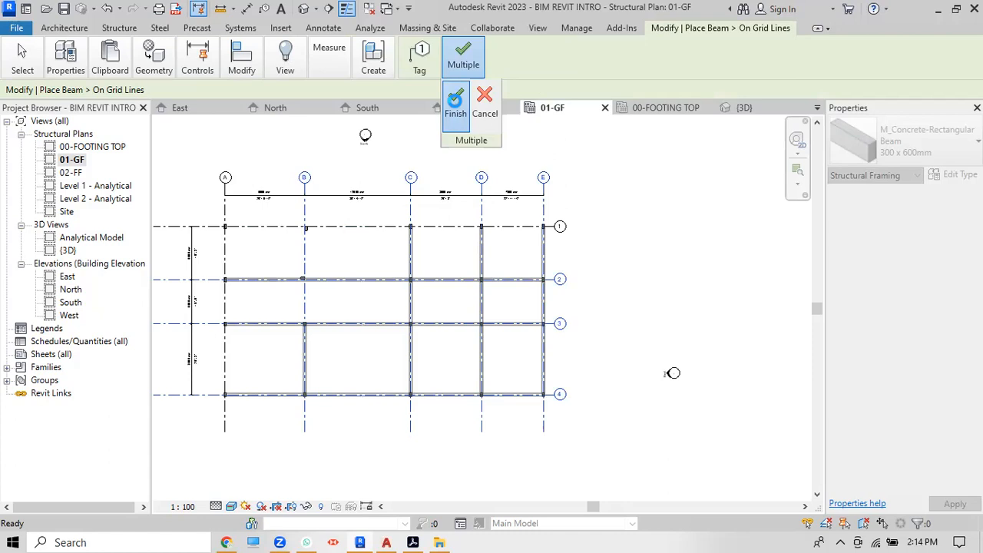
{"action": "left_click", "coordinate": [456, 106]}
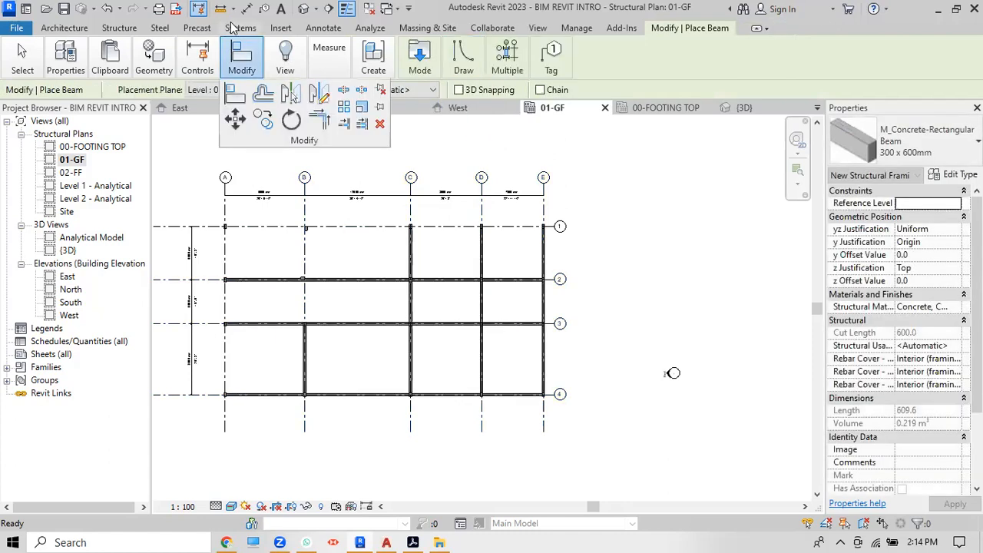
Step: Check the new beams on the footings in the default 3D view, then return to the 01-GF plan
{"action": "left_click", "coordinate": [305, 9]}
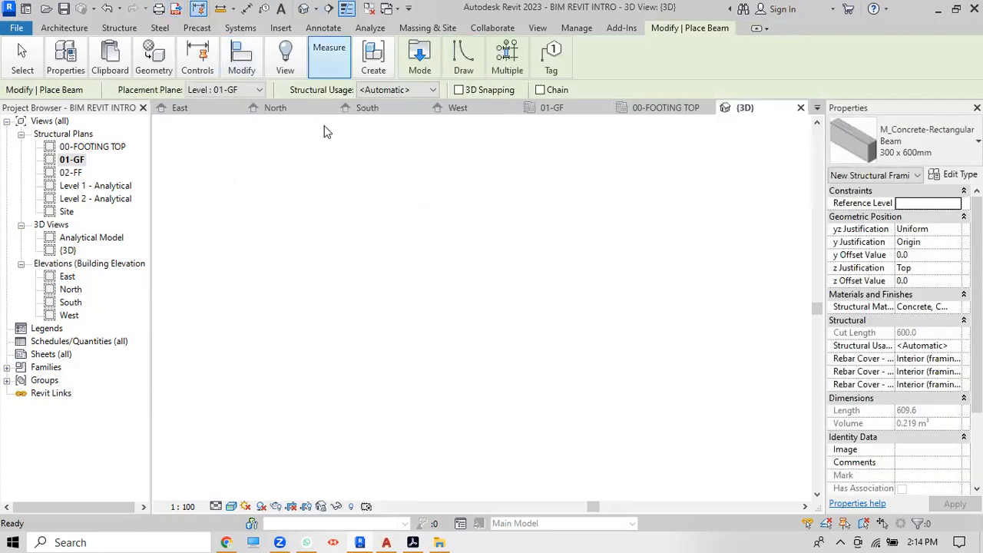
{"action": "scroll", "coordinate": [582, 426], "scroll_direction": "up", "scroll_amount": 5}
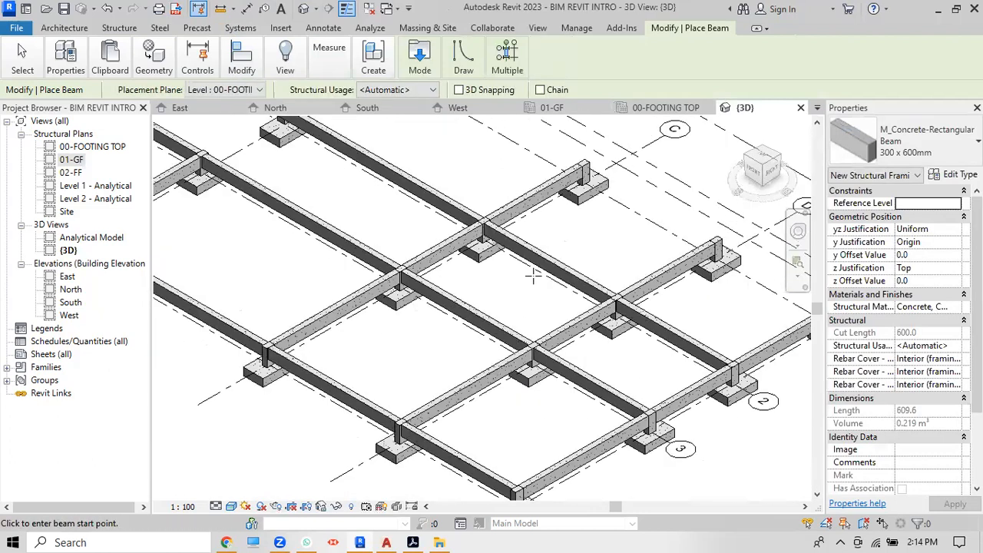
{"action": "double_click", "coordinate": [74, 161]}
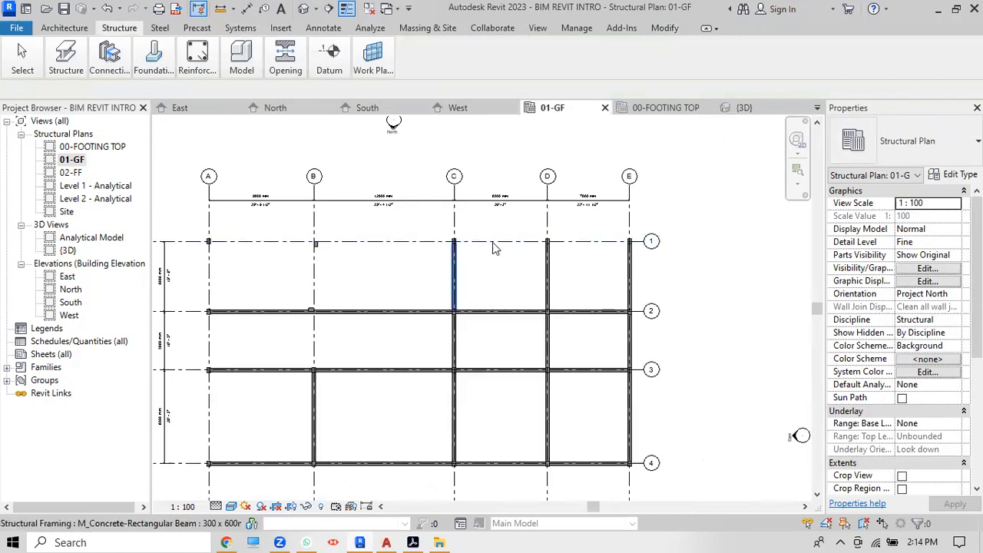
Step: Start the Beam tool with BM to add more beams on 01-GF
{"action": "mouse_move", "coordinate": [123, 47]}
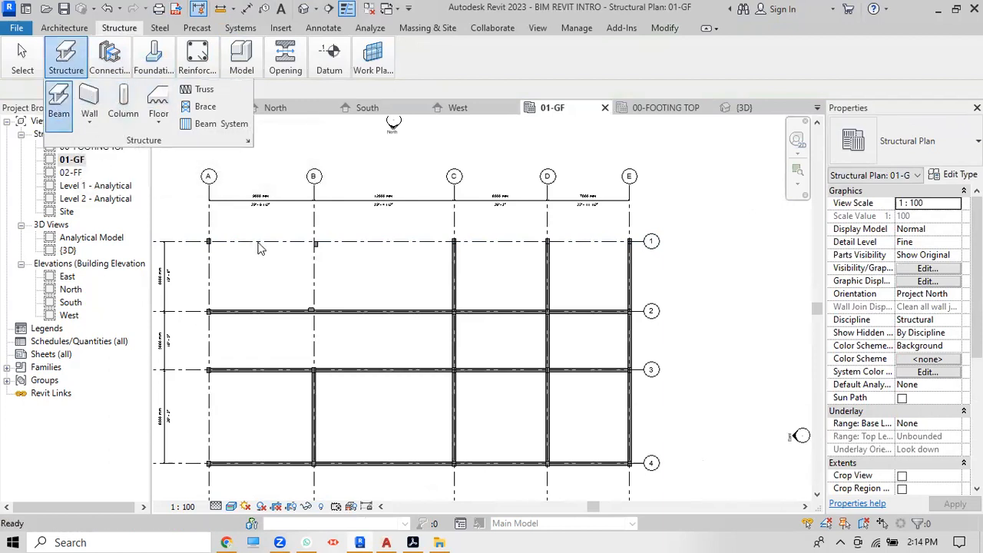
{"action": "key", "text": "b"}
{"action": "key", "text": "m"}
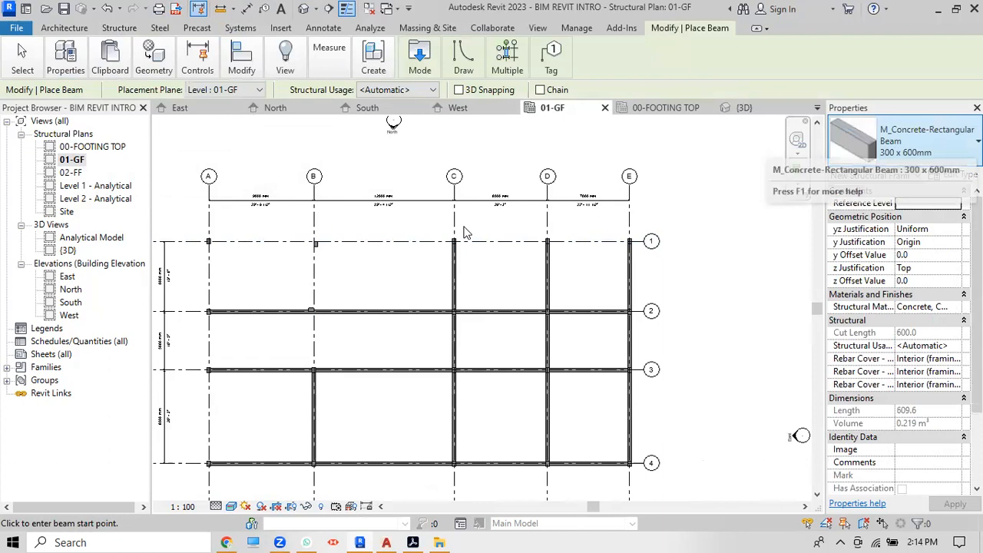
Step: Place the first beams along row 1, from the grid A/1 column to grid B and onward
{"action": "scroll", "coordinate": [206, 241], "scroll_direction": "up", "scroll_amount": 6}
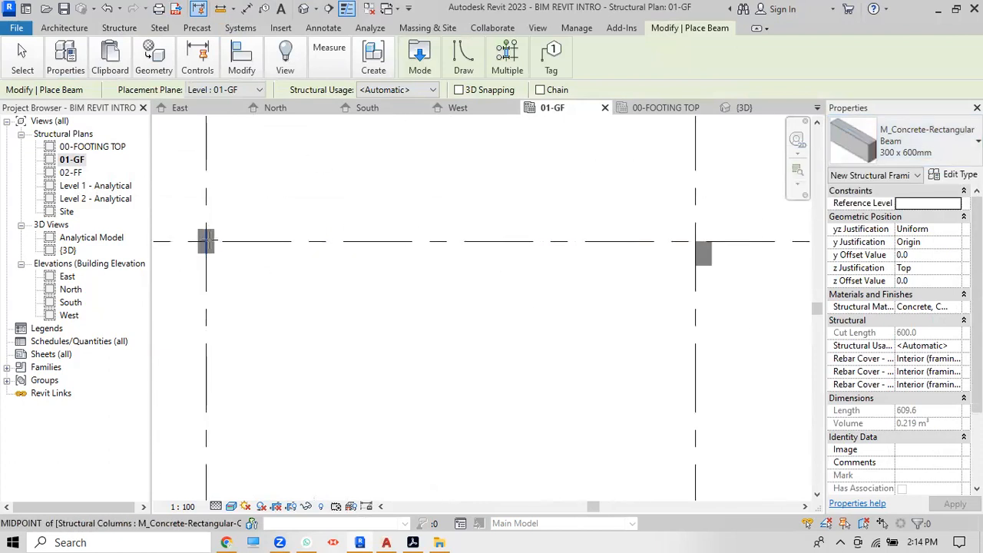
{"action": "left_click", "coordinate": [206, 241]}
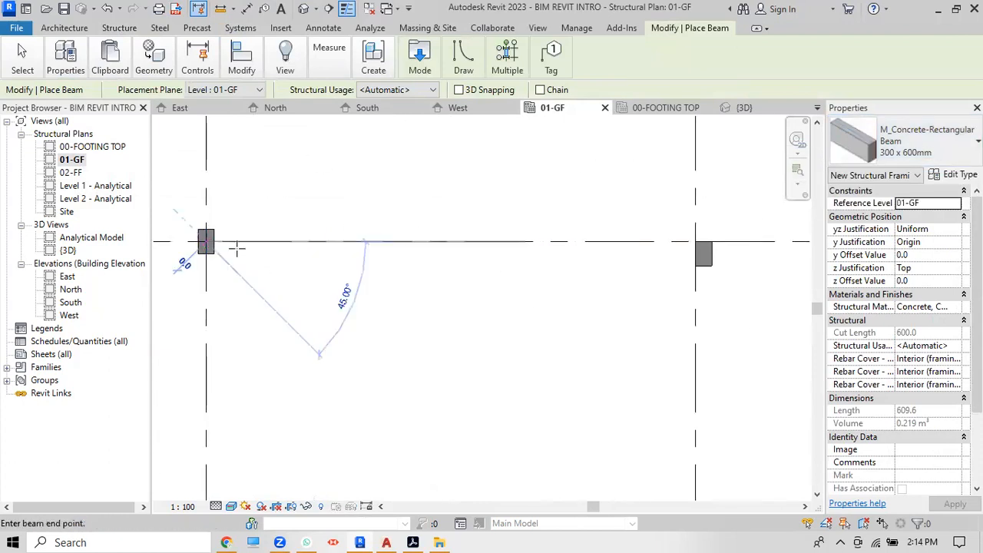
{"action": "left_click", "coordinate": [696, 242]}
{"action": "scroll", "coordinate": [542, 257], "scroll_direction": "down", "scroll_amount": 5}
{"action": "scroll", "coordinate": [415, 304], "scroll_direction": "down", "scroll_amount": 2}
{"action": "scroll", "coordinate": [585, 270], "scroll_direction": "up", "scroll_amount": 5}
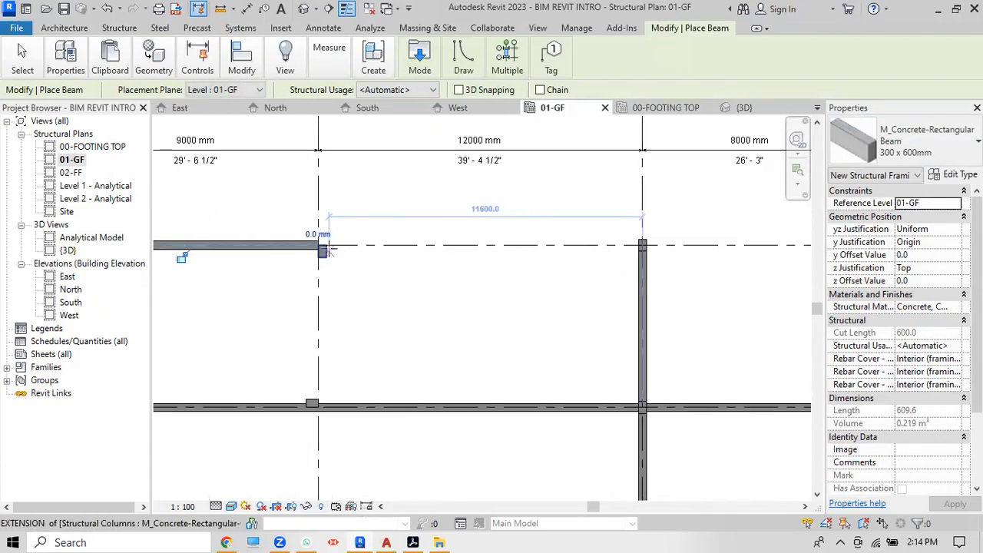
{"action": "left_click", "coordinate": [642, 244]}
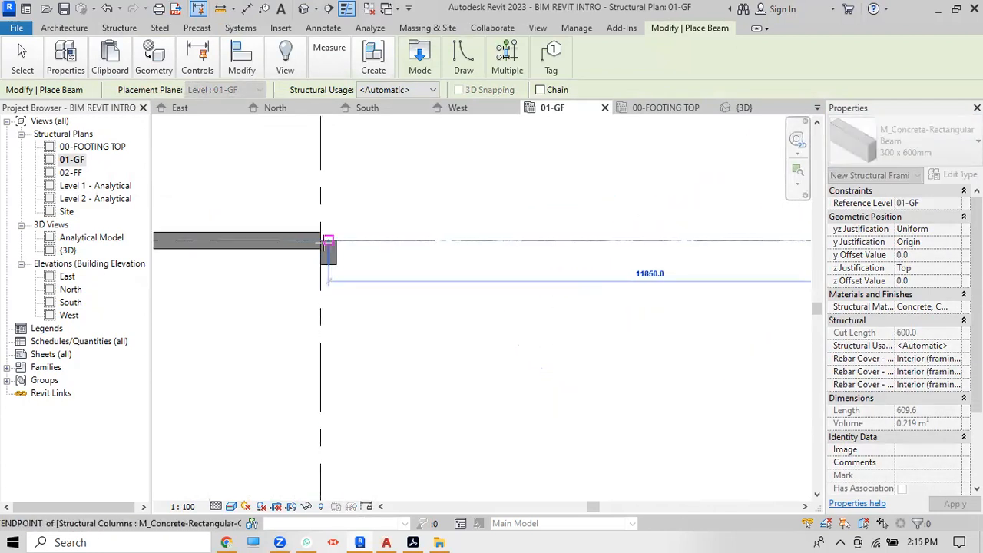
{"action": "left_click", "coordinate": [321, 241]}
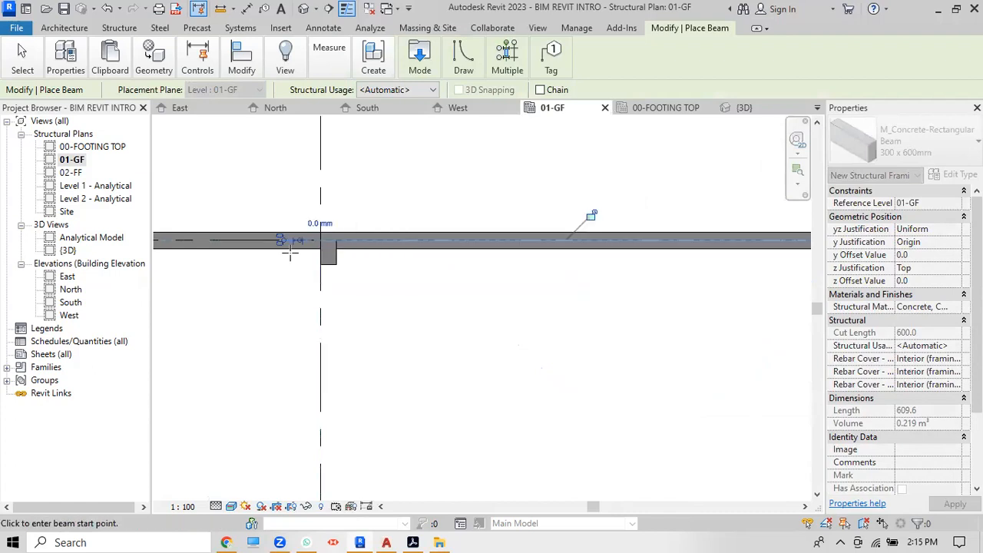
{"action": "scroll", "coordinate": [287, 251], "scroll_direction": "down", "scroll_amount": 3}
{"action": "scroll", "coordinate": [577, 247], "scroll_direction": "up", "scroll_amount": 2}
{"action": "scroll", "coordinate": [576, 247], "scroll_direction": "up", "scroll_amount": 2}
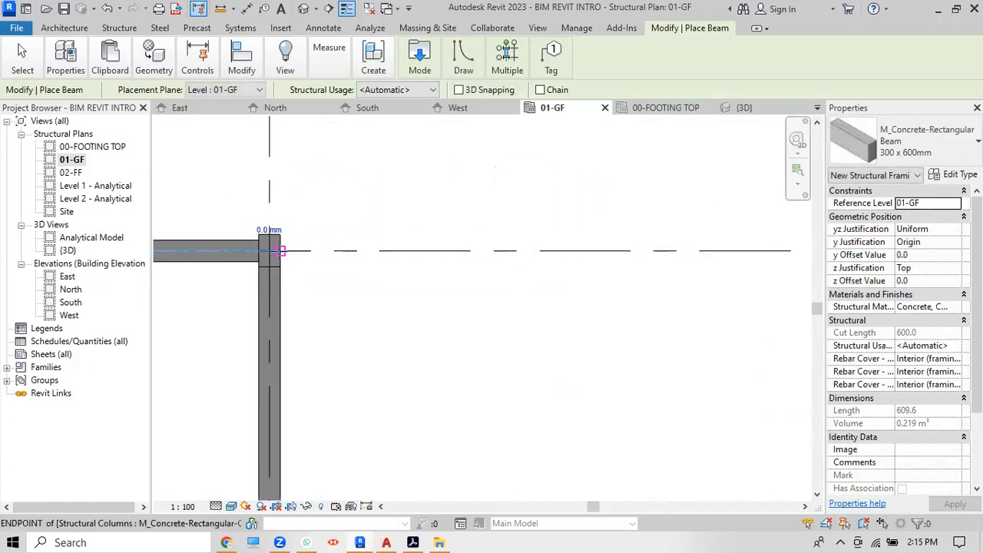
{"action": "scroll", "coordinate": [282, 250], "scroll_direction": "down", "scroll_amount": 3}
Step: Continue the row 1 beams column to column up to grid E, cancelling the unfinished beam
{"action": "left_click", "coordinate": [274, 250]}
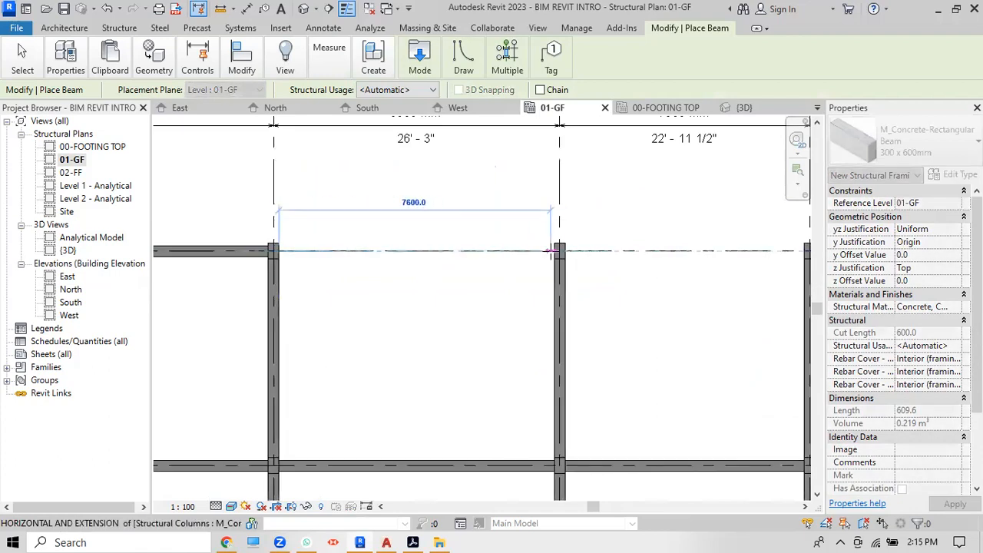
{"action": "scroll", "coordinate": [551, 251], "scroll_direction": "up", "scroll_amount": 2}
{"action": "left_click", "coordinate": [559, 250]}
{"action": "scroll", "coordinate": [559, 254], "scroll_direction": "up", "scroll_amount": 2}
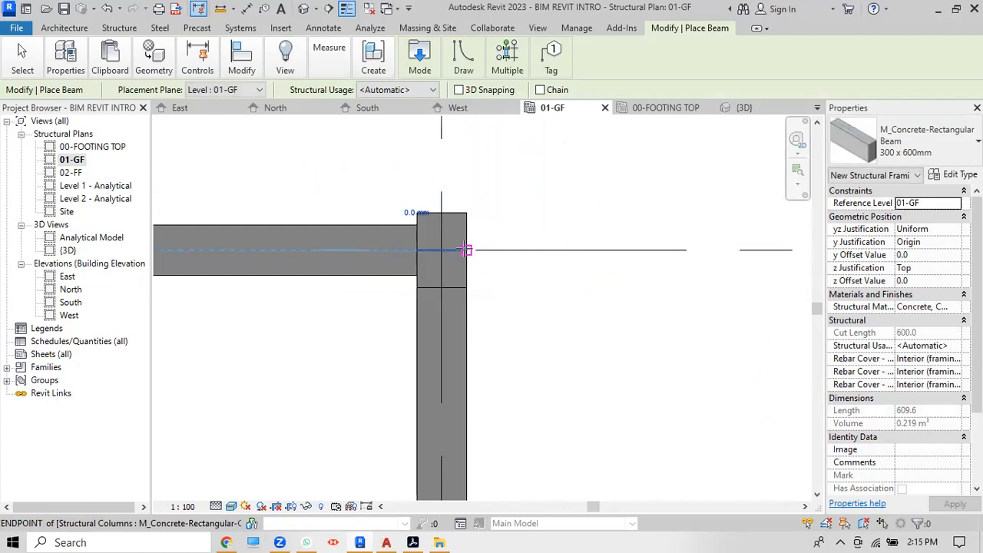
{"action": "left_click", "coordinate": [466, 250]}
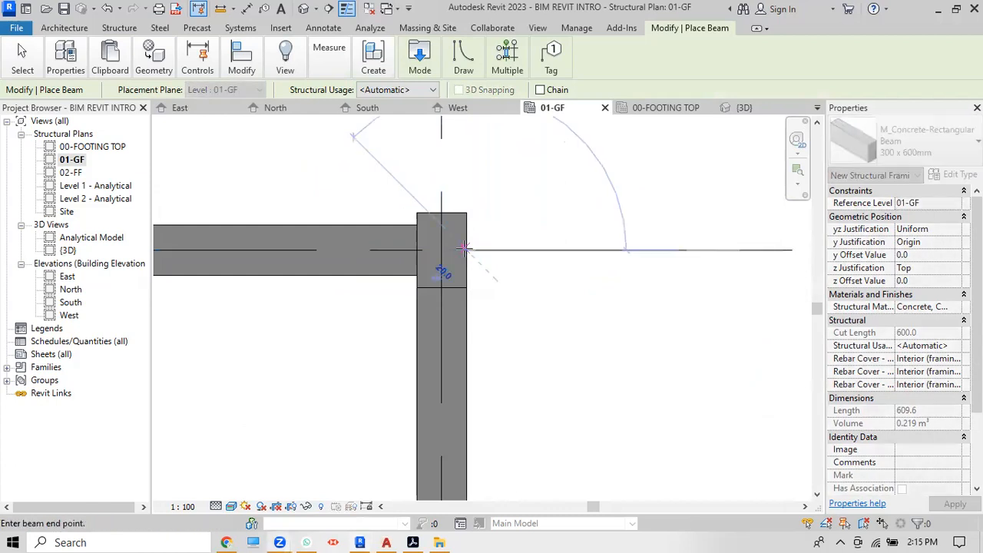
{"action": "scroll", "coordinate": [496, 248], "scroll_direction": "down", "scroll_amount": 3}
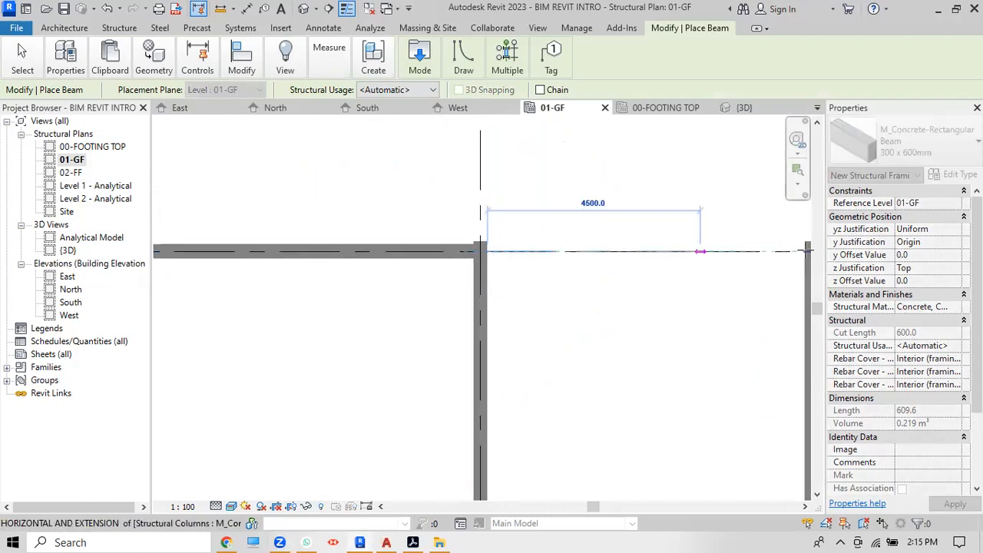
{"action": "scroll", "coordinate": [807, 251], "scroll_direction": "up", "scroll_amount": 5}
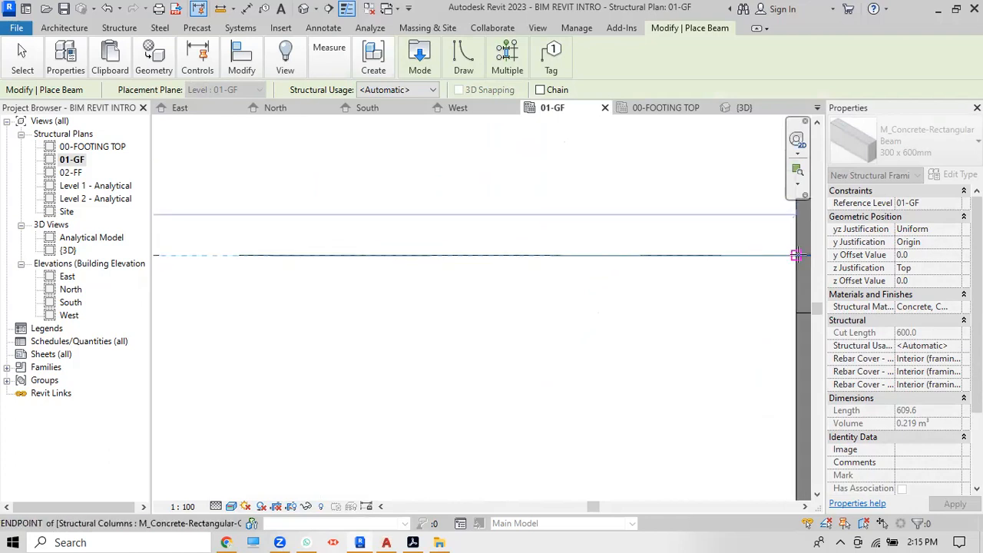
{"action": "left_click", "coordinate": [798, 255]}
{"action": "scroll", "coordinate": [691, 219], "scroll_direction": "down", "scroll_amount": 5}
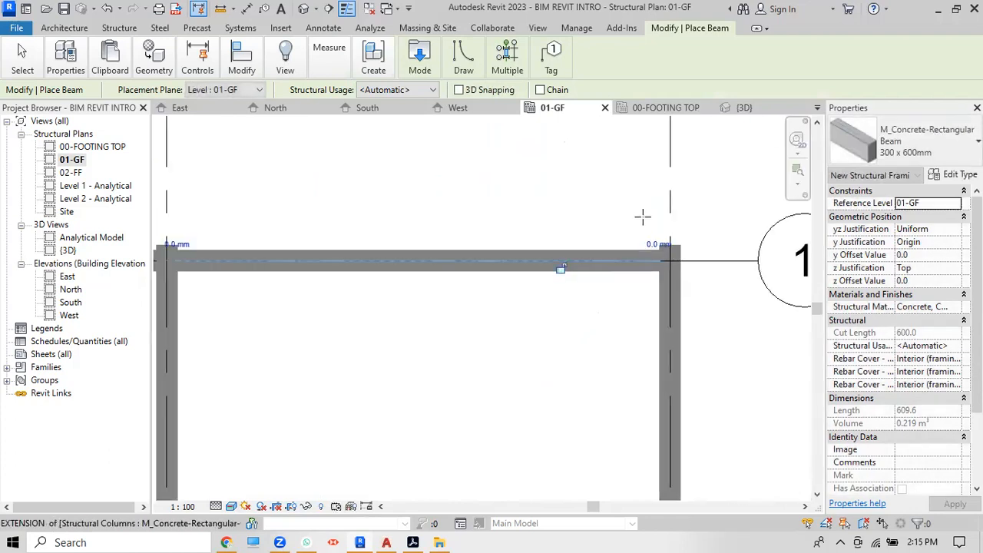
{"action": "right_click", "coordinate": [633, 178]}
{"action": "left_click", "coordinate": [640, 186]}
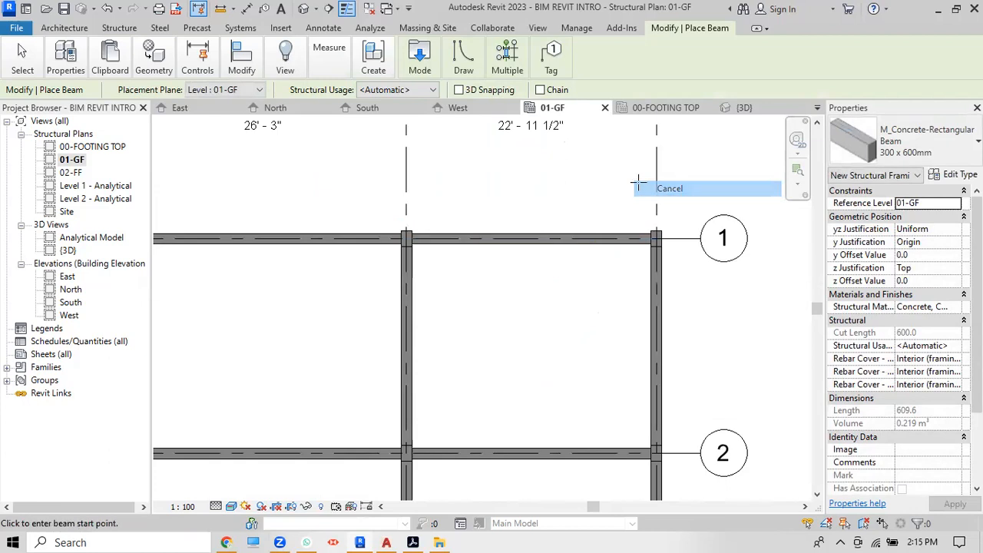
{"action": "scroll", "coordinate": [640, 182], "scroll_direction": "down", "scroll_amount": 2}
{"action": "scroll", "coordinate": [640, 182], "scroll_direction": "down", "scroll_amount": 2}
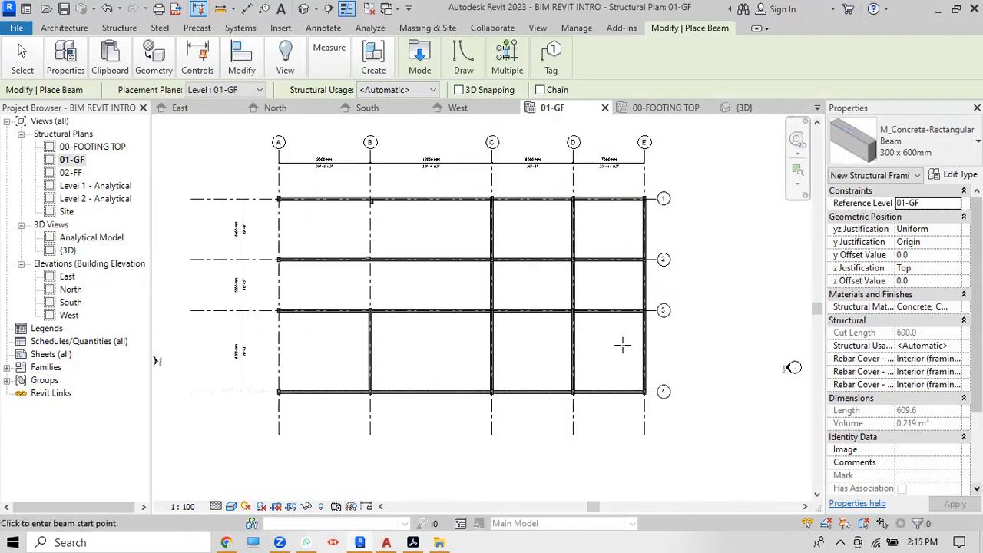
{"action": "scroll", "coordinate": [276, 197], "scroll_direction": "up", "scroll_amount": 5}
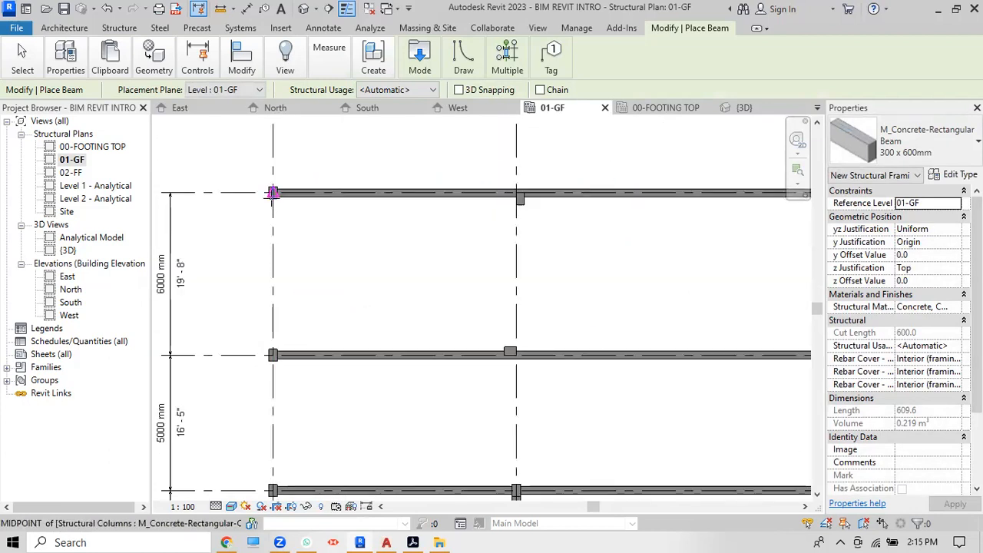
Step: Draw a beam from the grid A/1 column to the next column's end point
{"action": "left_click", "coordinate": [277, 198]}
{"action": "scroll", "coordinate": [271, 202], "scroll_direction": "down", "scroll_amount": 3}
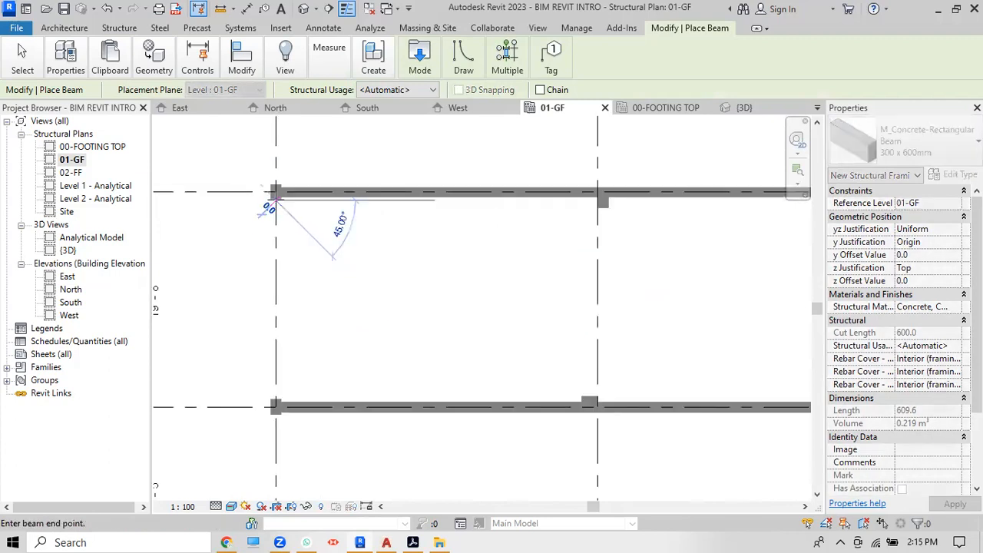
{"action": "scroll", "coordinate": [264, 329], "scroll_direction": "up", "scroll_amount": 4}
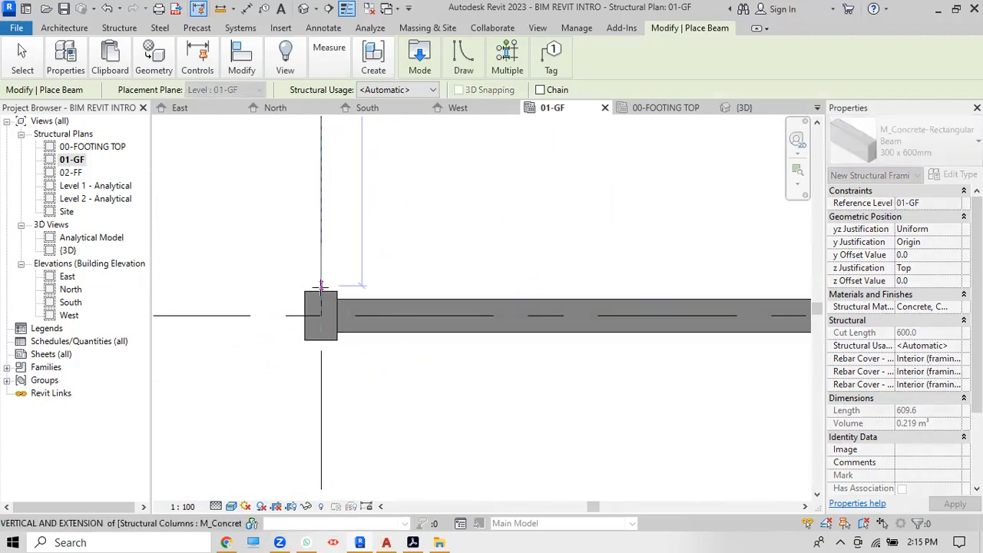
{"action": "left_click", "coordinate": [385, 217]}
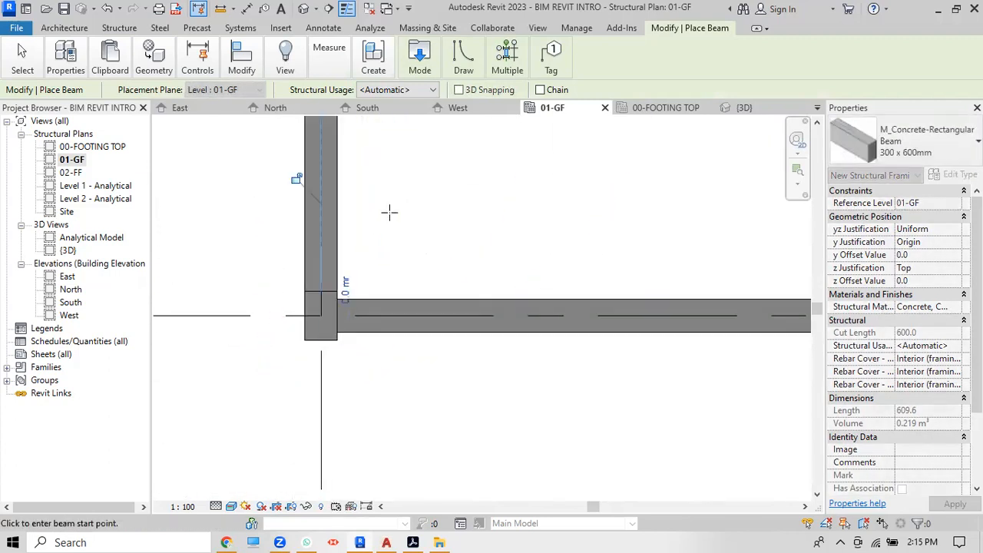
{"action": "right_click", "coordinate": [390, 214]}
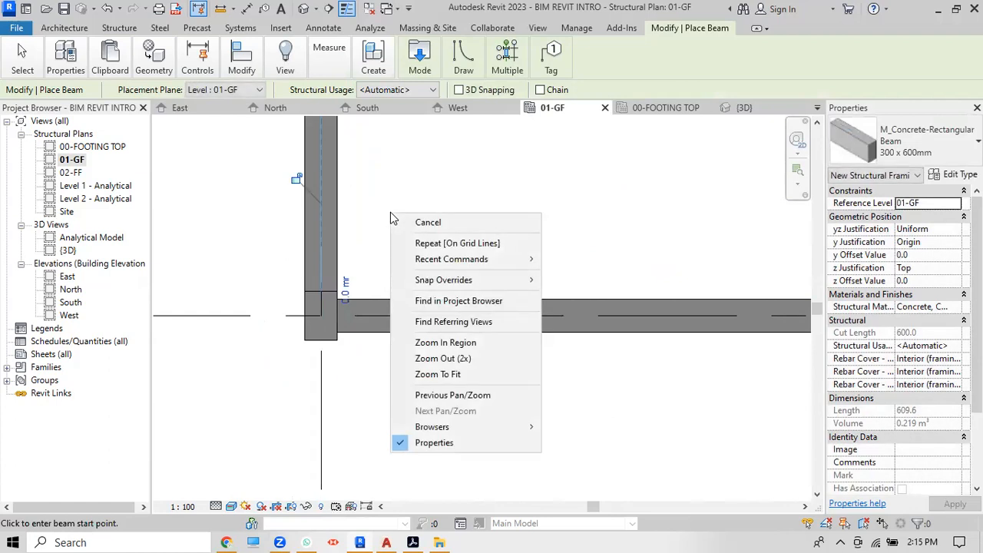
{"action": "key", "text": "Escape"}
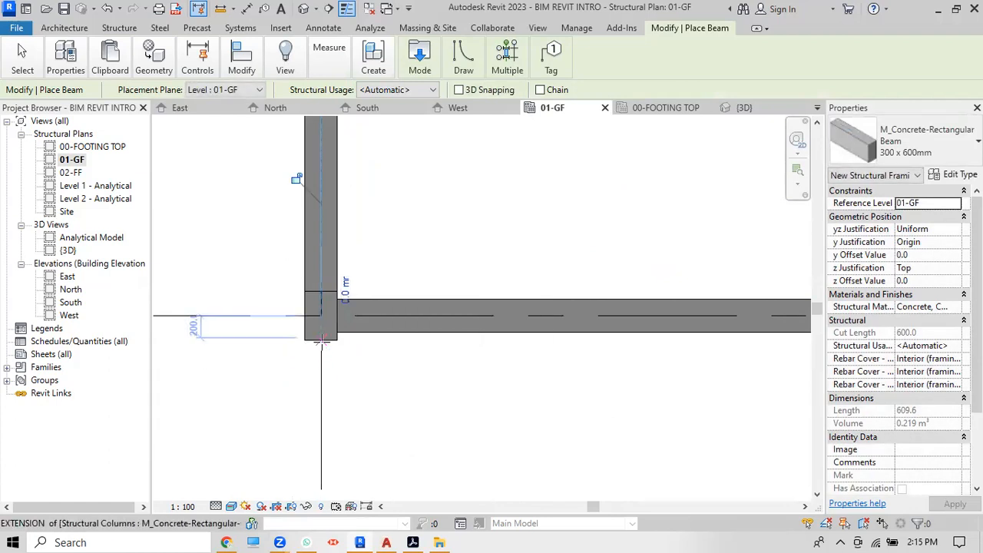
{"action": "scroll", "coordinate": [316, 345], "scroll_direction": "up", "scroll_amount": 3}
{"action": "scroll", "coordinate": [316, 343], "scroll_direction": "down", "scroll_amount": 2}
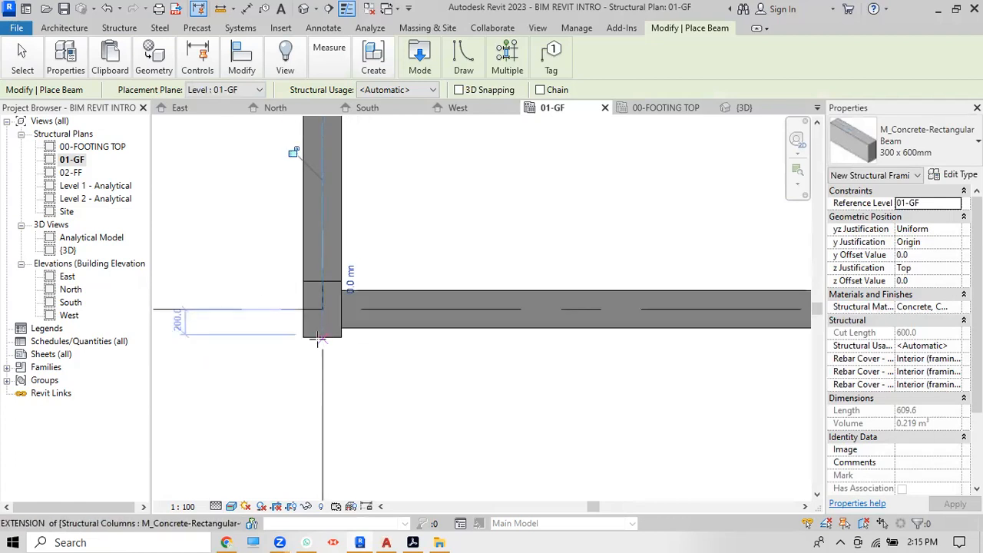
Step: Add the vertical beams down the left grid line to the lower-left column, then end beam placement
{"action": "left_click", "coordinate": [321, 336]}
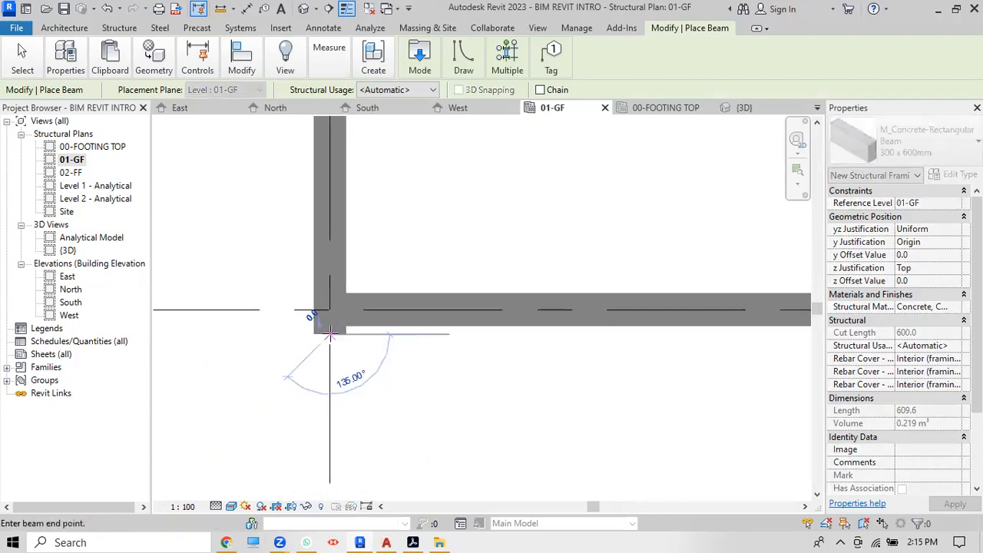
{"action": "scroll", "coordinate": [331, 332], "scroll_direction": "down", "scroll_amount": 3}
{"action": "scroll", "coordinate": [330, 399], "scroll_direction": "up", "scroll_amount": 3}
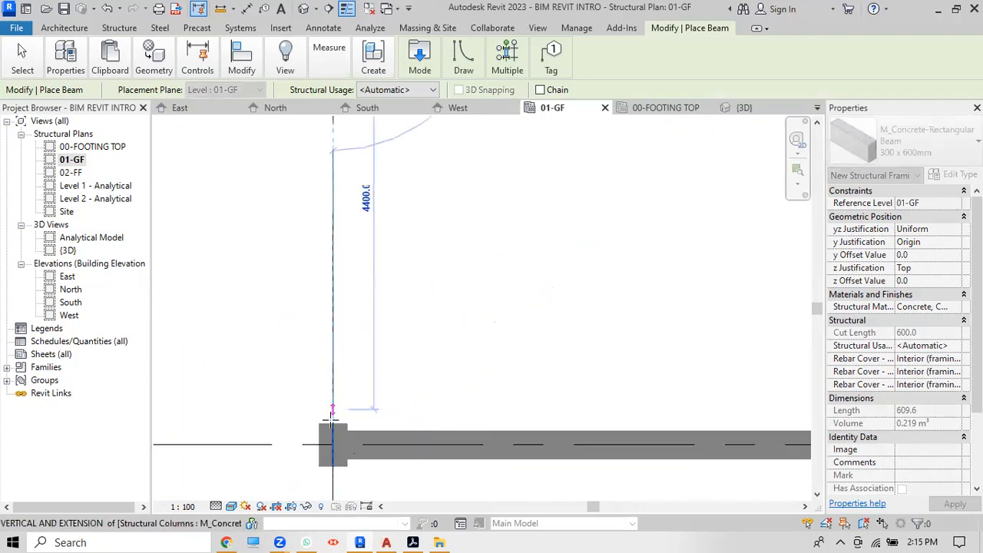
{"action": "left_click", "coordinate": [345, 355]}
{"action": "scroll", "coordinate": [344, 355], "scroll_direction": "down", "scroll_amount": 3}
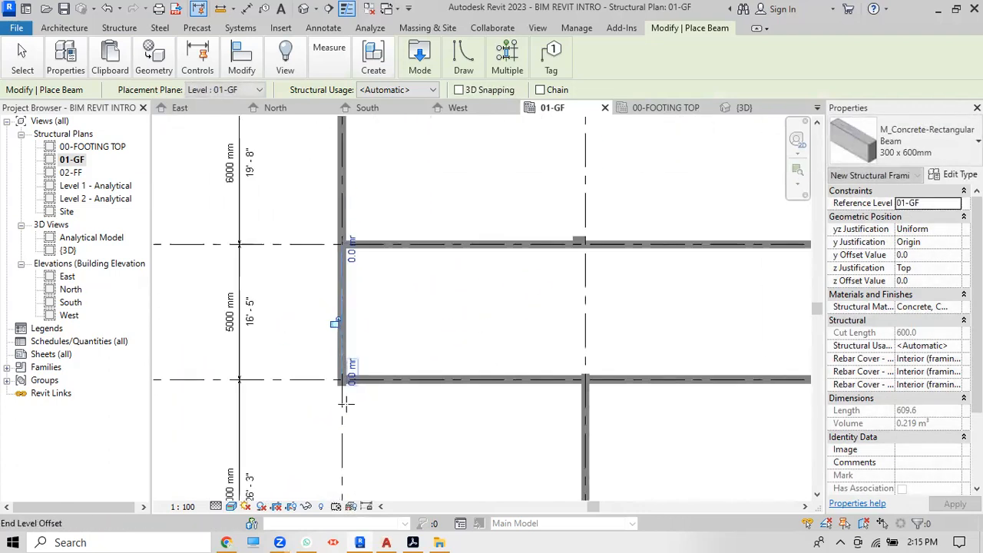
{"action": "scroll", "coordinate": [341, 355], "scroll_direction": "up", "scroll_amount": 4}
{"action": "scroll", "coordinate": [340, 376], "scroll_direction": "up", "scroll_amount": 2}
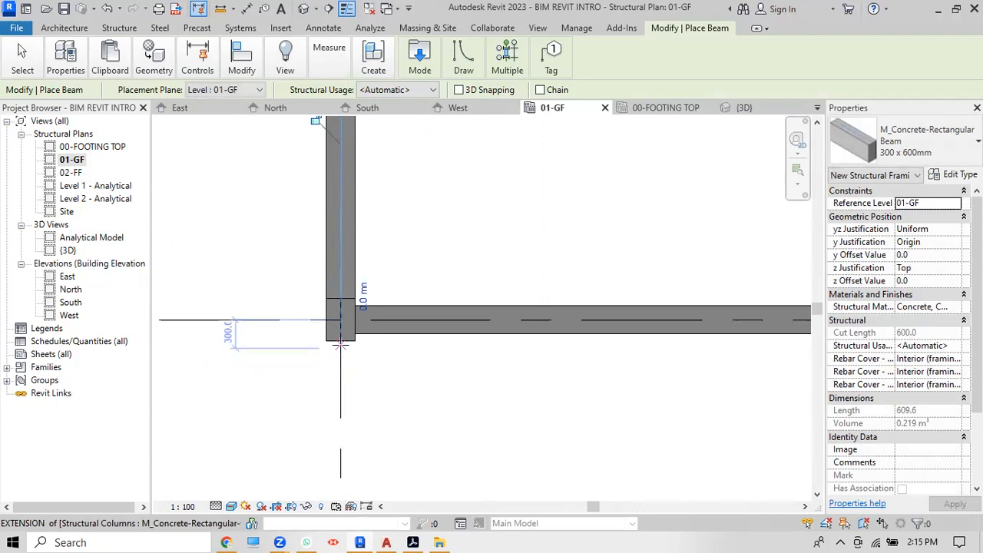
{"action": "left_click", "coordinate": [340, 340]}
{"action": "scroll", "coordinate": [341, 341], "scroll_direction": "down", "scroll_amount": 5}
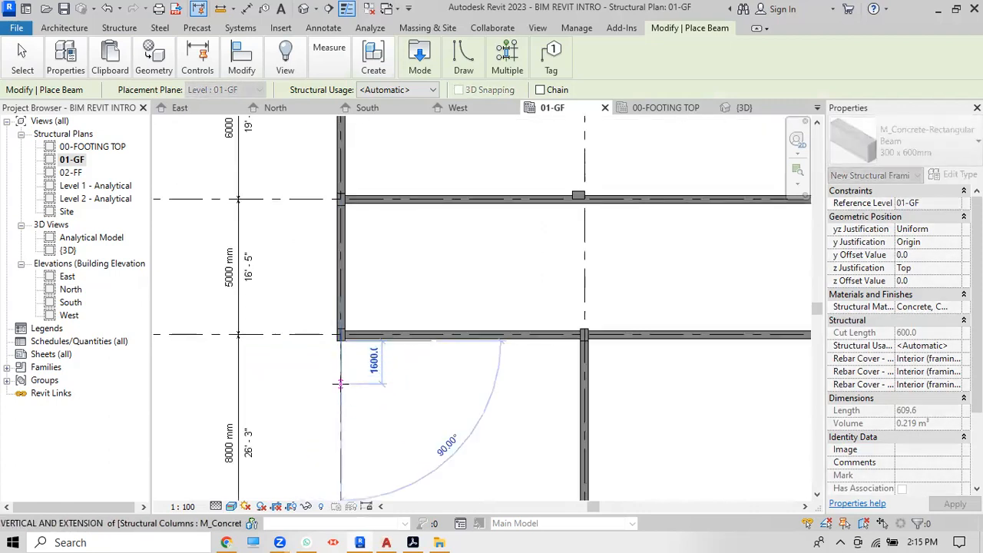
{"action": "scroll", "coordinate": [340, 455], "scroll_direction": "up", "scroll_amount": 4}
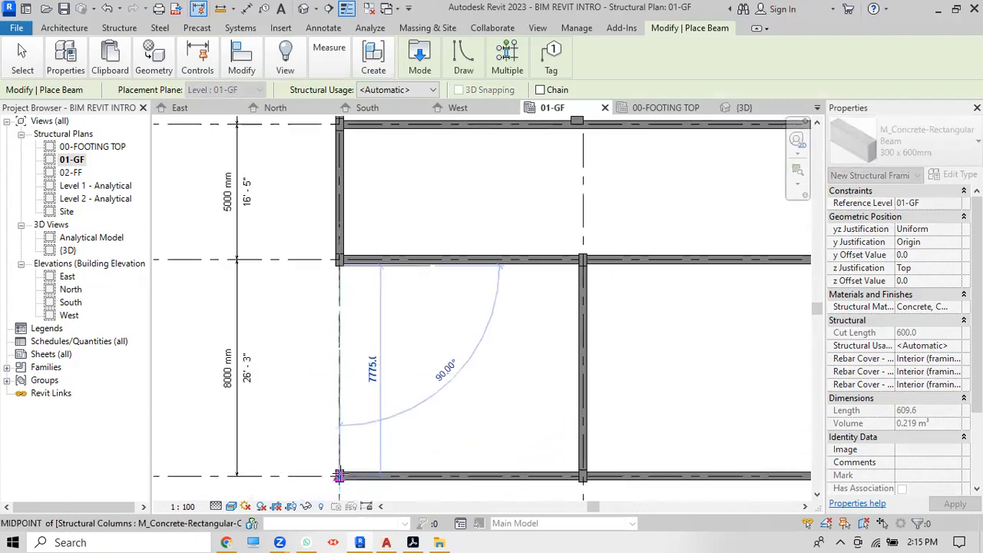
{"action": "left_click", "coordinate": [338, 478]}
{"action": "scroll", "coordinate": [370, 340], "scroll_direction": "down", "scroll_amount": 4}
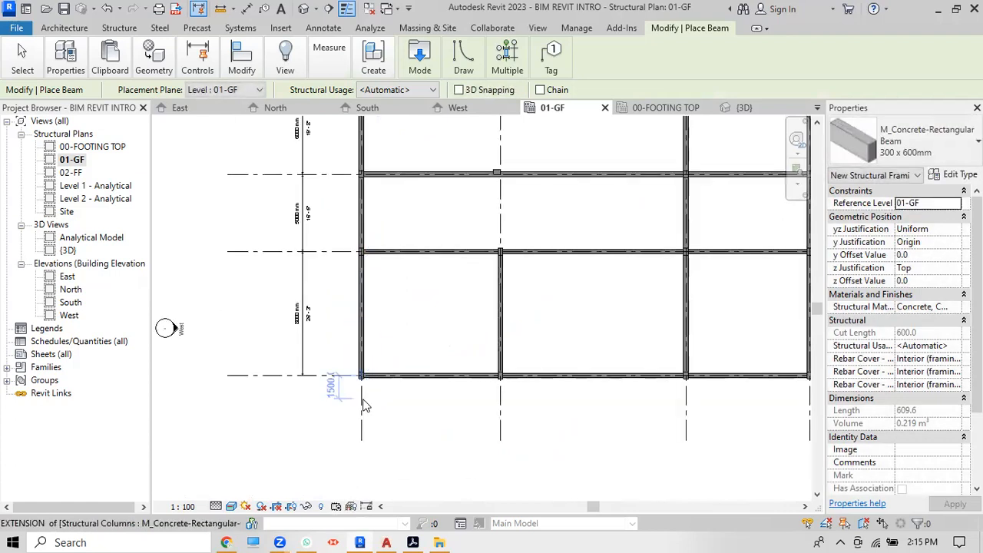
{"action": "key", "text": "Escape"}
{"action": "key", "text": "Escape"}
{"action": "scroll", "coordinate": [321, 346], "scroll_direction": "down", "scroll_amount": 5}
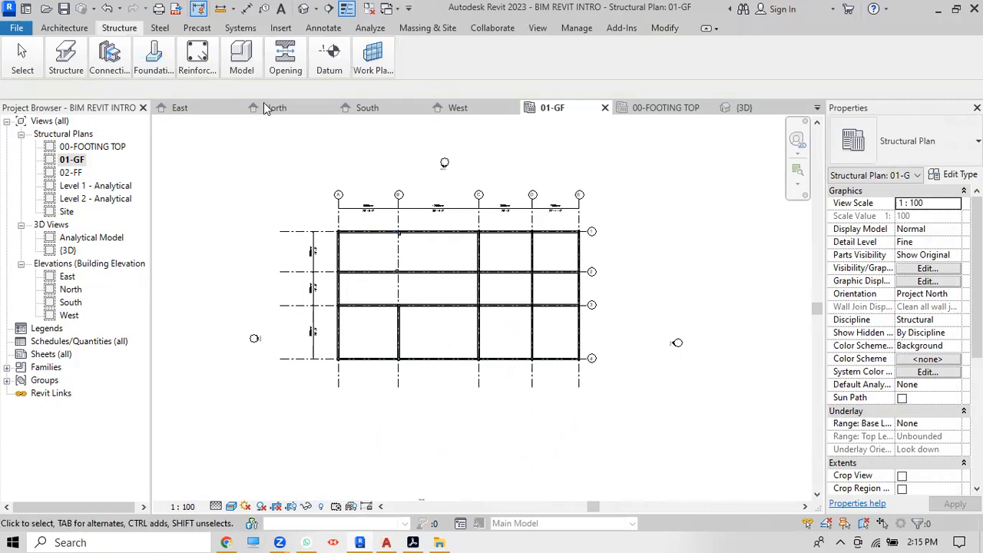
Step: Open the default 3D view and zoom around the footings, columns and beams
{"action": "mouse_move", "coordinate": [150, 40]}
{"action": "left_click", "coordinate": [306, 9]}
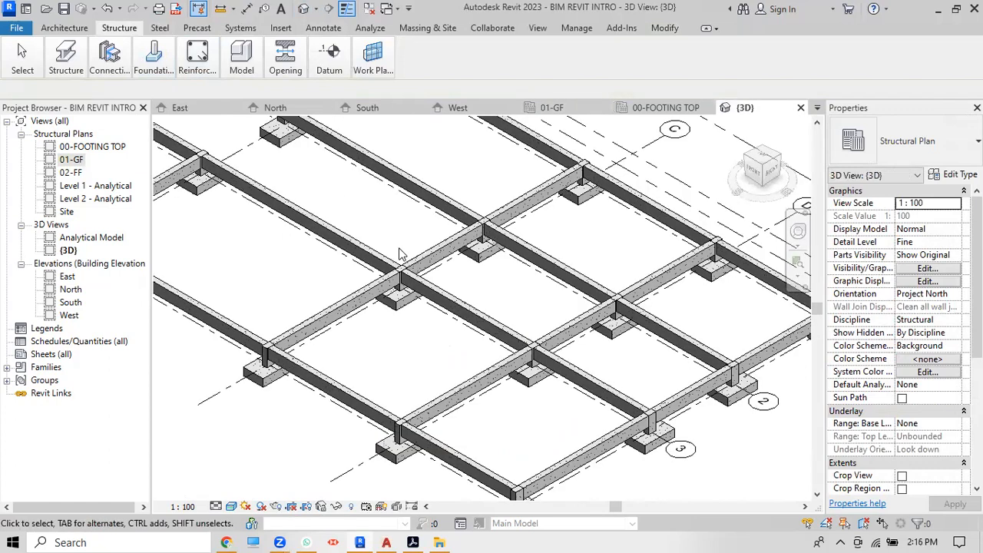
{"action": "scroll", "coordinate": [527, 232], "scroll_direction": "up", "scroll_amount": 5}
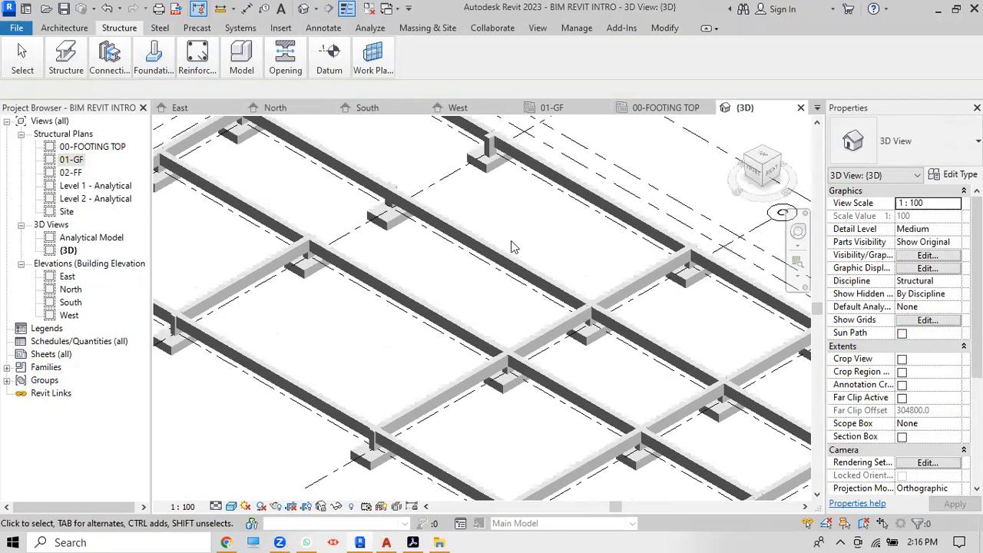
{"action": "scroll", "coordinate": [527, 231], "scroll_direction": "down", "scroll_amount": 5}
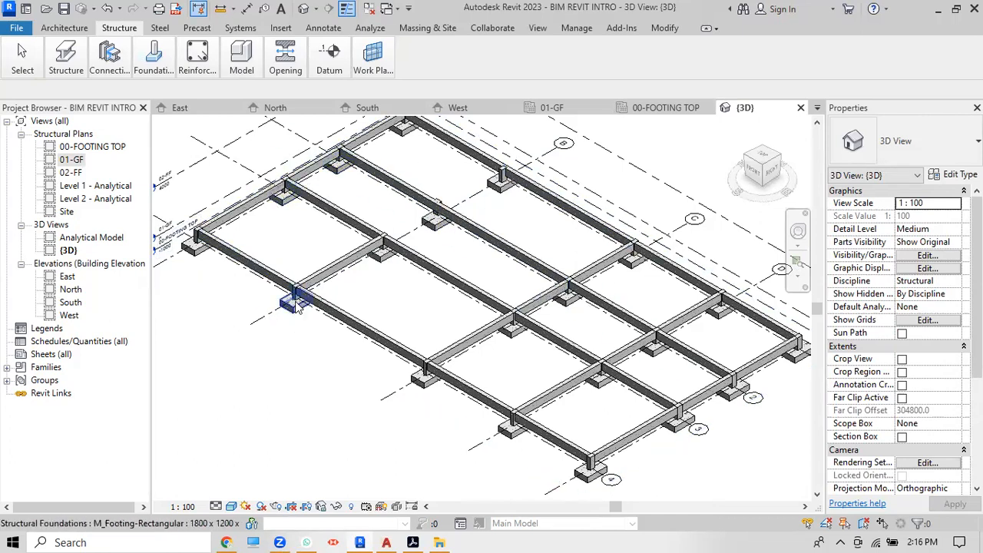
{"action": "scroll", "coordinate": [297, 304], "scroll_direction": "up", "scroll_amount": 4}
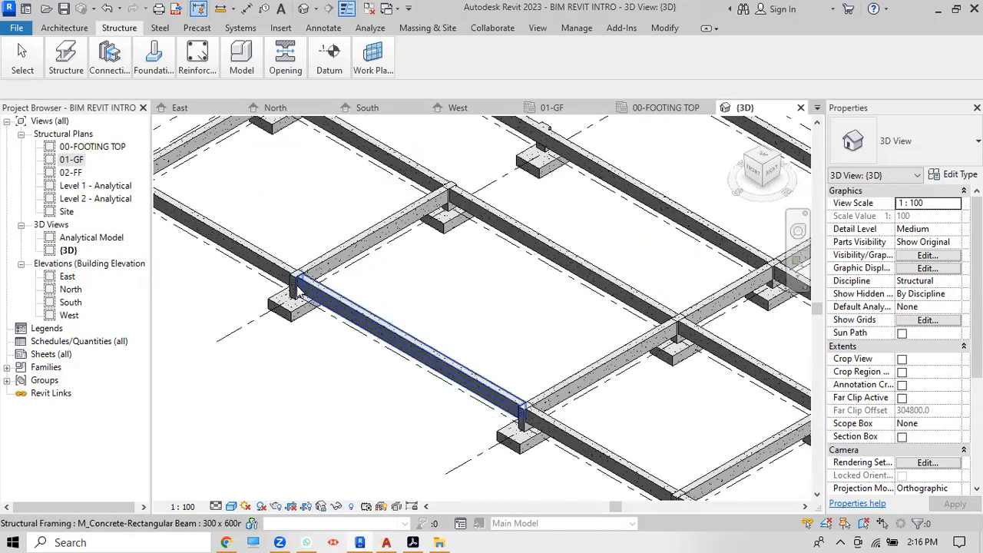
{"action": "scroll", "coordinate": [300, 292], "scroll_direction": "up", "scroll_amount": 3}
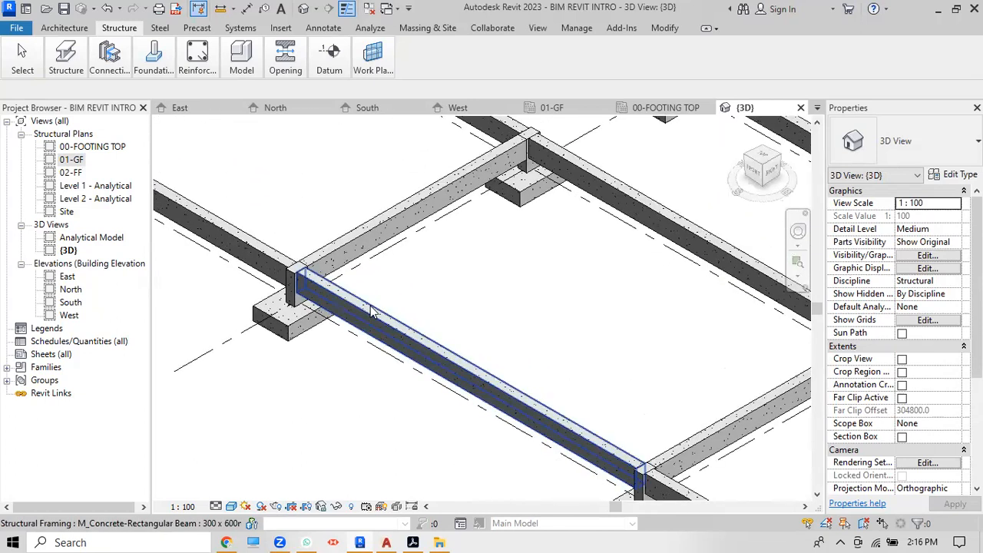
{"action": "scroll", "coordinate": [371, 311], "scroll_direction": "down", "scroll_amount": 4}
{"action": "scroll", "coordinate": [371, 312], "scroll_direction": "up", "scroll_amount": 2}
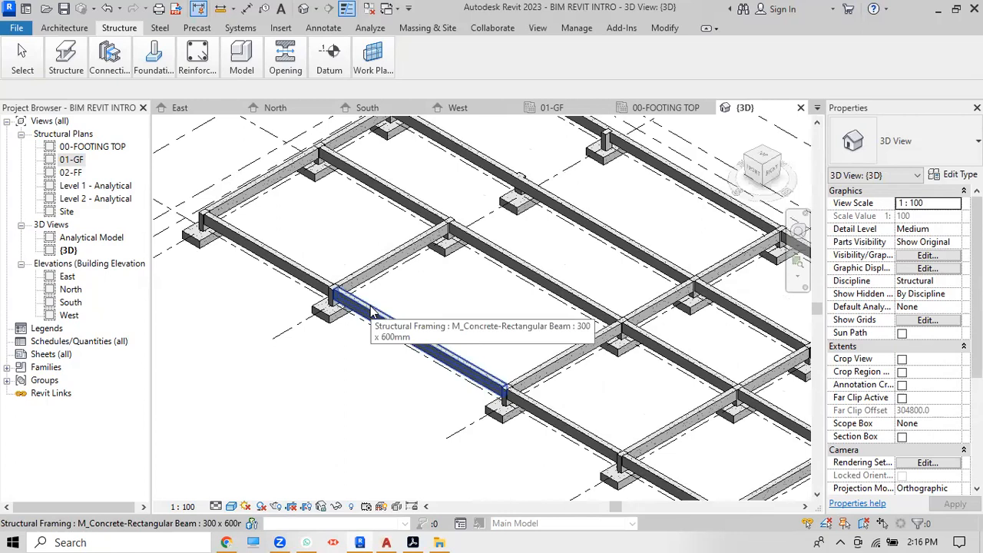
{"action": "scroll", "coordinate": [371, 311], "scroll_direction": "down", "scroll_amount": 3}
{"action": "scroll", "coordinate": [371, 312], "scroll_direction": "up", "scroll_amount": 2}
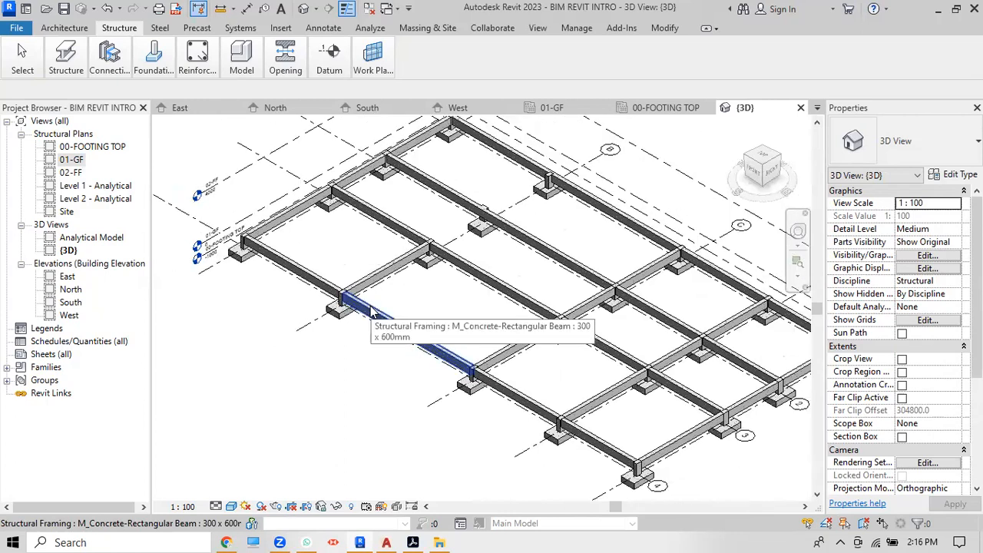
Step: Turn to the FRONT view and crossing-select everything across grids A–E
{"action": "left_click_drag", "start_coordinate": [756, 172], "coordinate": [758, 174]}
{"action": "left_click", "coordinate": [756, 172]}
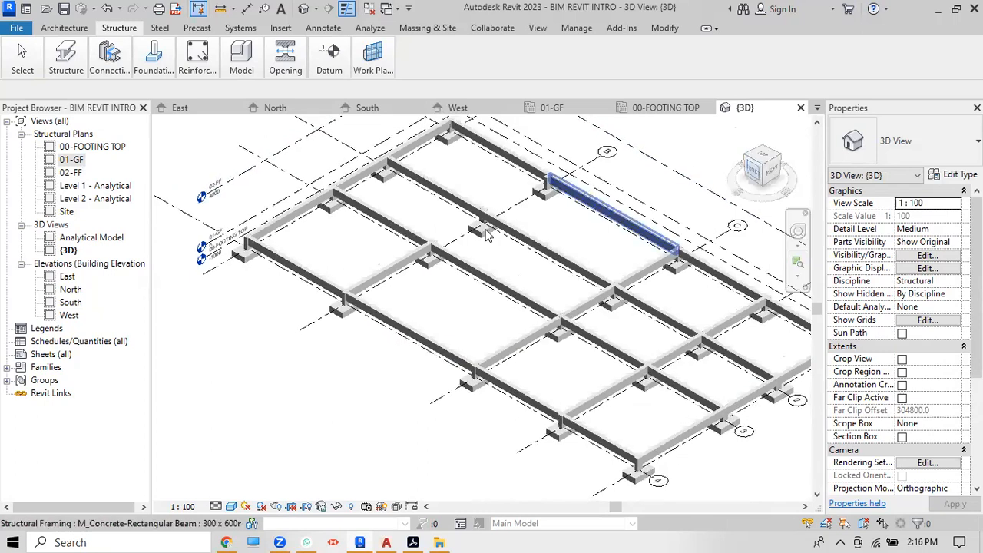
{"action": "scroll", "coordinate": [451, 323], "scroll_direction": "up", "scroll_amount": 4}
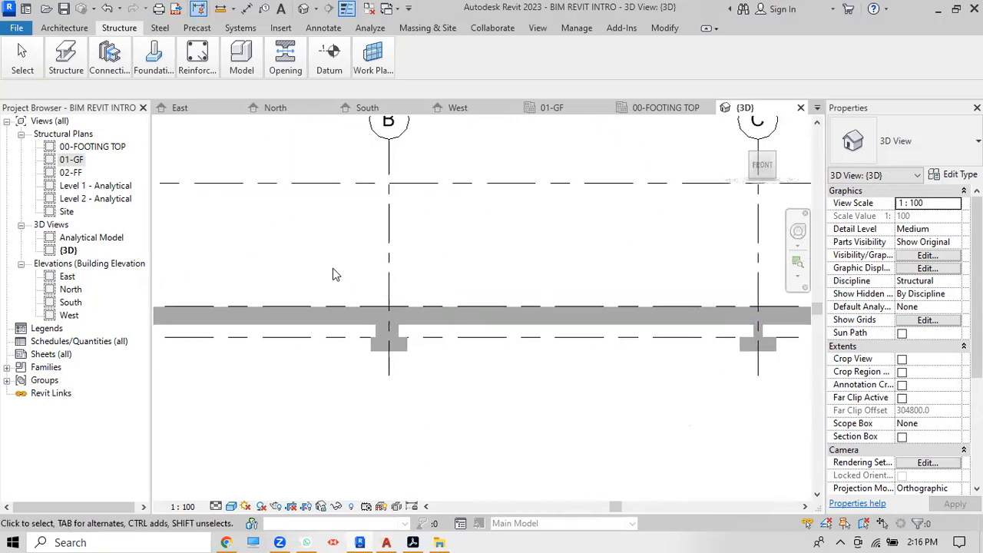
{"action": "scroll", "coordinate": [333, 268], "scroll_direction": "down", "scroll_amount": 3}
{"action": "scroll", "coordinate": [333, 251], "scroll_direction": "down", "scroll_amount": 3}
{"action": "scroll", "coordinate": [539, 276], "scroll_direction": "up", "scroll_amount": 2}
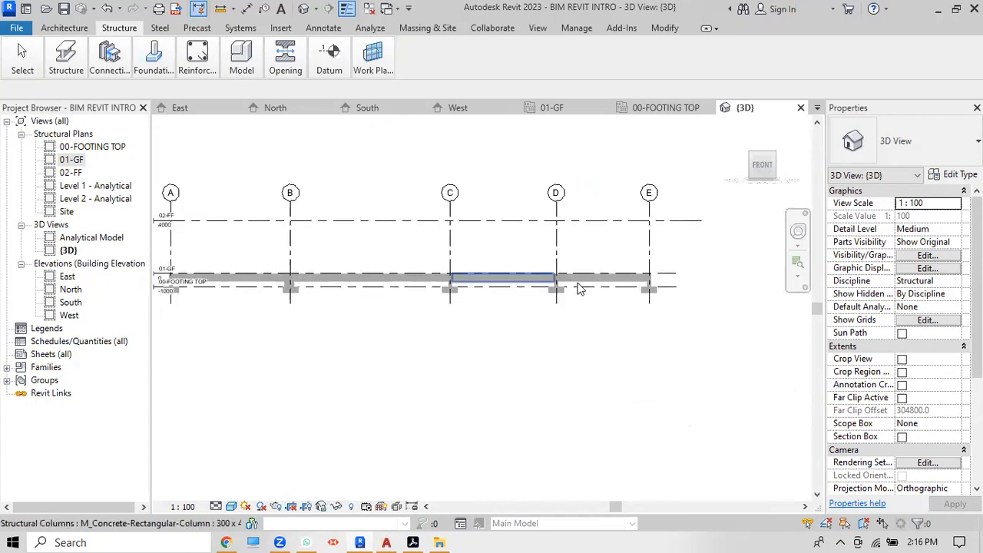
{"action": "scroll", "coordinate": [711, 318], "scroll_direction": "down", "scroll_amount": 1}
{"action": "left_click_drag", "start_coordinate": [753, 418], "coordinate": [197, 107]}
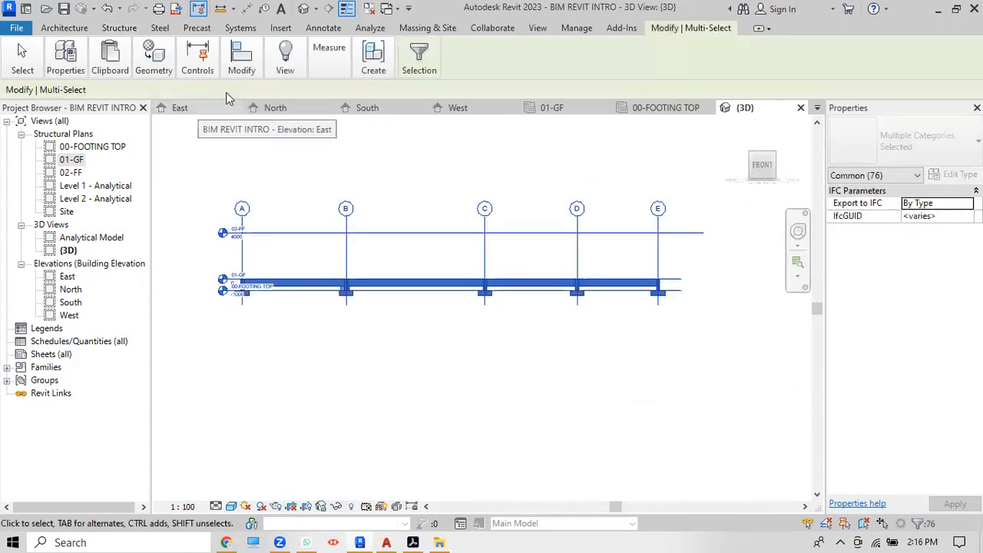
Step: Filter the selection to Structural Columns only, leaving the 20 columns selected
{"action": "mouse_move", "coordinate": [419, 60]}
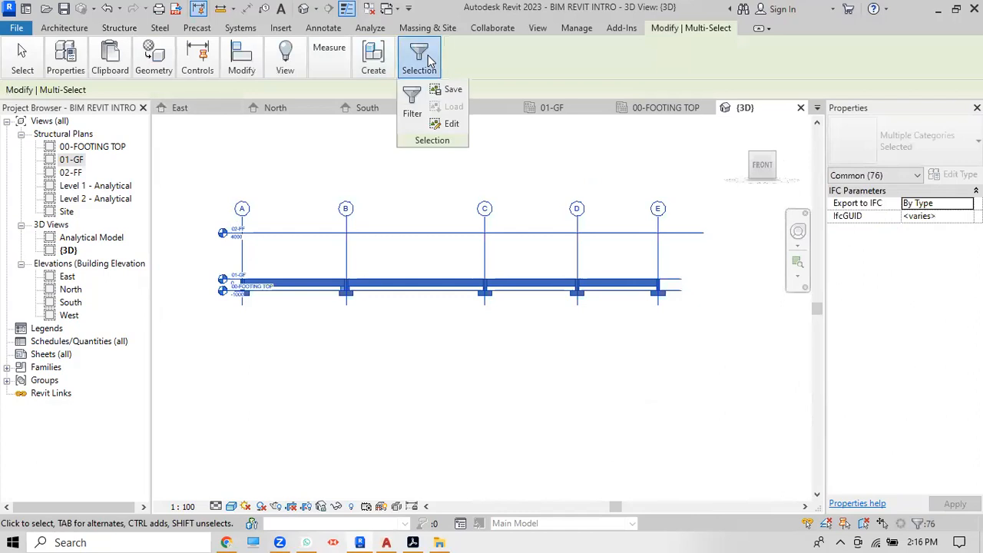
{"action": "left_click", "coordinate": [414, 102]}
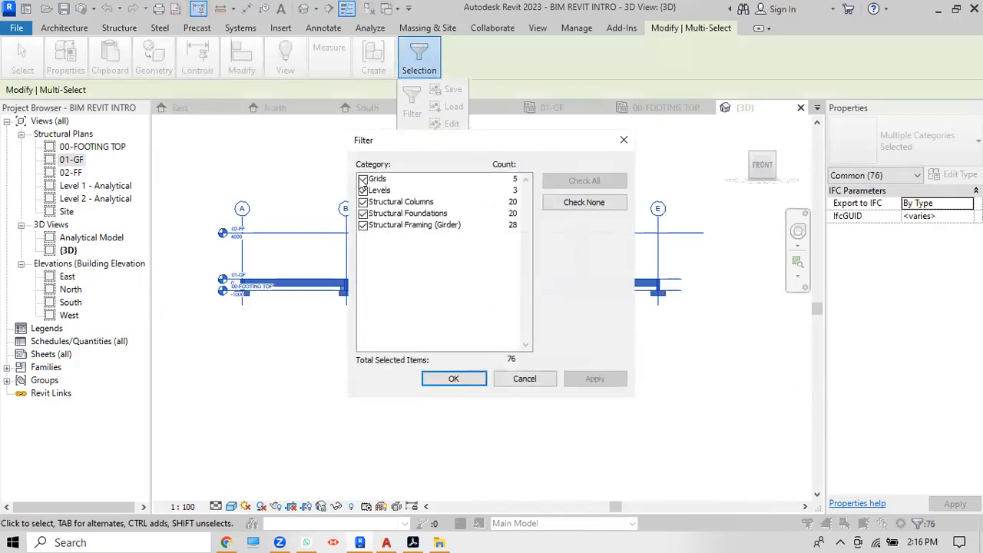
{"action": "left_click", "coordinate": [593, 202]}
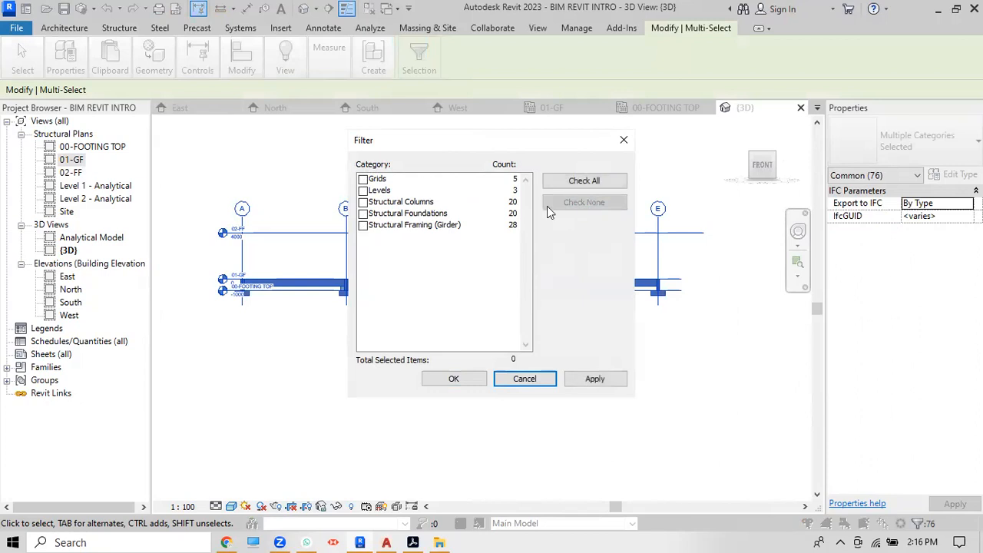
{"action": "left_click", "coordinate": [365, 203]}
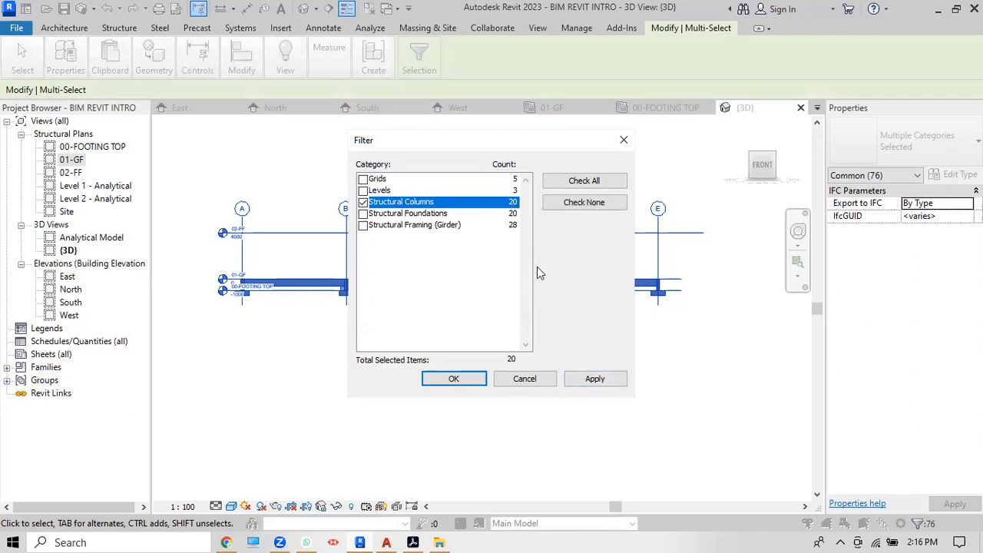
{"action": "left_click", "coordinate": [594, 377]}
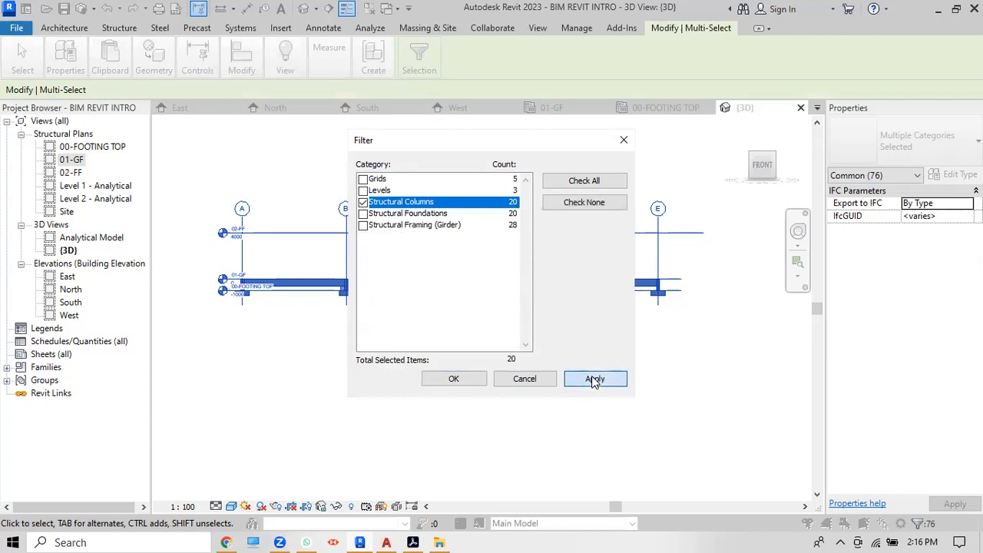
{"action": "left_click", "coordinate": [452, 378]}
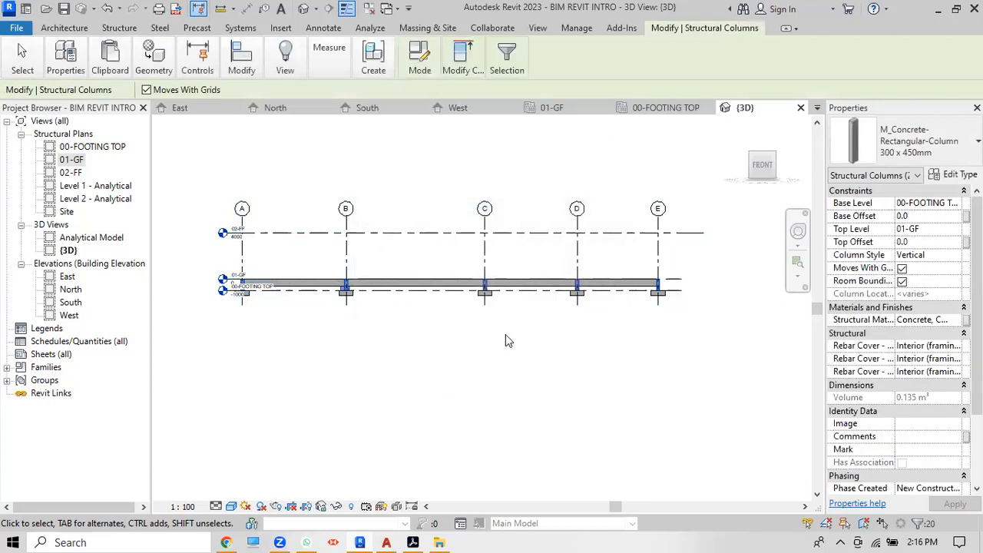
{"action": "scroll", "coordinate": [505, 341], "scroll_direction": "up", "scroll_amount": 3}
Step: Browse the selection, Structure and View ribbon tabs and their panels
{"action": "scroll", "coordinate": [505, 336], "scroll_direction": "down", "scroll_amount": 1}
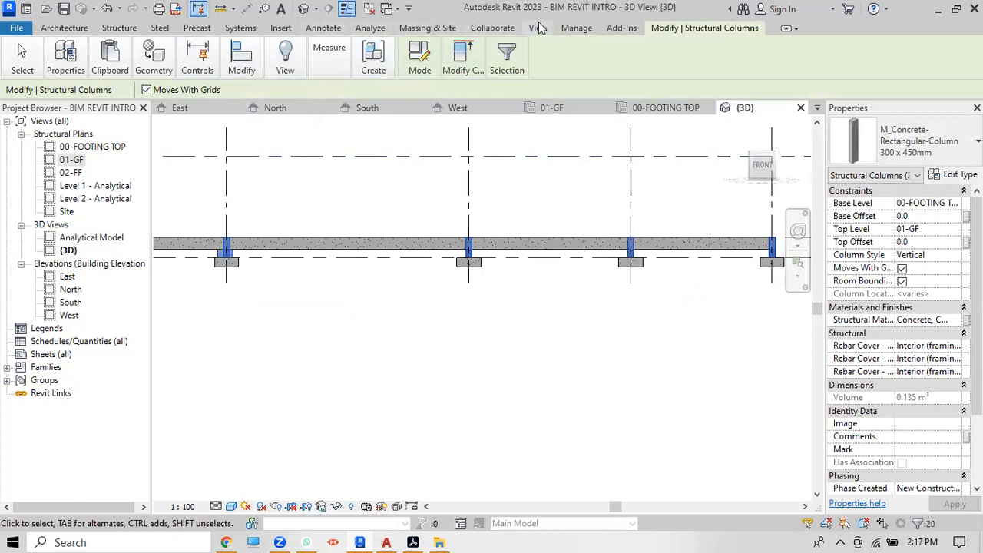
{"action": "left_click", "coordinate": [22, 70]}
{"action": "left_click", "coordinate": [123, 30]}
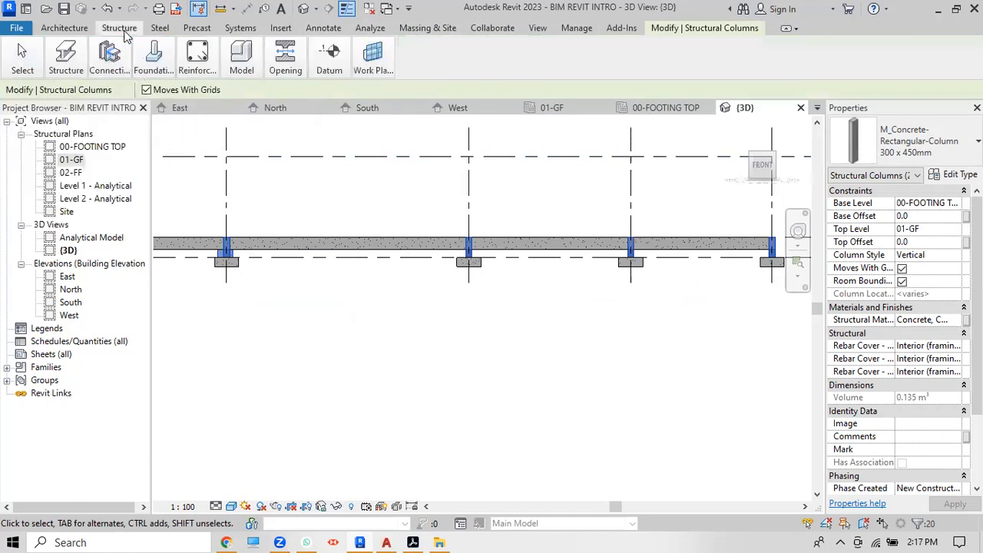
{"action": "left_click", "coordinate": [538, 29]}
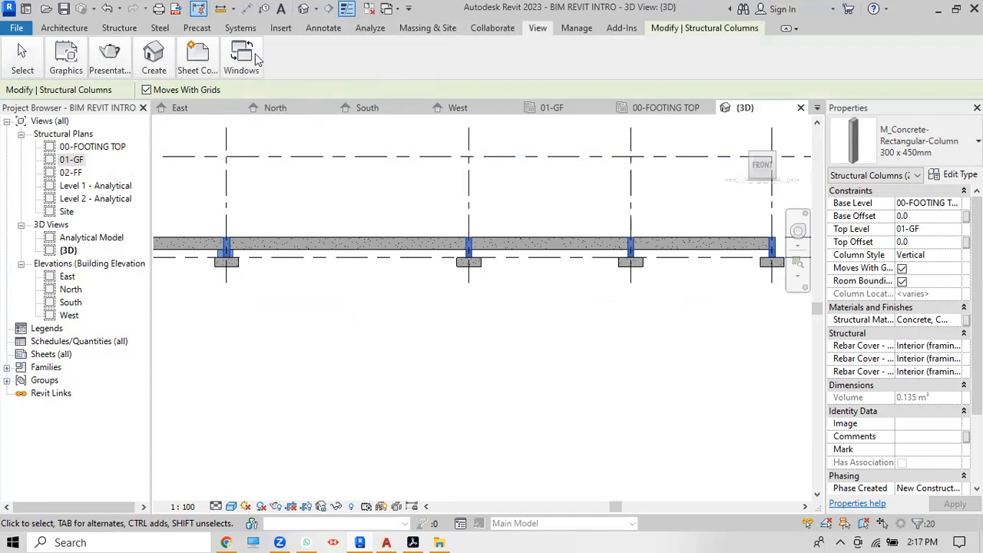
{"action": "mouse_move", "coordinate": [110, 67]}
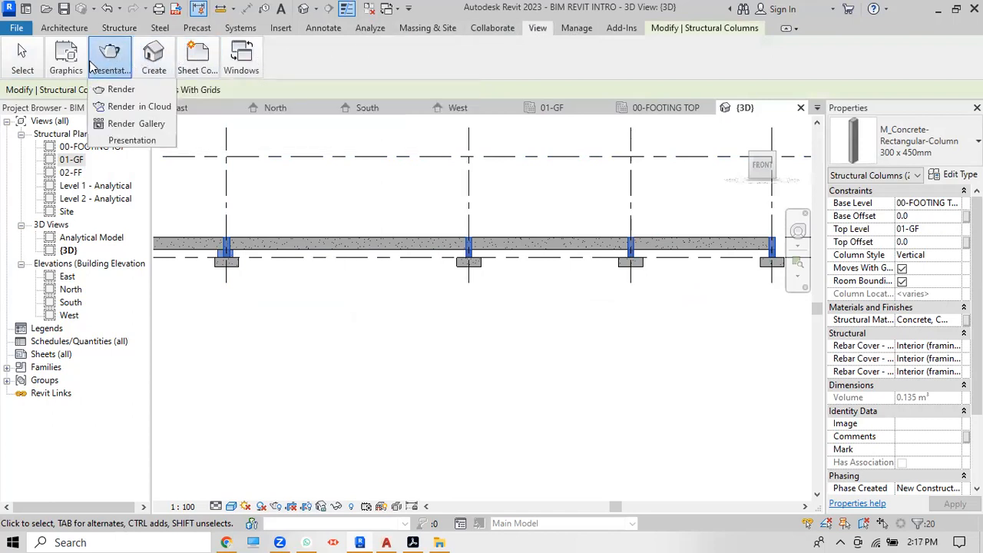
{"action": "mouse_move", "coordinate": [69, 68]}
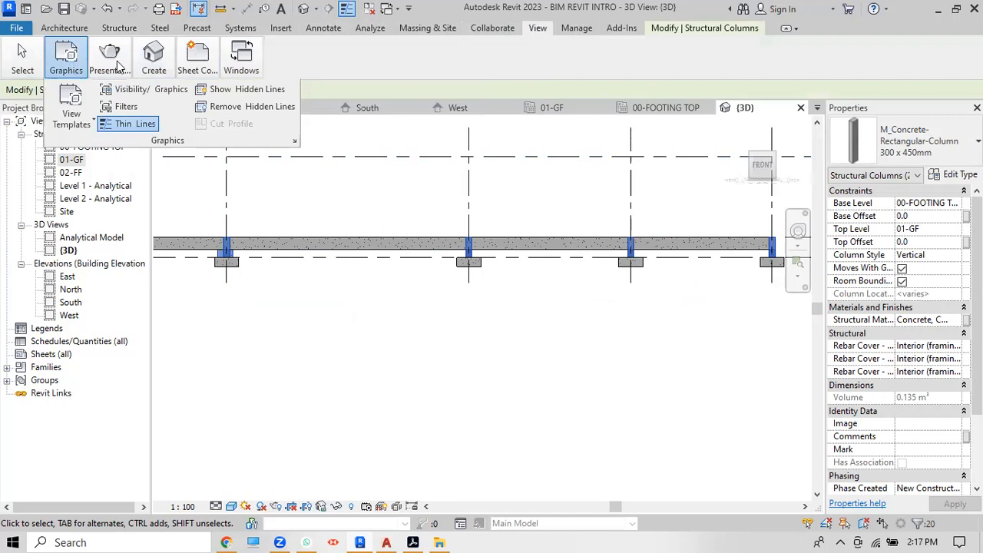
{"action": "mouse_move", "coordinate": [154, 67]}
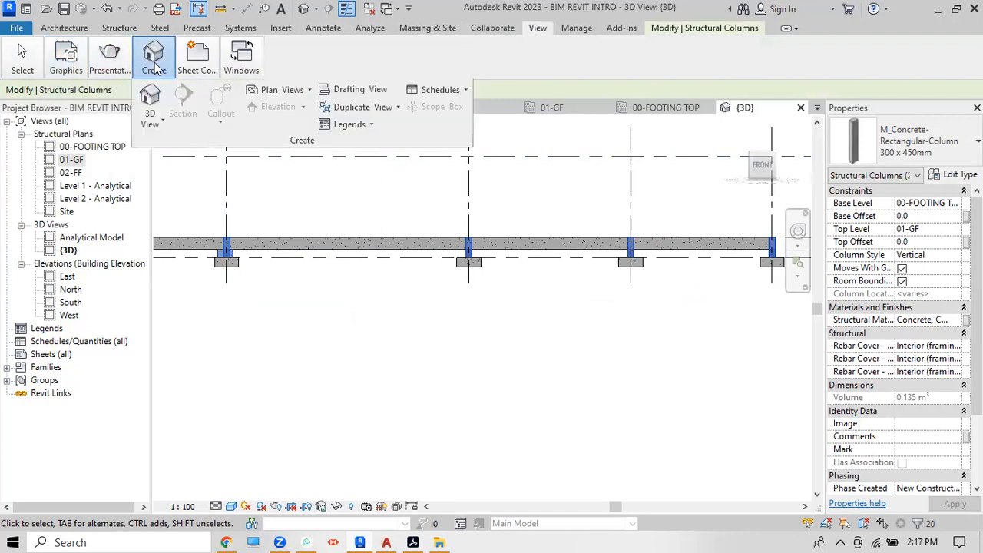
{"action": "mouse_move", "coordinate": [196, 71]}
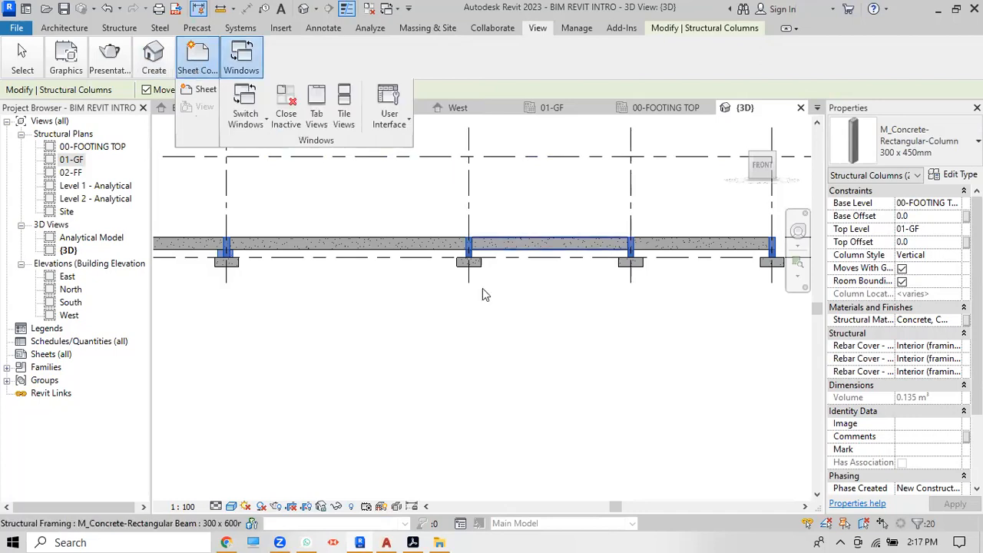
Step: Zoom the 3D view and widen the Properties palette to read the column parameters
{"action": "scroll", "coordinate": [468, 354], "scroll_direction": "down", "scroll_amount": 2}
{"action": "scroll", "coordinate": [514, 303], "scroll_direction": "up", "scroll_amount": 4}
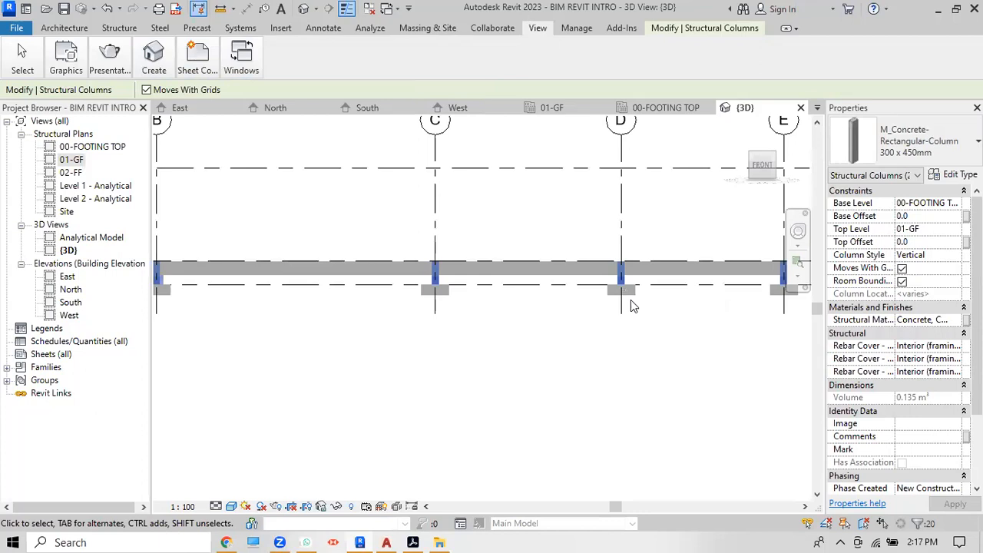
{"action": "scroll", "coordinate": [490, 288], "scroll_direction": "down", "scroll_amount": 2}
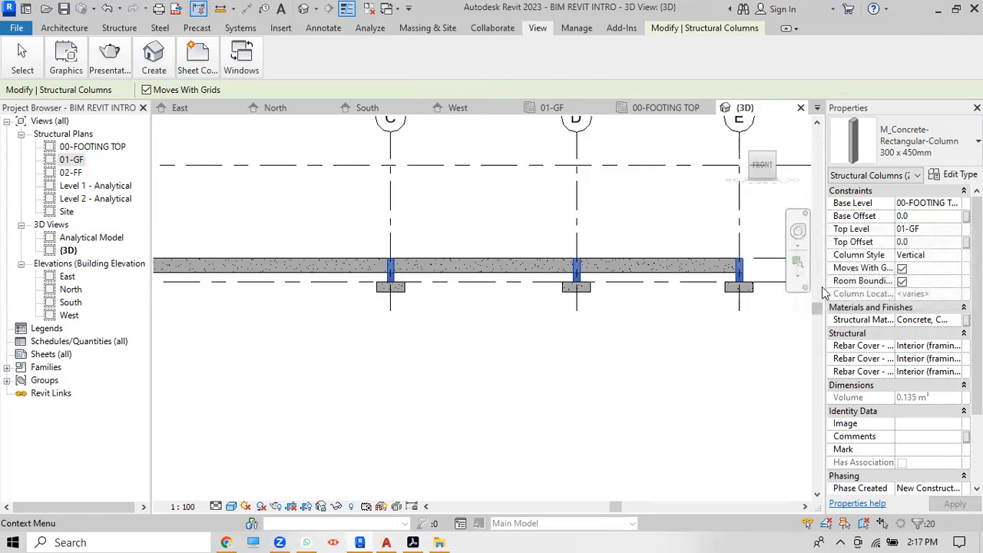
{"action": "left_click_drag", "start_coordinate": [822, 286], "coordinate": [742, 286]}
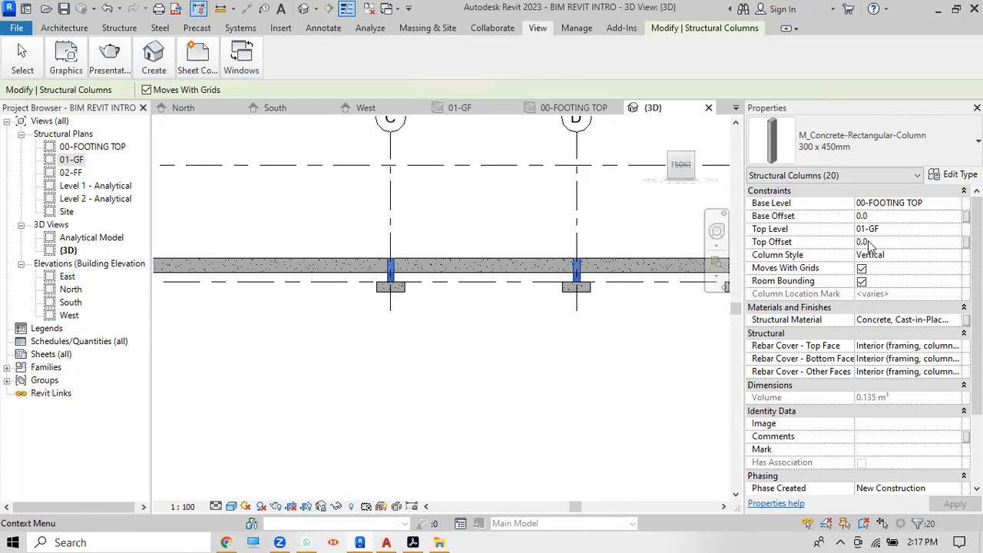
Step: Set the 20 columns' Top Level to 02-FF, apply it, and deselect them
{"action": "left_click", "coordinate": [921, 230]}
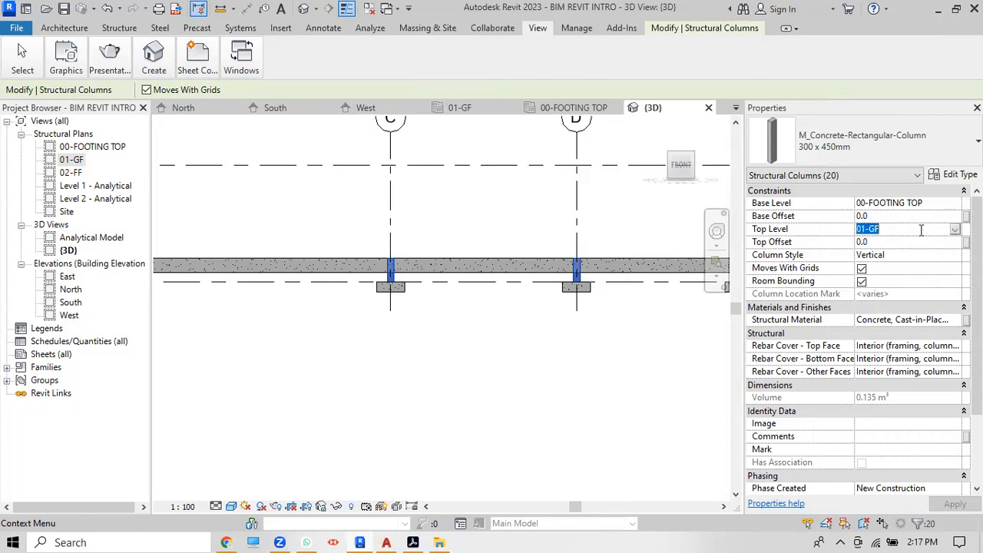
{"action": "left_click", "coordinate": [956, 232]}
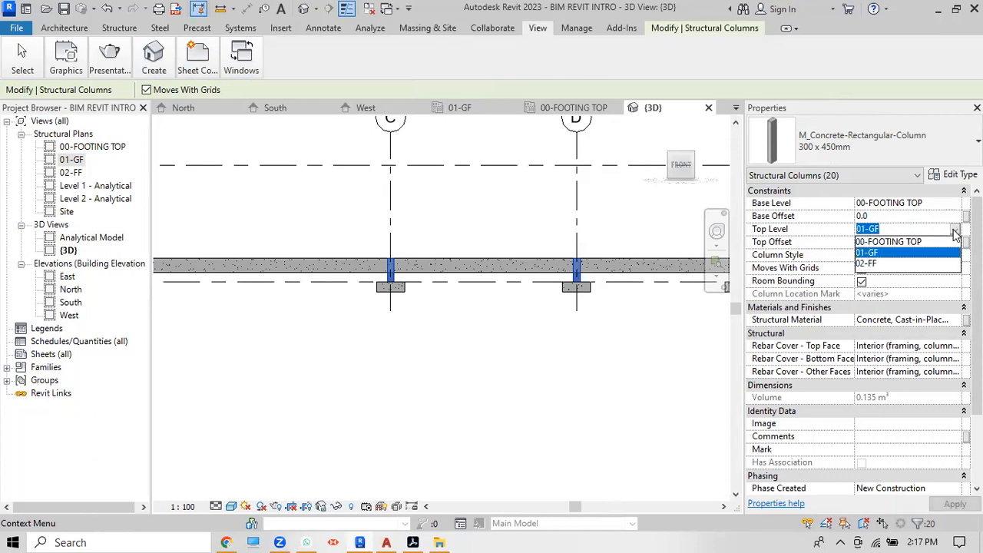
{"action": "left_click", "coordinate": [882, 268]}
{"action": "left_click", "coordinate": [955, 505]}
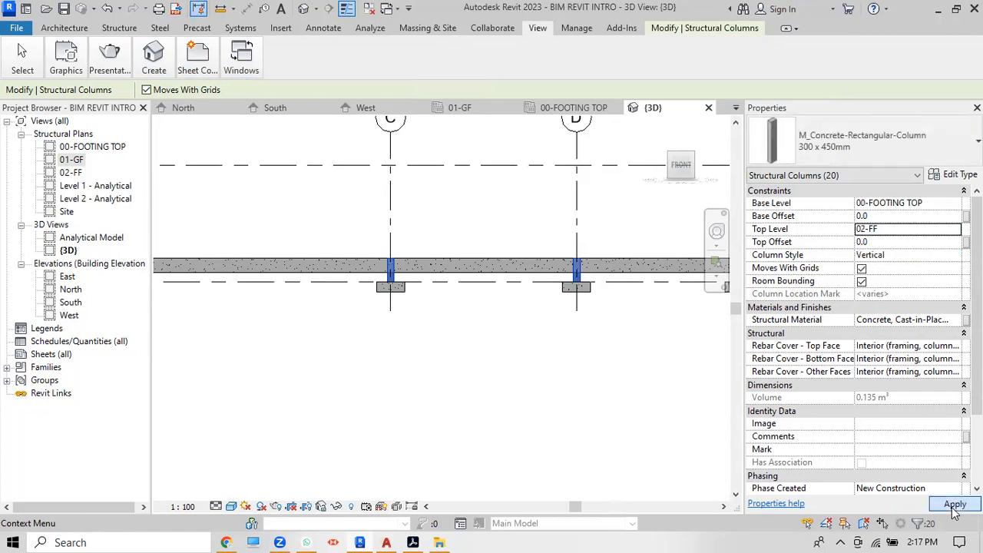
{"action": "left_click", "coordinate": [955, 505]}
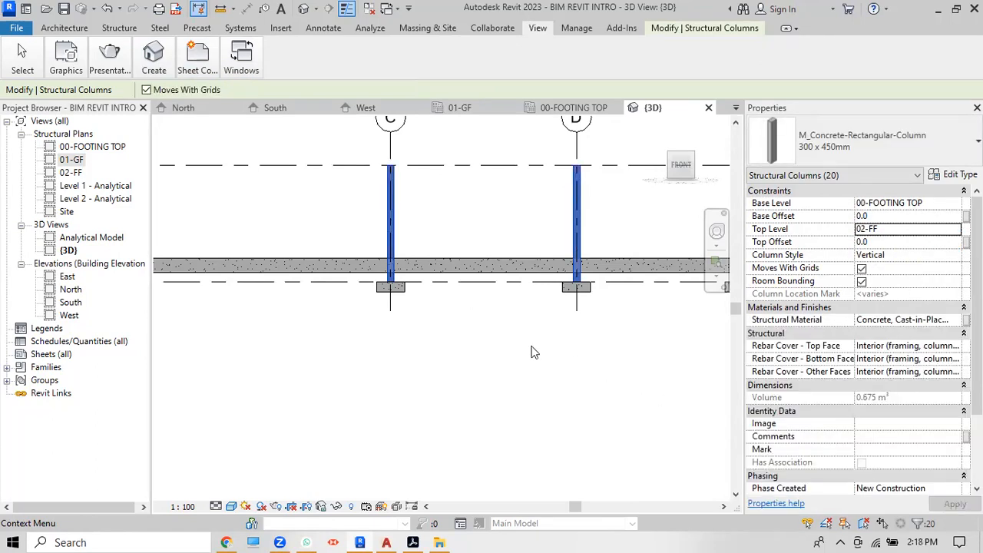
{"action": "scroll", "coordinate": [534, 351], "scroll_direction": "down", "scroll_amount": 2}
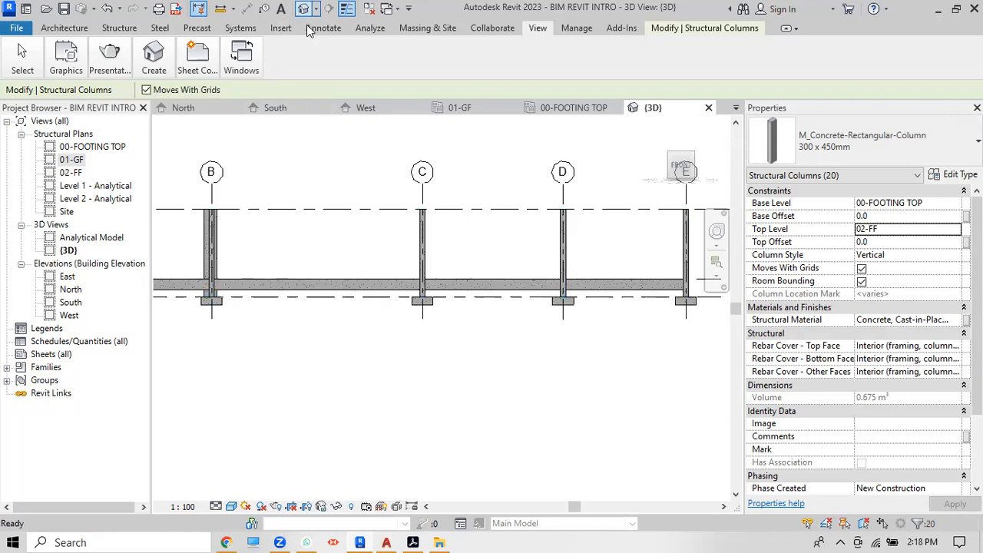
{"action": "left_click", "coordinate": [448, 216]}
{"action": "scroll", "coordinate": [504, 232], "scroll_direction": "down", "scroll_amount": 1}
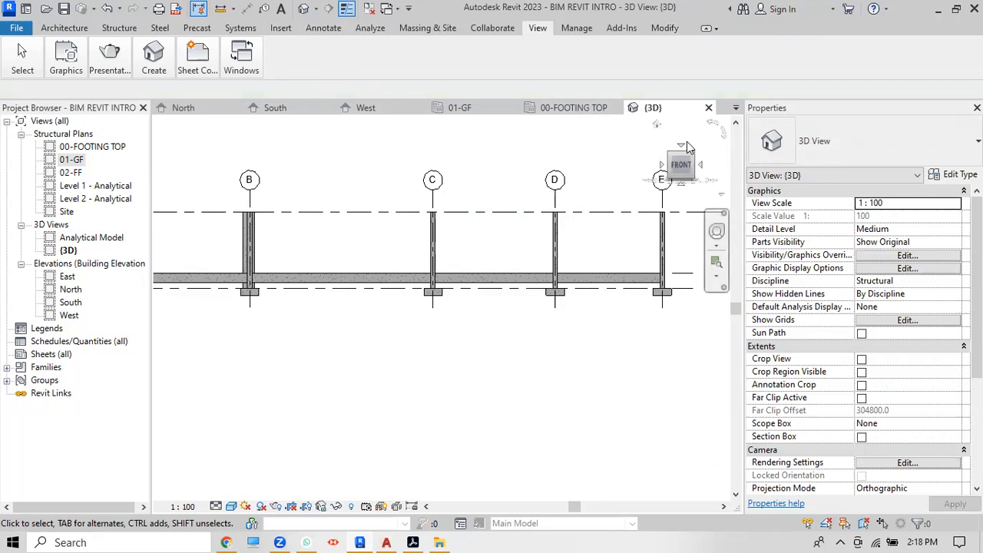
Step: Return to the Home 3D view, zoom around the frame, and select a ground-floor beam to inspect
{"action": "left_click", "coordinate": [657, 125]}
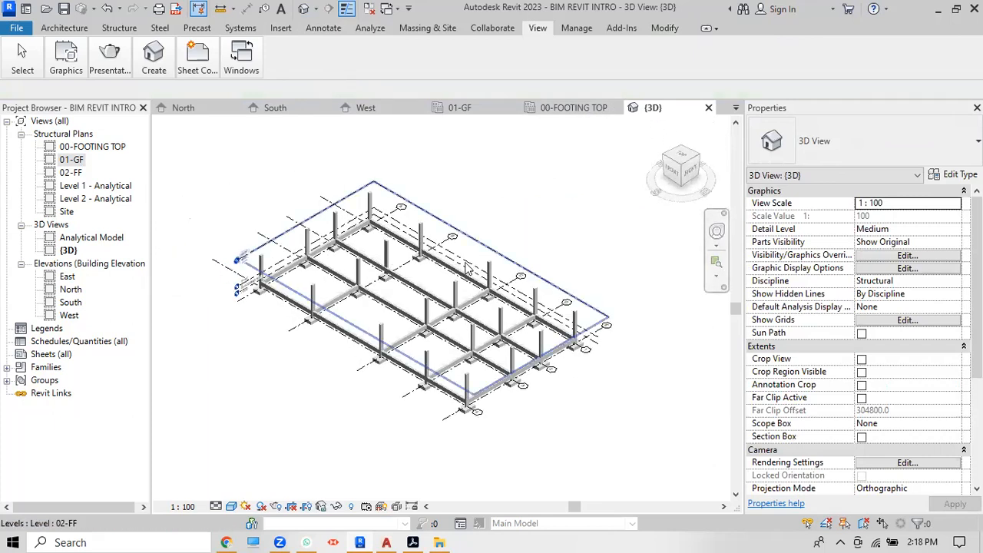
{"action": "scroll", "coordinate": [451, 276], "scroll_direction": "up", "scroll_amount": 5}
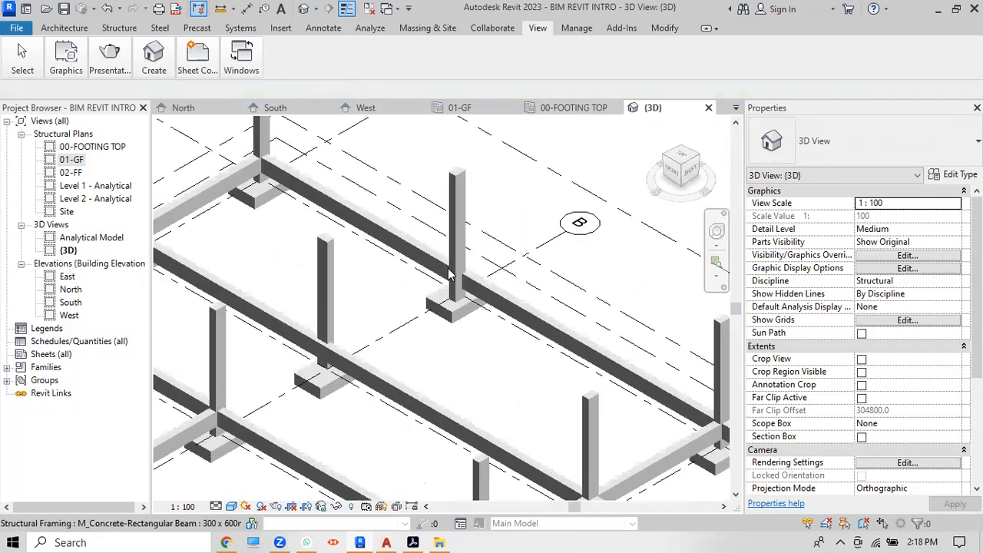
{"action": "scroll", "coordinate": [481, 235], "scroll_direction": "down", "scroll_amount": 5}
{"action": "scroll", "coordinate": [481, 234], "scroll_direction": "up", "scroll_amount": 4}
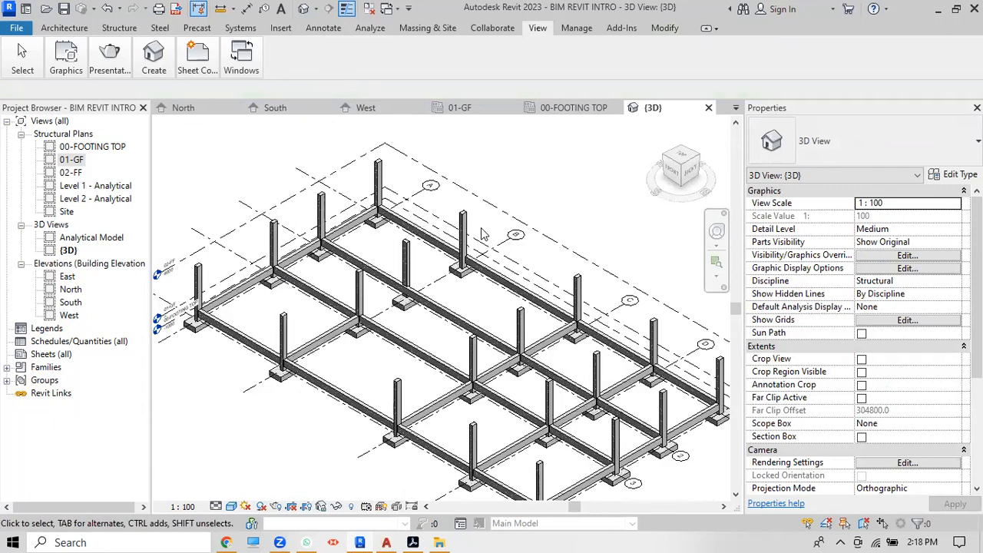
{"action": "scroll", "coordinate": [482, 234], "scroll_direction": "down", "scroll_amount": 2}
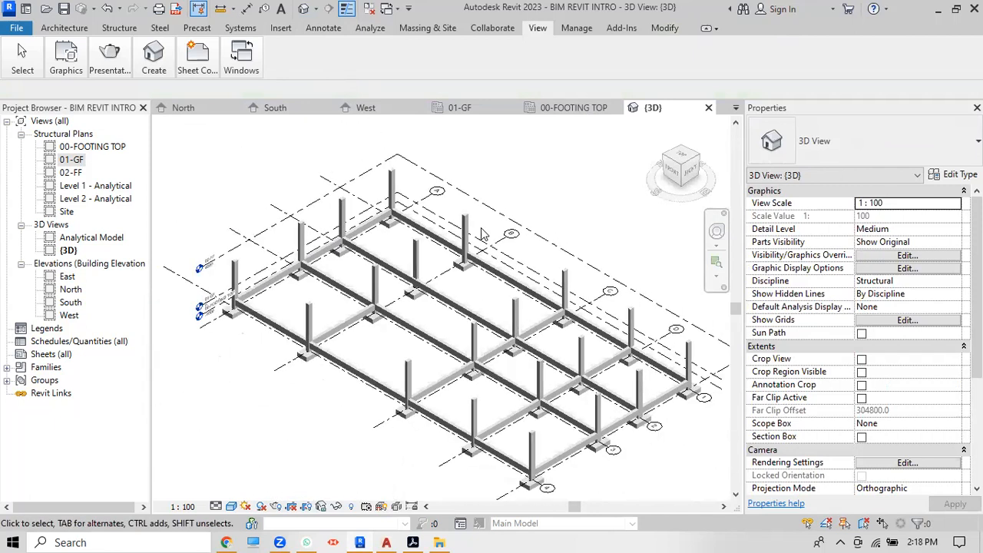
{"action": "scroll", "coordinate": [347, 345], "scroll_direction": "up", "scroll_amount": 4}
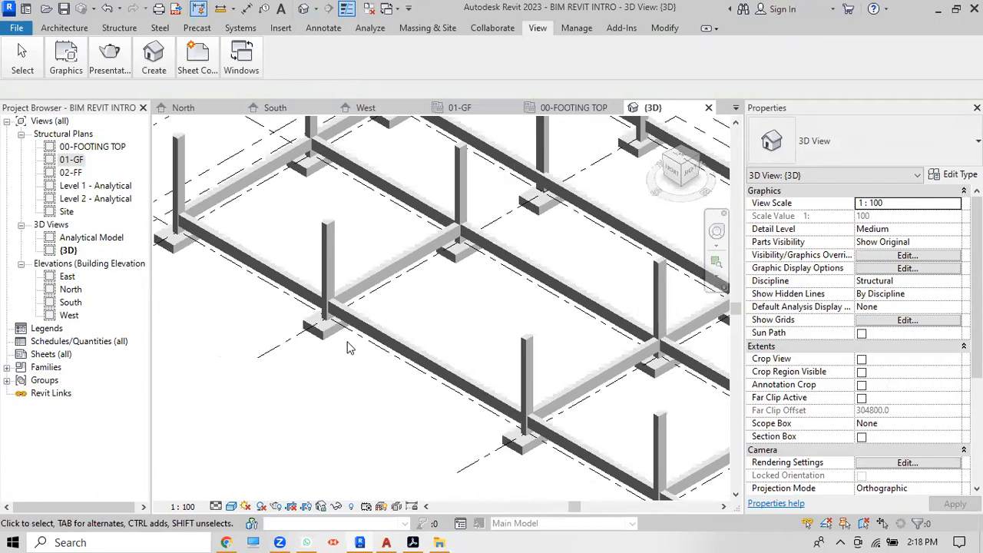
{"action": "scroll", "coordinate": [419, 309], "scroll_direction": "down", "scroll_amount": 4}
{"action": "scroll", "coordinate": [415, 317], "scroll_direction": "up", "scroll_amount": 2}
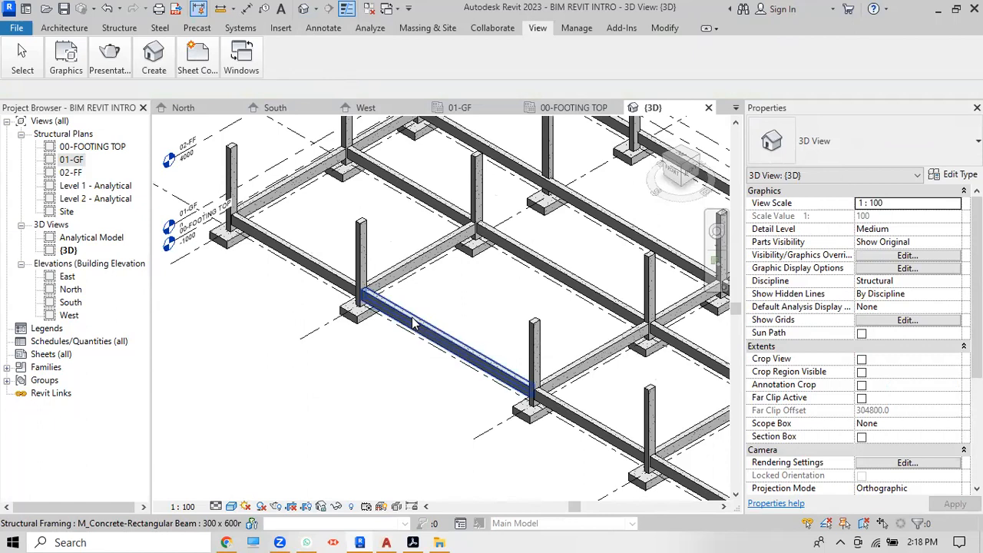
{"action": "left_click", "coordinate": [412, 323]}
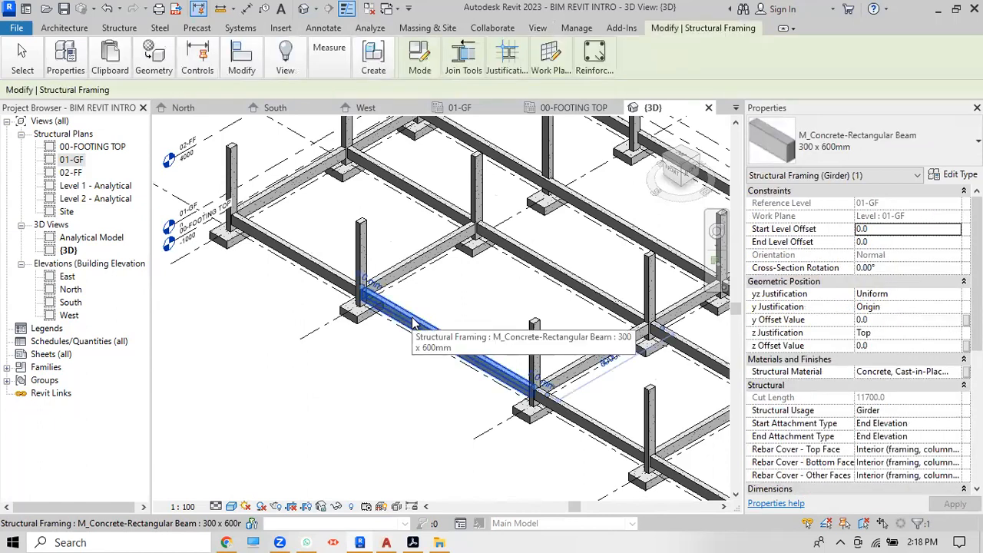
{"action": "scroll", "coordinate": [415, 319], "scroll_direction": "down", "scroll_amount": 6}
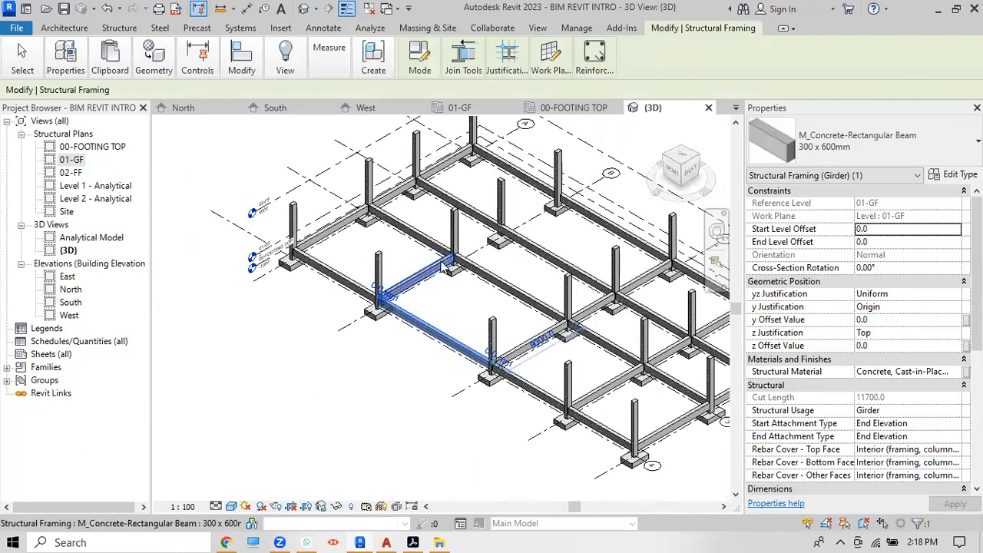
{"action": "scroll", "coordinate": [444, 266], "scroll_direction": "down", "scroll_amount": 2}
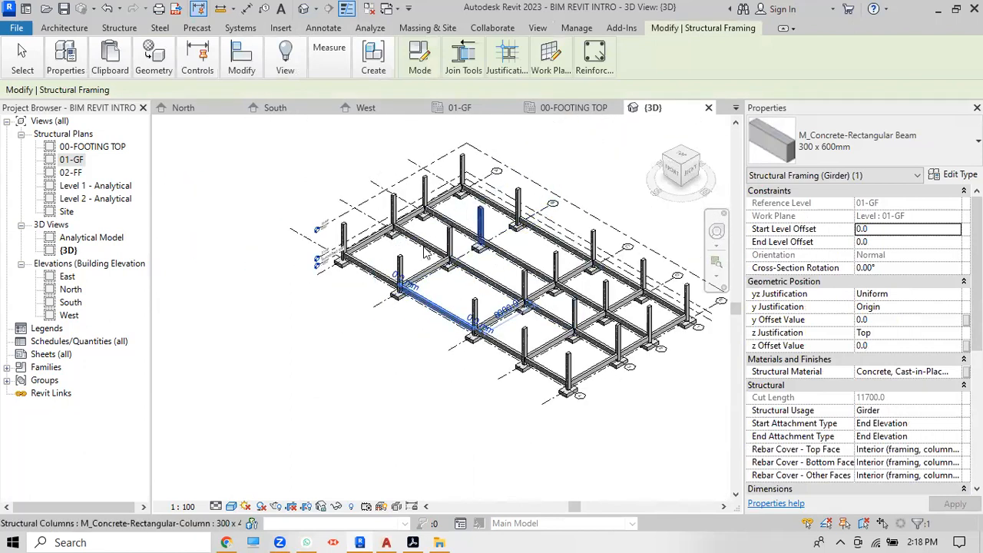
{"action": "scroll", "coordinate": [522, 342], "scroll_direction": "down", "scroll_amount": 3}
Step: Crossing-select the whole model and filter it to the 28 Structural Framing (Girder) beams
{"action": "left_click_drag", "start_coordinate": [694, 456], "coordinate": [291, 189]}
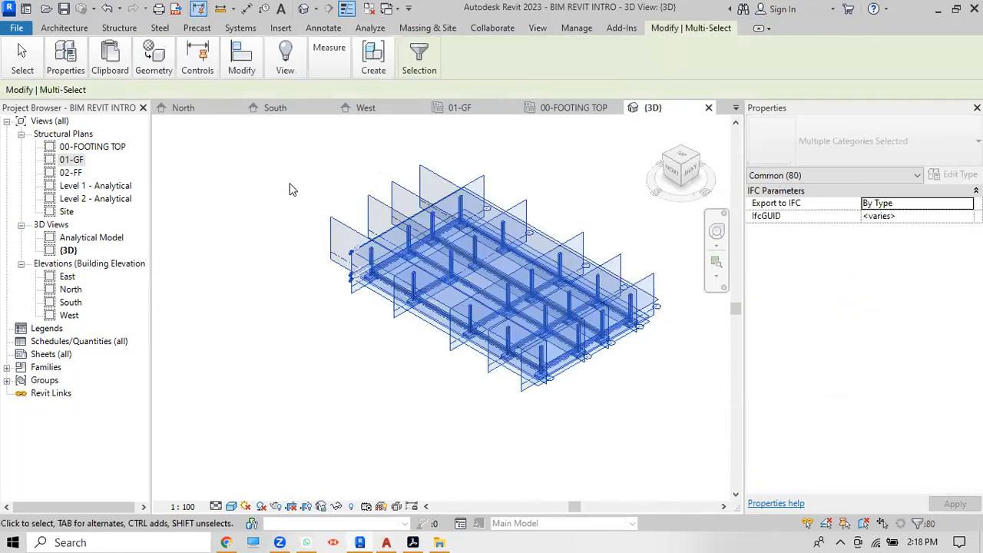
{"action": "mouse_move", "coordinate": [426, 54]}
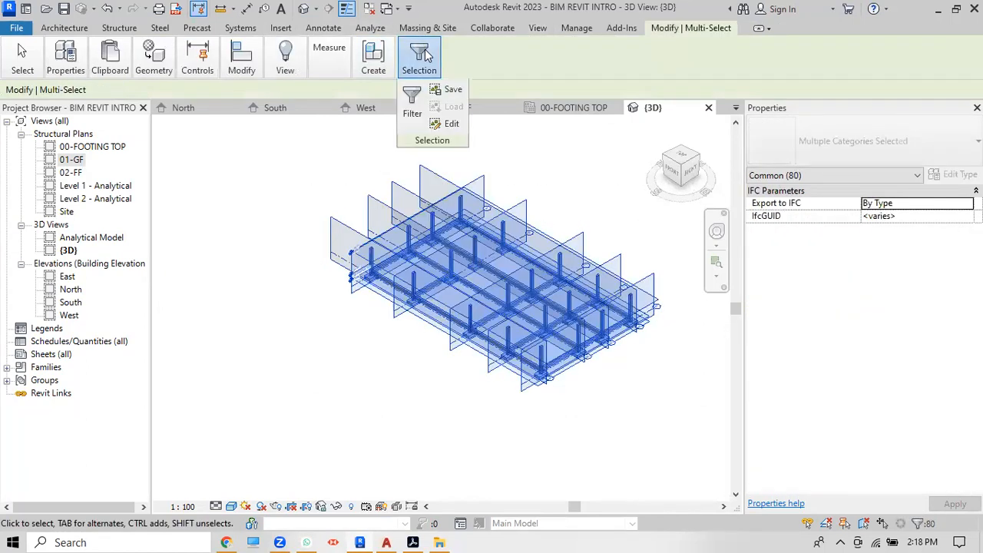
{"action": "left_click", "coordinate": [413, 103]}
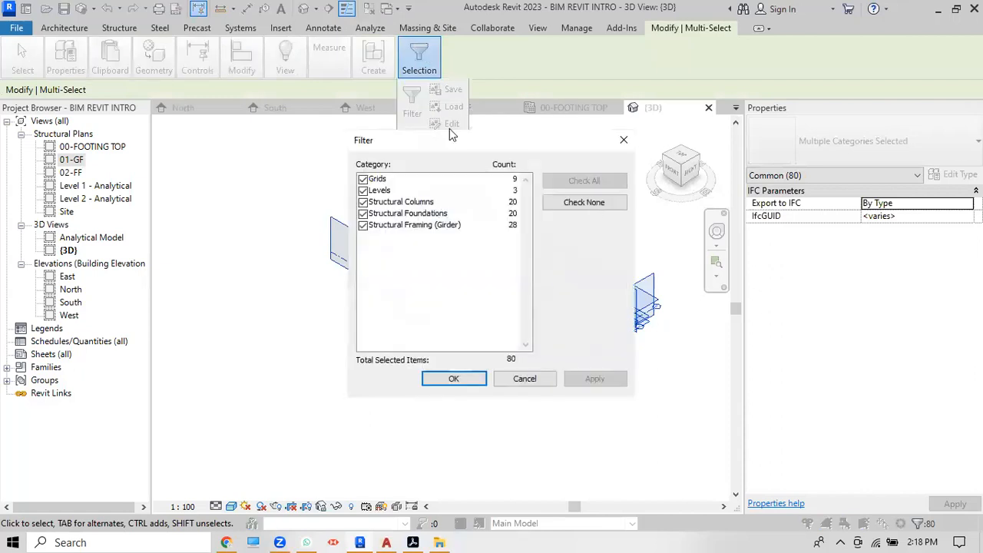
{"action": "left_click", "coordinate": [599, 206]}
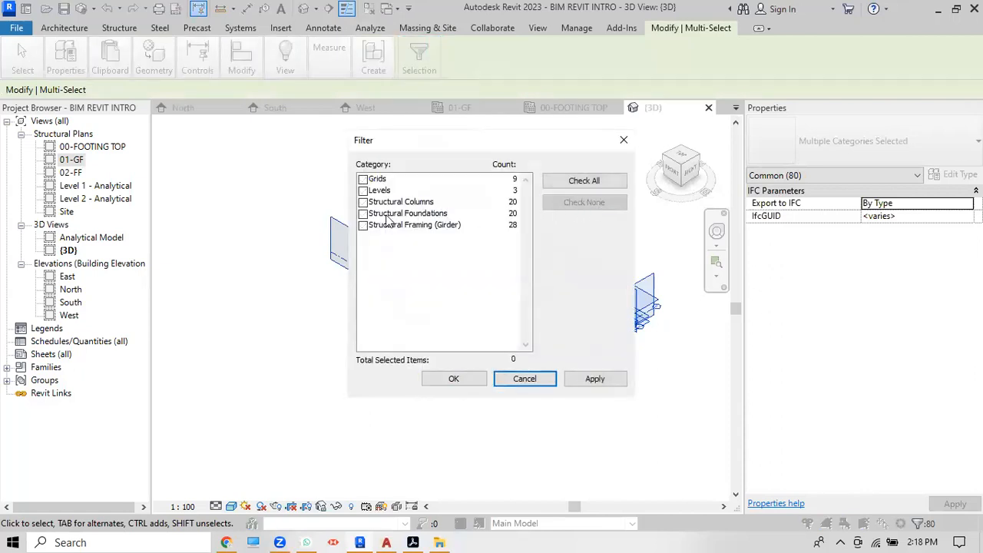
{"action": "left_click", "coordinate": [362, 226]}
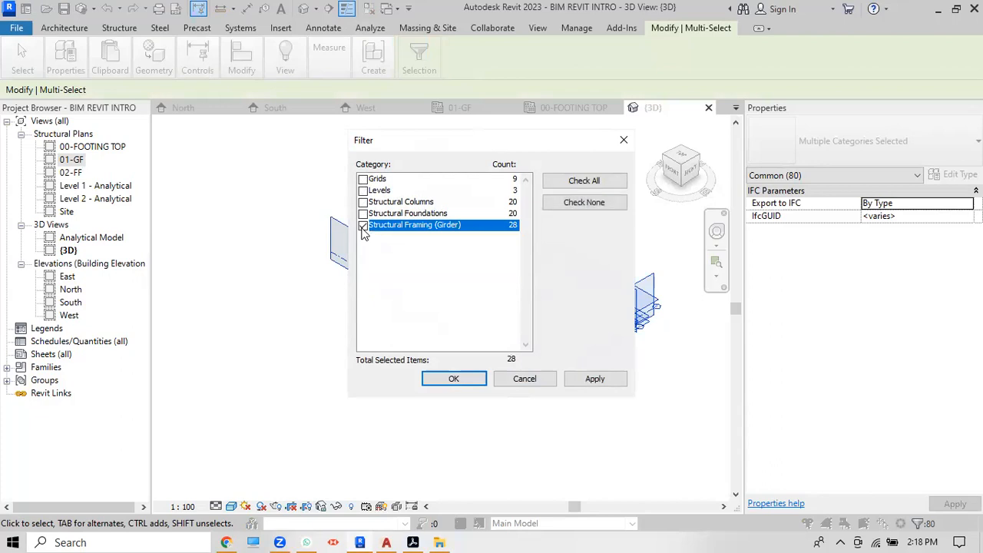
{"action": "left_click", "coordinate": [604, 382]}
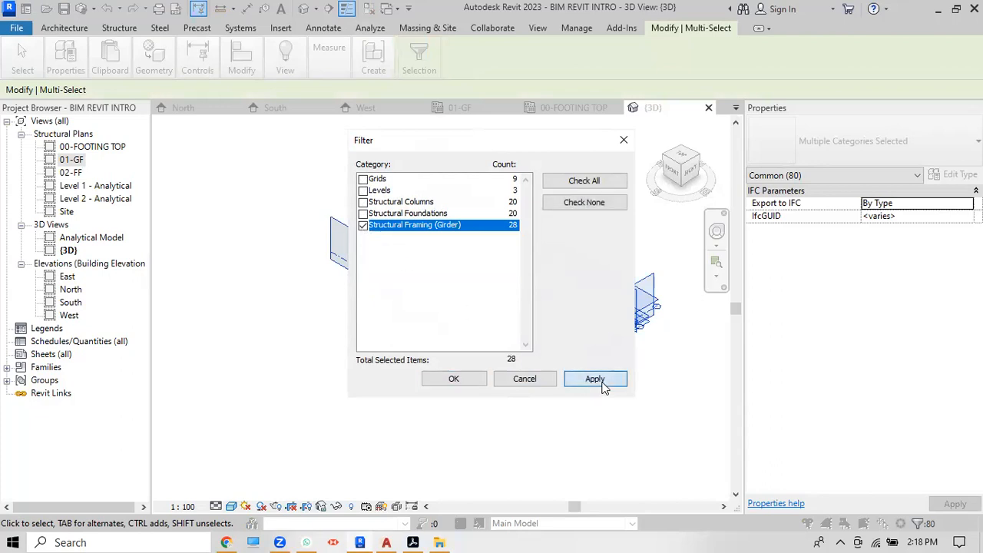
{"action": "left_click", "coordinate": [453, 378]}
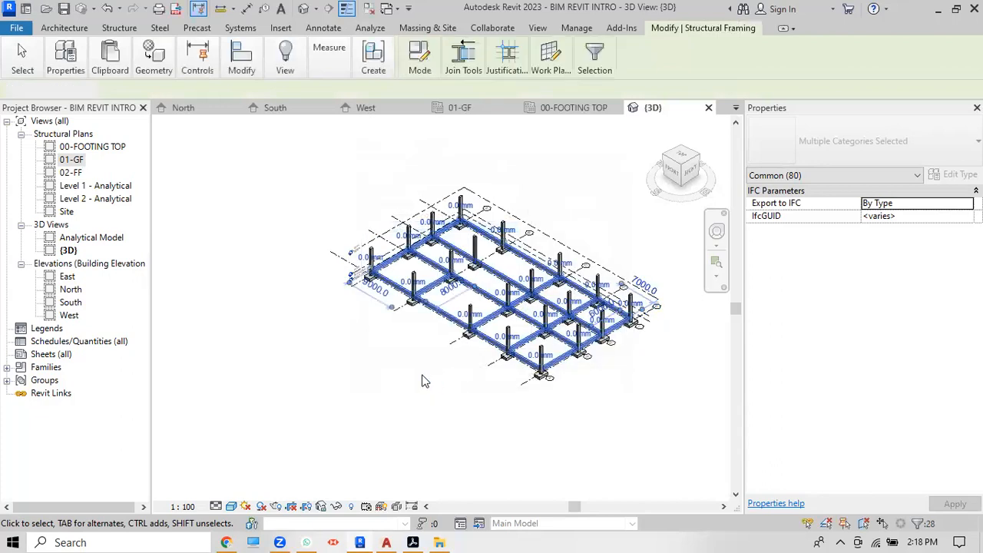
Step: Copy the 28 beams, paste them aligned to level 02-FF, and open the 02-FF plan
{"action": "mouse_move", "coordinate": [113, 68]}
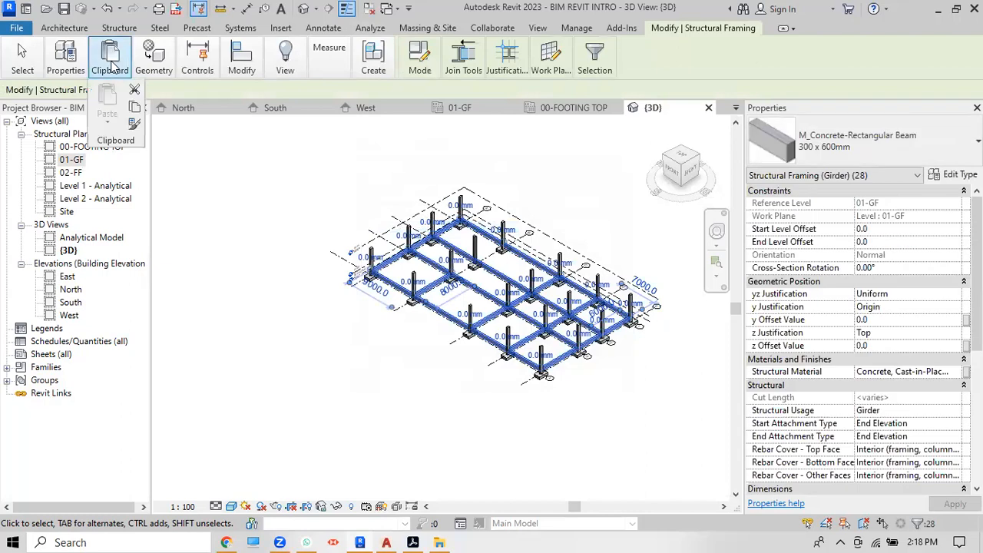
{"action": "left_click", "coordinate": [136, 109]}
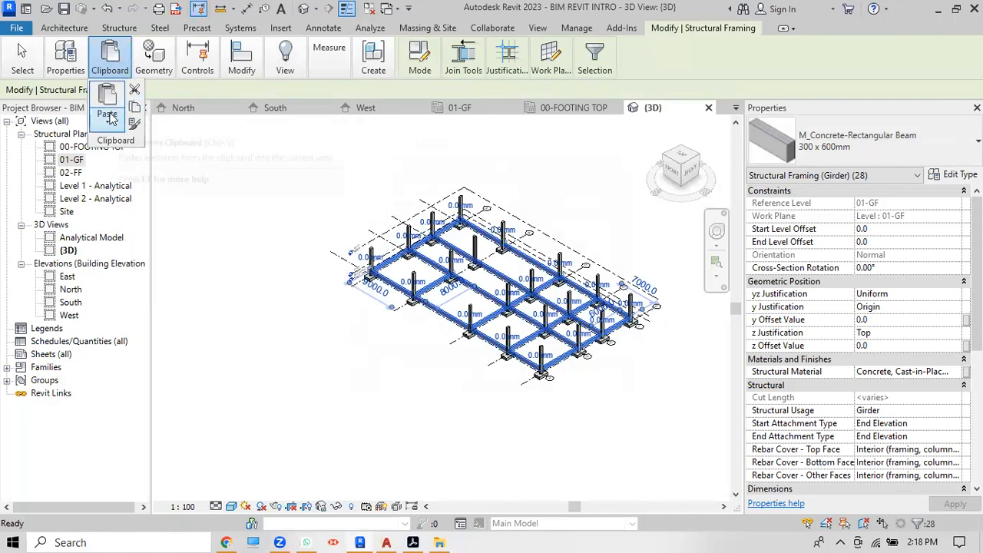
{"action": "left_click", "coordinate": [109, 123]}
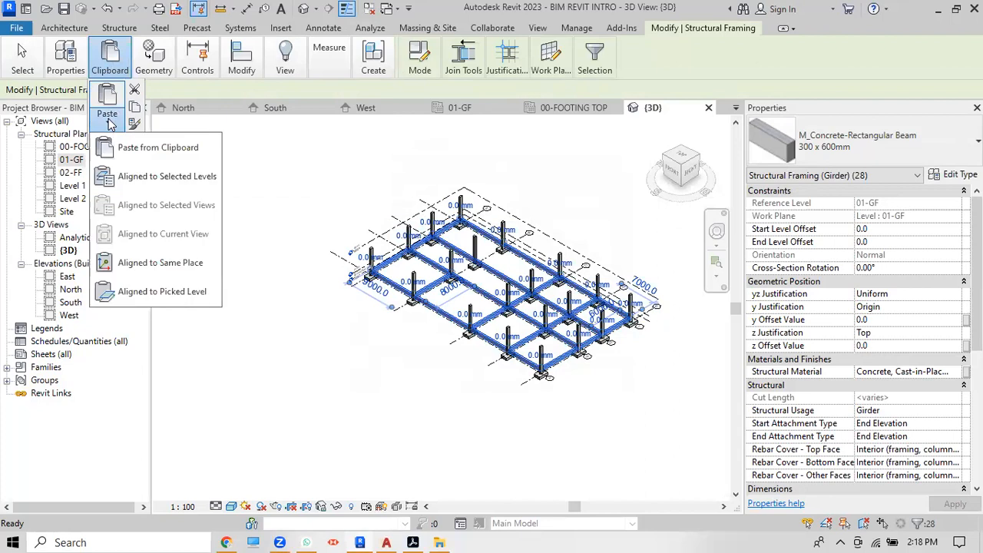
{"action": "left_click", "coordinate": [147, 177]}
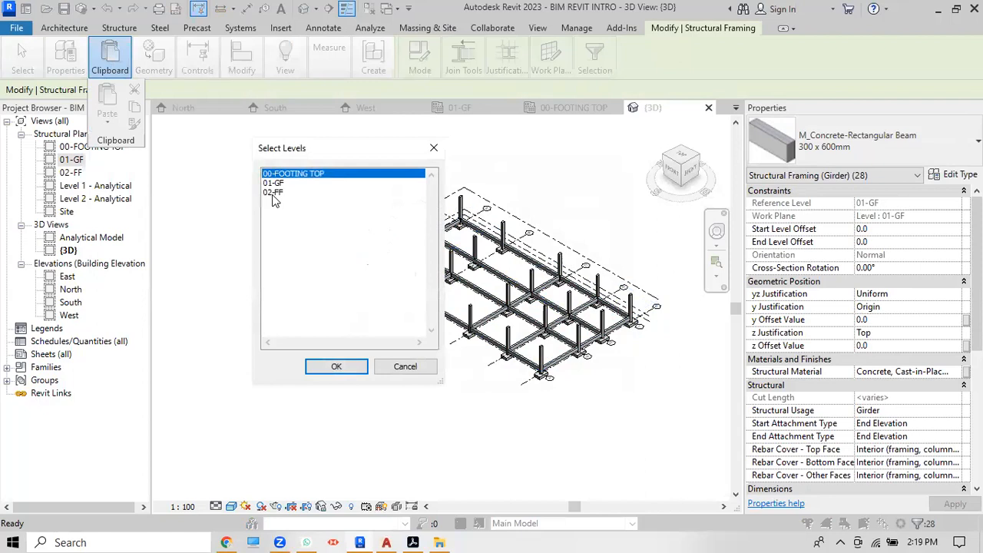
{"action": "left_click", "coordinate": [273, 193]}
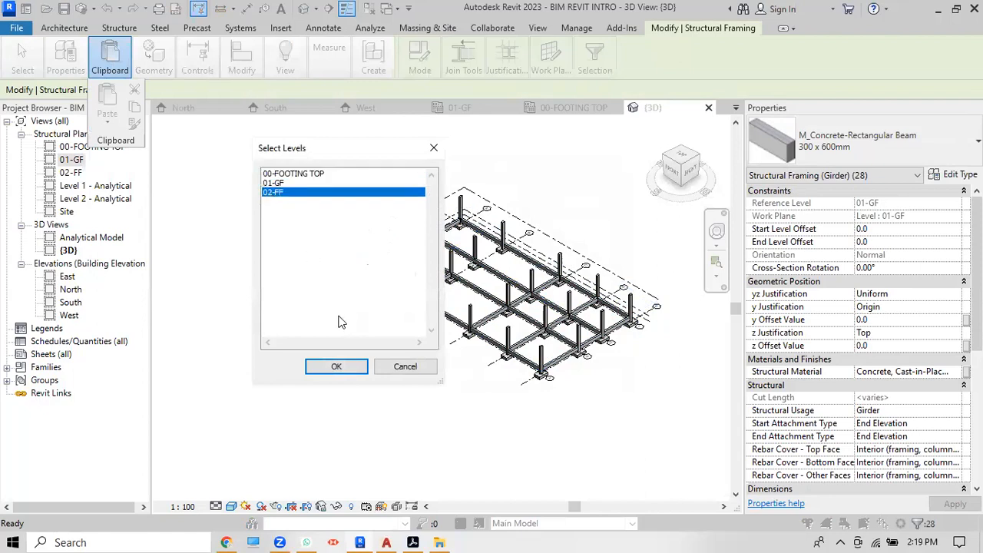
{"action": "left_click", "coordinate": [338, 366]}
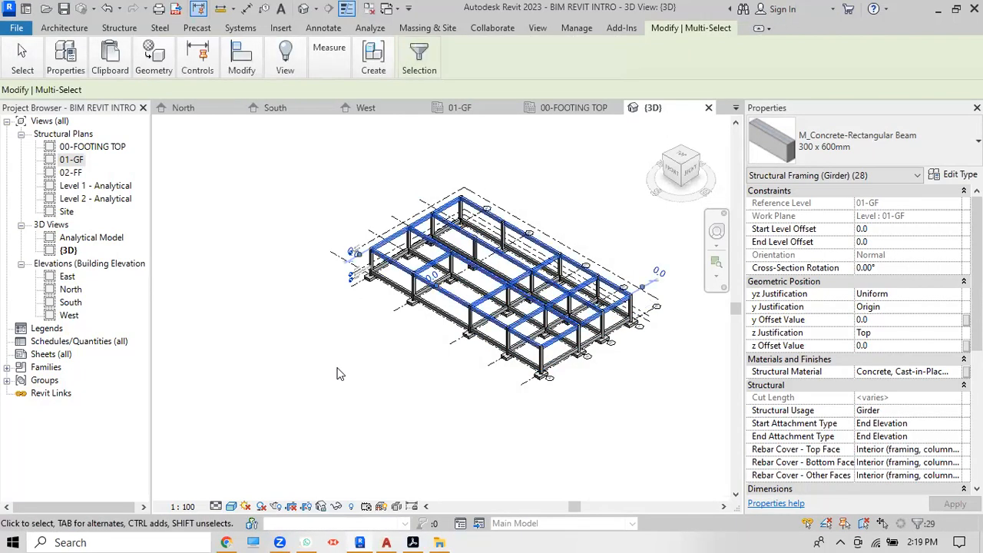
{"action": "scroll", "coordinate": [693, 350], "scroll_direction": "up", "scroll_amount": 3}
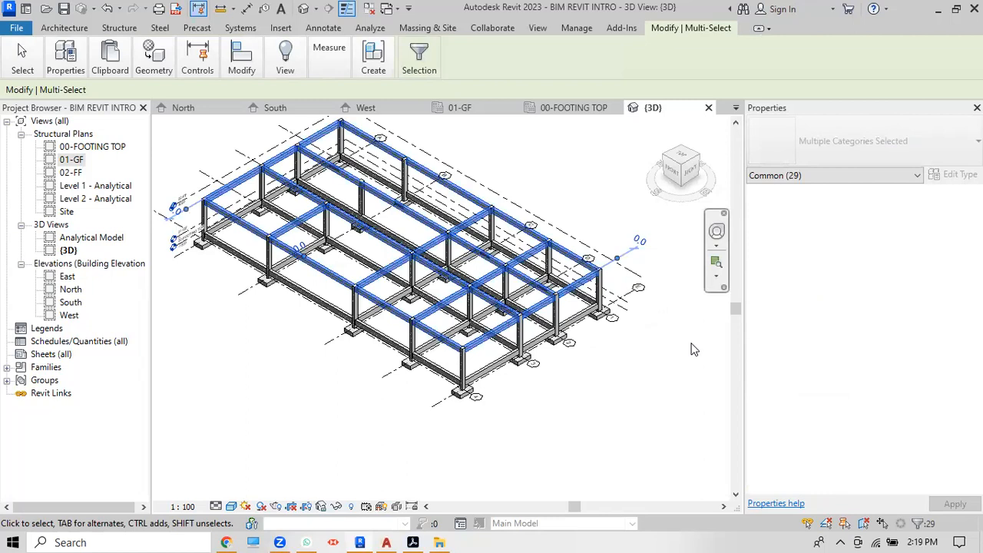
{"action": "double_click", "coordinate": [70, 173]}
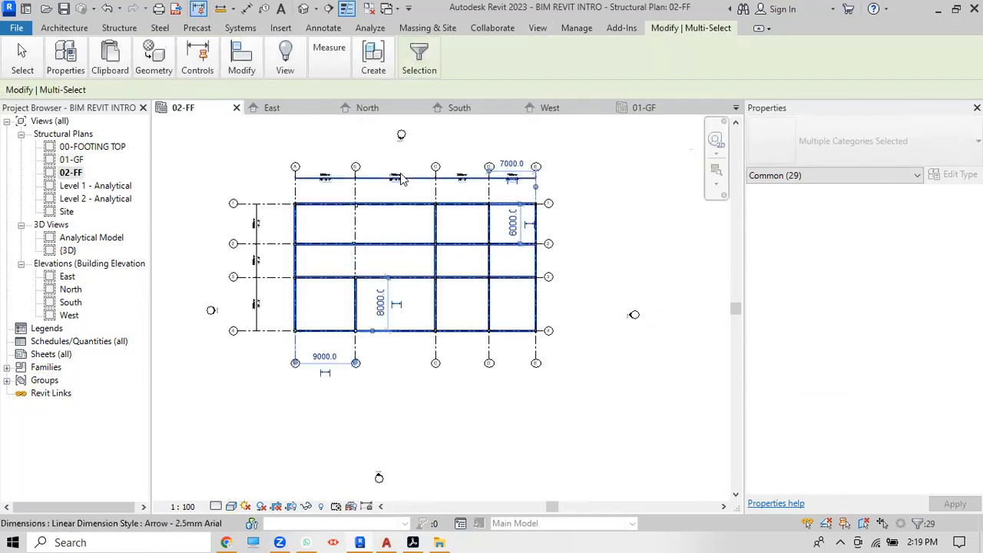
Step: Zoom around the 02-FF plan to check the pasted beams on grids A–E and 1–4
{"action": "scroll", "coordinate": [401, 179], "scroll_direction": "up", "scroll_amount": 2}
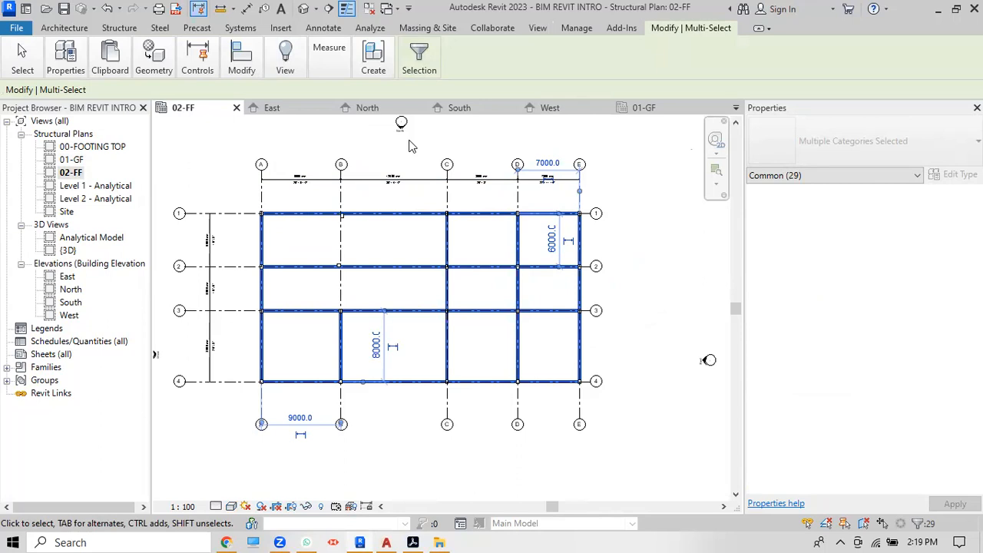
{"action": "scroll", "coordinate": [354, 226], "scroll_direction": "up", "scroll_amount": 2}
{"action": "scroll", "coordinate": [374, 227], "scroll_direction": "down", "scroll_amount": 2}
{"action": "scroll", "coordinate": [374, 226], "scroll_direction": "up", "scroll_amount": 4}
{"action": "scroll", "coordinate": [371, 208], "scroll_direction": "down", "scroll_amount": 3}
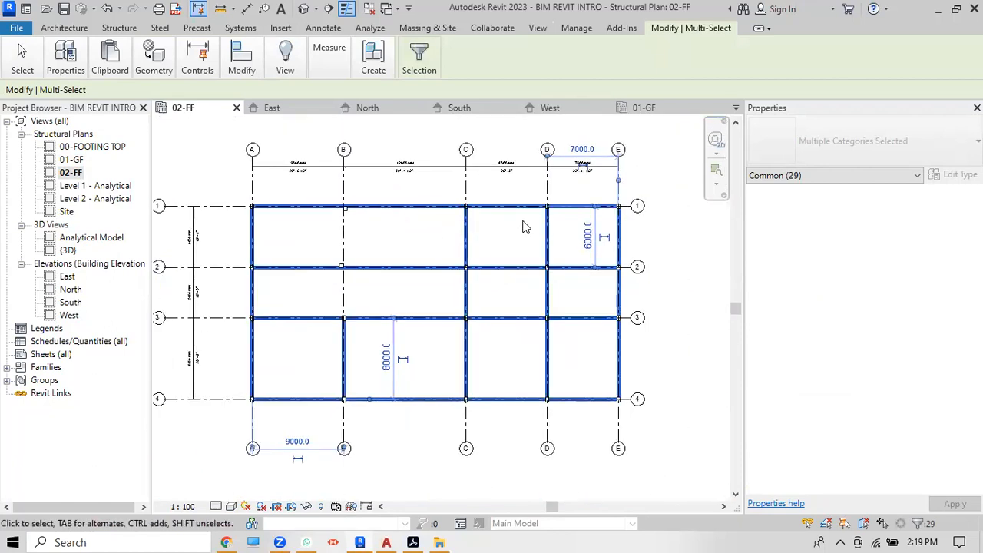
{"action": "scroll", "coordinate": [525, 226], "scroll_direction": "up", "scroll_amount": 1}
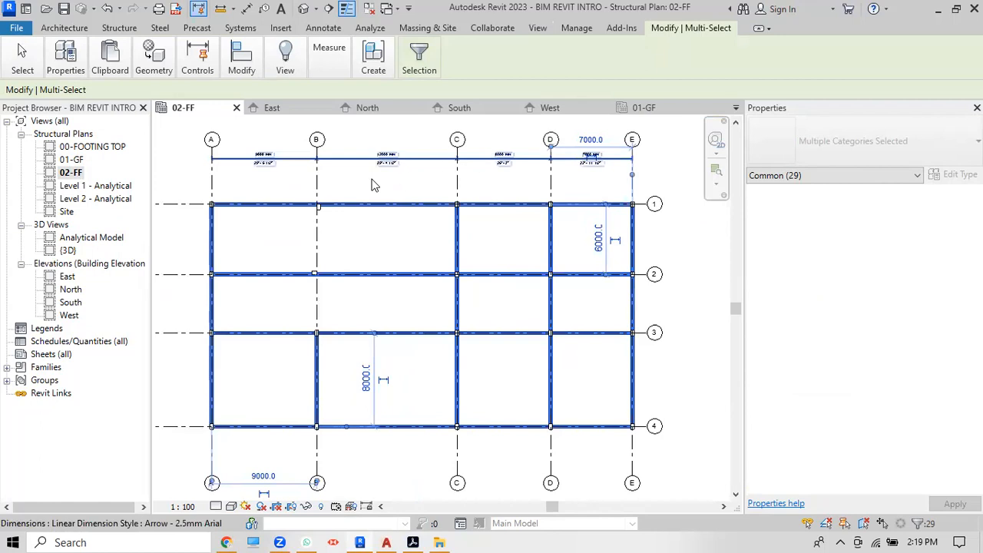
{"action": "scroll", "coordinate": [239, 192], "scroll_direction": "up", "scroll_amount": 5}
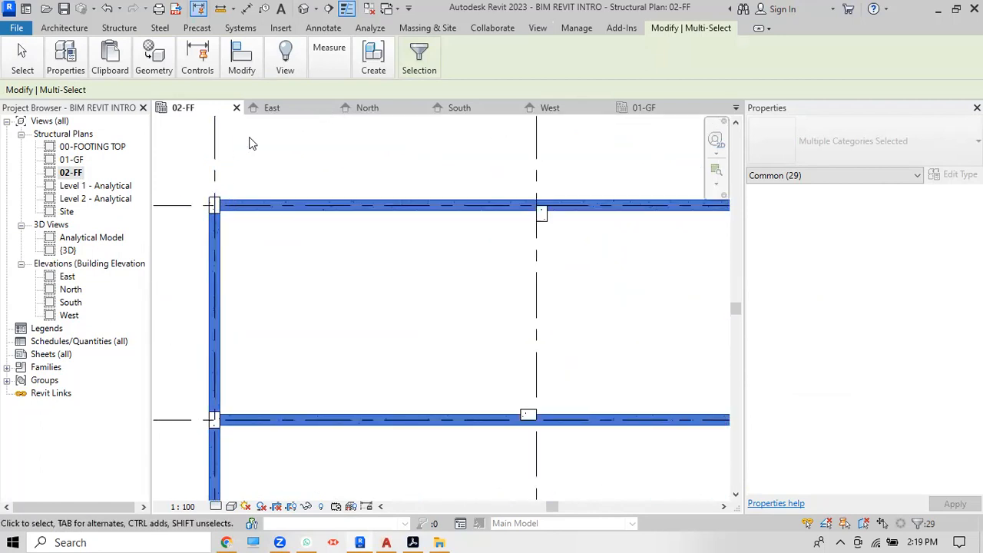
{"action": "scroll", "coordinate": [249, 143], "scroll_direction": "down", "scroll_amount": 4}
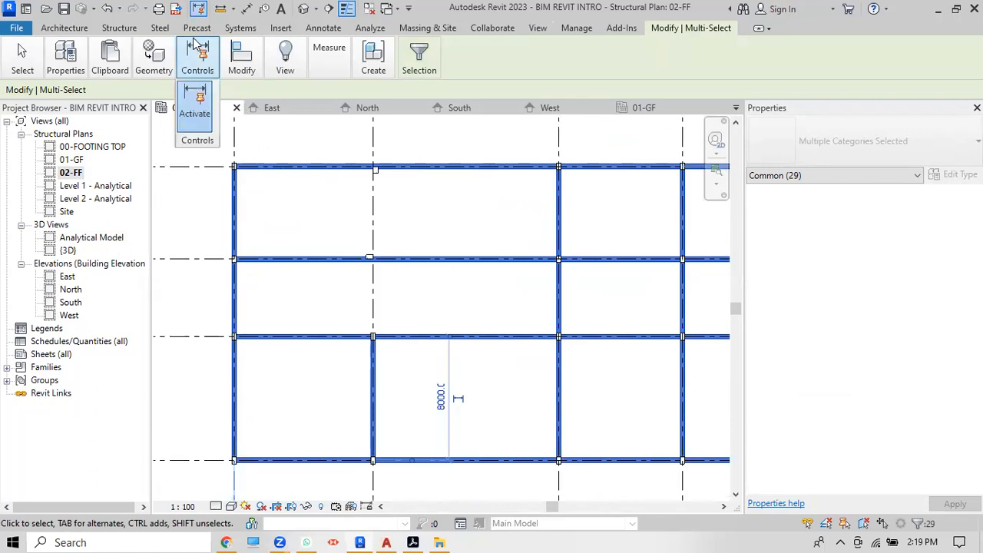
Step: Launch Floor: Structural from the Structure tab to sketch a Generic 300mm floor on 02-FF
{"action": "left_click", "coordinate": [123, 29]}
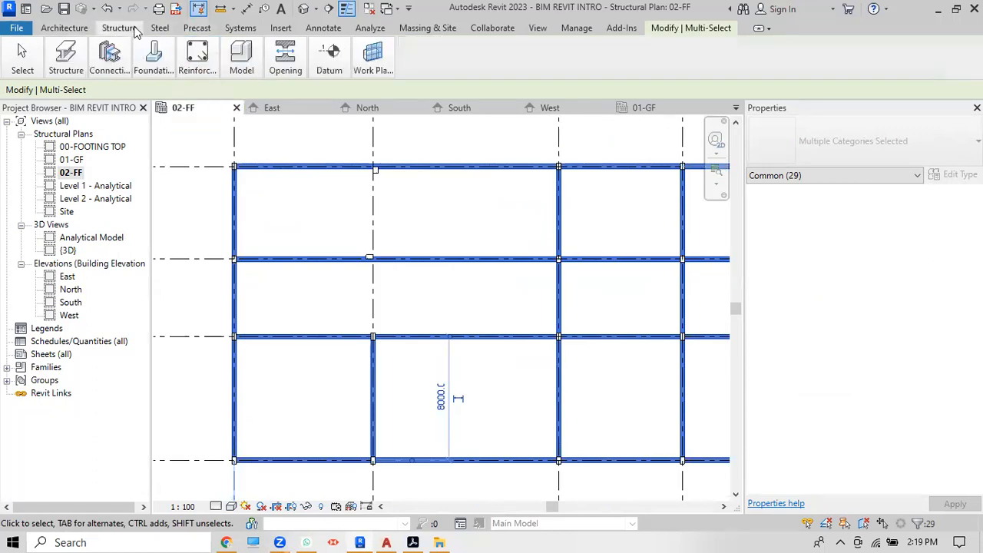
{"action": "mouse_move", "coordinate": [68, 68]}
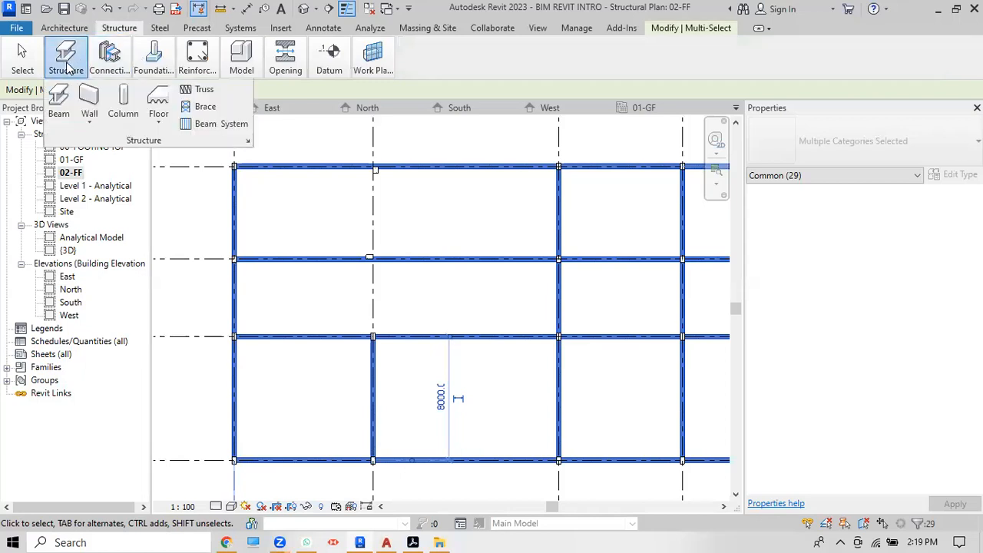
{"action": "left_click", "coordinate": [157, 126]}
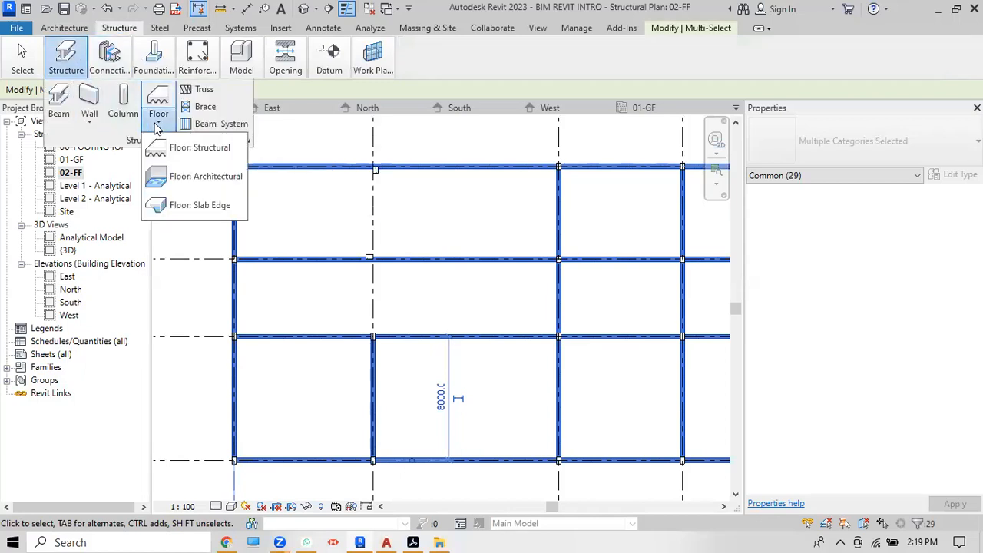
{"action": "left_click", "coordinate": [196, 148]}
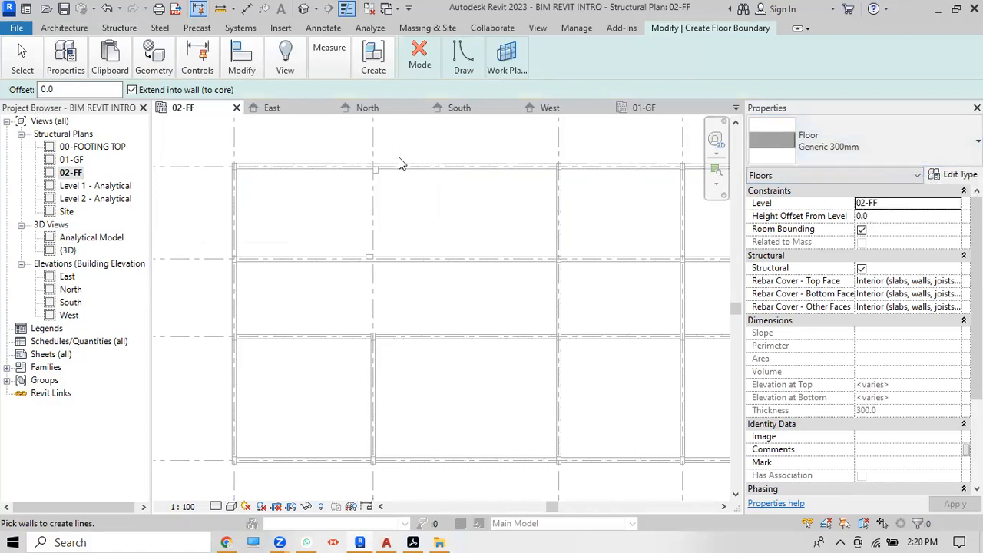
{"action": "scroll", "coordinate": [240, 165], "scroll_direction": "up", "scroll_amount": 2}
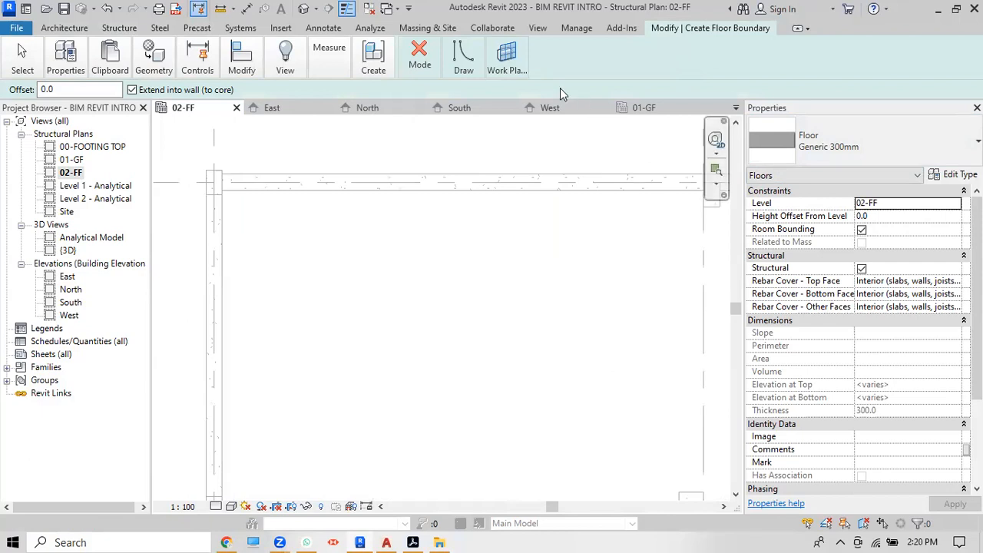
{"action": "left_click", "coordinate": [464, 64]}
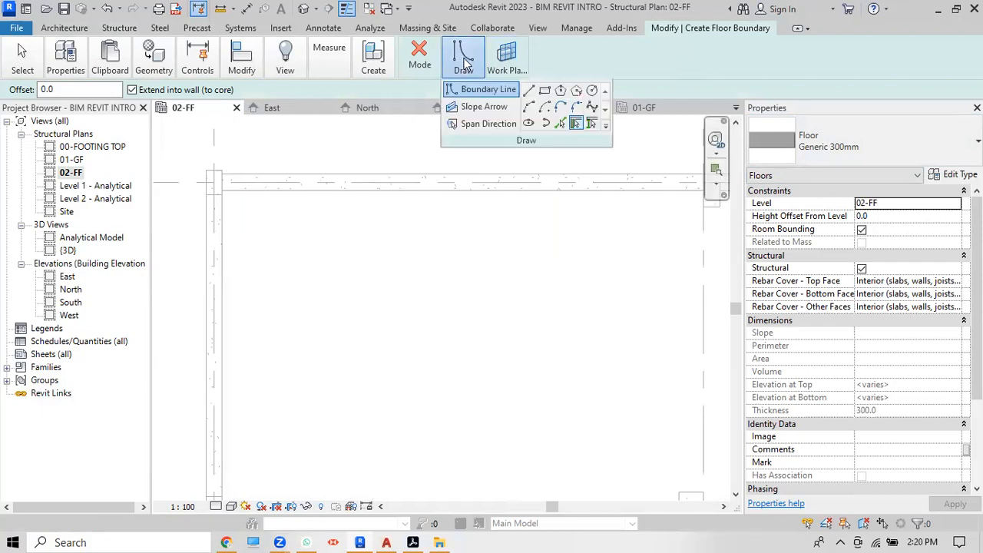
Step: Draw a rectangular floor boundary from the grid A/1 corner to the grid E/4 corner
{"action": "left_click", "coordinate": [544, 90]}
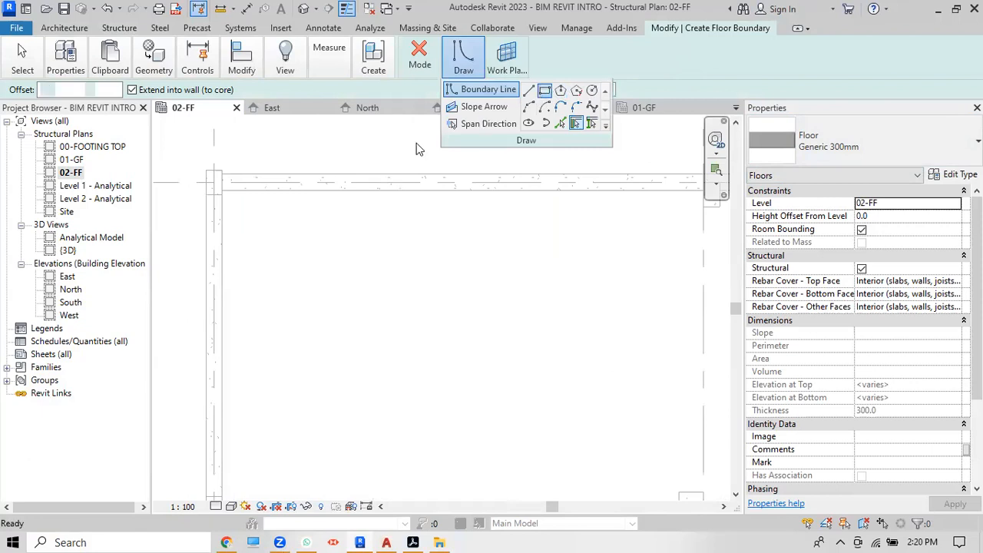
{"action": "left_click", "coordinate": [205, 172]}
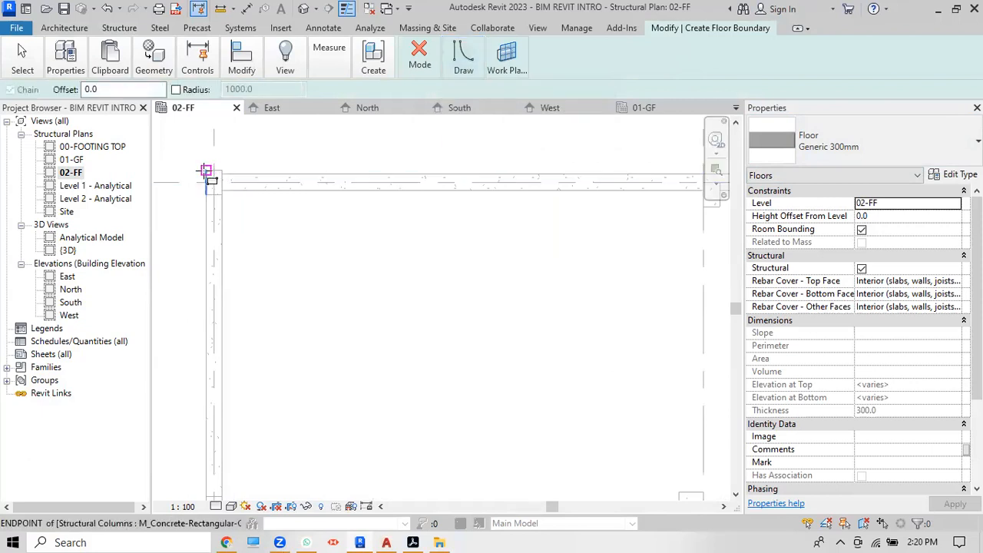
{"action": "scroll", "coordinate": [205, 172], "scroll_direction": "down", "scroll_amount": 3}
{"action": "scroll", "coordinate": [204, 172], "scroll_direction": "down", "scroll_amount": 3}
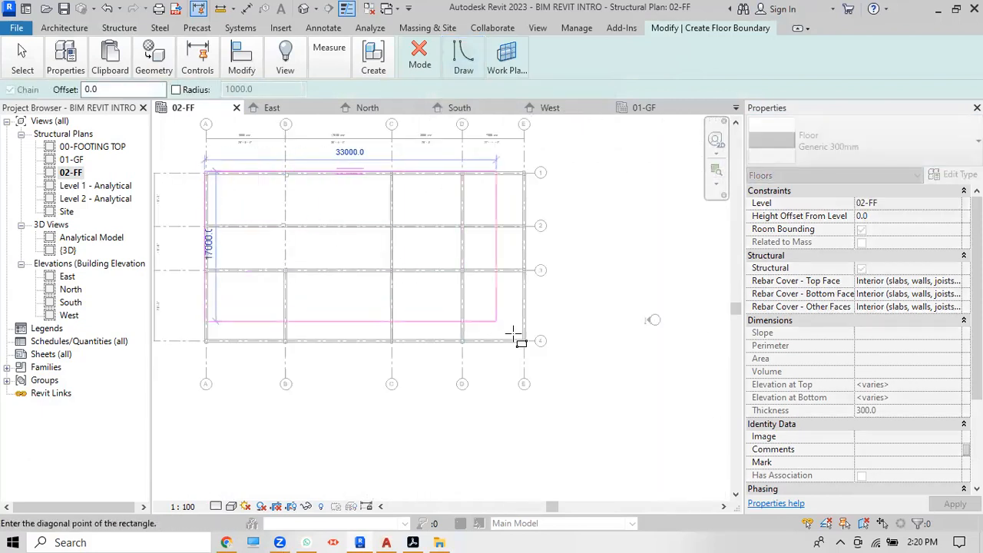
{"action": "scroll", "coordinate": [534, 347], "scroll_direction": "up", "scroll_amount": 3}
{"action": "scroll", "coordinate": [537, 350], "scroll_direction": "up", "scroll_amount": 4}
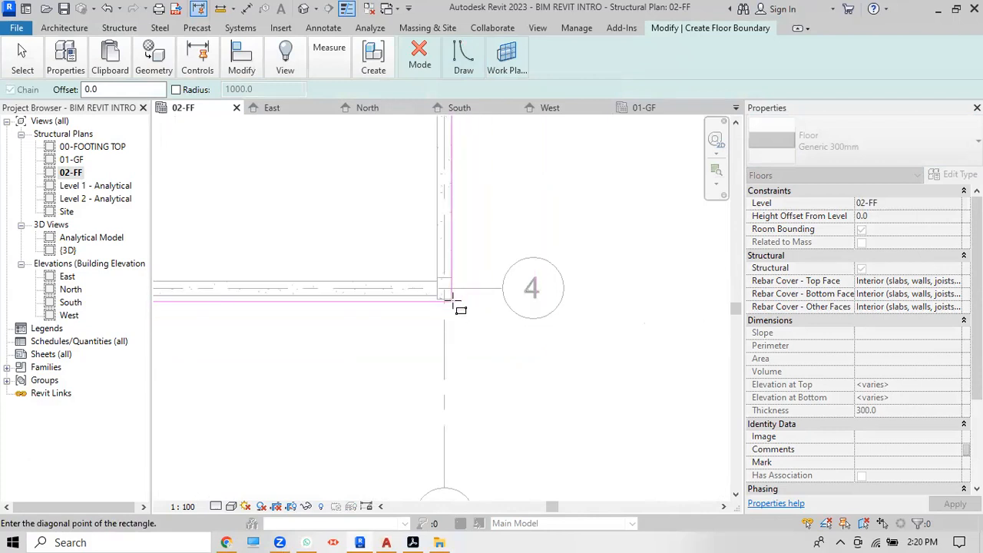
{"action": "left_click", "coordinate": [458, 307]}
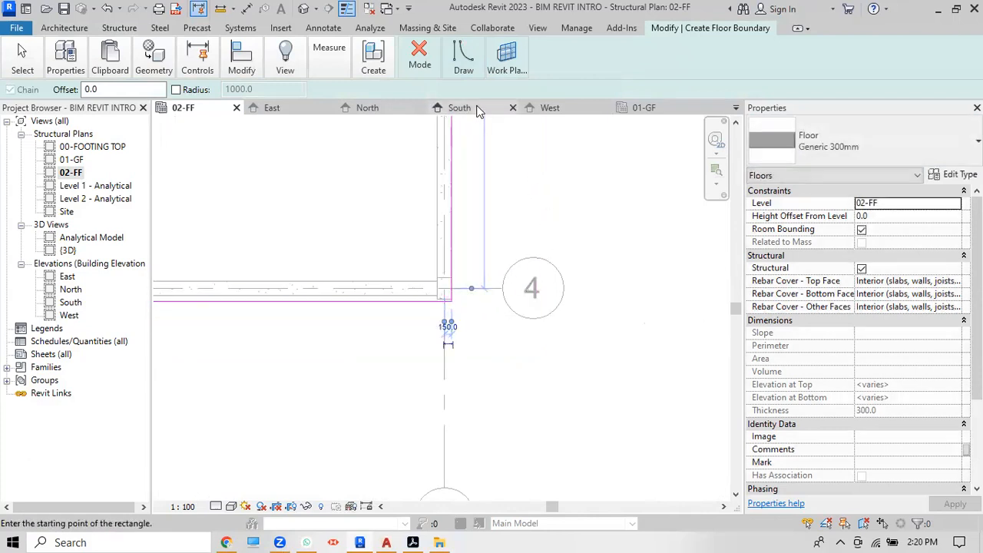
{"action": "scroll", "coordinate": [551, 185], "scroll_direction": "down", "scroll_amount": 1}
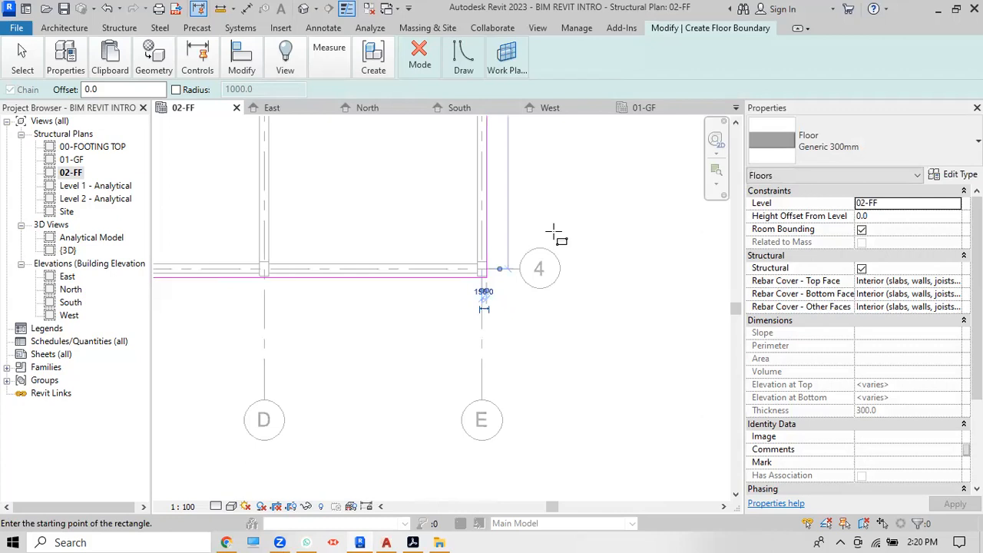
{"action": "scroll", "coordinate": [552, 184], "scroll_direction": "down", "scroll_amount": 1}
Step: Finish the boundary sketch to create the 300mm structural slab
{"action": "left_click", "coordinate": [468, 67]}
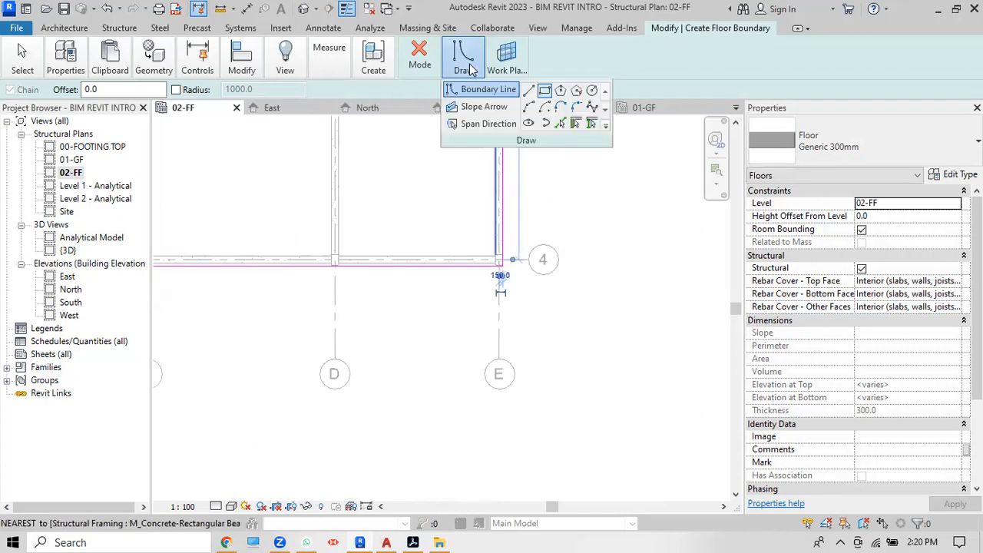
{"action": "left_click", "coordinate": [424, 62]}
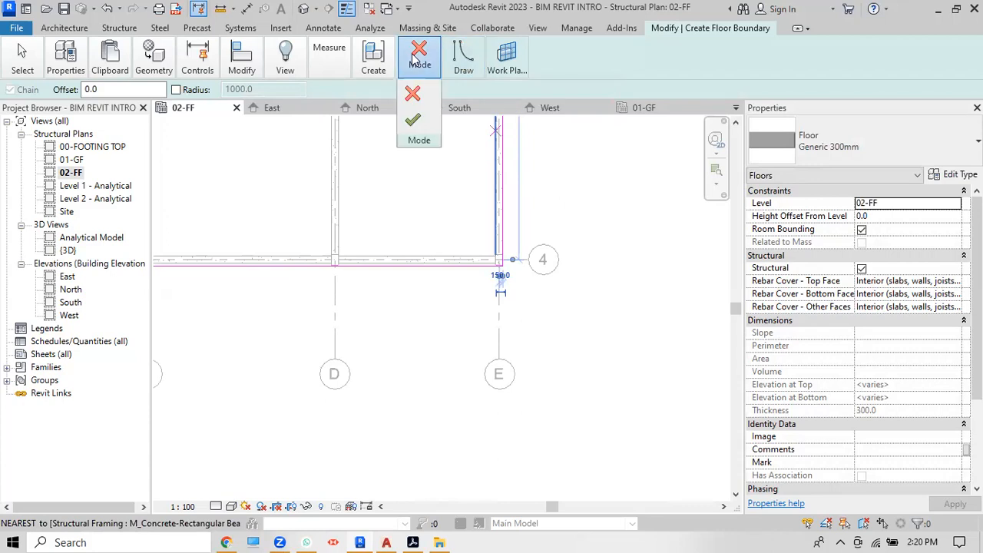
{"action": "left_click", "coordinate": [413, 122]}
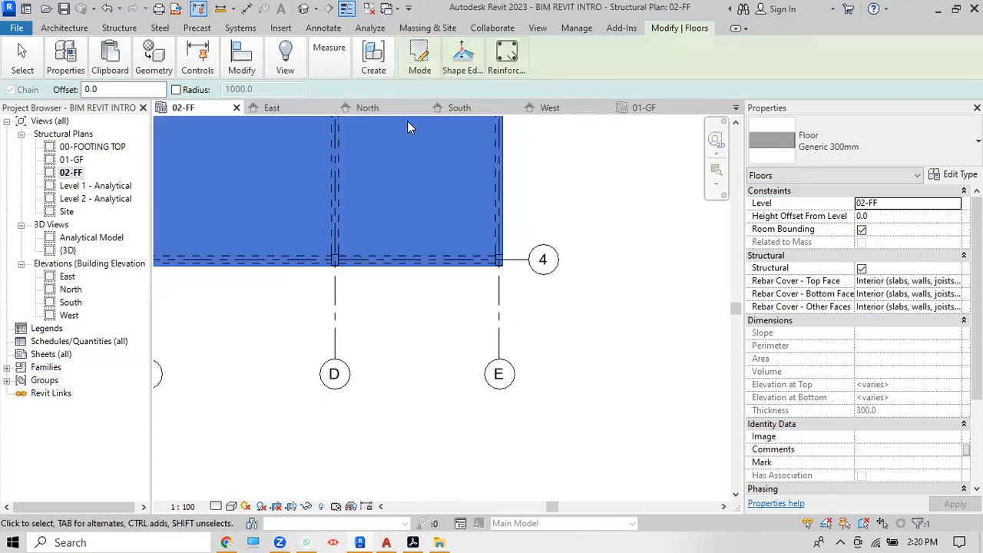
Step: Switch to the {3D} view and deselect the floor to show the slab over the frame
{"action": "scroll", "coordinate": [565, 306], "scroll_direction": "down", "scroll_amount": 2}
{"action": "scroll", "coordinate": [565, 305], "scroll_direction": "down", "scroll_amount": 3}
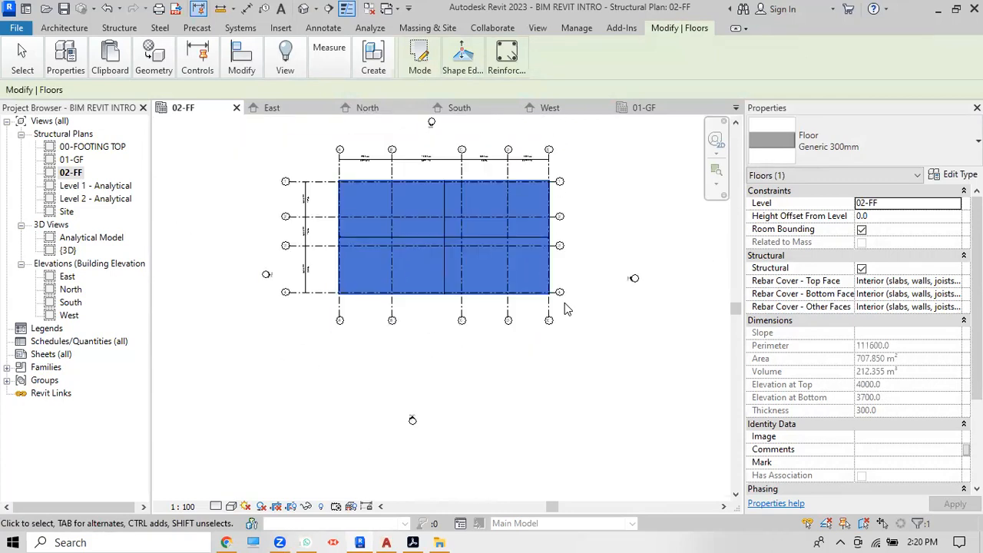
{"action": "left_click", "coordinate": [303, 9]}
{"action": "left_click", "coordinate": [597, 166]}
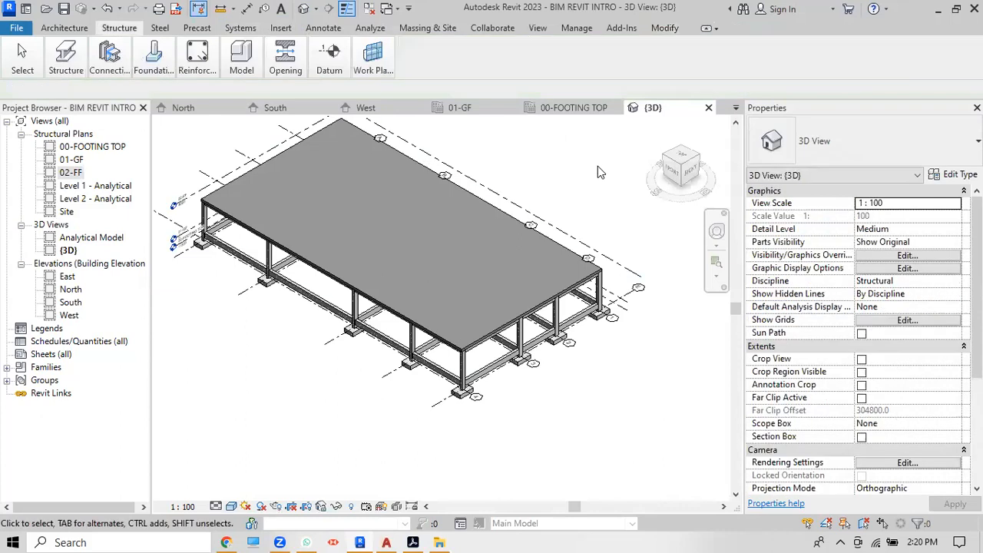
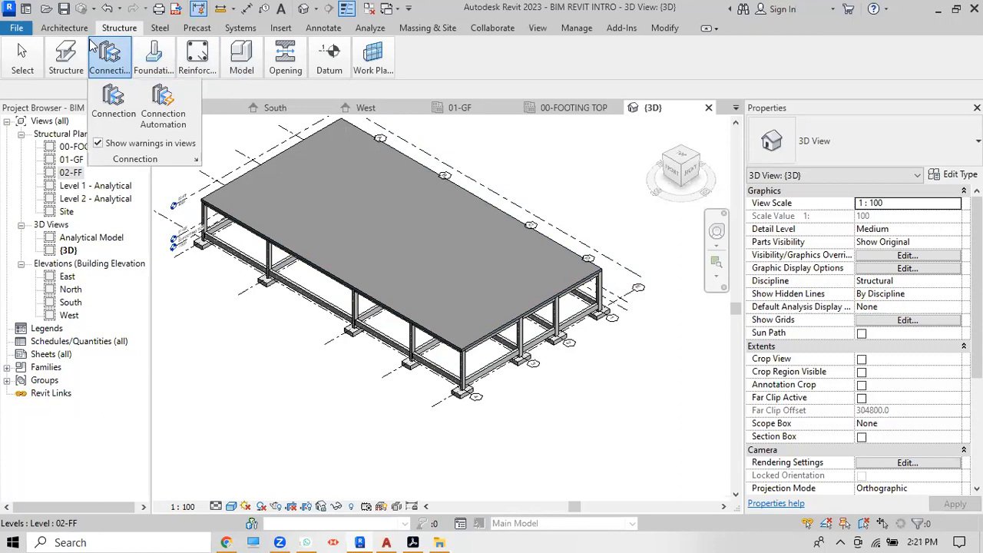
Step: Open the 02-FF structural plan with beams over grids A–E and 1–4, checking the 3D view in between
{"action": "double_click", "coordinate": [77, 173]}
{"action": "scroll", "coordinate": [449, 177], "scroll_direction": "up", "scroll_amount": 4}
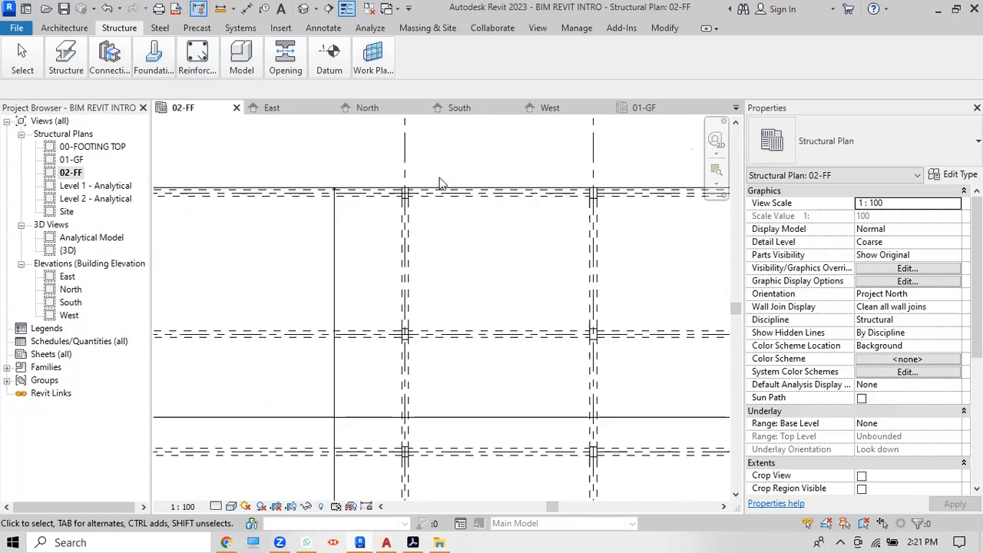
{"action": "scroll", "coordinate": [440, 183], "scroll_direction": "down", "scroll_amount": 4}
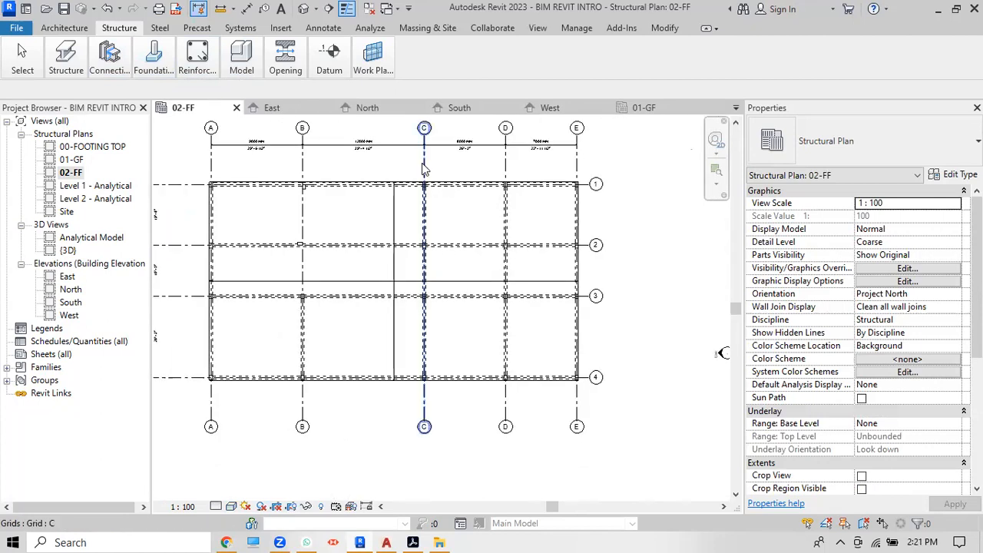
{"action": "left_click", "coordinate": [304, 8]}
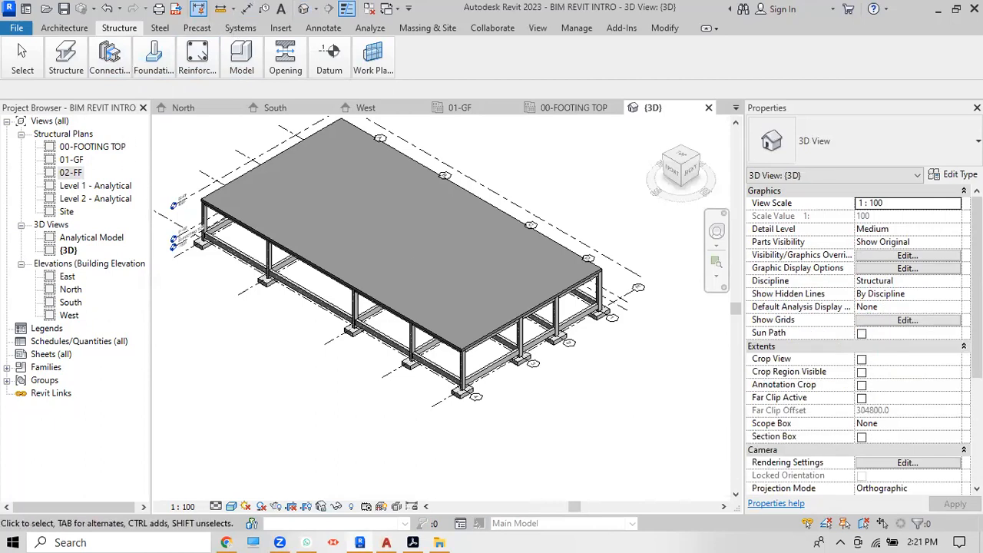
{"action": "double_click", "coordinate": [70, 173]}
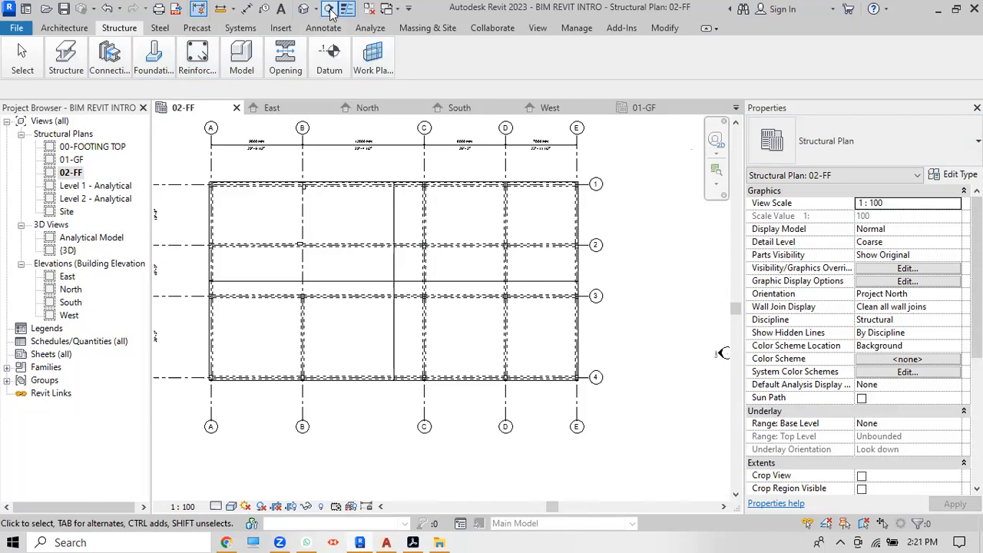
Step: Draw a horizontal section line across the frame between grids 1 and 2
{"action": "left_click", "coordinate": [176, 209]}
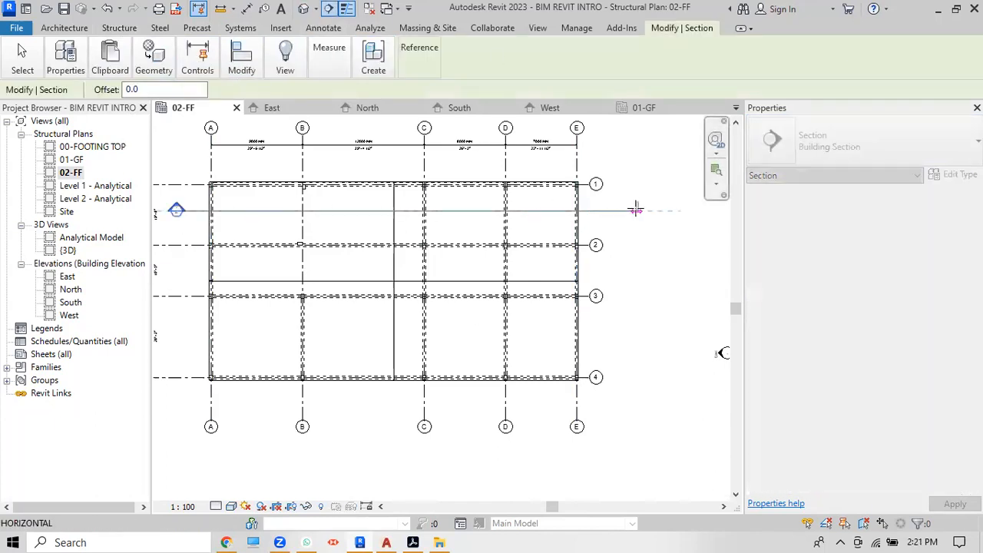
{"action": "left_click", "coordinate": [637, 209]}
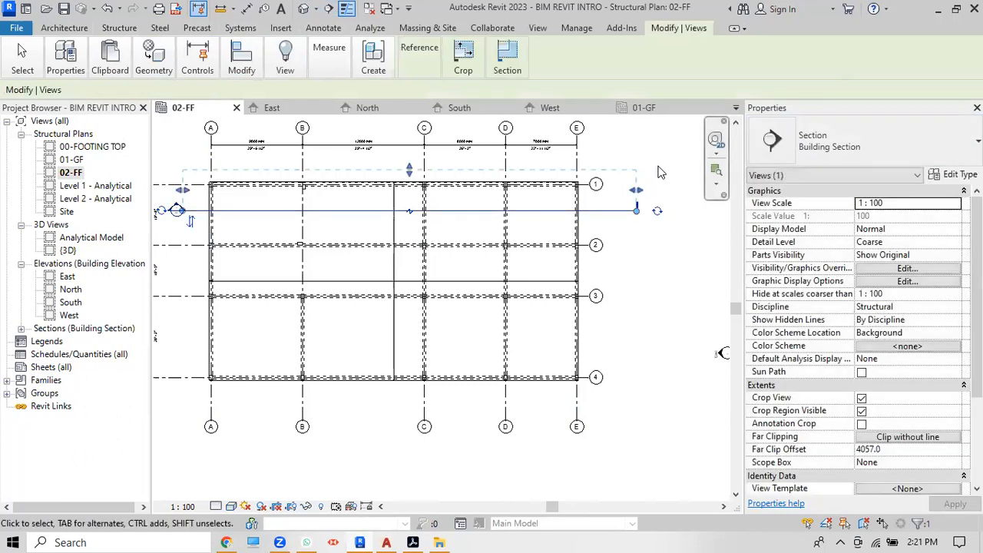
{"action": "key", "text": "Escape"}
Step: Go to the Section 1 view from the new section line
{"action": "left_click", "coordinate": [560, 212]}
{"action": "right_click", "coordinate": [560, 214]}
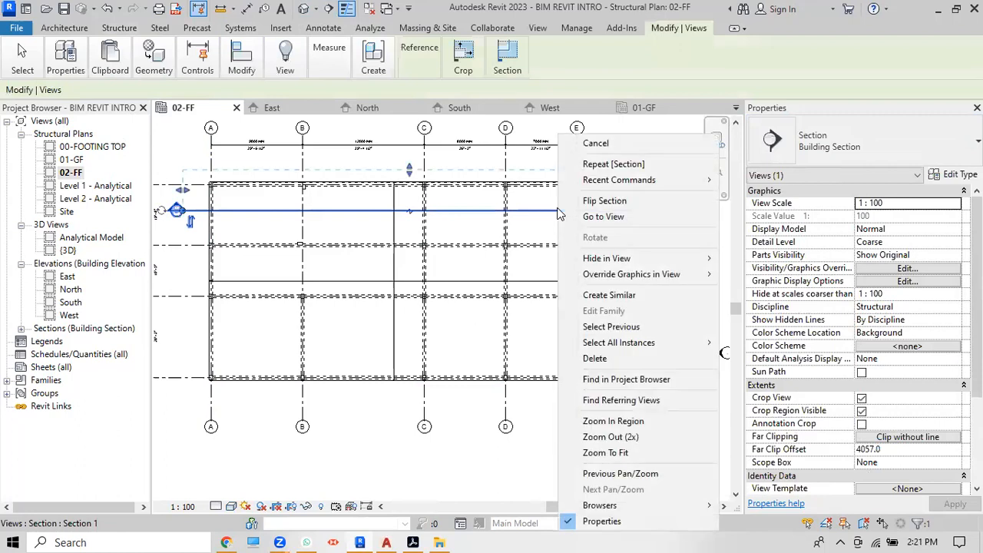
{"action": "mouse_move", "coordinate": [620, 276]}
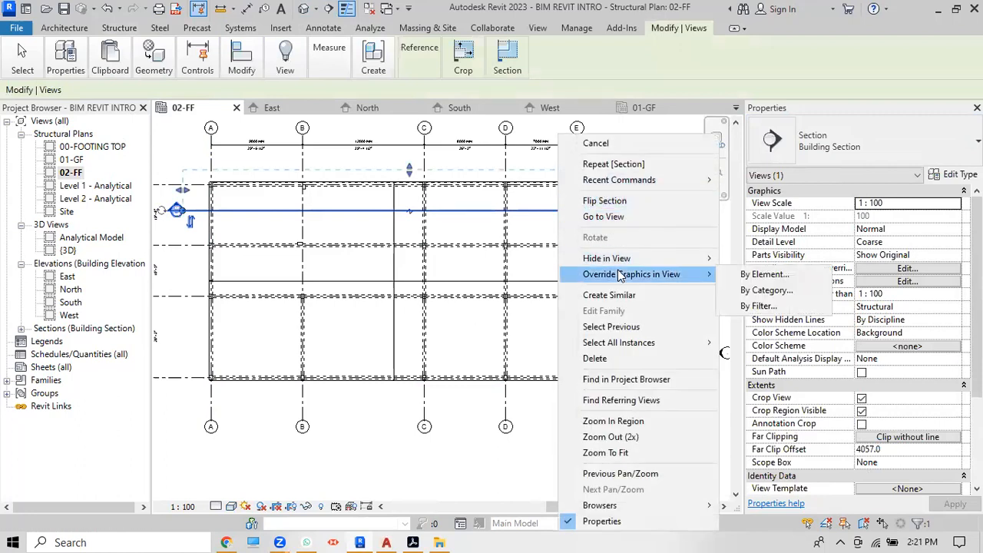
{"action": "left_click", "coordinate": [614, 217]}
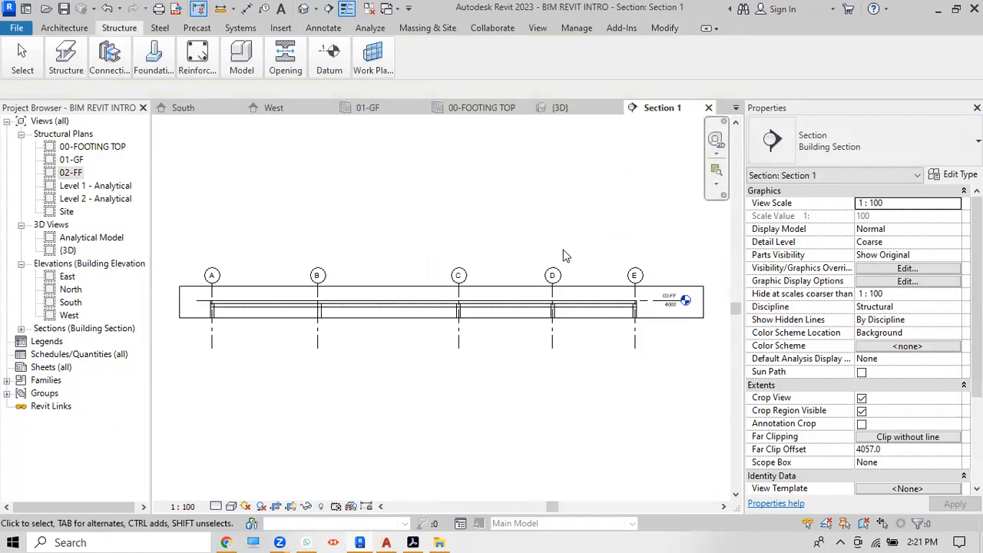
Step: Extend the Section 1 crop region down below the footings to 00-FOOTING TOP
{"action": "left_click", "coordinate": [492, 287]}
{"action": "left_click_drag", "start_coordinate": [441, 318], "coordinate": [442, 431]}
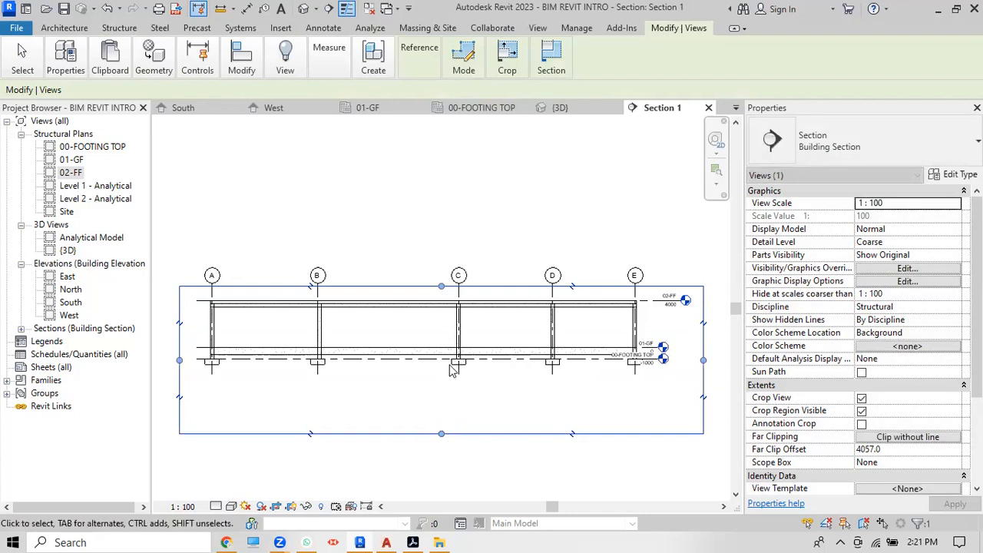
{"action": "scroll", "coordinate": [441, 290], "scroll_direction": "up", "scroll_amount": 3}
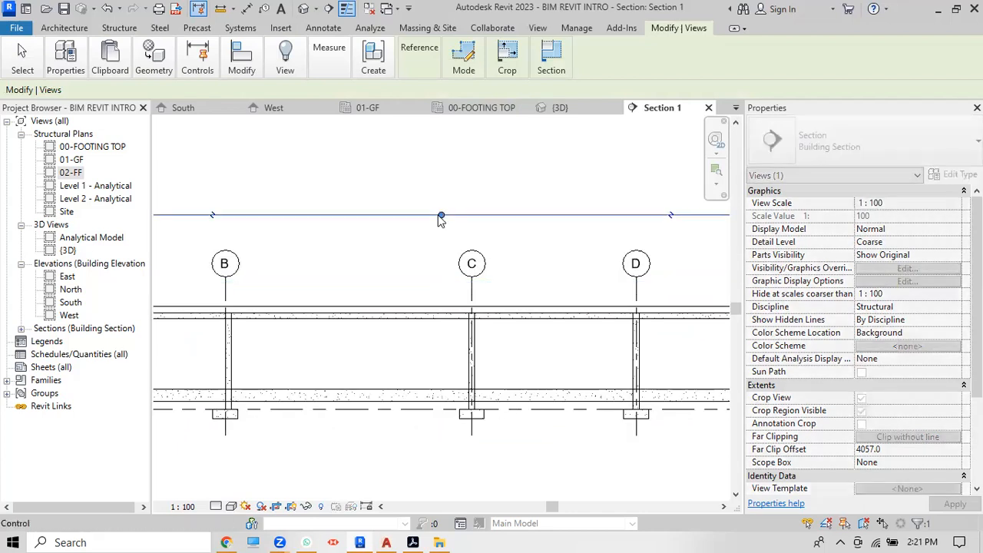
{"action": "scroll", "coordinate": [441, 215], "scroll_direction": "down", "scroll_amount": 5}
{"action": "scroll", "coordinate": [535, 228], "scroll_direction": "up", "scroll_amount": 3}
{"action": "scroll", "coordinate": [434, 227], "scroll_direction": "down", "scroll_amount": 2}
{"action": "scroll", "coordinate": [232, 189], "scroll_direction": "up", "scroll_amount": 3}
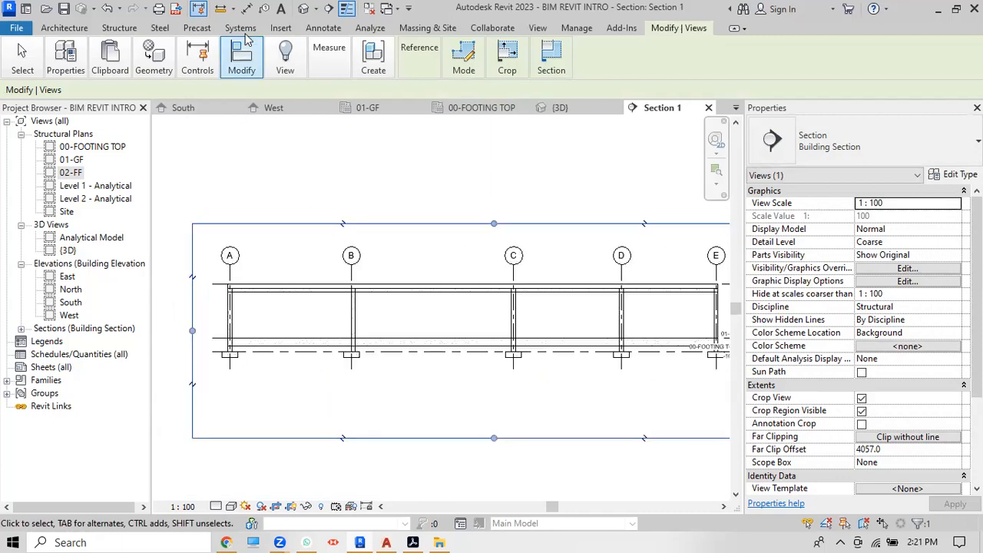
Step: Pick grids A, B, C, D and E for an aligned dimension chain
{"action": "left_click", "coordinate": [246, 8]}
{"action": "left_click", "coordinate": [232, 278]}
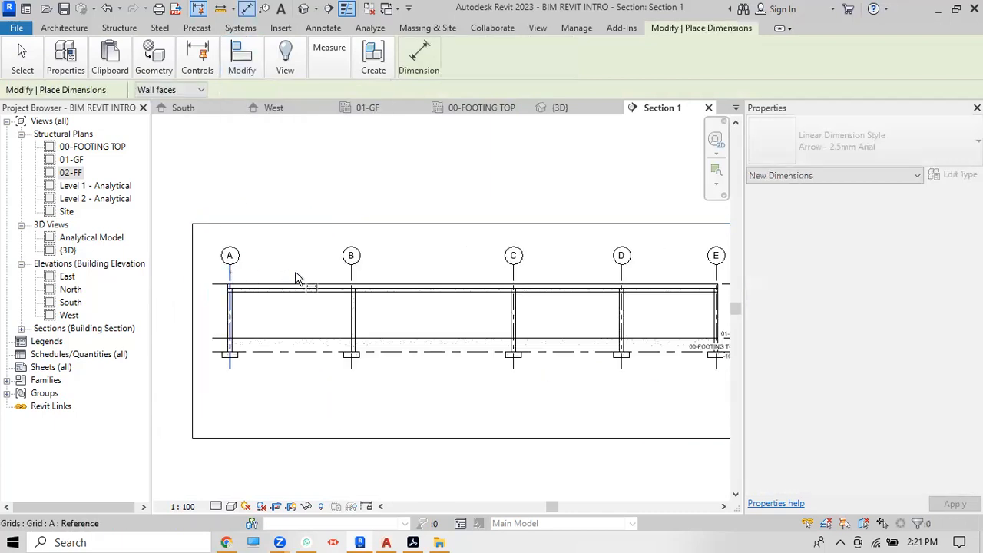
{"action": "left_click", "coordinate": [351, 279]}
{"action": "left_click", "coordinate": [514, 284]}
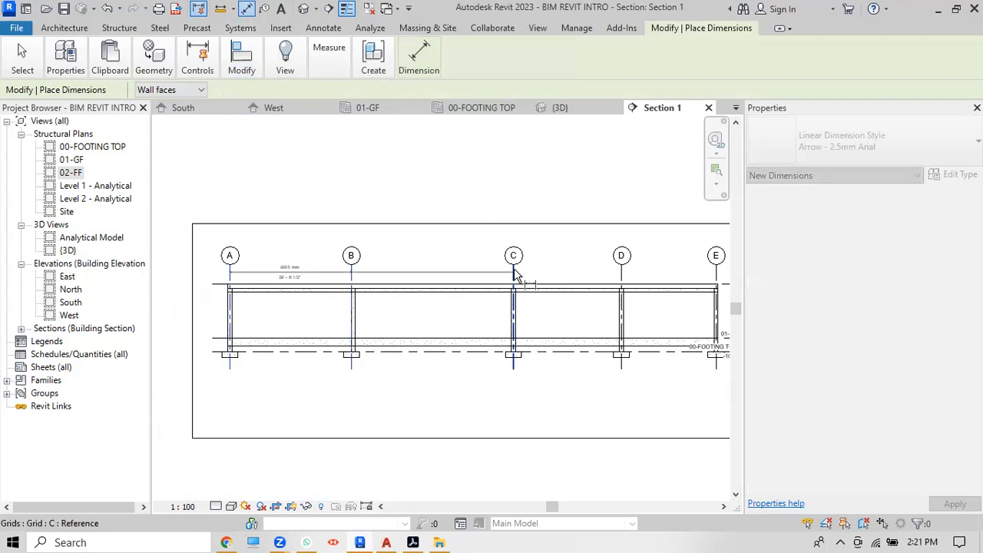
{"action": "scroll", "coordinate": [457, 274], "scroll_direction": "down", "scroll_amount": 3}
{"action": "scroll", "coordinate": [556, 270], "scroll_direction": "up", "scroll_amount": 2}
{"action": "scroll", "coordinate": [557, 270], "scroll_direction": "up", "scroll_amount": 1}
{"action": "left_click", "coordinate": [548, 277]}
{"action": "left_click", "coordinate": [642, 282]}
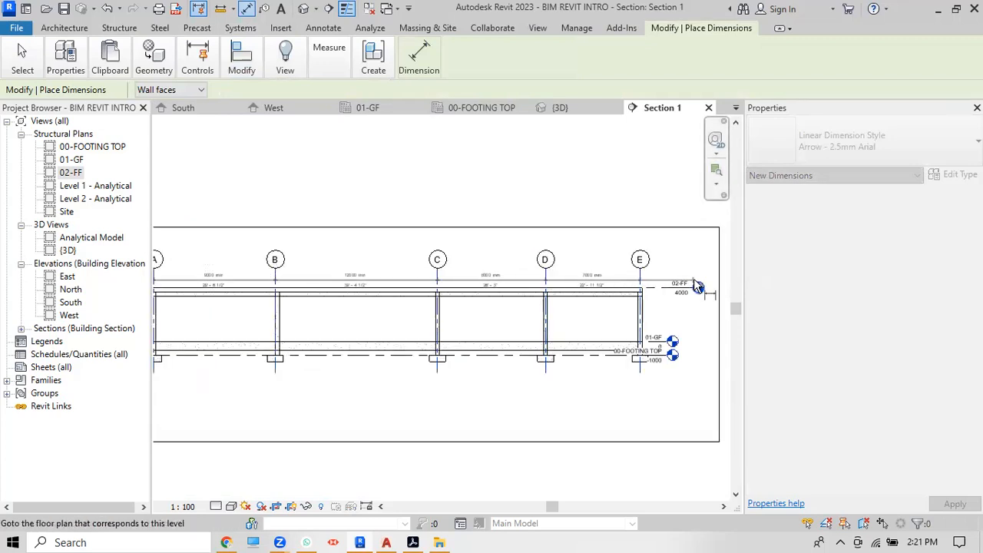
Step: Place the grid dimension chain above the frame, showing 12000, 8000 and 7000 mm spans
{"action": "left_click", "coordinate": [696, 269]}
{"action": "scroll", "coordinate": [613, 247], "scroll_direction": "up", "scroll_amount": 3}
{"action": "right_click", "coordinate": [581, 154]}
{"action": "left_click", "coordinate": [589, 160]}
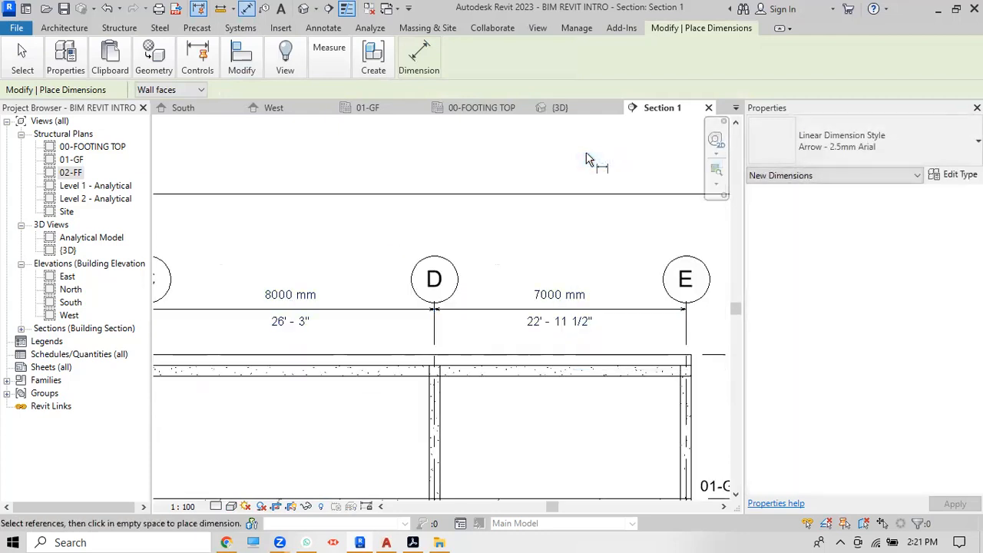
{"action": "scroll", "coordinate": [589, 159], "scroll_direction": "down", "scroll_amount": 1}
{"action": "right_click", "coordinate": [589, 159]}
{"action": "left_click", "coordinate": [590, 160]}
{"action": "scroll", "coordinate": [587, 165], "scroll_direction": "down", "scroll_amount": 2}
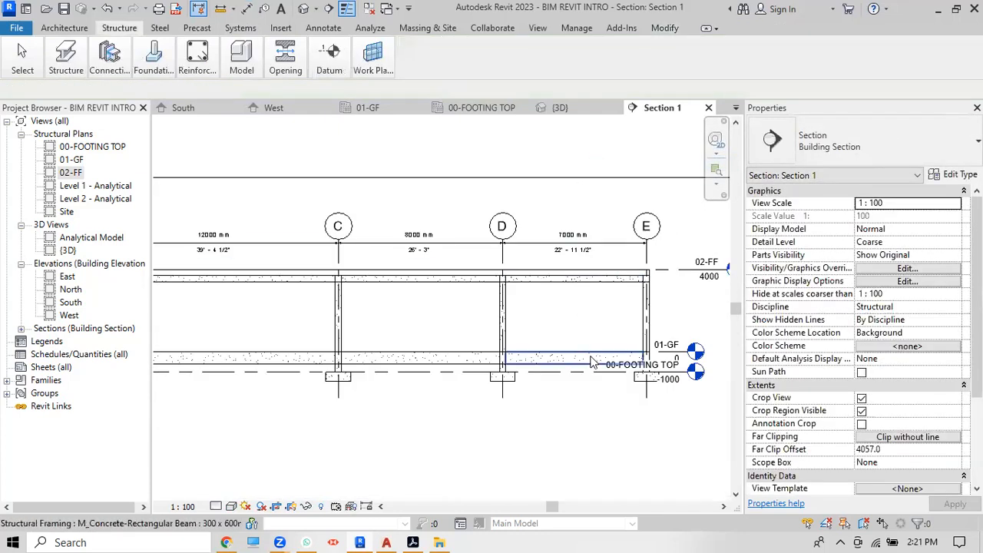
Step: Extend the 01-GF level line further right past grid E
{"action": "scroll", "coordinate": [575, 330], "scroll_direction": "down", "scroll_amount": 3}
{"action": "scroll", "coordinate": [654, 323], "scroll_direction": "up", "scroll_amount": 4}
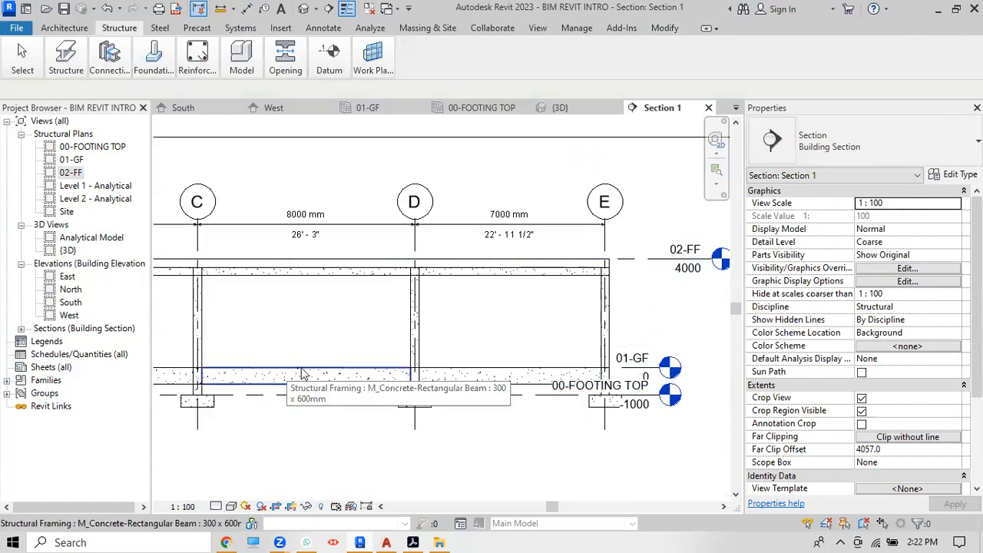
{"action": "scroll", "coordinate": [607, 369], "scroll_direction": "down", "scroll_amount": 1}
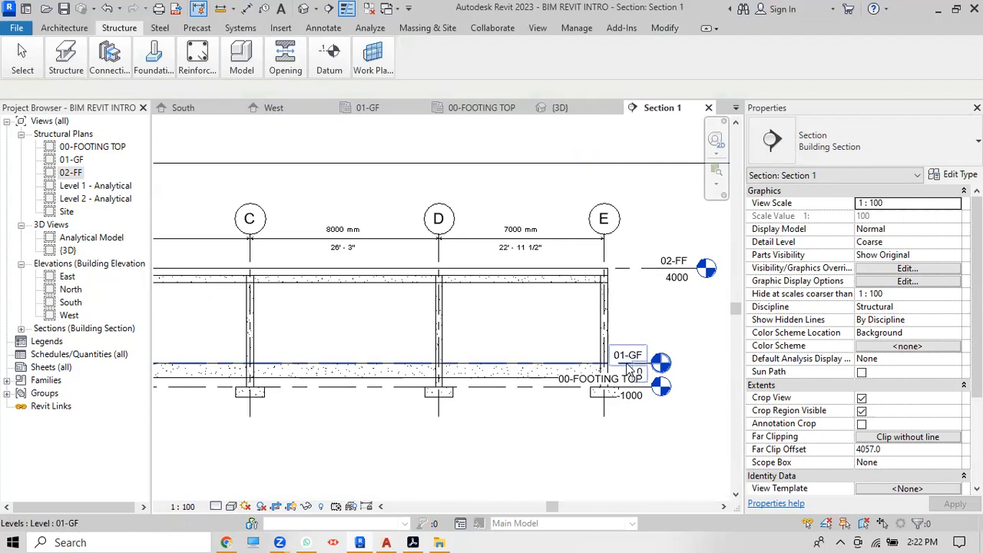
{"action": "left_click", "coordinate": [628, 368]}
{"action": "left_click_drag", "start_coordinate": [669, 369], "coordinate": [698, 363]}
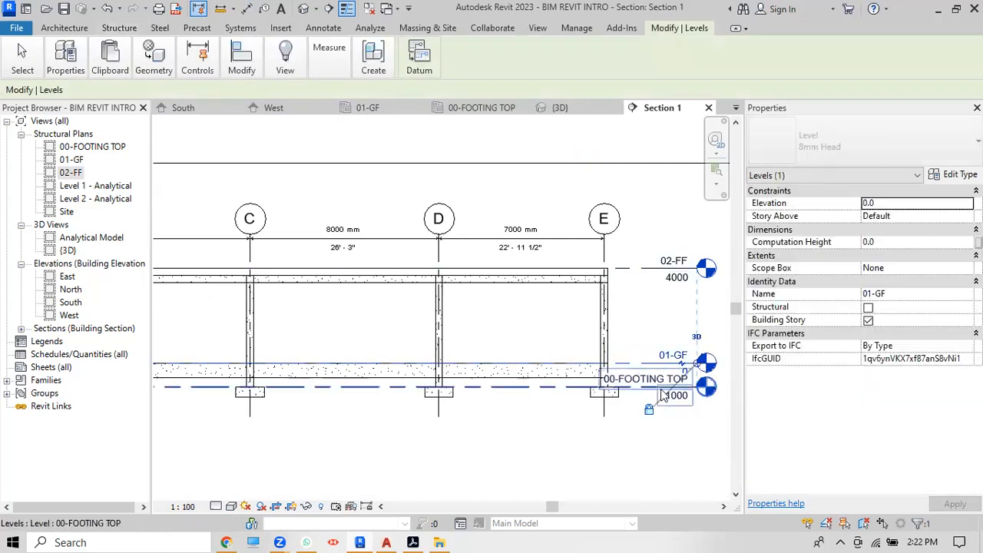
{"action": "left_click", "coordinate": [613, 465]}
Step: Extend the 00-FOOTING TOP level line further right so its head clears the frame
{"action": "scroll", "coordinate": [469, 331], "scroll_direction": "down", "scroll_amount": 1}
{"action": "scroll", "coordinate": [601, 357], "scroll_direction": "up", "scroll_amount": 2}
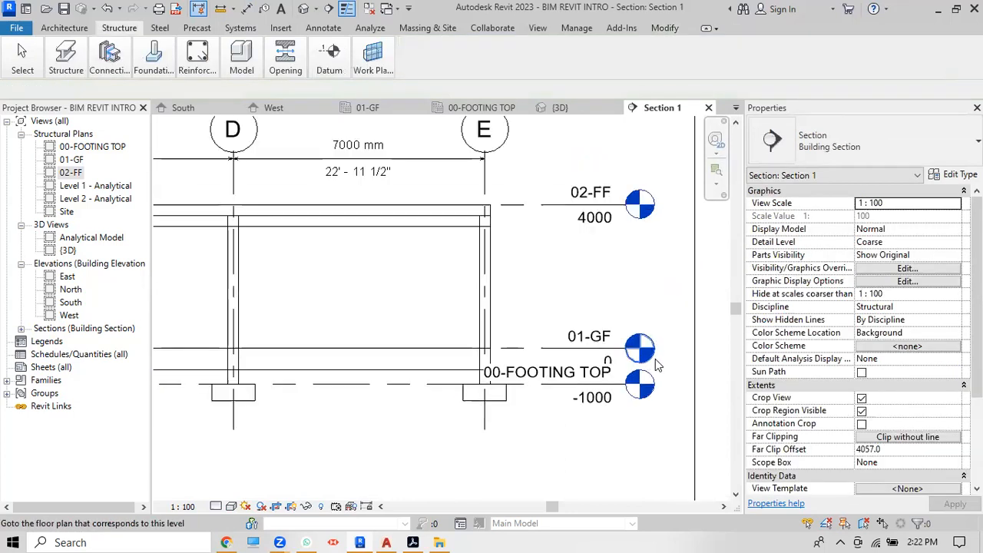
{"action": "left_click", "coordinate": [623, 389]}
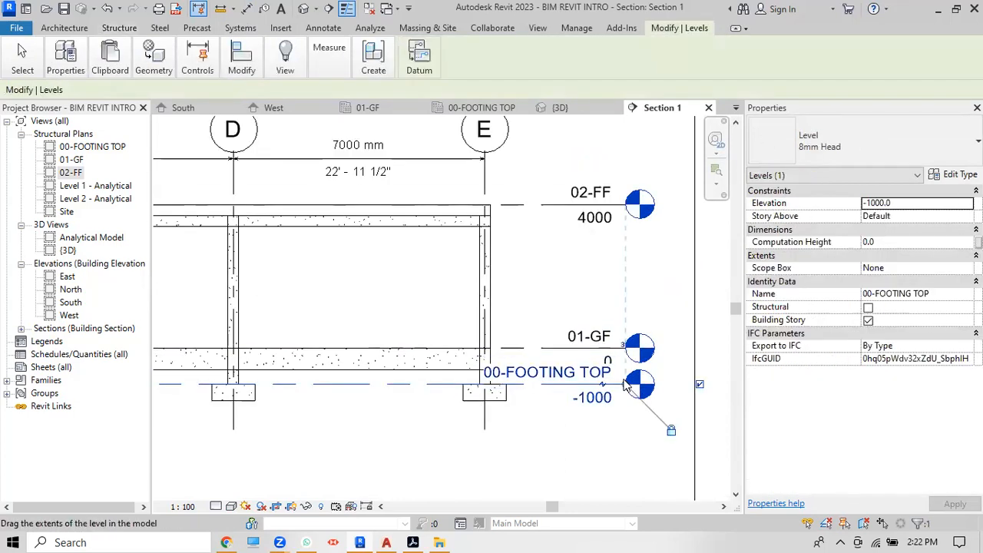
{"action": "left_click_drag", "start_coordinate": [625, 385], "coordinate": [665, 384]}
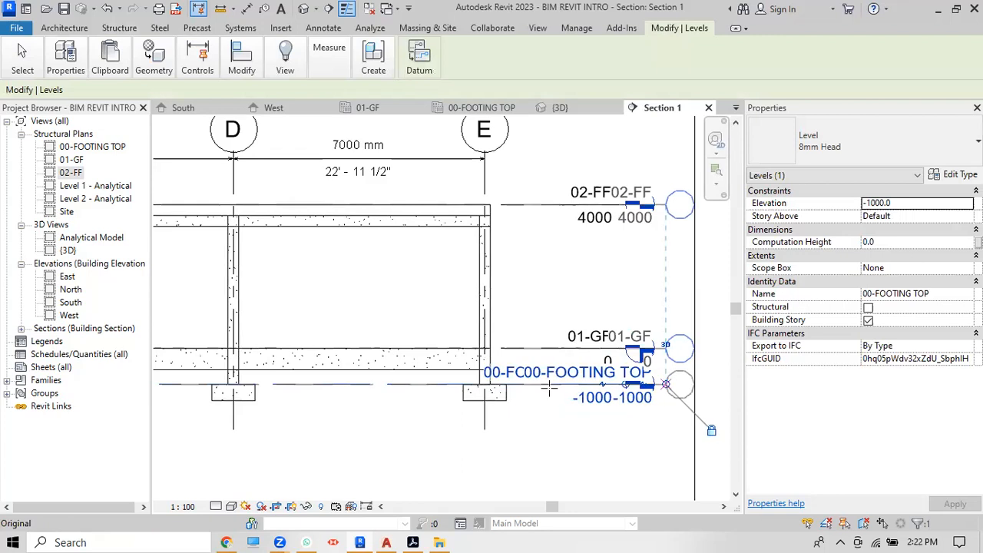
{"action": "scroll", "coordinate": [581, 364], "scroll_direction": "down", "scroll_amount": 2}
{"action": "scroll", "coordinate": [592, 346], "scroll_direction": "down", "scroll_amount": 5}
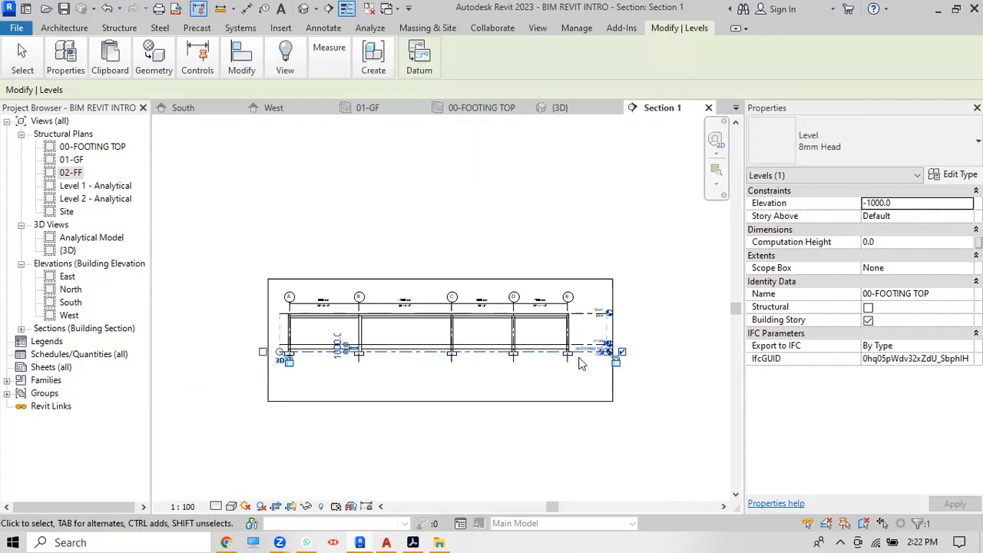
Step: Set Section 1 to the Realistic visual style and Fine detail level
{"action": "left_click", "coordinate": [230, 506]}
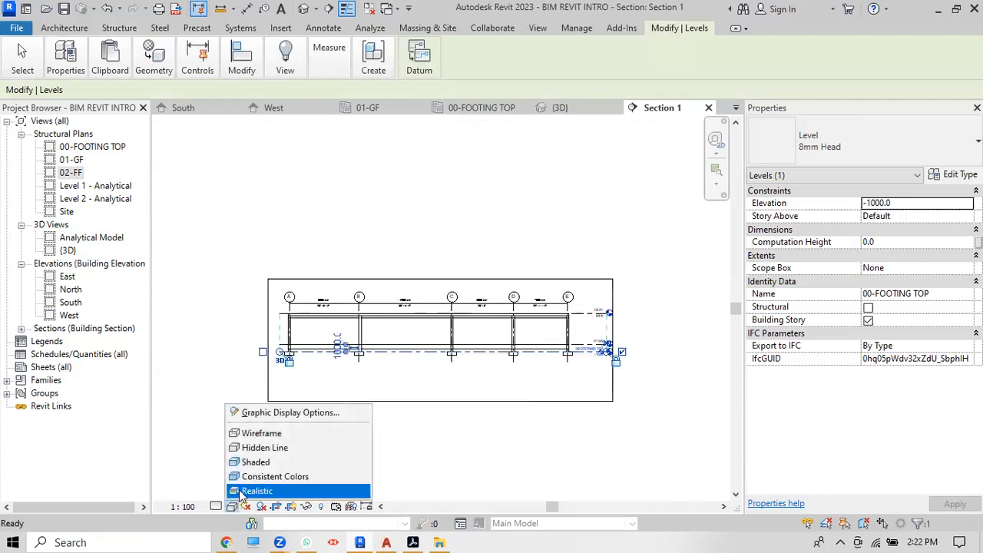
{"action": "left_click", "coordinate": [239, 491]}
{"action": "left_click", "coordinate": [215, 506]}
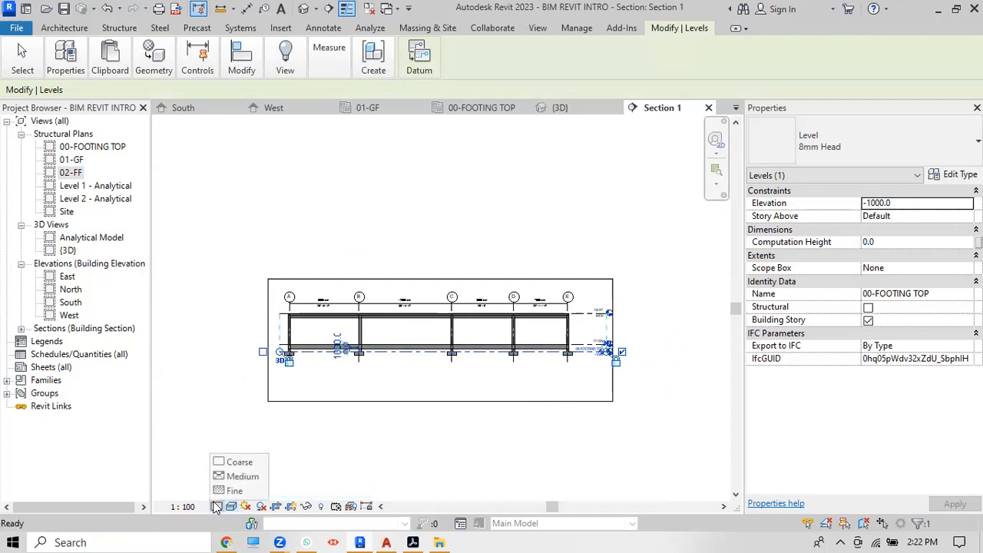
{"action": "left_click", "coordinate": [224, 491]}
Step: Zoom toward grids D and E and start the Aligned Dimension tool
{"action": "left_click", "coordinate": [471, 326]}
{"action": "scroll", "coordinate": [471, 327], "scroll_direction": "up", "scroll_amount": 1}
{"action": "scroll", "coordinate": [471, 332], "scroll_direction": "up", "scroll_amount": 5}
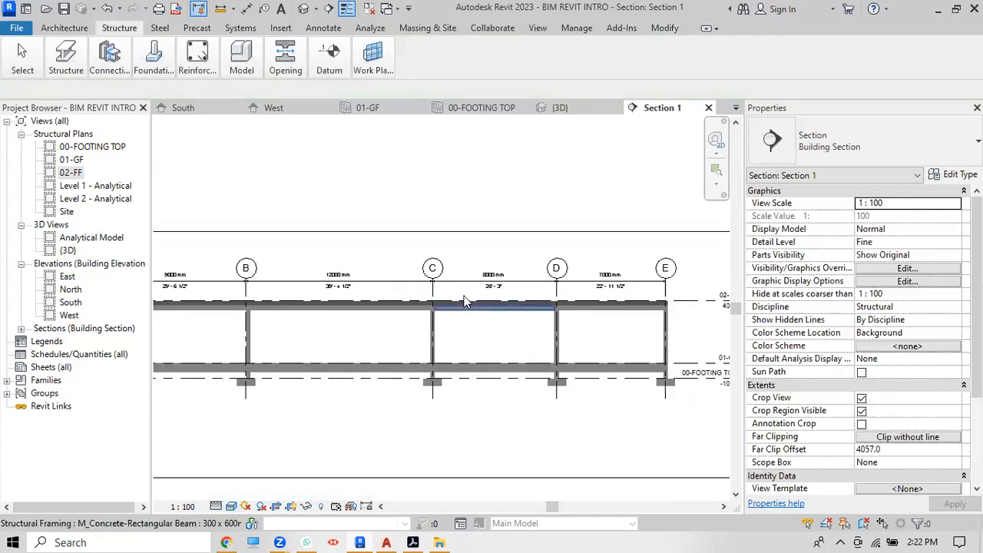
{"action": "scroll", "coordinate": [399, 295], "scroll_direction": "down", "scroll_amount": 2}
{"action": "scroll", "coordinate": [399, 295], "scroll_direction": "up", "scroll_amount": 4}
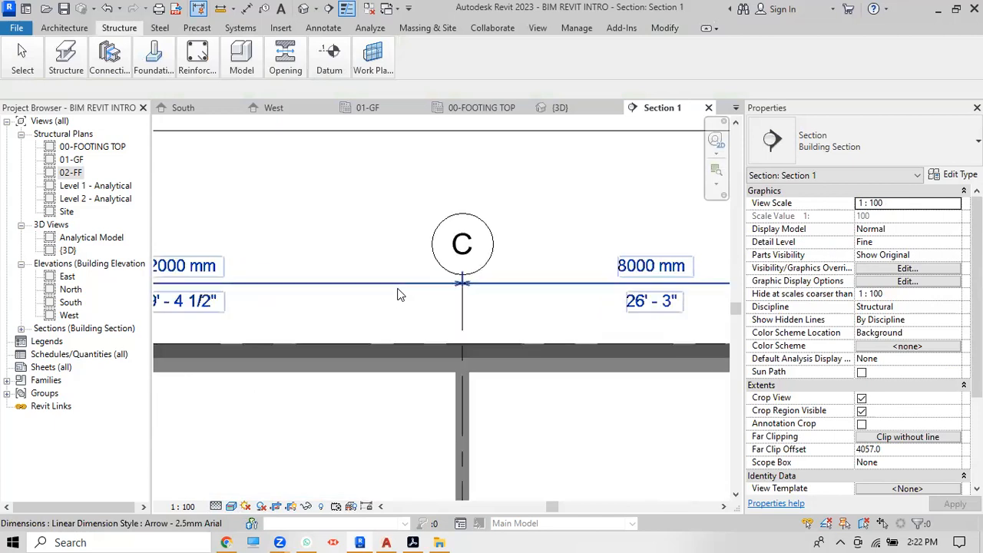
{"action": "scroll", "coordinate": [409, 319], "scroll_direction": "down", "scroll_amount": 2}
{"action": "scroll", "coordinate": [409, 319], "scroll_direction": "down", "scroll_amount": 3}
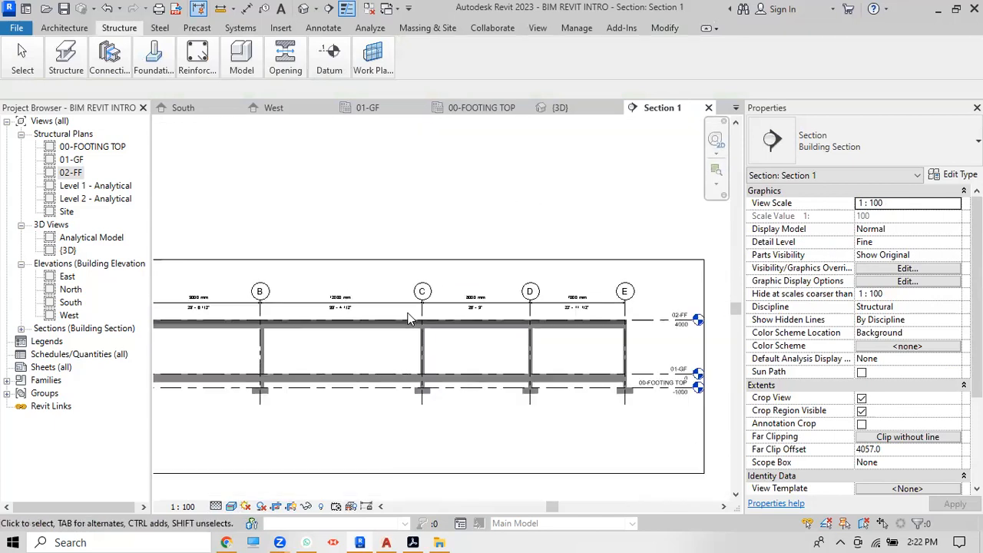
{"action": "scroll", "coordinate": [602, 351], "scroll_direction": "up", "scroll_amount": 5}
{"action": "scroll", "coordinate": [461, 296], "scroll_direction": "down", "scroll_amount": 4}
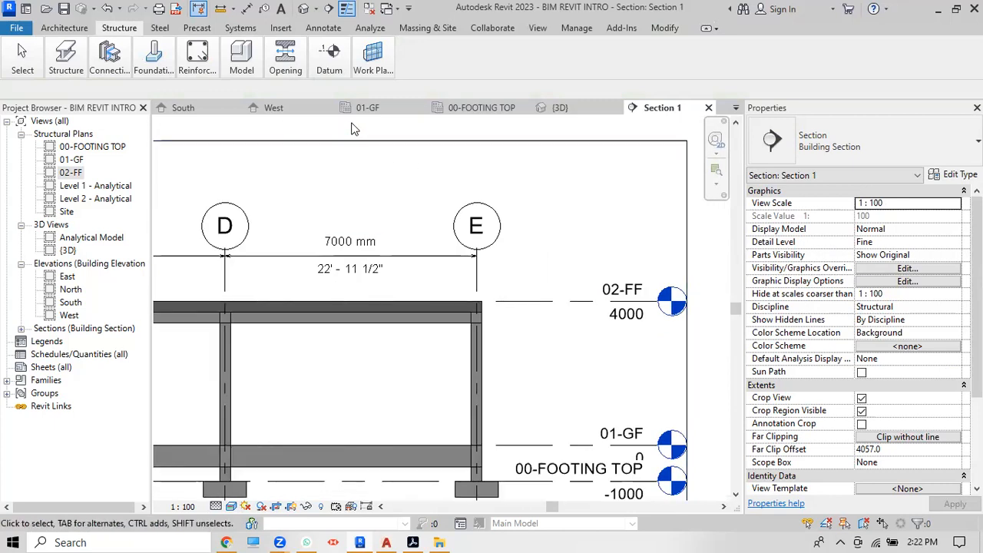
{"action": "scroll", "coordinate": [589, 228], "scroll_direction": "down", "scroll_amount": 1}
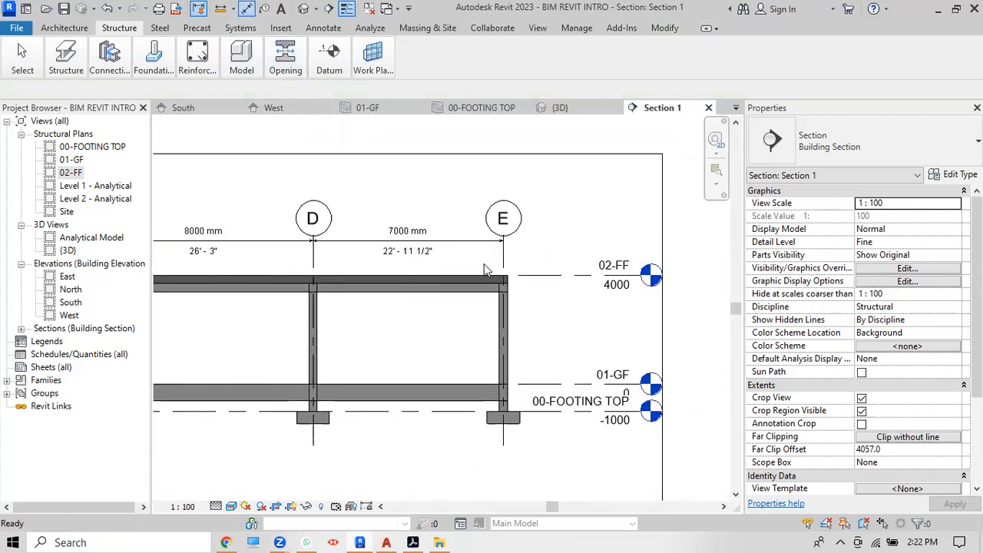
{"action": "left_click", "coordinate": [246, 9]}
Step: Pick the 02-FF, 01-GF and 00-FOOTING TOP level lines for a vertical dimension
{"action": "left_click", "coordinate": [564, 276]}
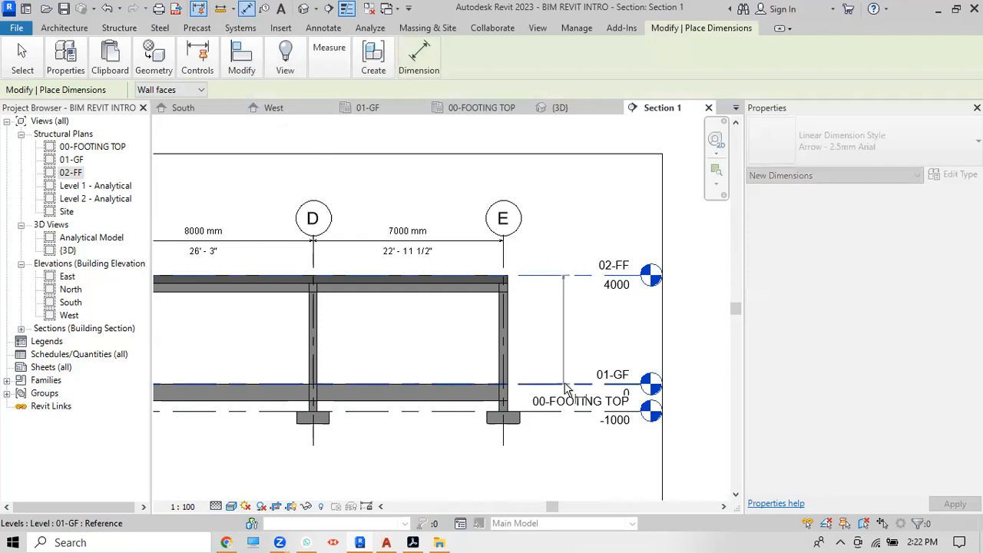
{"action": "left_click", "coordinate": [565, 384]}
{"action": "scroll", "coordinate": [565, 384], "scroll_direction": "down", "scroll_amount": 2}
{"action": "scroll", "coordinate": [568, 401], "scroll_direction": "up", "scroll_amount": 6}
{"action": "left_click", "coordinate": [569, 401]}
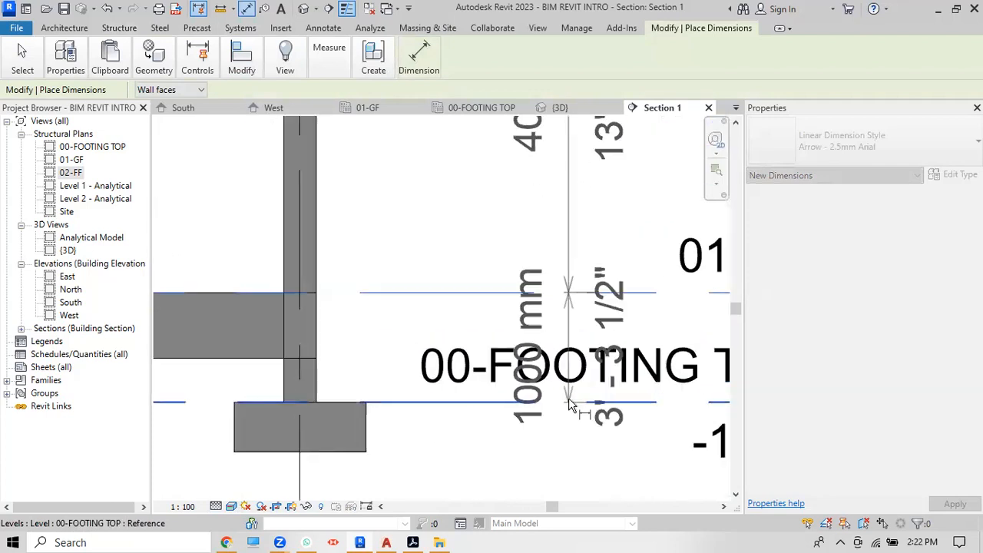
{"action": "scroll", "coordinate": [467, 434], "scroll_direction": "down", "scroll_amount": 2}
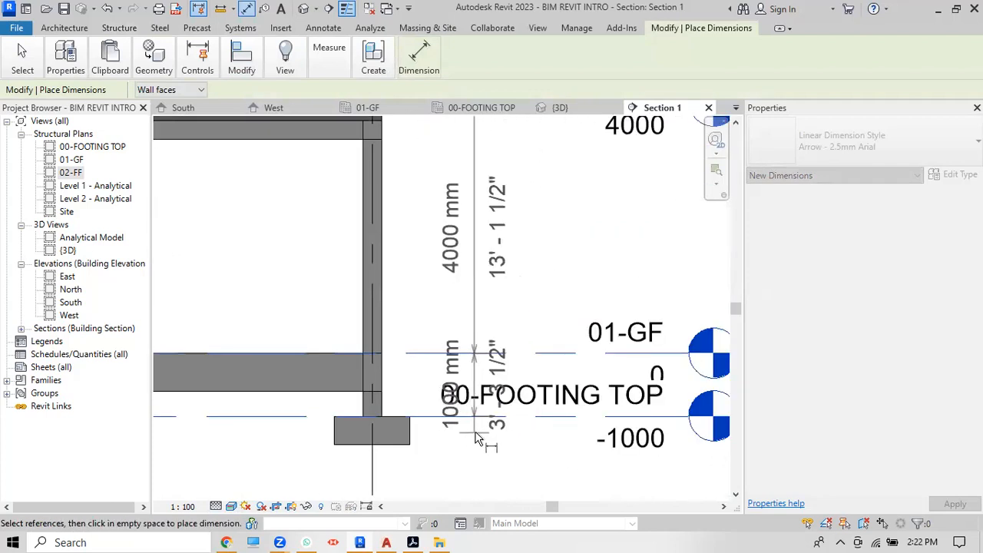
{"action": "scroll", "coordinate": [464, 436], "scroll_direction": "down", "scroll_amount": 6}
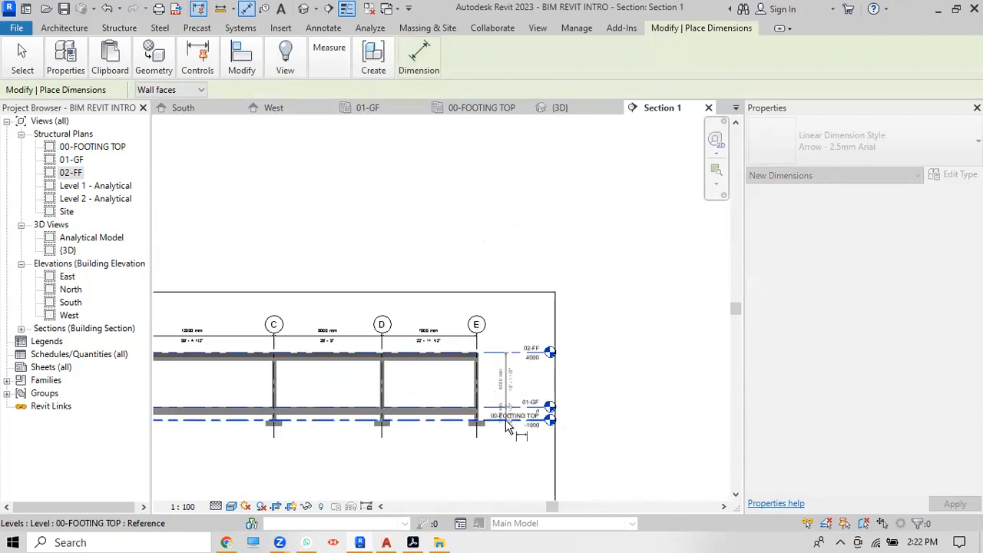
{"action": "scroll", "coordinate": [254, 454], "scroll_direction": "up", "scroll_amount": 7}
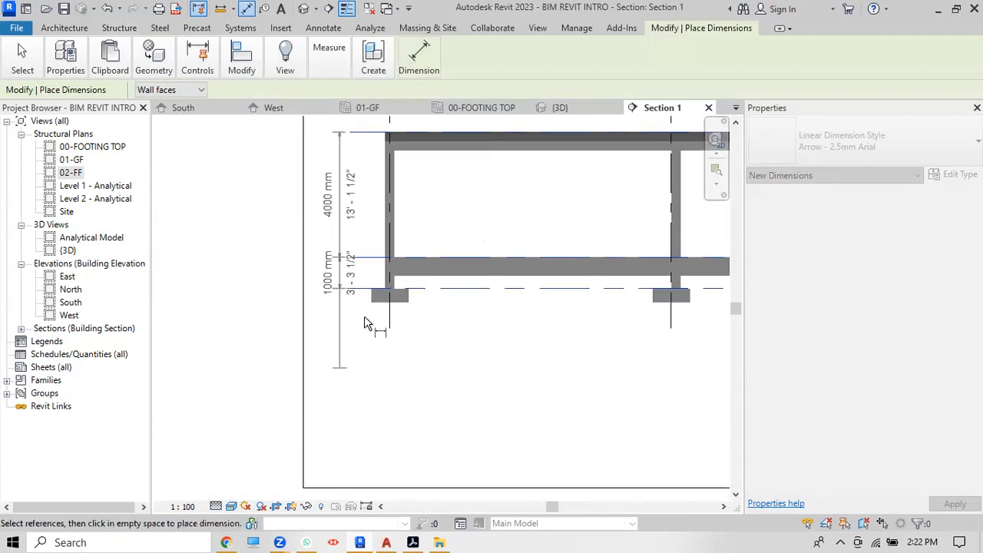
Step: Place the level dimension string showing 4000 and 1000 mm beside the frame, then exit dimensioning
{"action": "left_click", "coordinate": [345, 332]}
{"action": "right_click", "coordinate": [357, 120]}
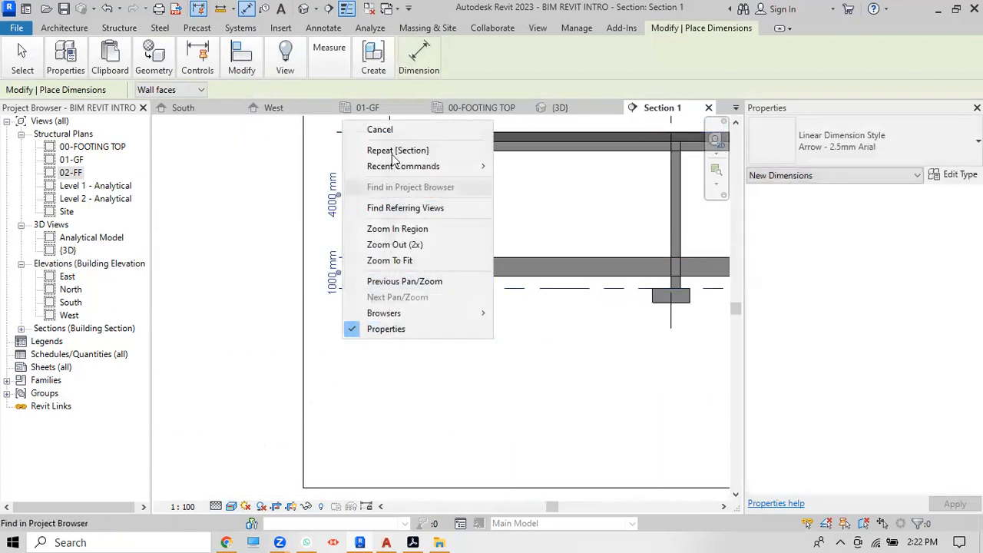
{"action": "left_click", "coordinate": [373, 129]}
{"action": "scroll", "coordinate": [331, 265], "scroll_direction": "down", "scroll_amount": 2}
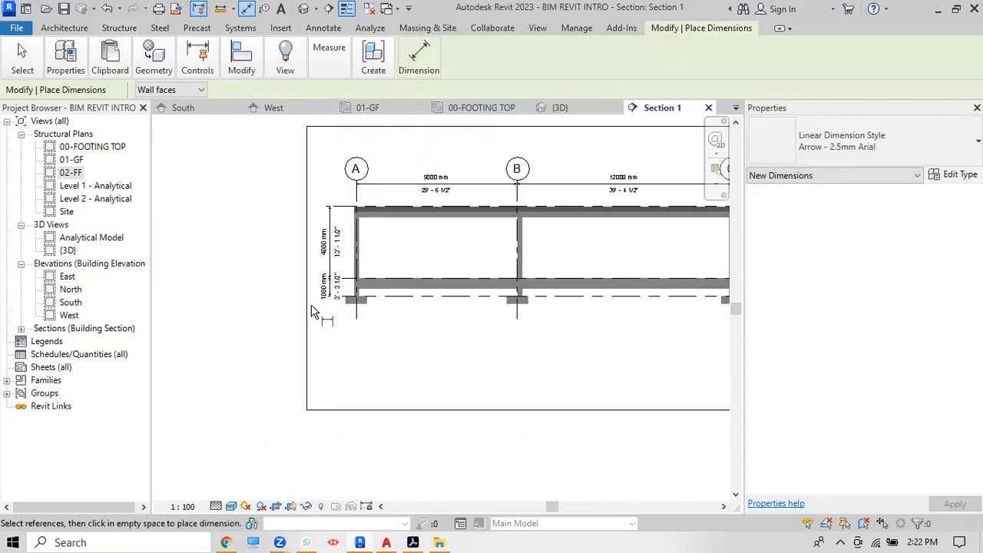
{"action": "right_click", "coordinate": [408, 358]}
{"action": "left_click", "coordinate": [446, 140]}
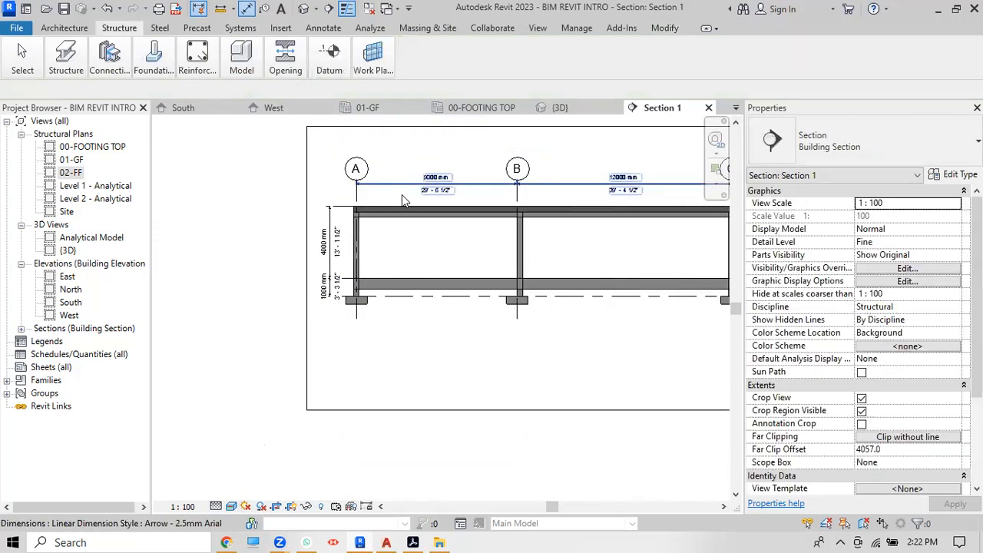
{"action": "scroll", "coordinate": [402, 194], "scroll_direction": "up", "scroll_amount": 2}
{"action": "scroll", "coordinate": [323, 285], "scroll_direction": "down", "scroll_amount": 2}
{"action": "scroll", "coordinate": [450, 303], "scroll_direction": "up", "scroll_amount": 3}
{"action": "scroll", "coordinate": [433, 303], "scroll_direction": "down", "scroll_amount": 2}
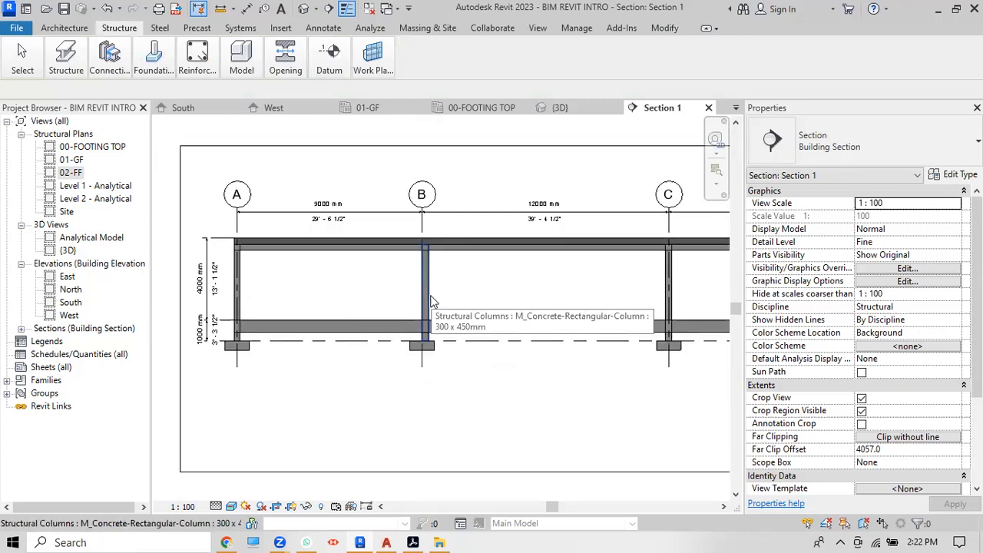
{"action": "scroll", "coordinate": [445, 287], "scroll_direction": "down", "scroll_amount": 2}
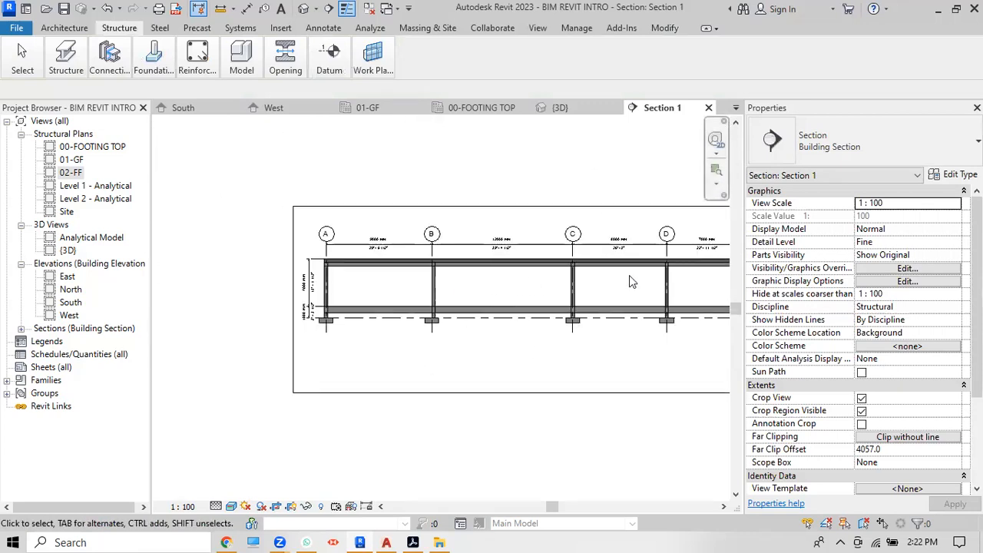
{"action": "scroll", "coordinate": [498, 276], "scroll_direction": "up", "scroll_amount": 3}
Step: Widen the Section 1 view so grid E shows, then zoom around the footings and ground beam
{"action": "scroll", "coordinate": [468, 277], "scroll_direction": "down", "scroll_amount": 1}
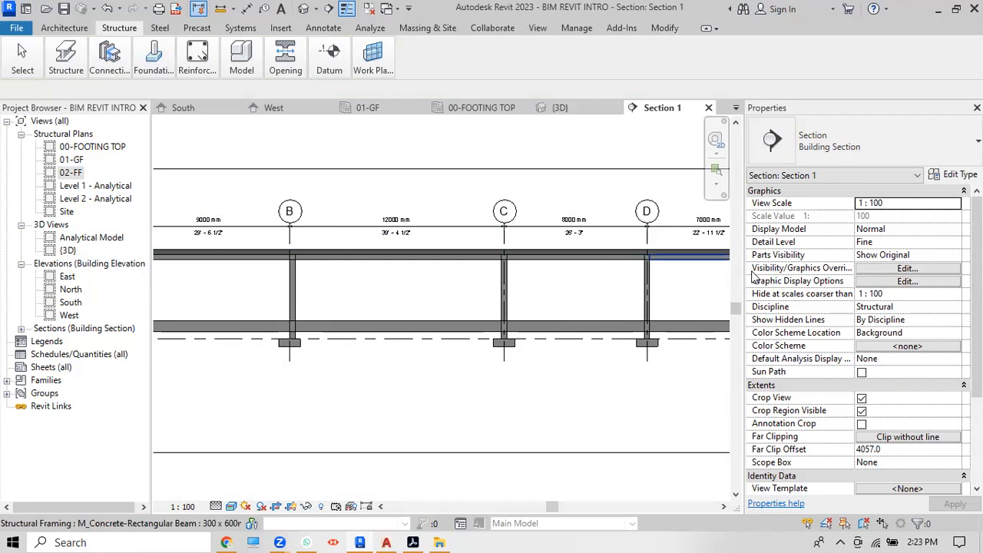
{"action": "left_click_drag", "start_coordinate": [742, 270], "coordinate": [824, 263]}
{"action": "scroll", "coordinate": [596, 368], "scroll_direction": "down", "scroll_amount": 3}
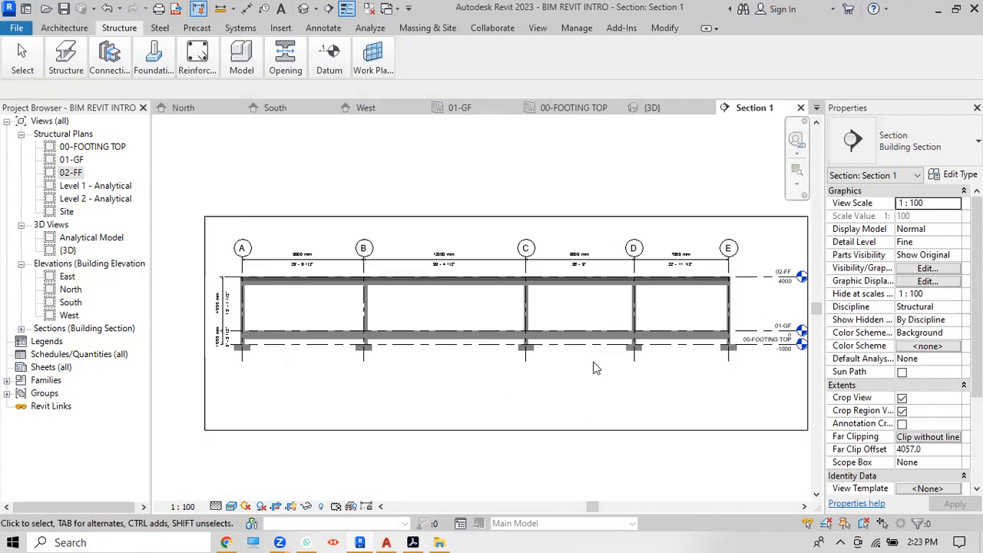
{"action": "scroll", "coordinate": [490, 341], "scroll_direction": "up", "scroll_amount": 2}
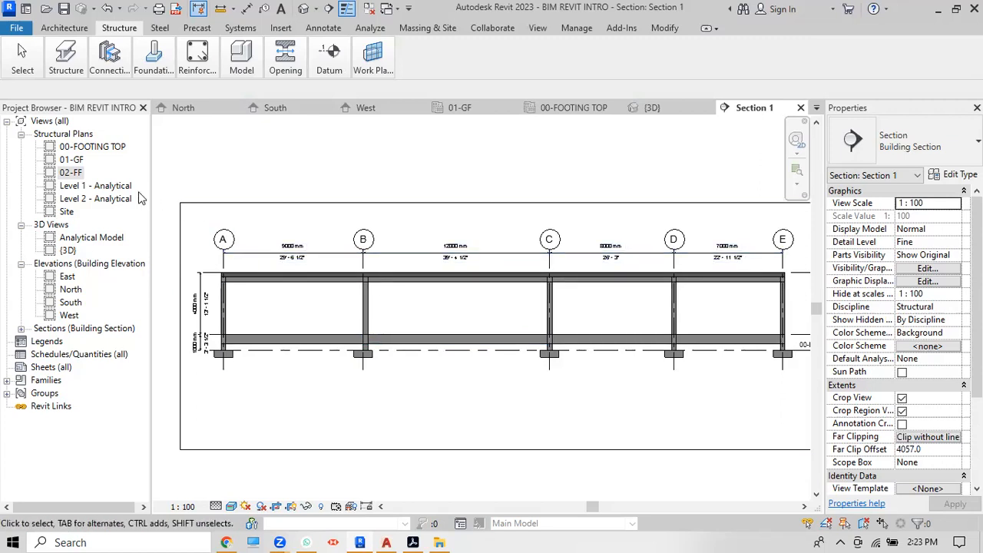
{"action": "scroll", "coordinate": [230, 351], "scroll_direction": "up", "scroll_amount": 4}
{"action": "scroll", "coordinate": [242, 347], "scroll_direction": "down", "scroll_amount": 3}
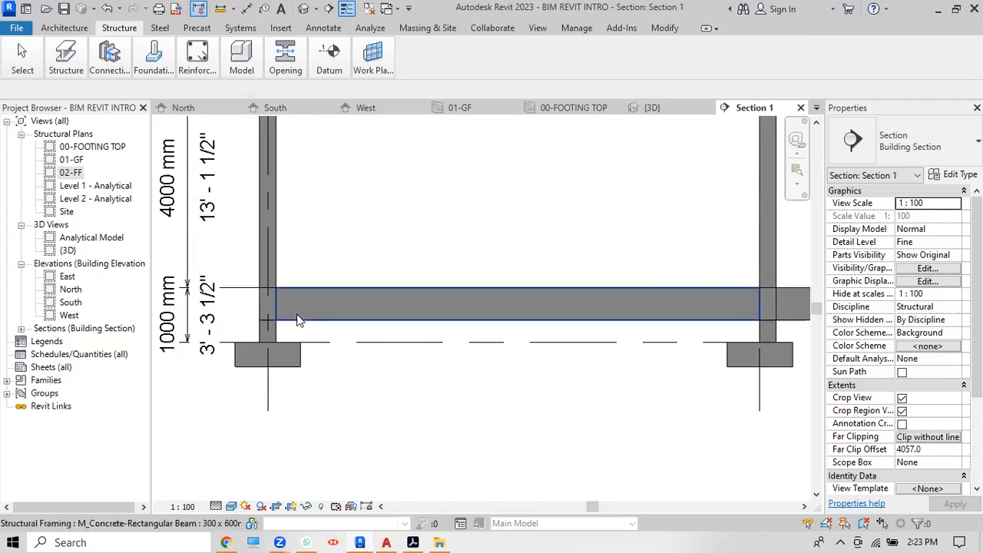
{"action": "scroll", "coordinate": [292, 345], "scroll_direction": "up", "scroll_amount": 4}
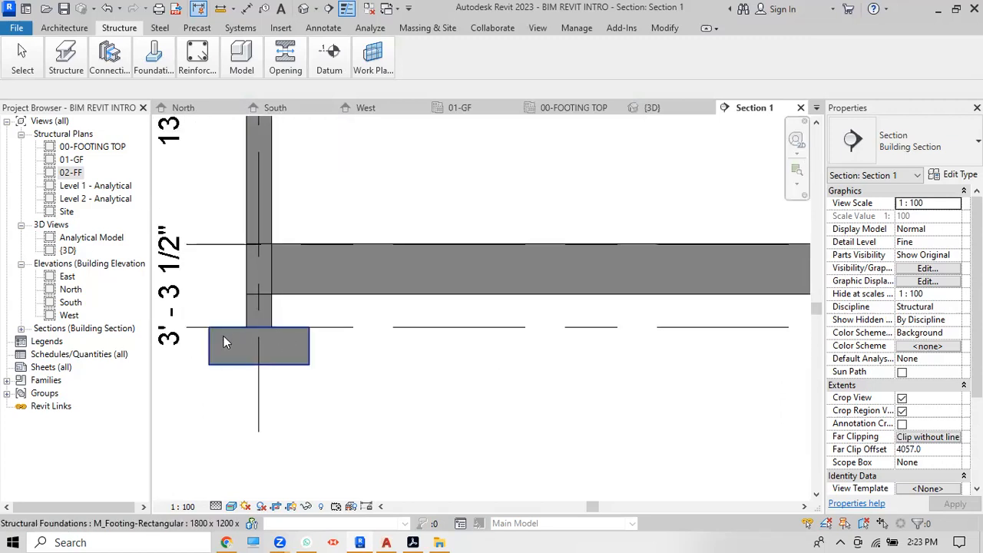
{"action": "scroll", "coordinate": [223, 336], "scroll_direction": "down", "scroll_amount": 1}
{"action": "scroll", "coordinate": [209, 343], "scroll_direction": "up", "scroll_amount": 5}
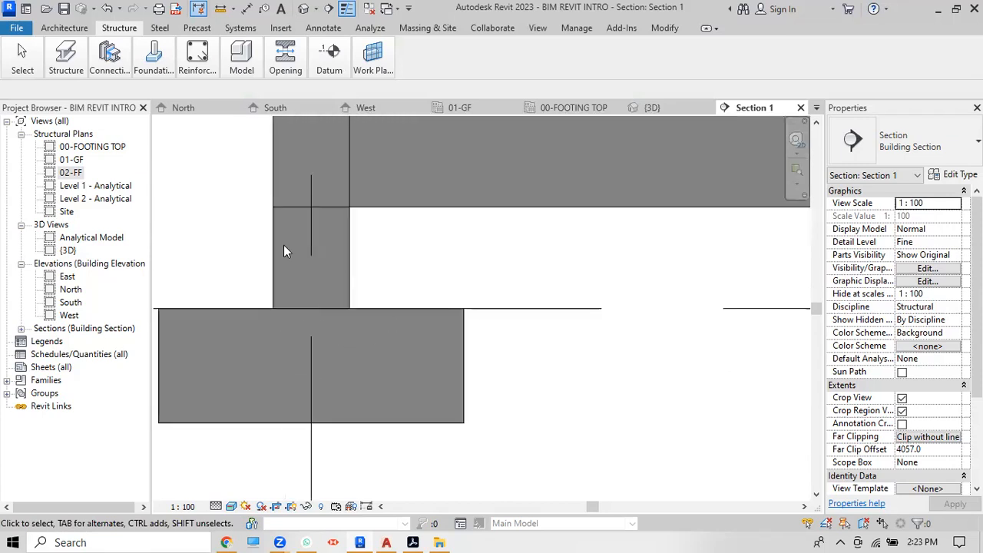
Step: Open the 00-FOOTING TOP plan and select an 1800 x 1200 x 450mm footing
{"action": "left_click", "coordinate": [80, 149]}
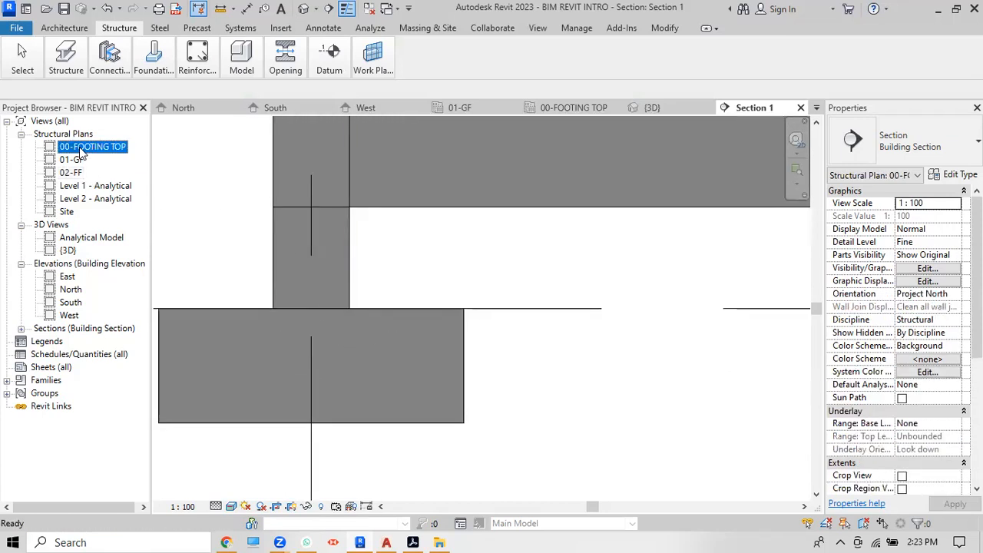
{"action": "double_click", "coordinate": [80, 149]}
{"action": "scroll", "coordinate": [268, 398], "scroll_direction": "up", "scroll_amount": 3}
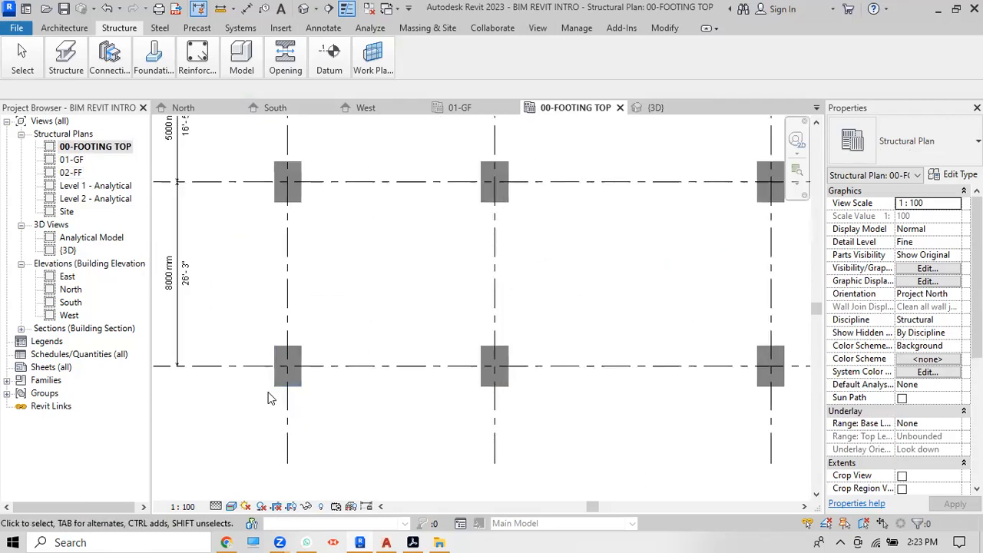
{"action": "scroll", "coordinate": [268, 398], "scroll_direction": "up", "scroll_amount": 5}
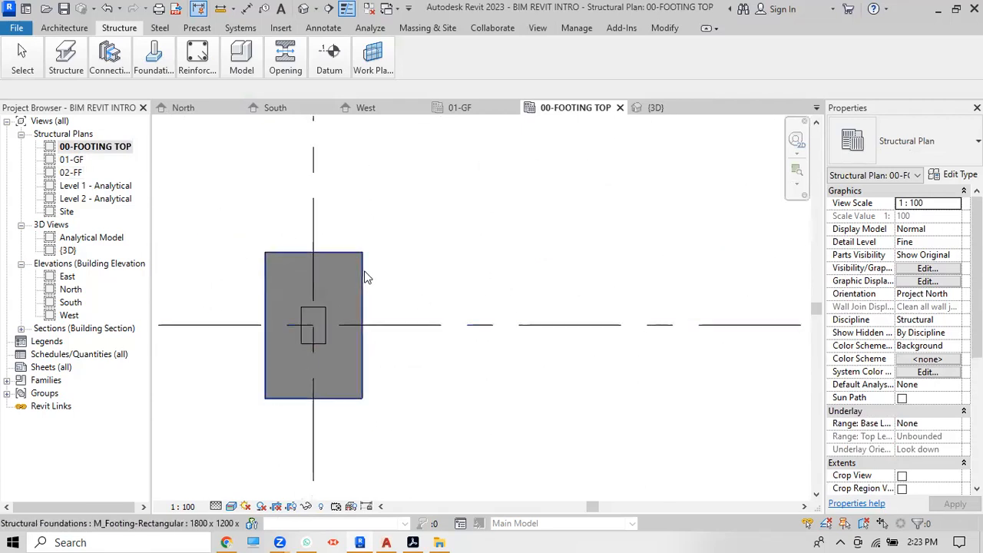
{"action": "scroll", "coordinate": [365, 277], "scroll_direction": "up", "scroll_amount": 2}
{"action": "left_click", "coordinate": [359, 278]}
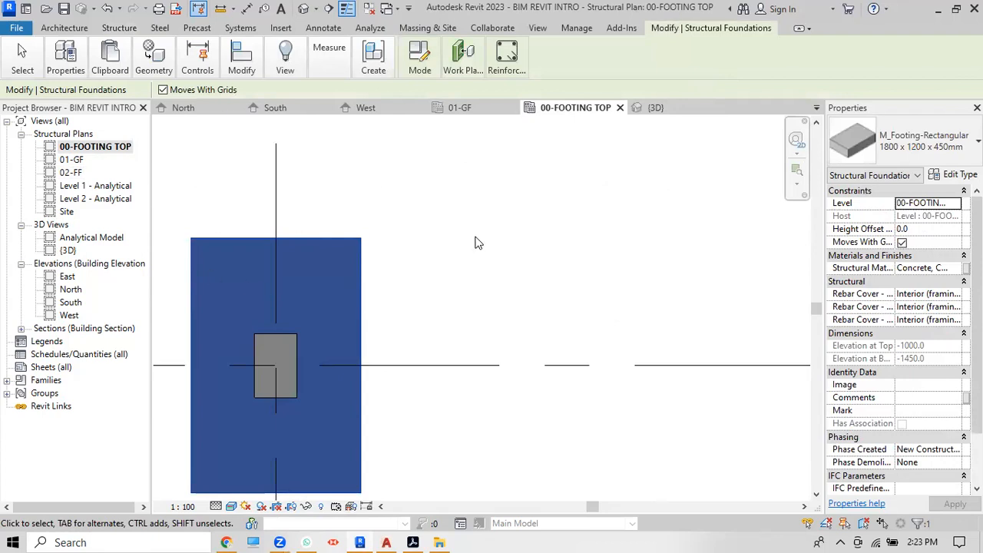
Step: Start placing rebar in the footing with shape M_00 and 13M bar size
{"action": "left_click", "coordinate": [507, 69]}
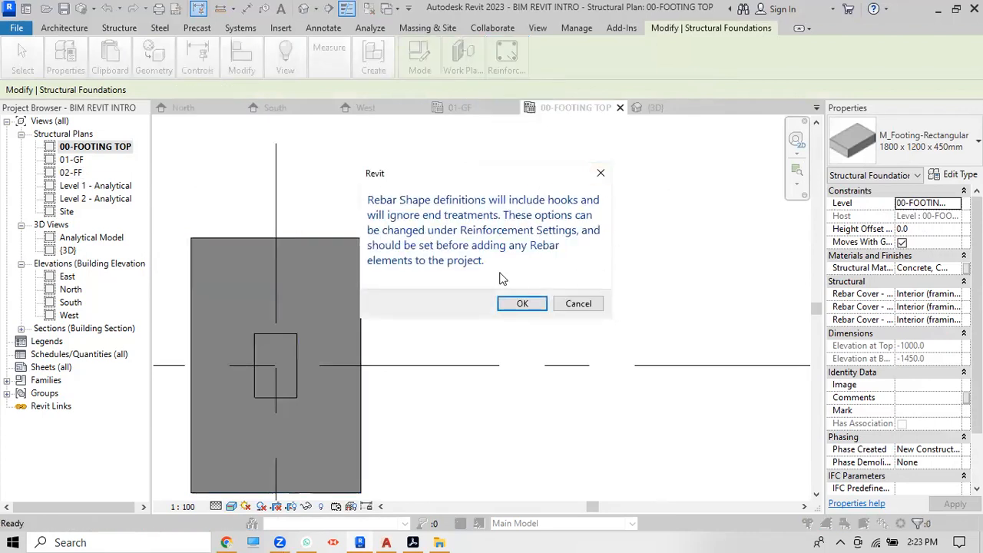
{"action": "left_click", "coordinate": [523, 305]}
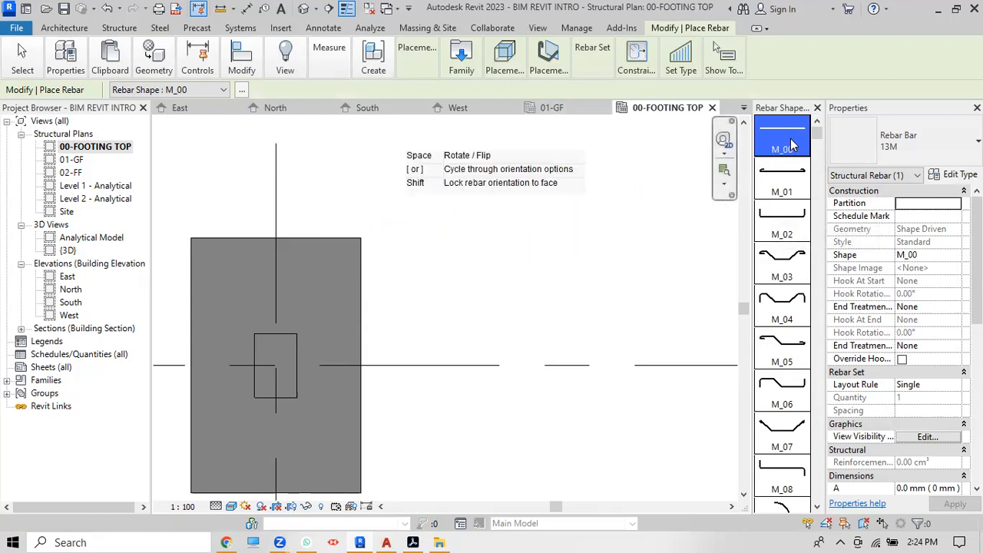
{"action": "scroll", "coordinate": [790, 159], "scroll_direction": "down", "scroll_amount": 5}
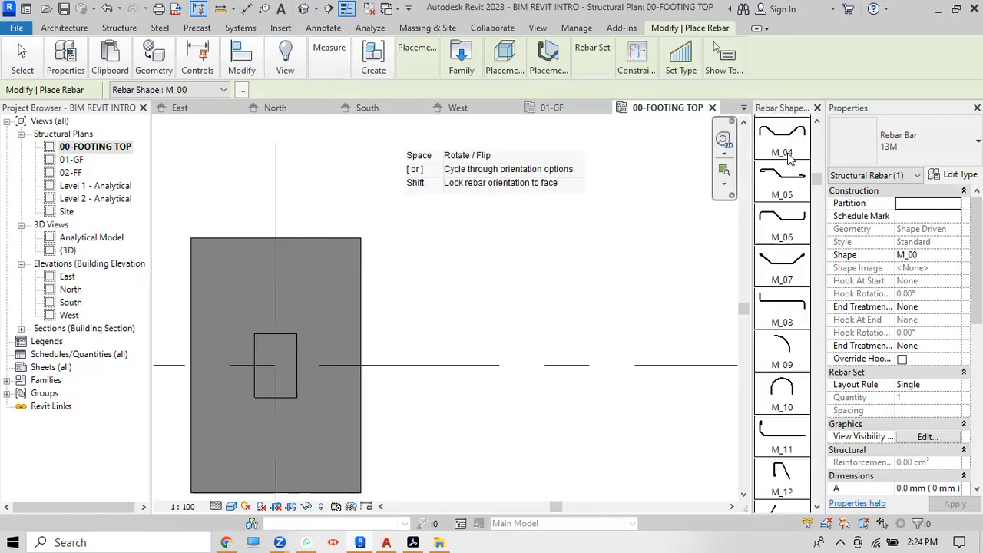
{"action": "scroll", "coordinate": [790, 158], "scroll_direction": "up", "scroll_amount": 2}
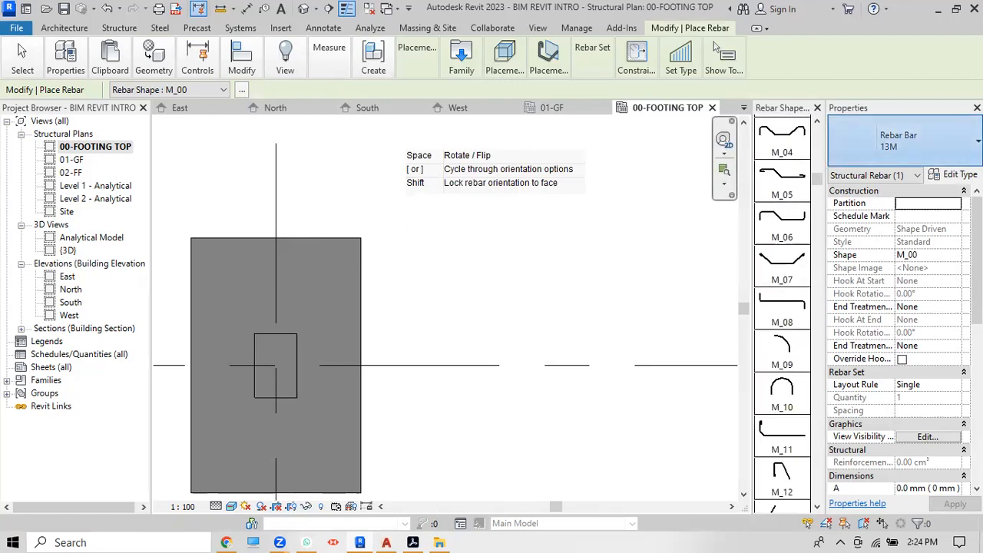
{"action": "left_click", "coordinate": [902, 140]}
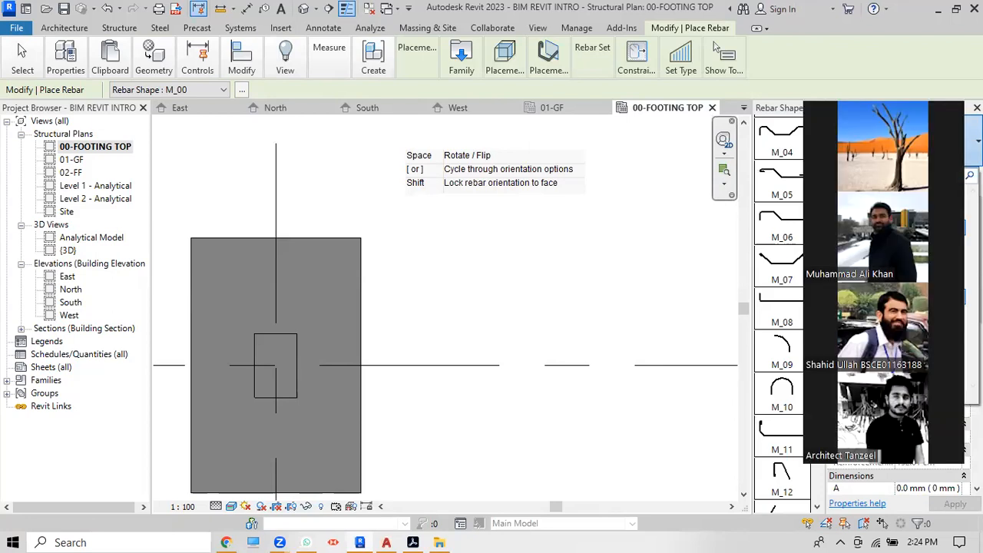
{"action": "left_click", "coordinate": [654, 196]}
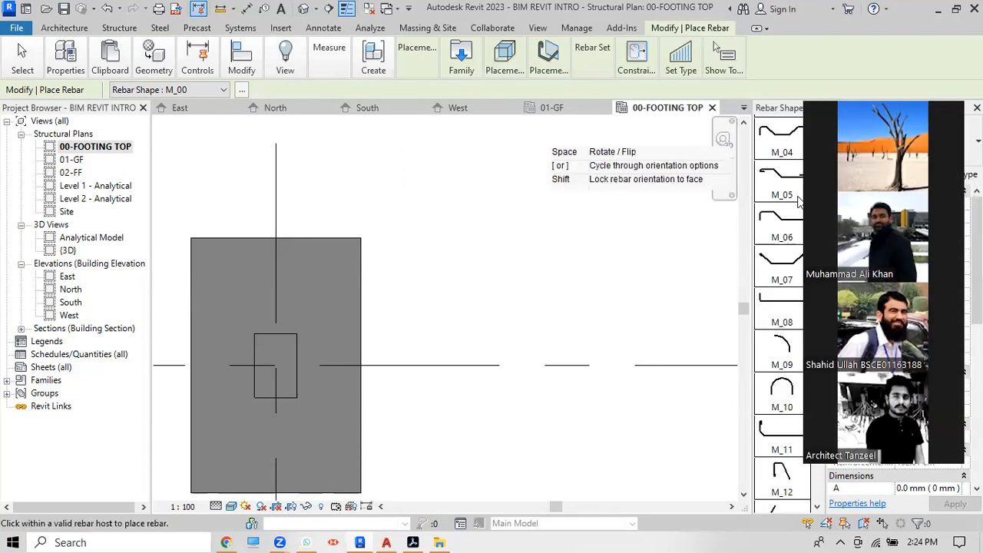